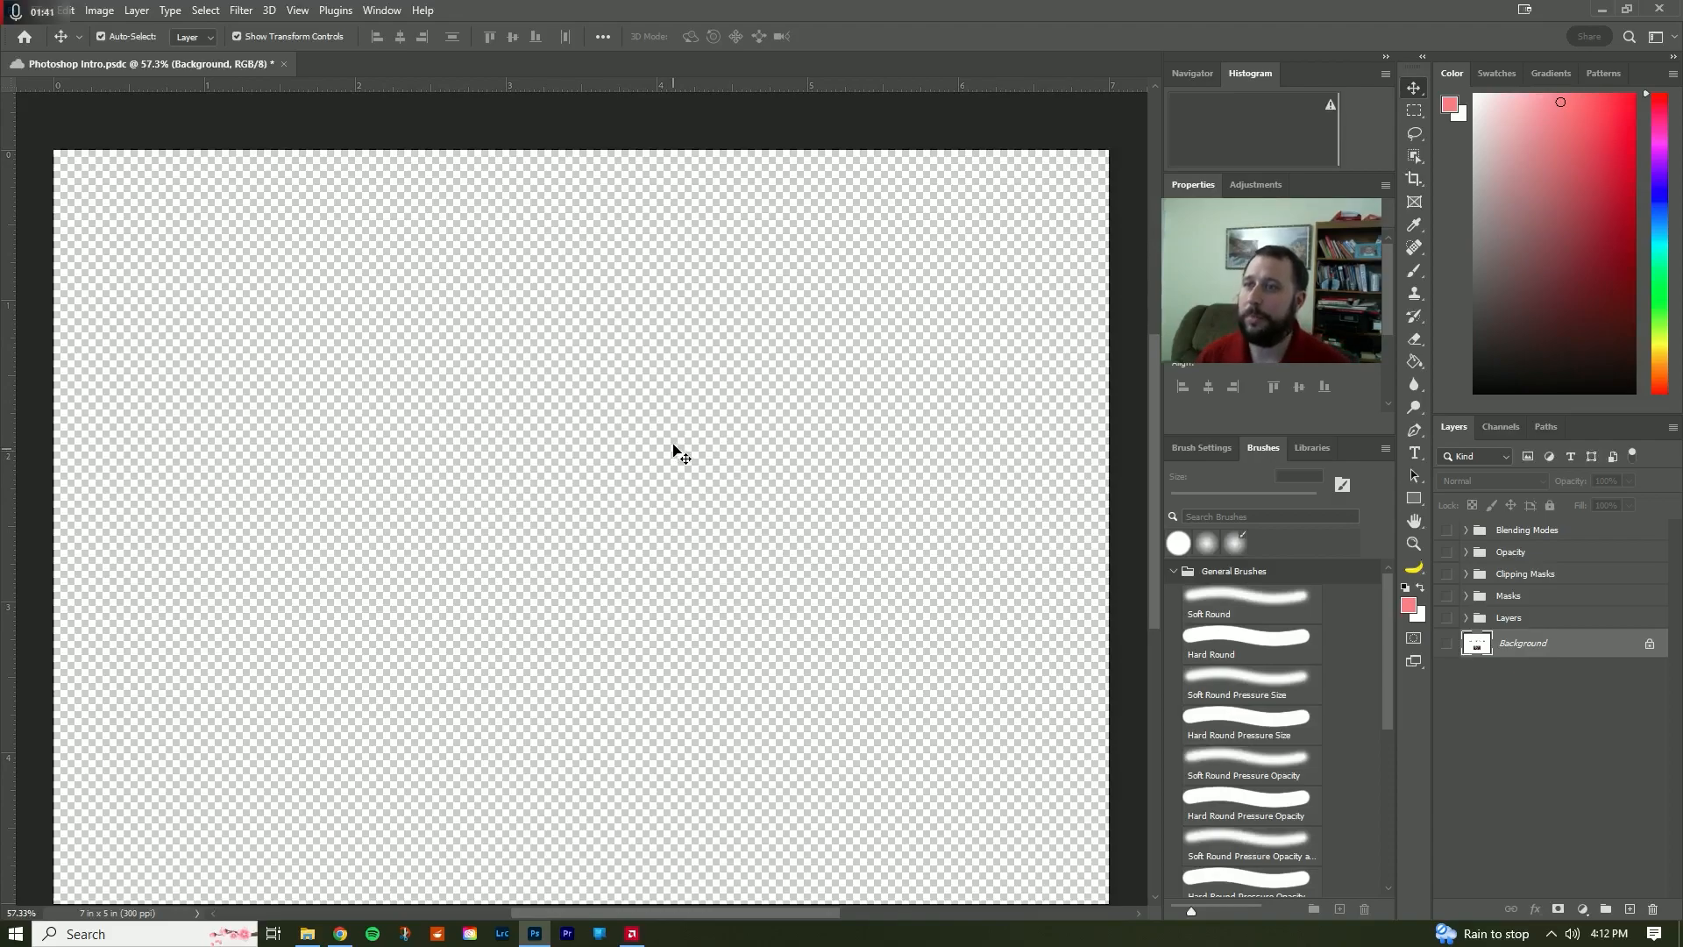
- Show the Background layer, expand the Layers group and make the group and its blue top layer visible
{"action": "left_click", "coordinate": [1446, 643]}
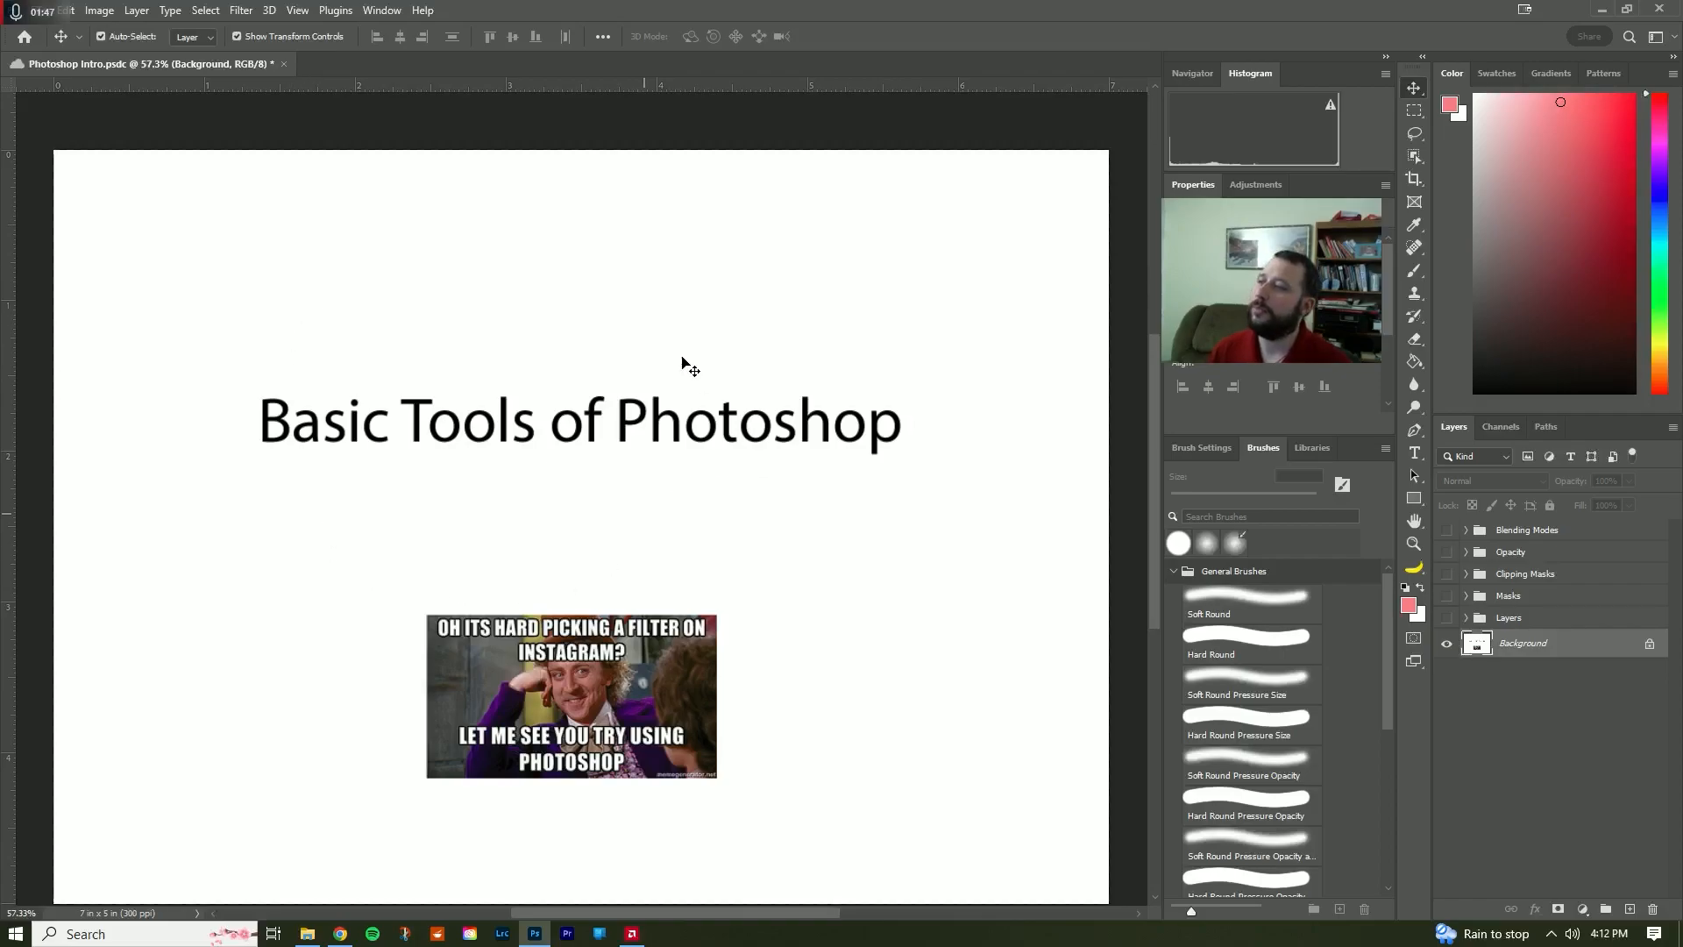
{"action": "left_click", "coordinate": [1466, 618]}
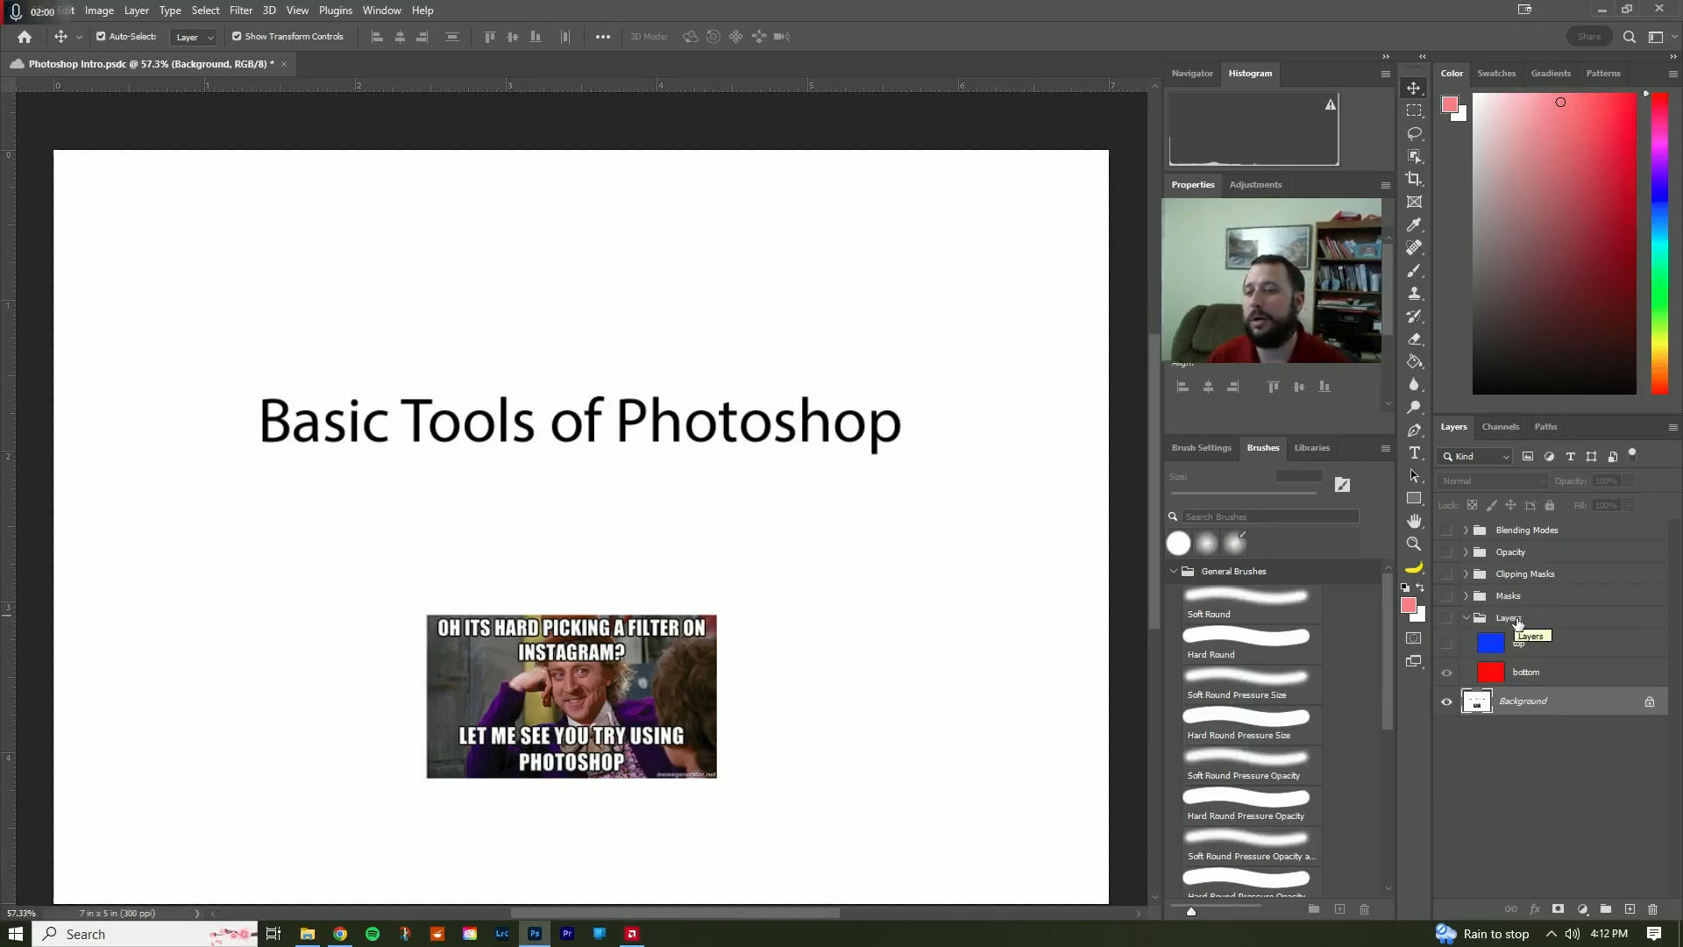
{"action": "left_click", "coordinate": [1447, 618]}
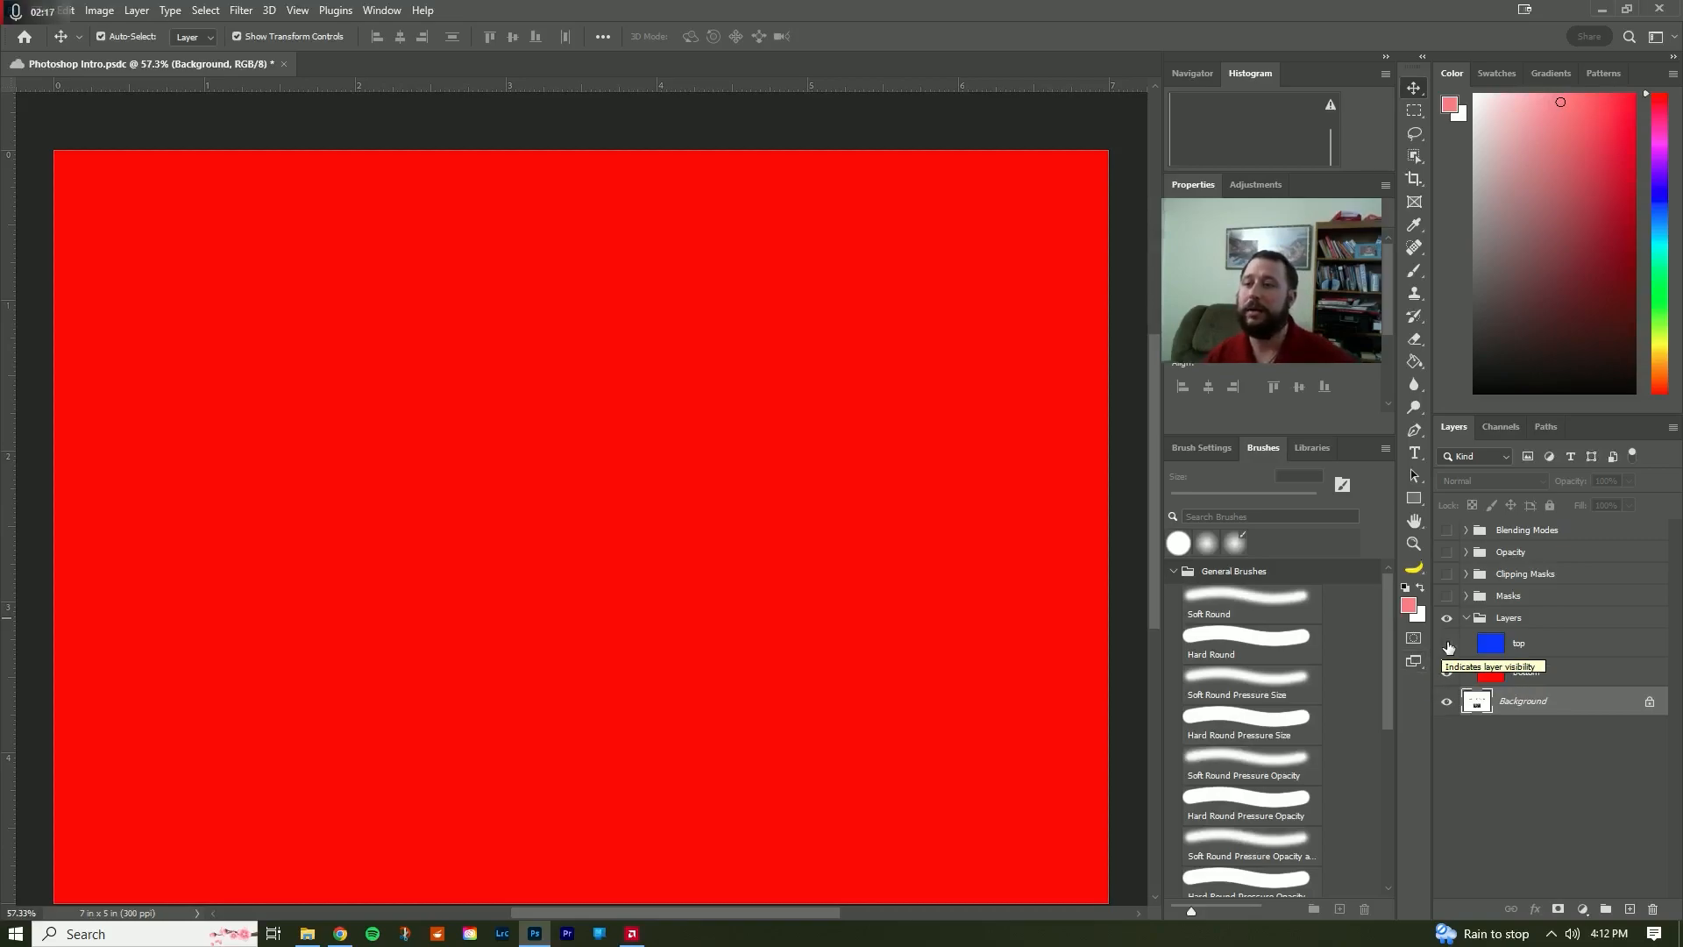
{"action": "left_click", "coordinate": [1448, 644]}
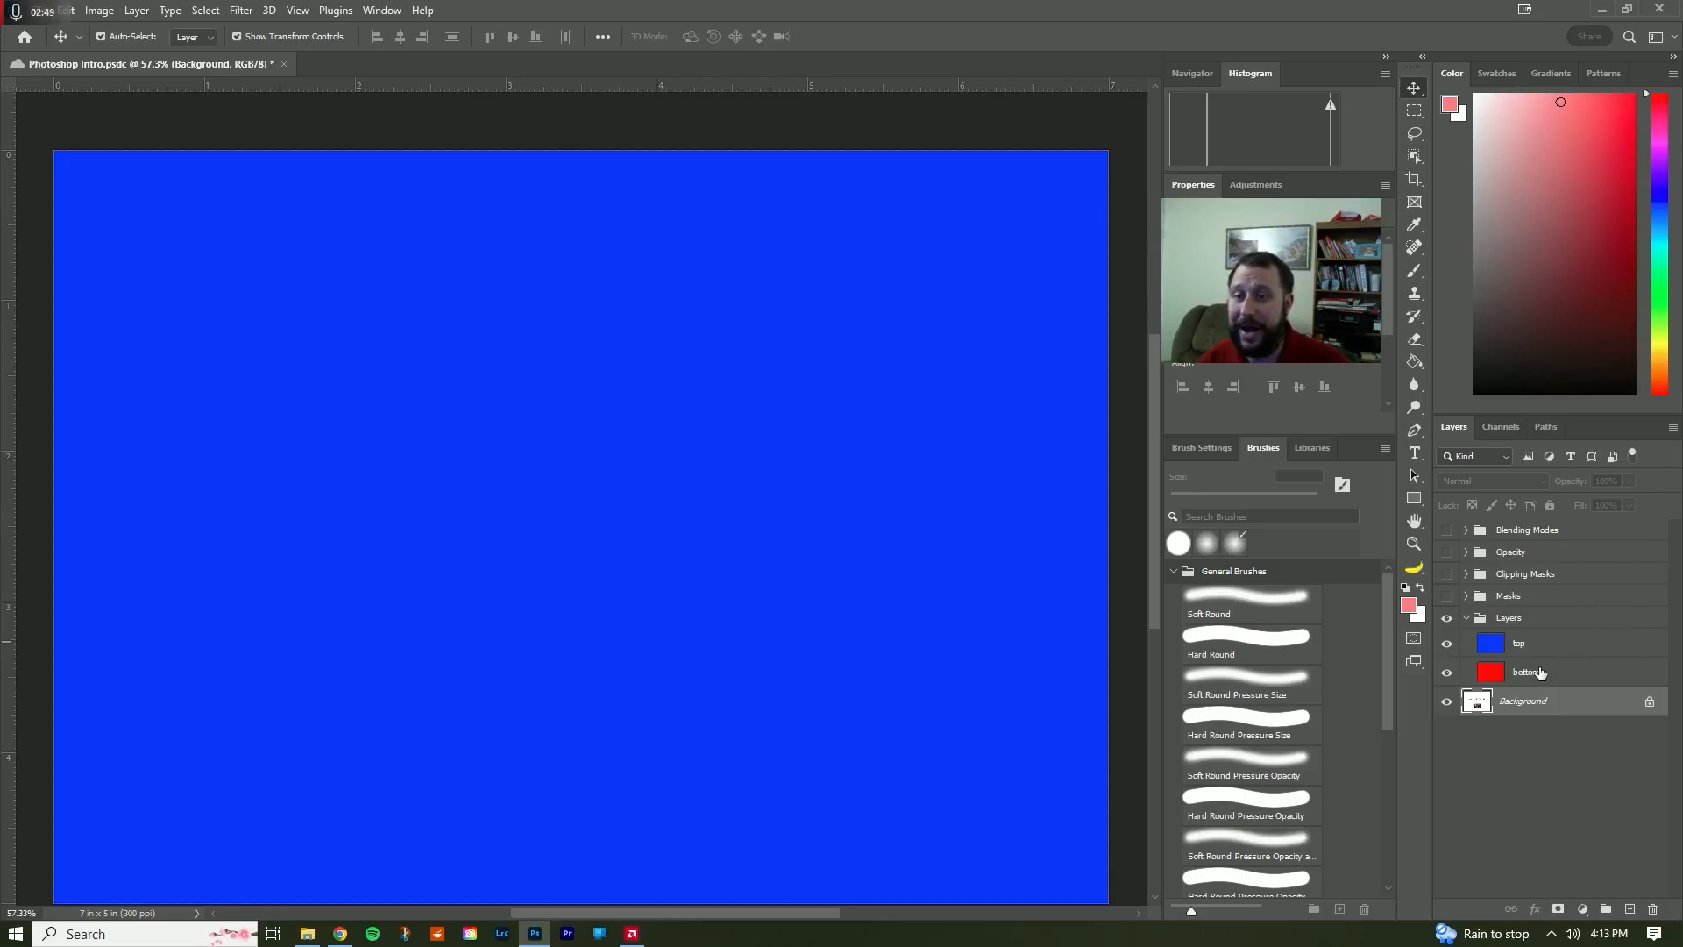
- Try the red bottom layer above the blue top layer, toggling its visibility, and restore the original stacking order
{"action": "left_click_drag", "start_coordinate": [1536, 676], "coordinate": [1534, 633]}
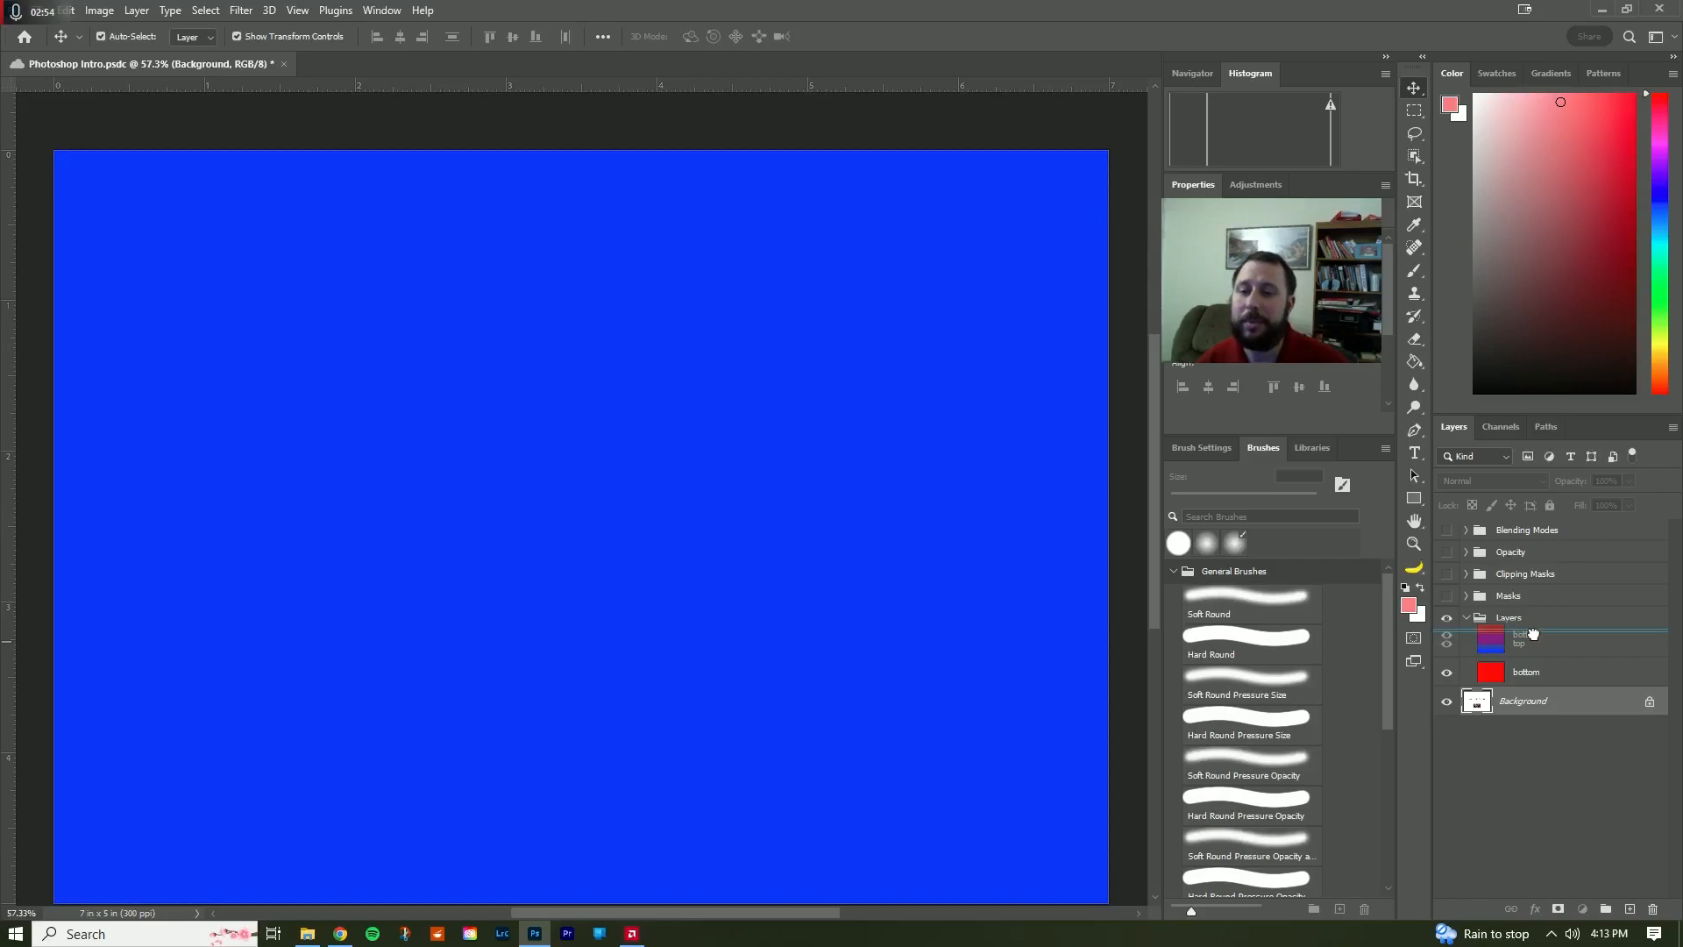
{"action": "left_click_drag", "start_coordinate": [1533, 633], "coordinate": [1535, 641]}
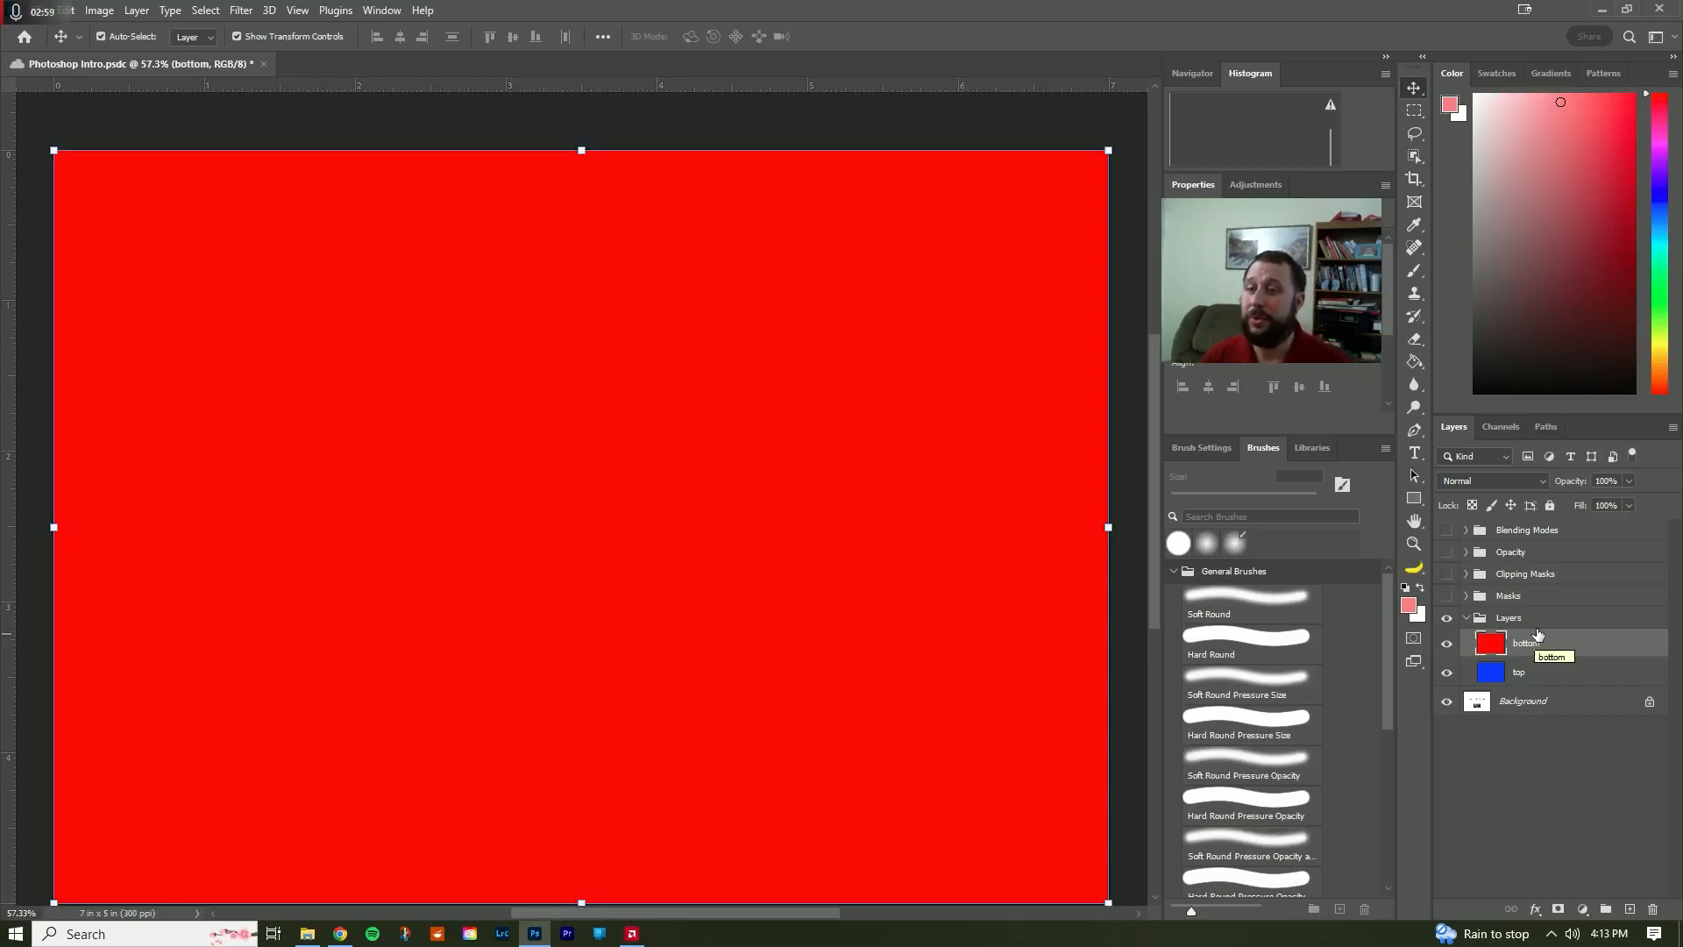
{"action": "left_click", "coordinate": [1447, 646]}
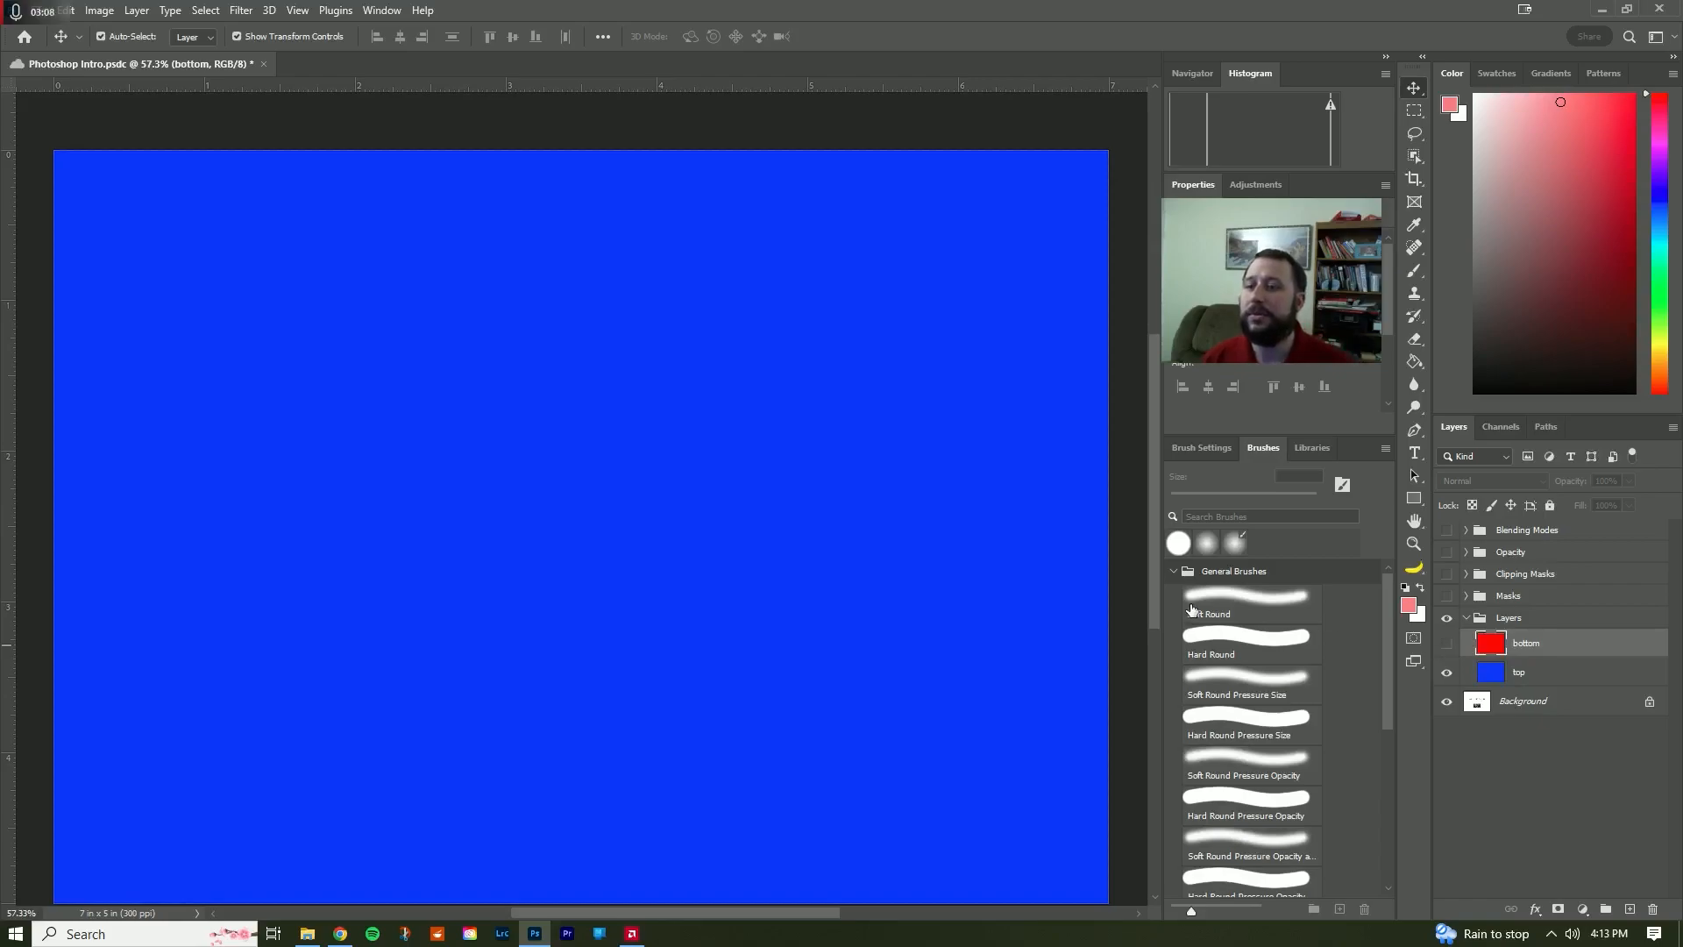
{"action": "left_click", "coordinate": [1446, 647]}
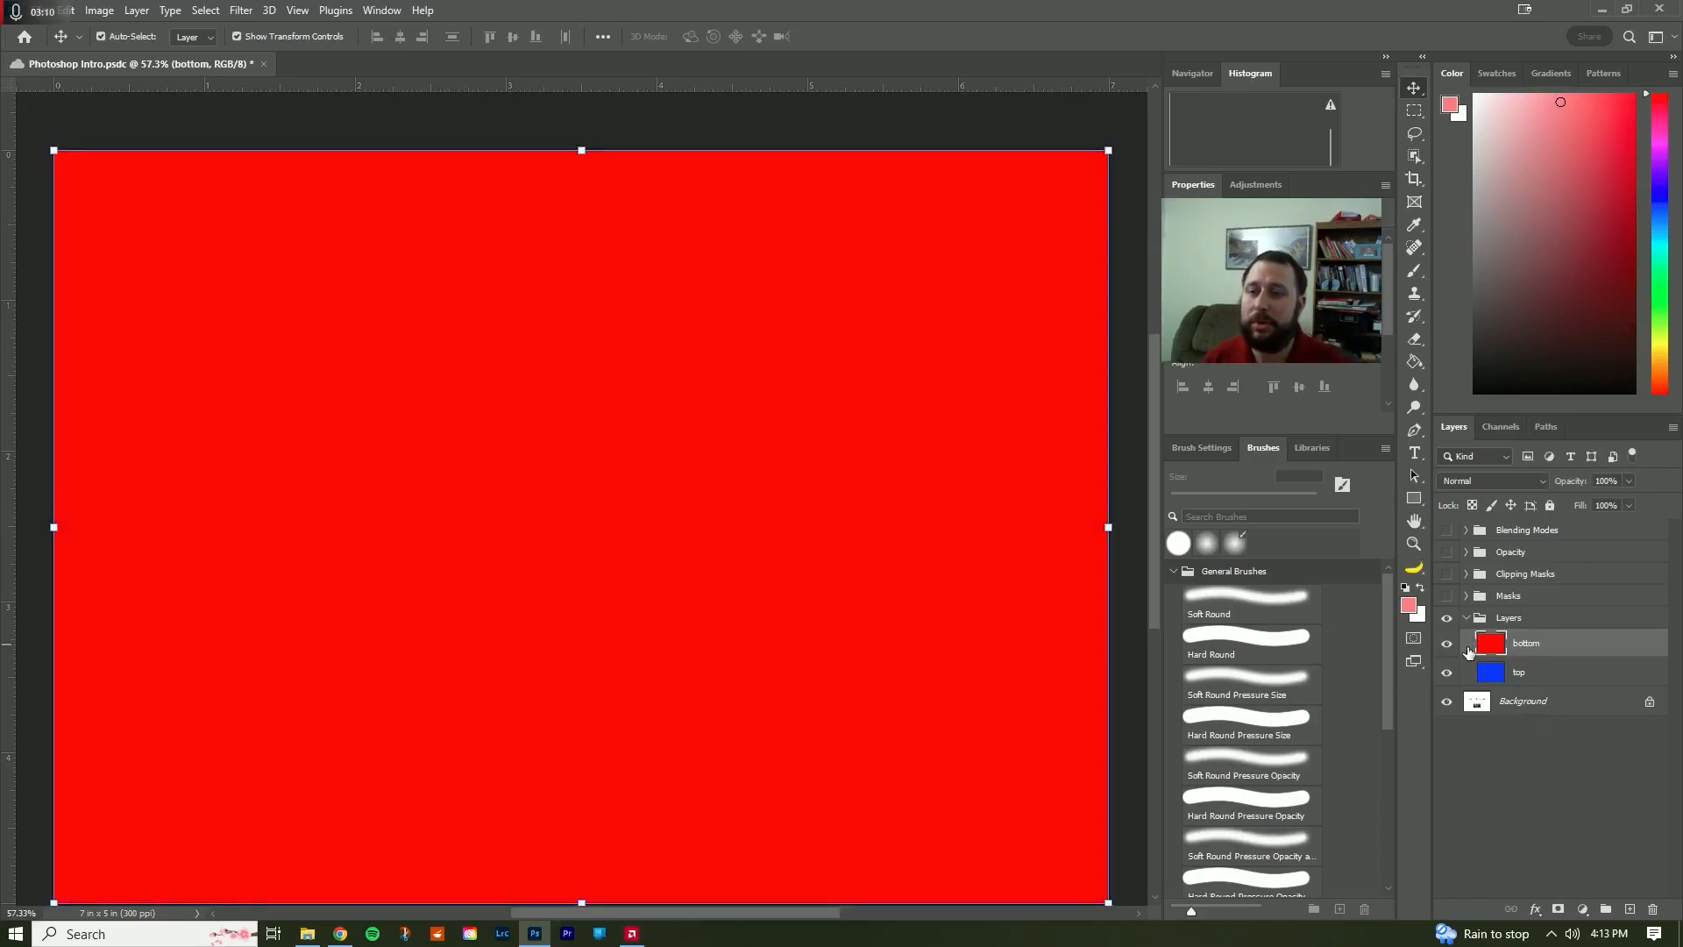
{"action": "left_click_drag", "start_coordinate": [1534, 673], "coordinate": [1533, 638]}
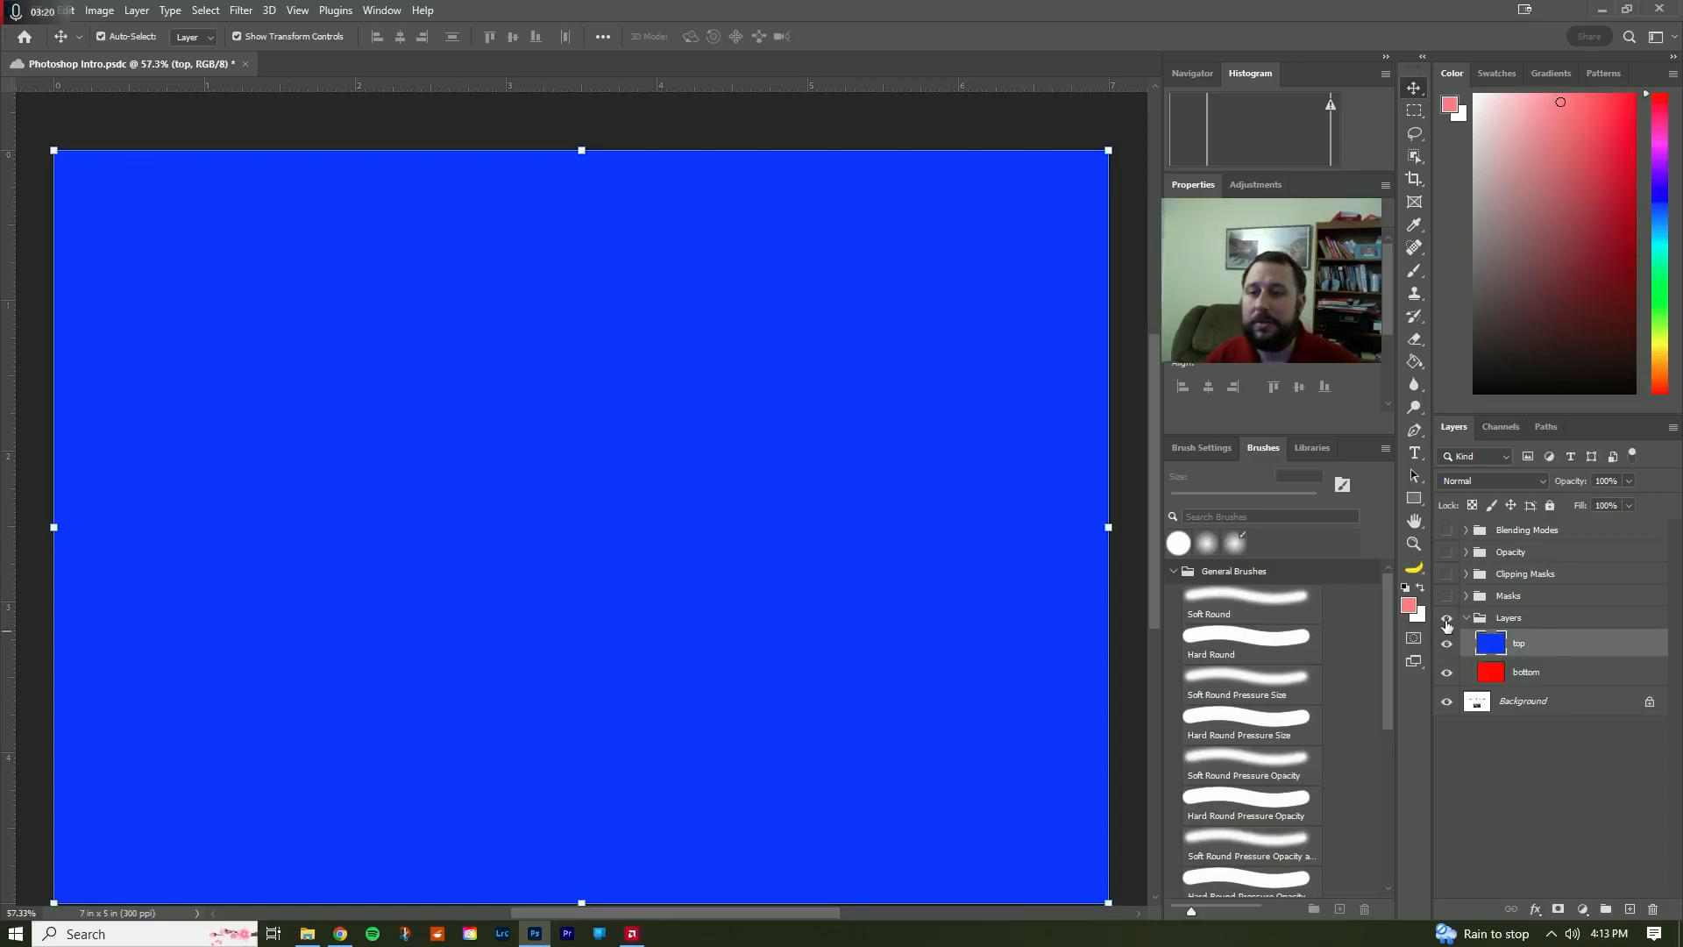
- Hide and collapse the Layers group, and expand and show the Masks group, checking the red layer beneath the blue one
{"action": "left_click", "coordinate": [1444, 619]}
{"action": "left_click", "coordinate": [1466, 617]}
{"action": "left_click", "coordinate": [1521, 624]}
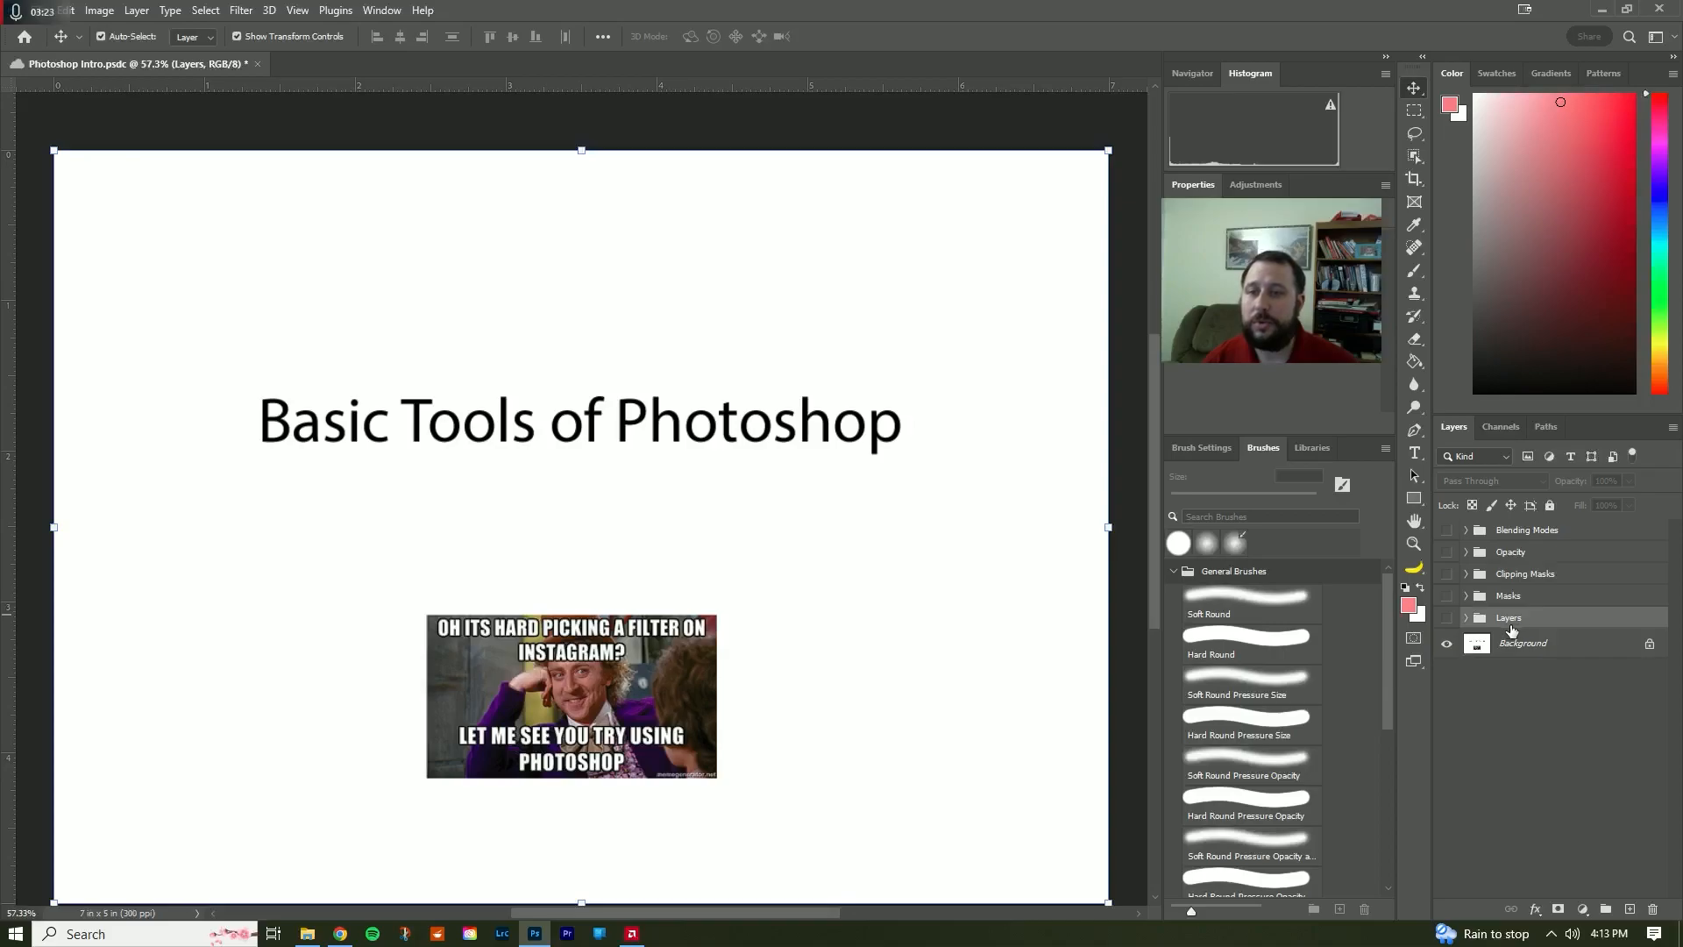
{"action": "left_click", "coordinate": [1466, 596]}
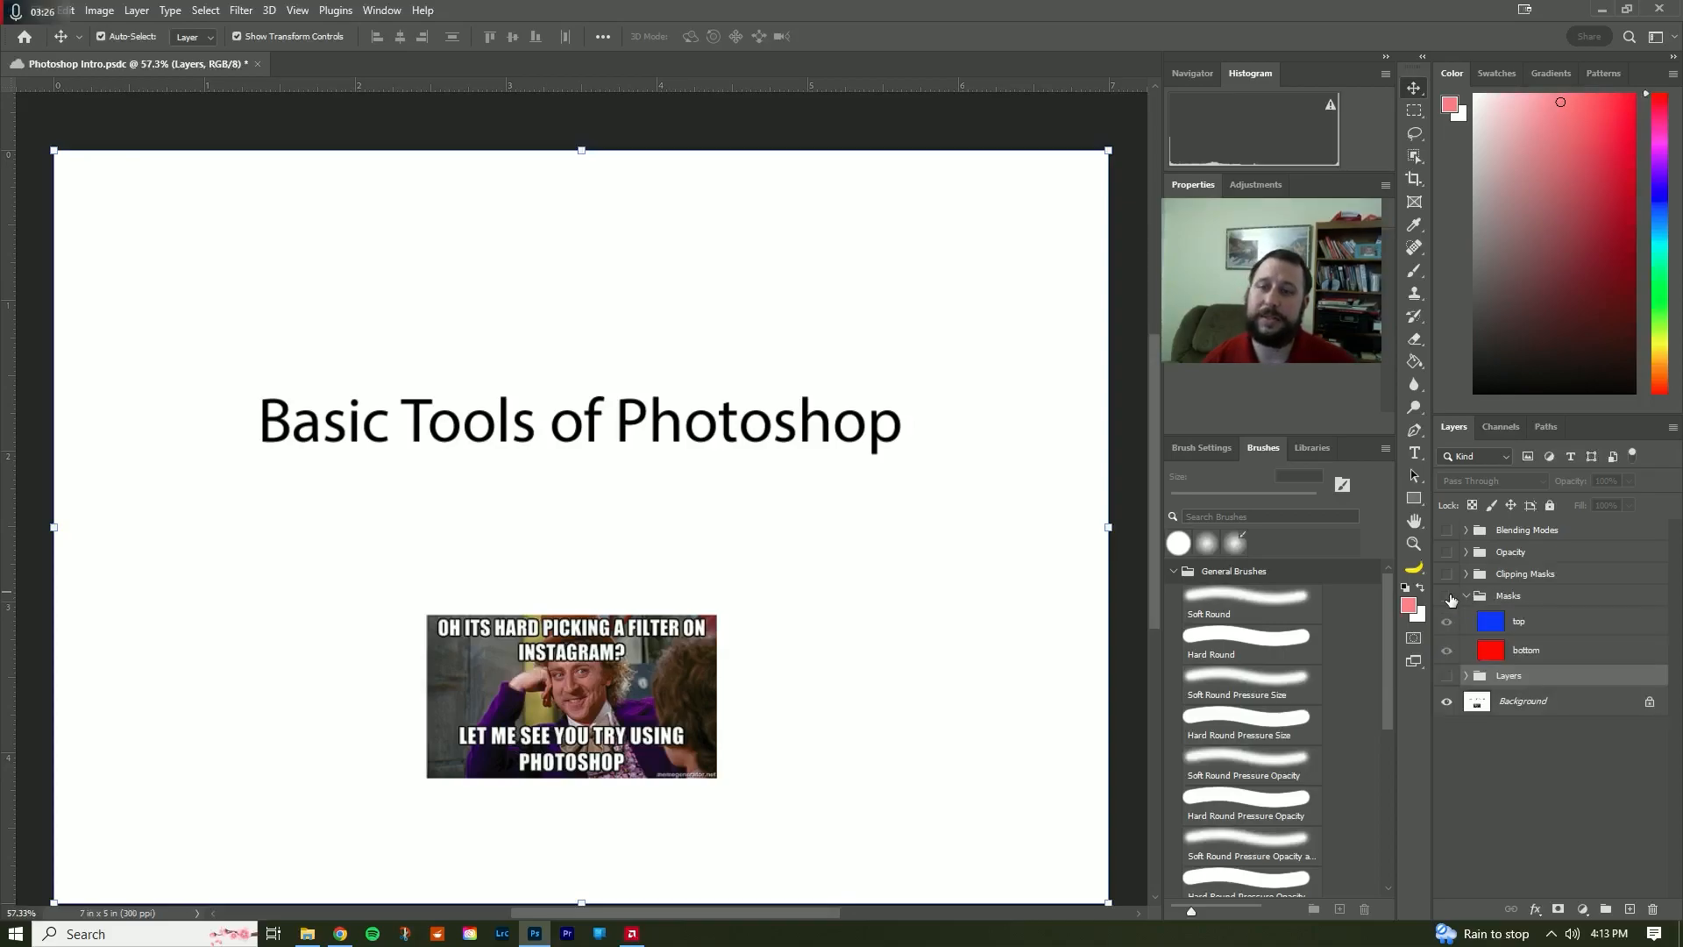
{"action": "left_click", "coordinate": [1447, 598]}
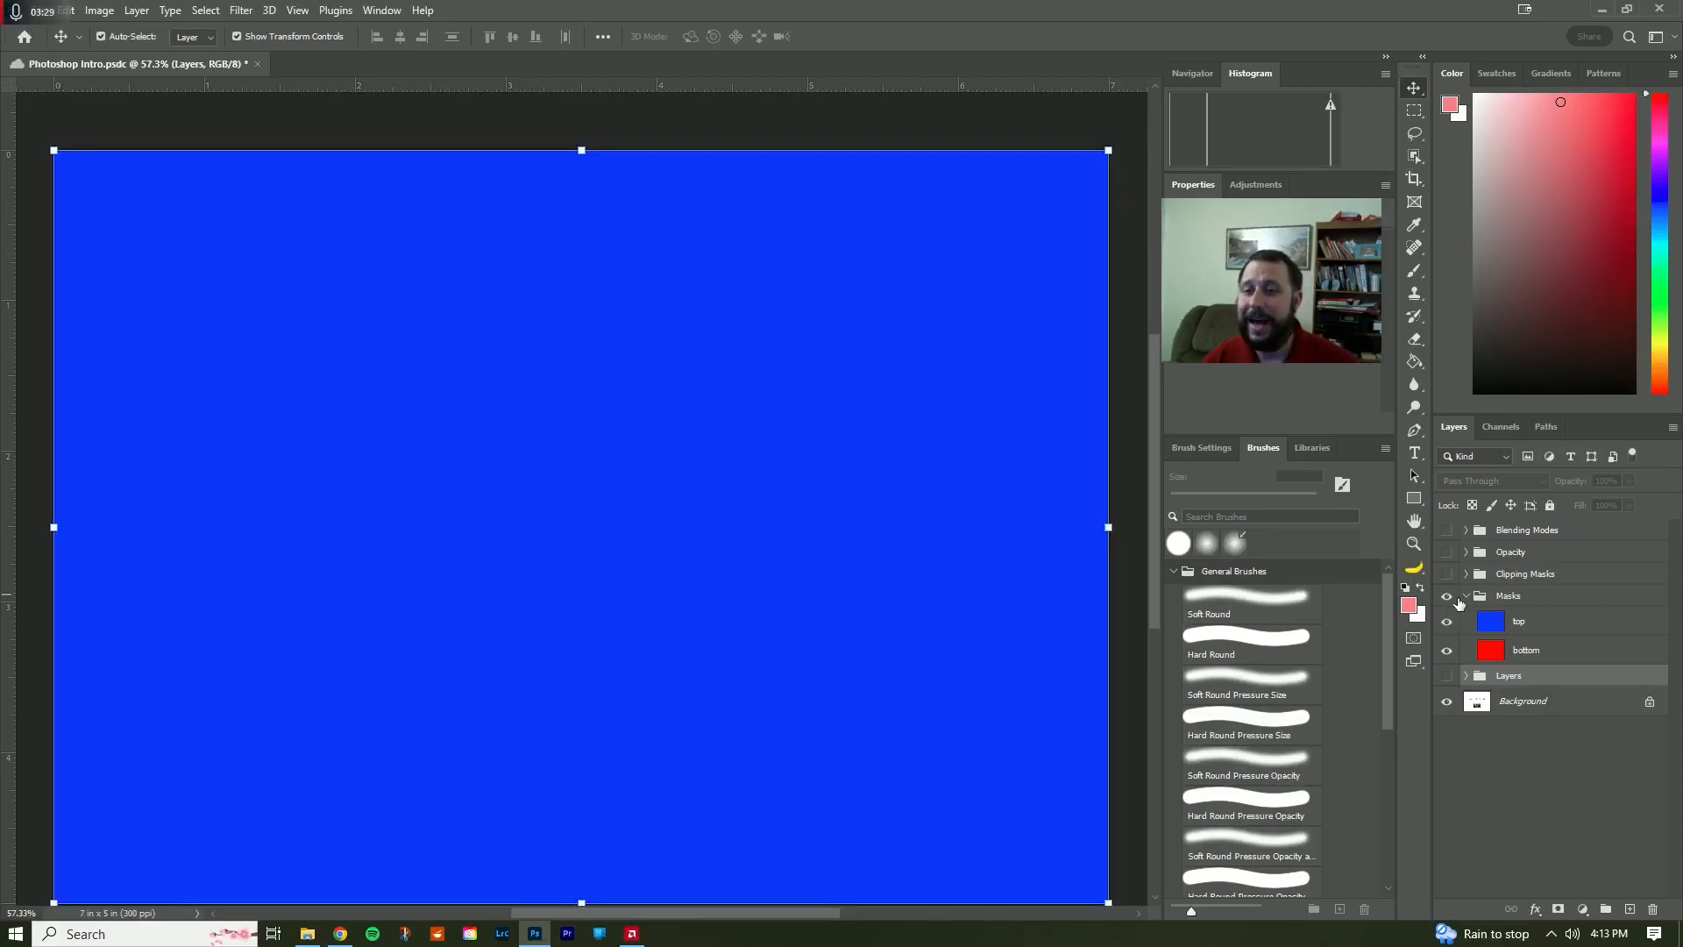
{"action": "left_click", "coordinate": [1448, 622]}
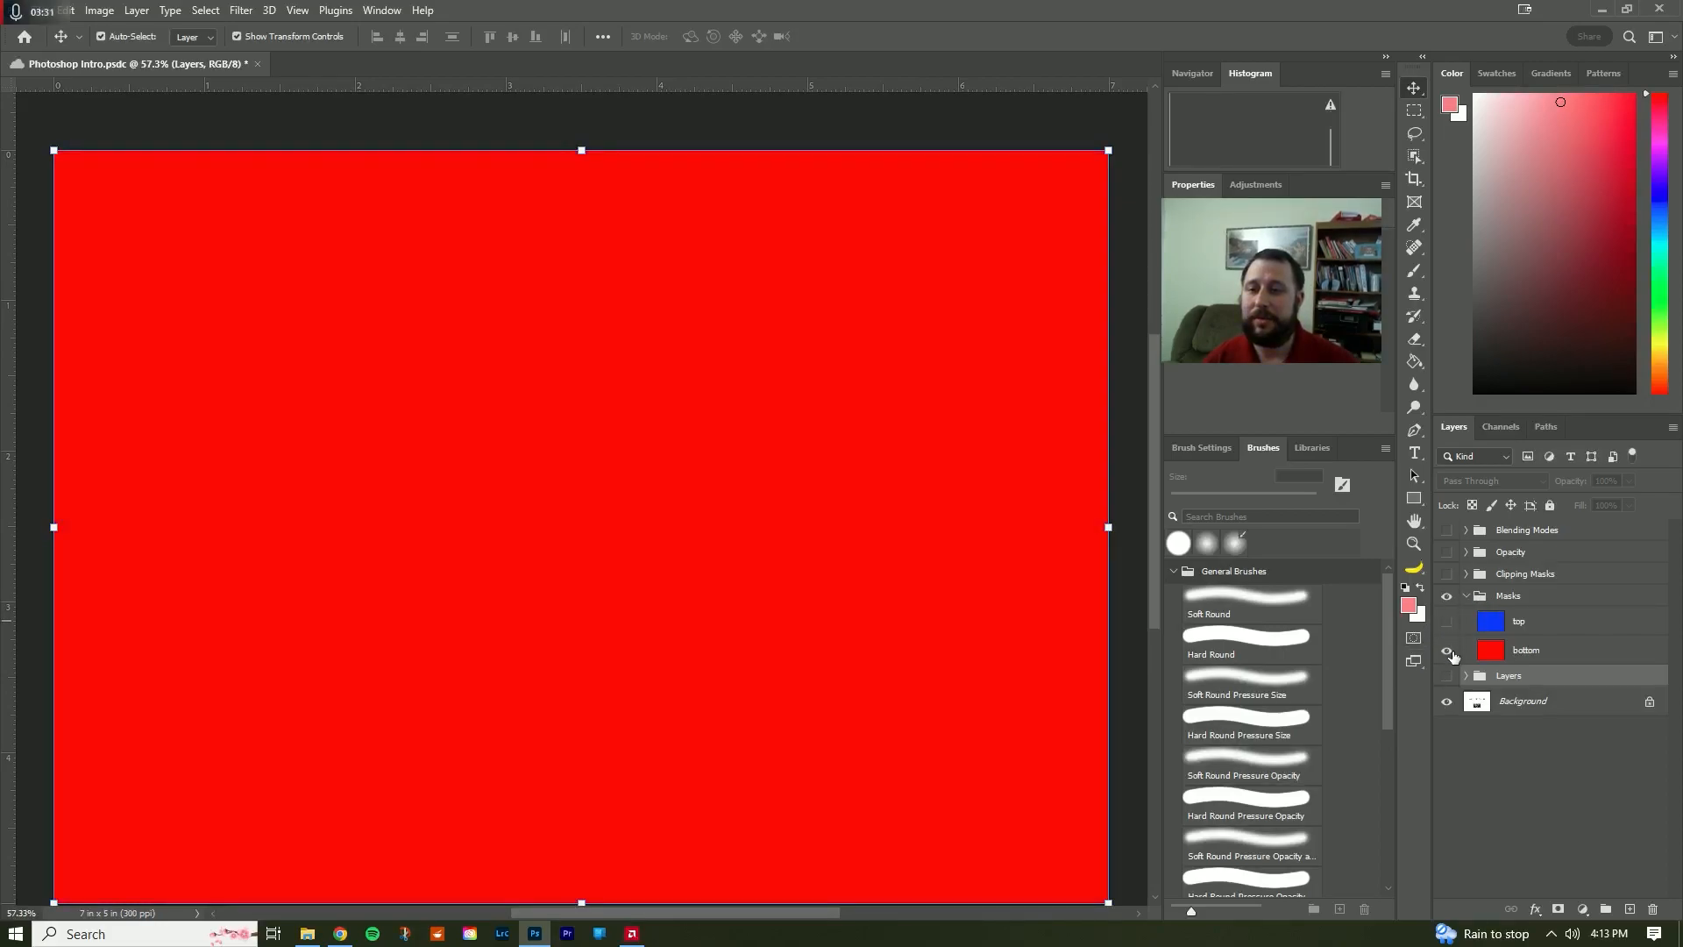
{"action": "left_click", "coordinate": [1448, 622]}
- Add a white layer mask to the blue top layer in the Masks group and make the mask active for editing
{"action": "left_click_drag", "start_coordinate": [1554, 654], "coordinate": [1546, 617]}
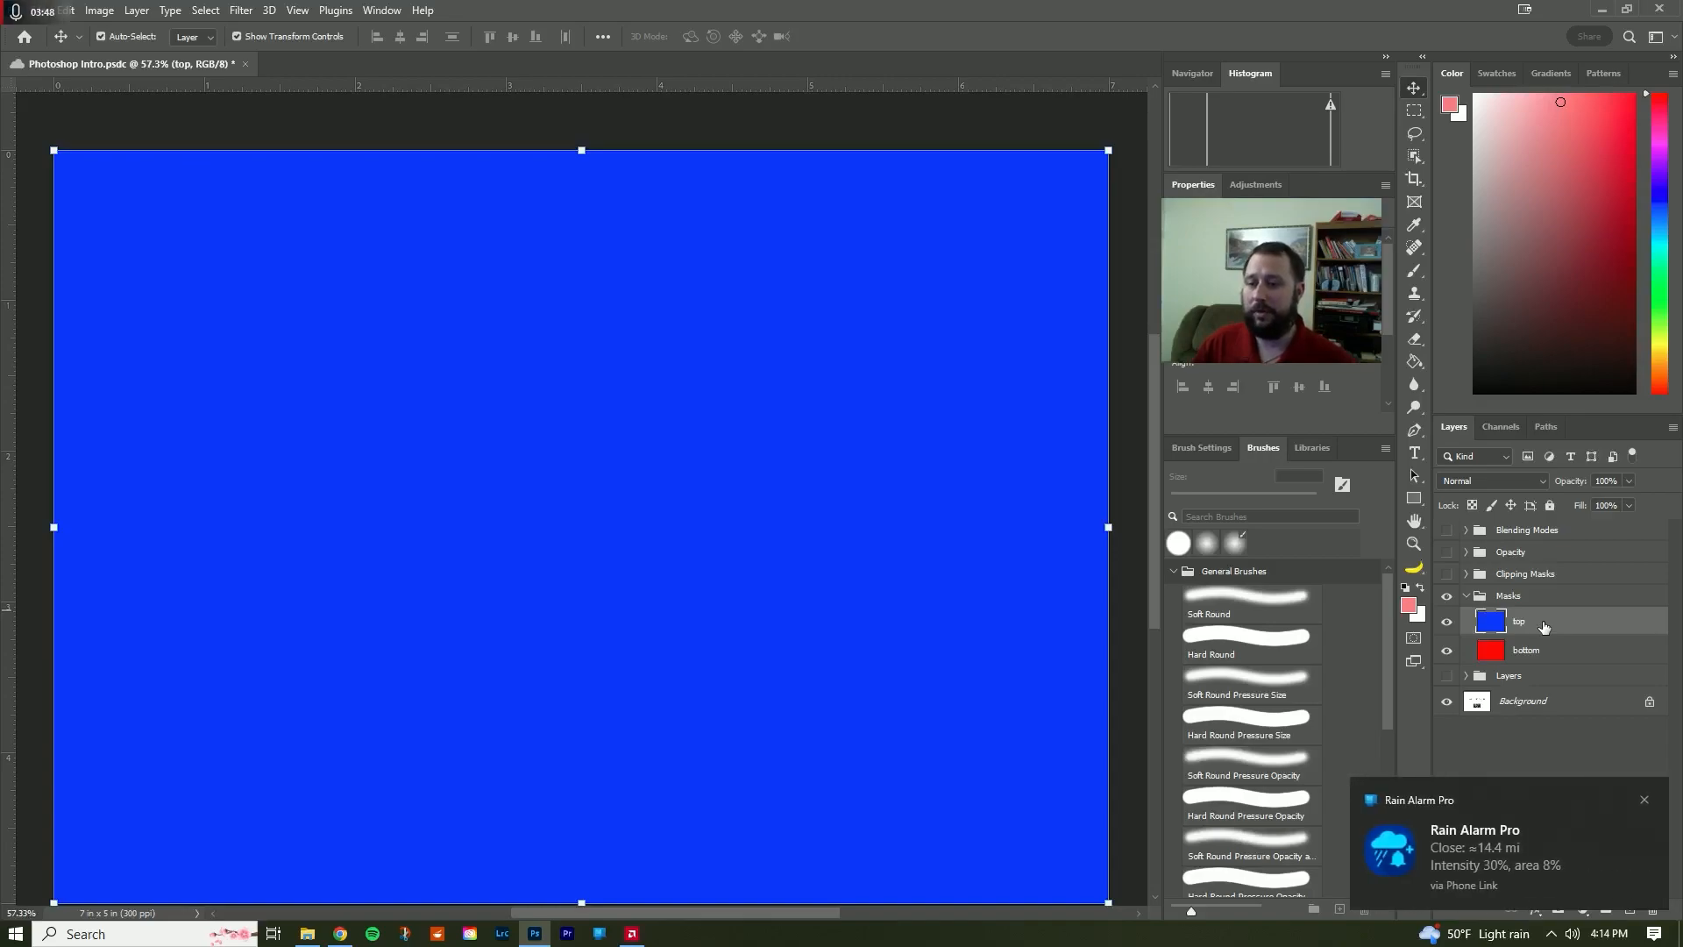
{"action": "left_click", "coordinate": [1644, 799]}
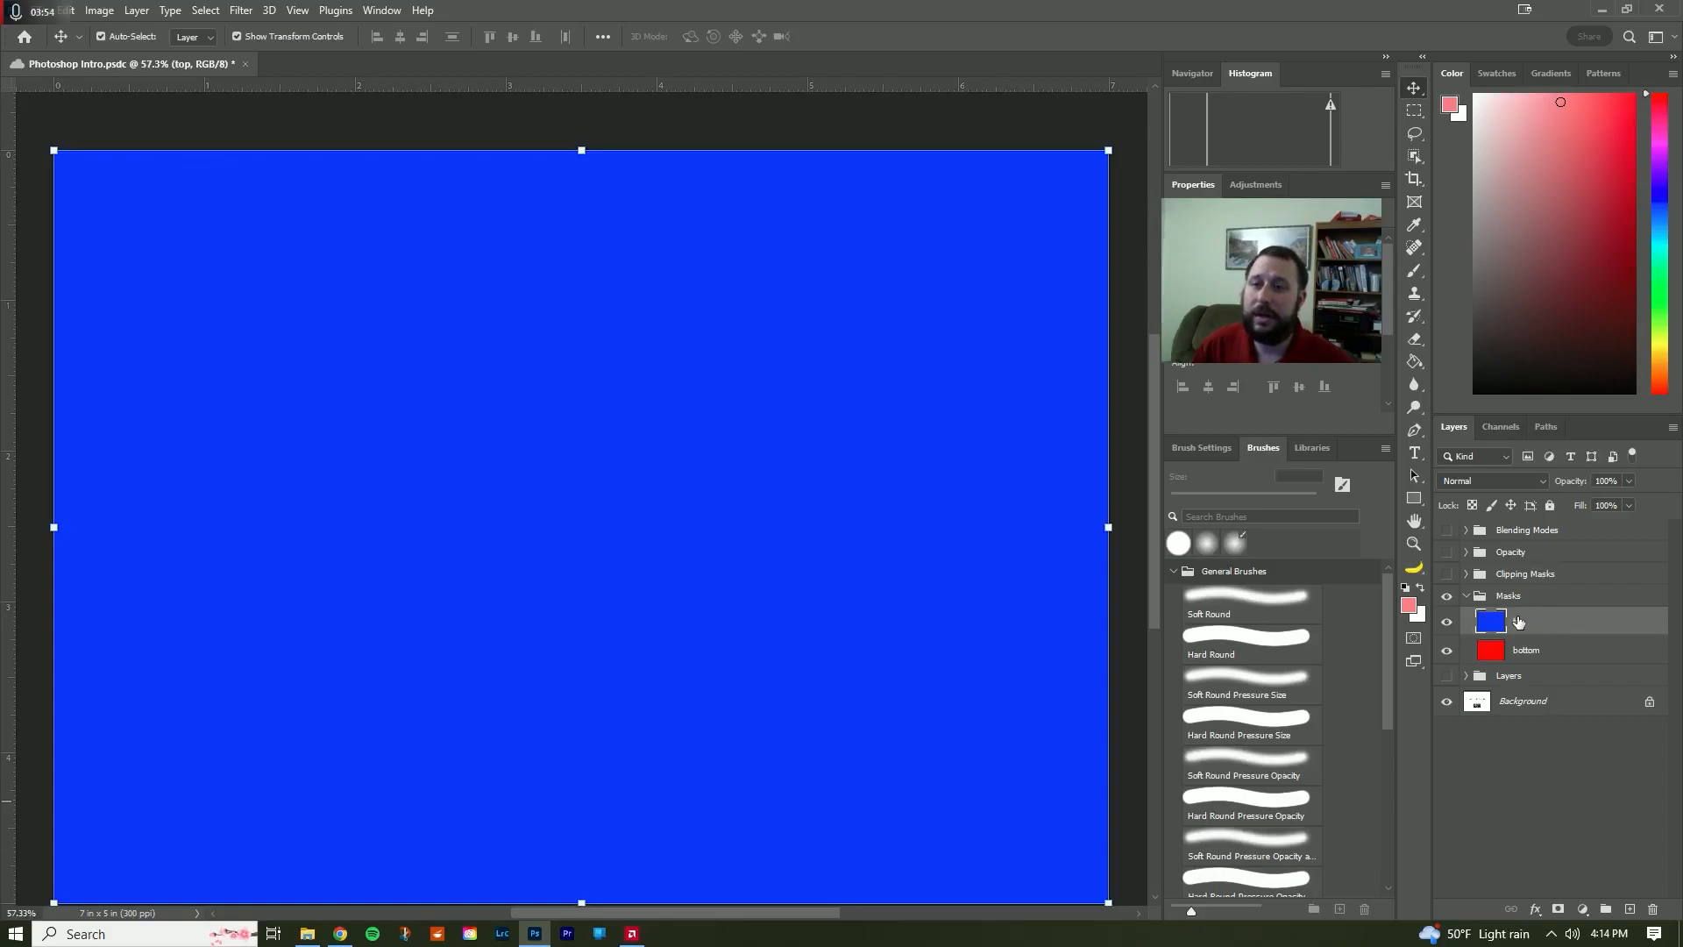
{"action": "left_click", "coordinate": [1558, 910]}
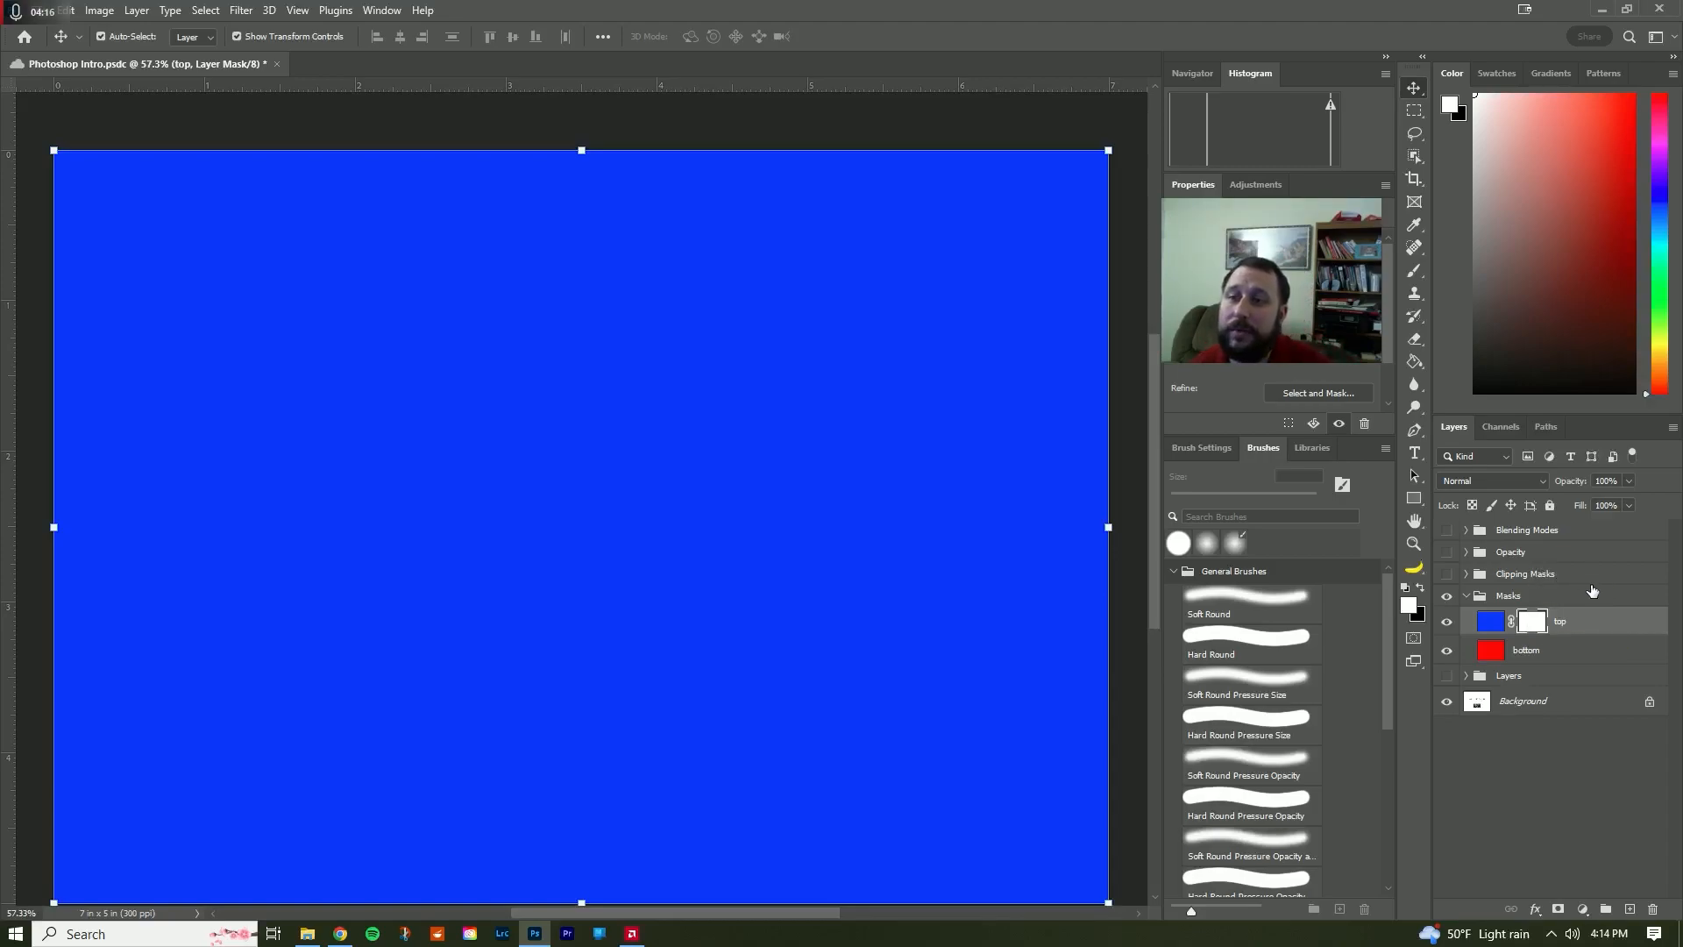
{"action": "left_click", "coordinate": [1491, 622]}
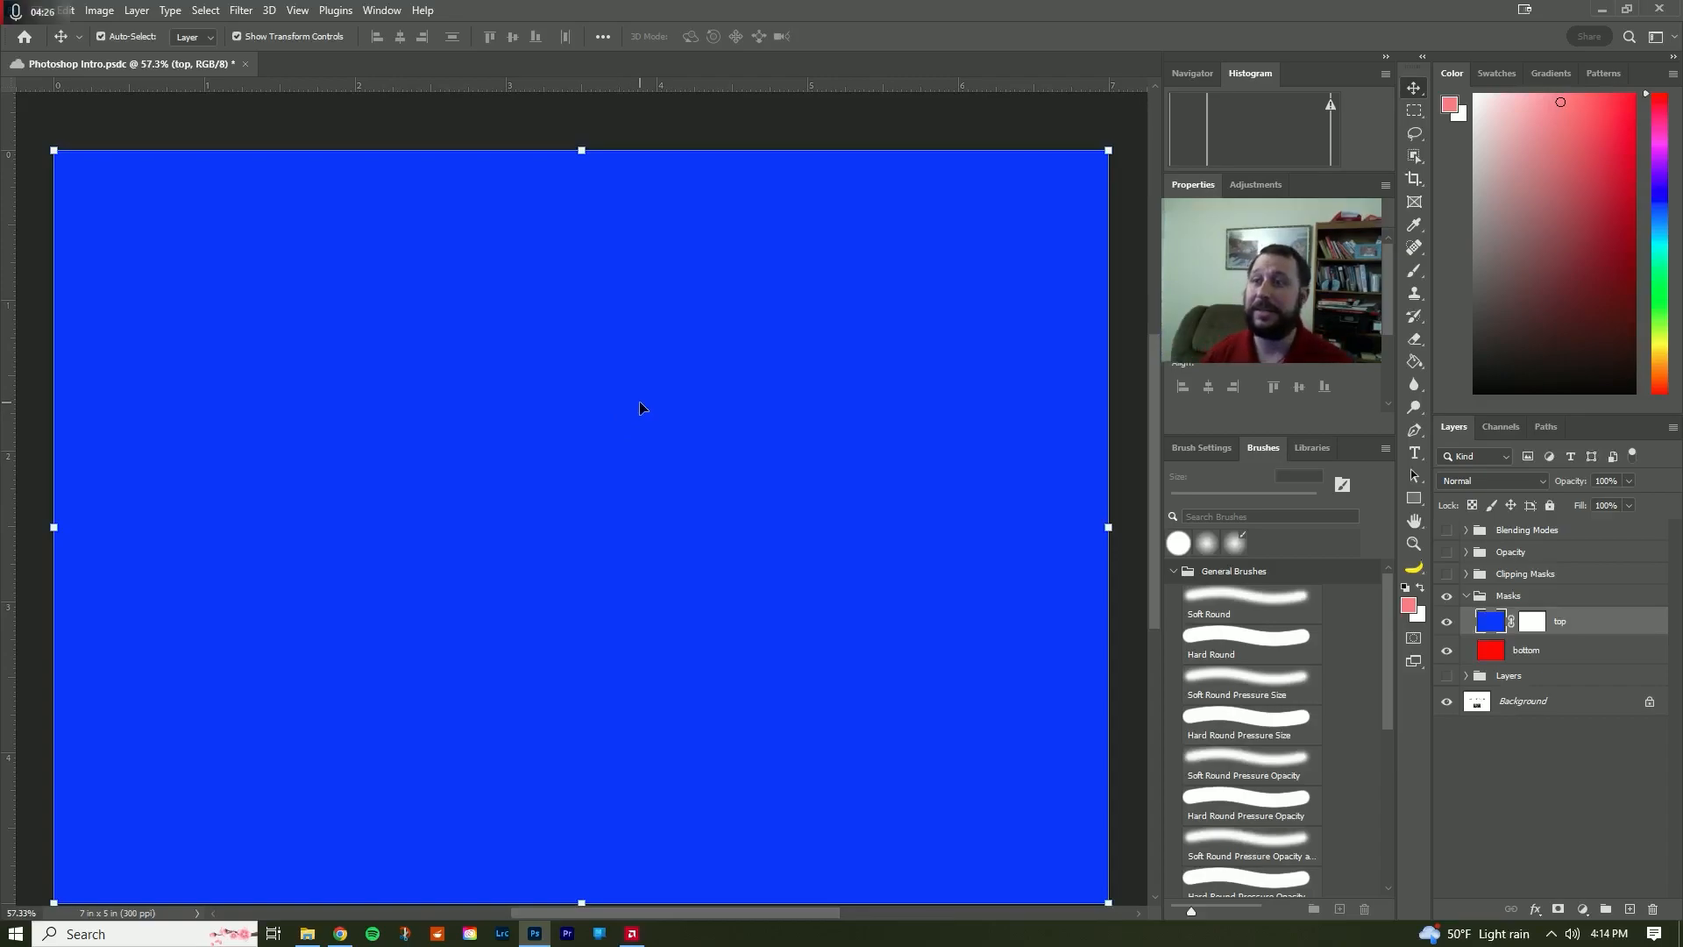
{"action": "left_click", "coordinate": [1529, 623]}
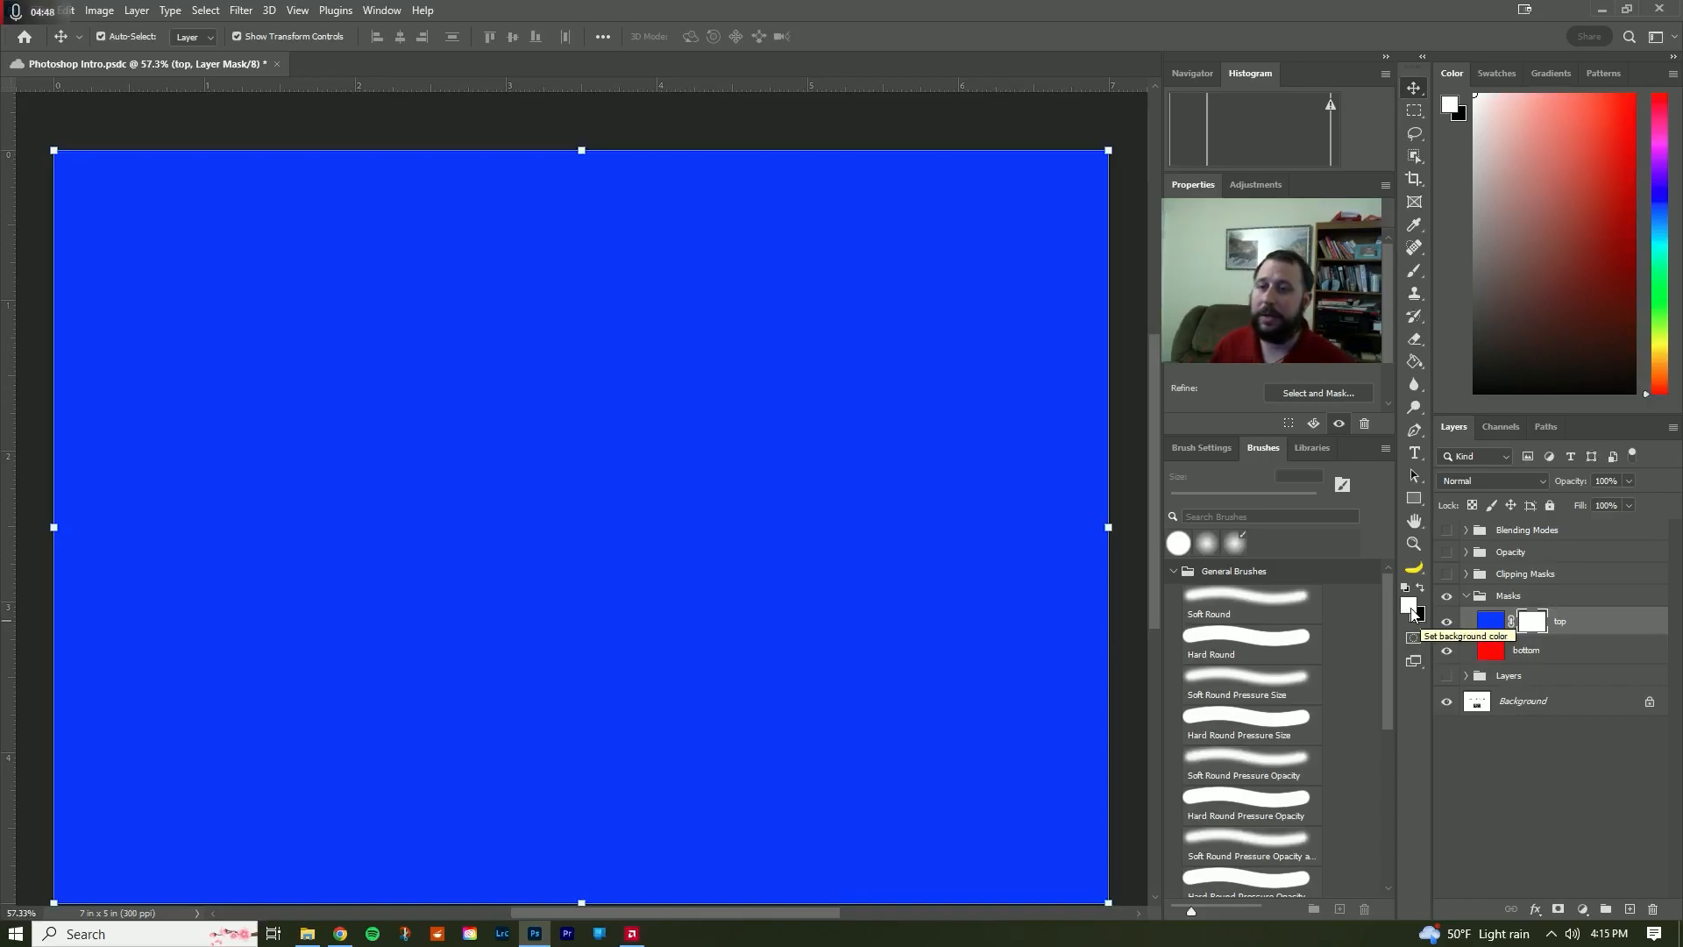
- Paint a black squiggle diagonally across the top layer's mask with the soft round Brush at 100% flow
{"action": "key", "text": "x"}
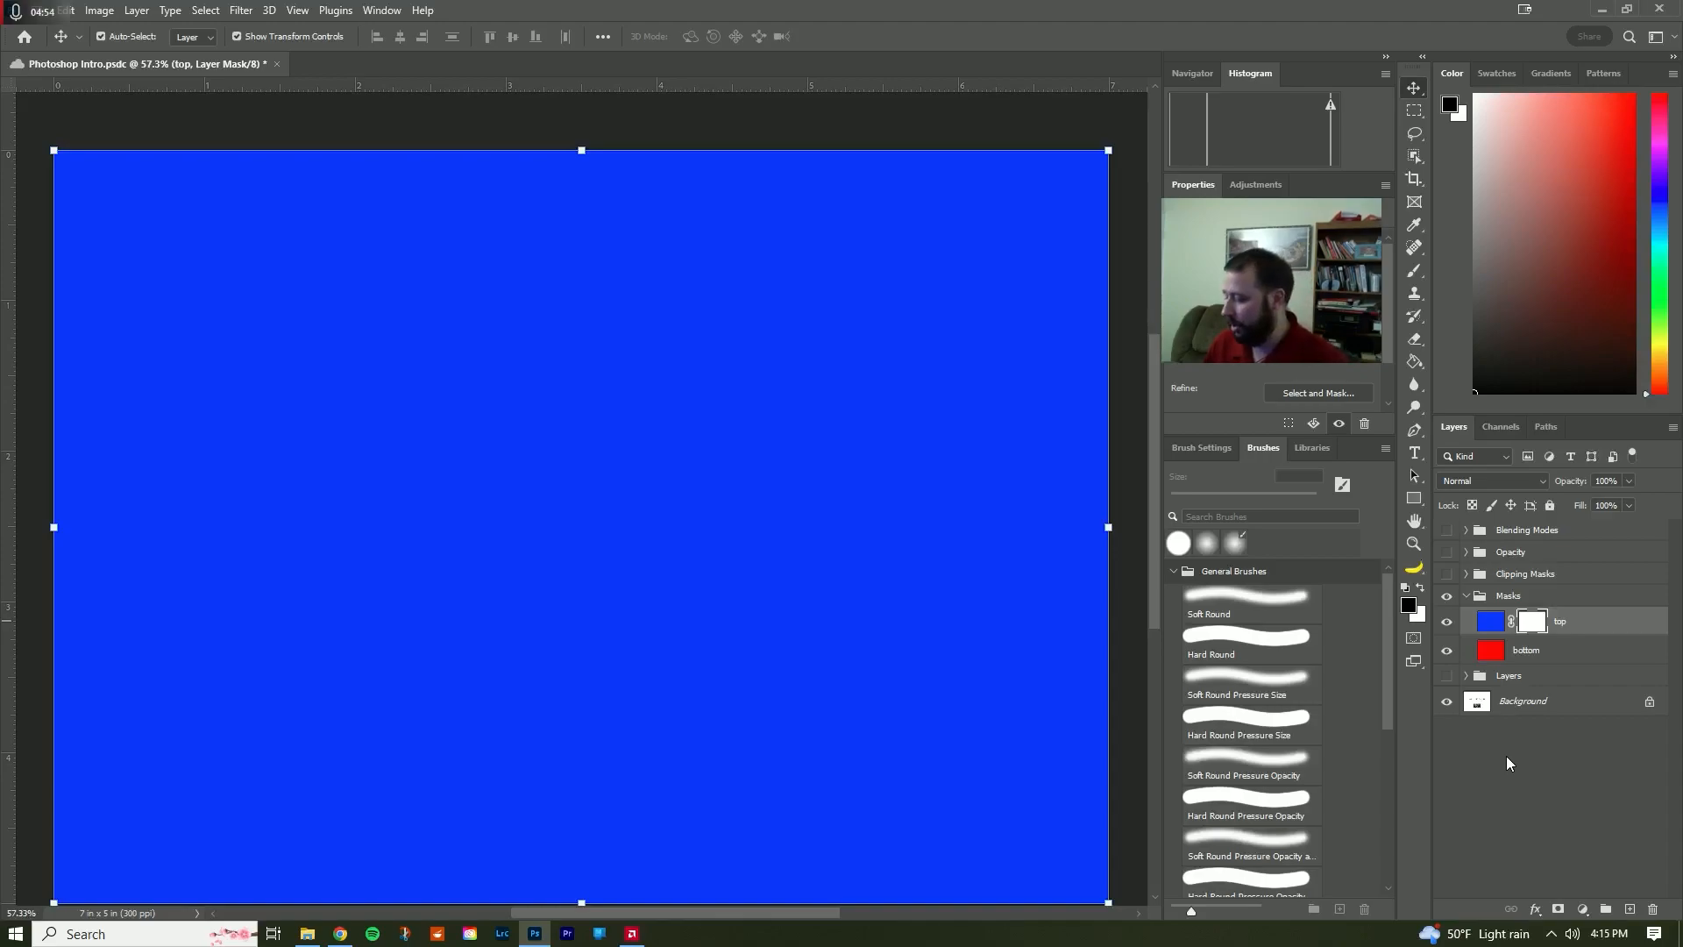
{"action": "key", "text": "b"}
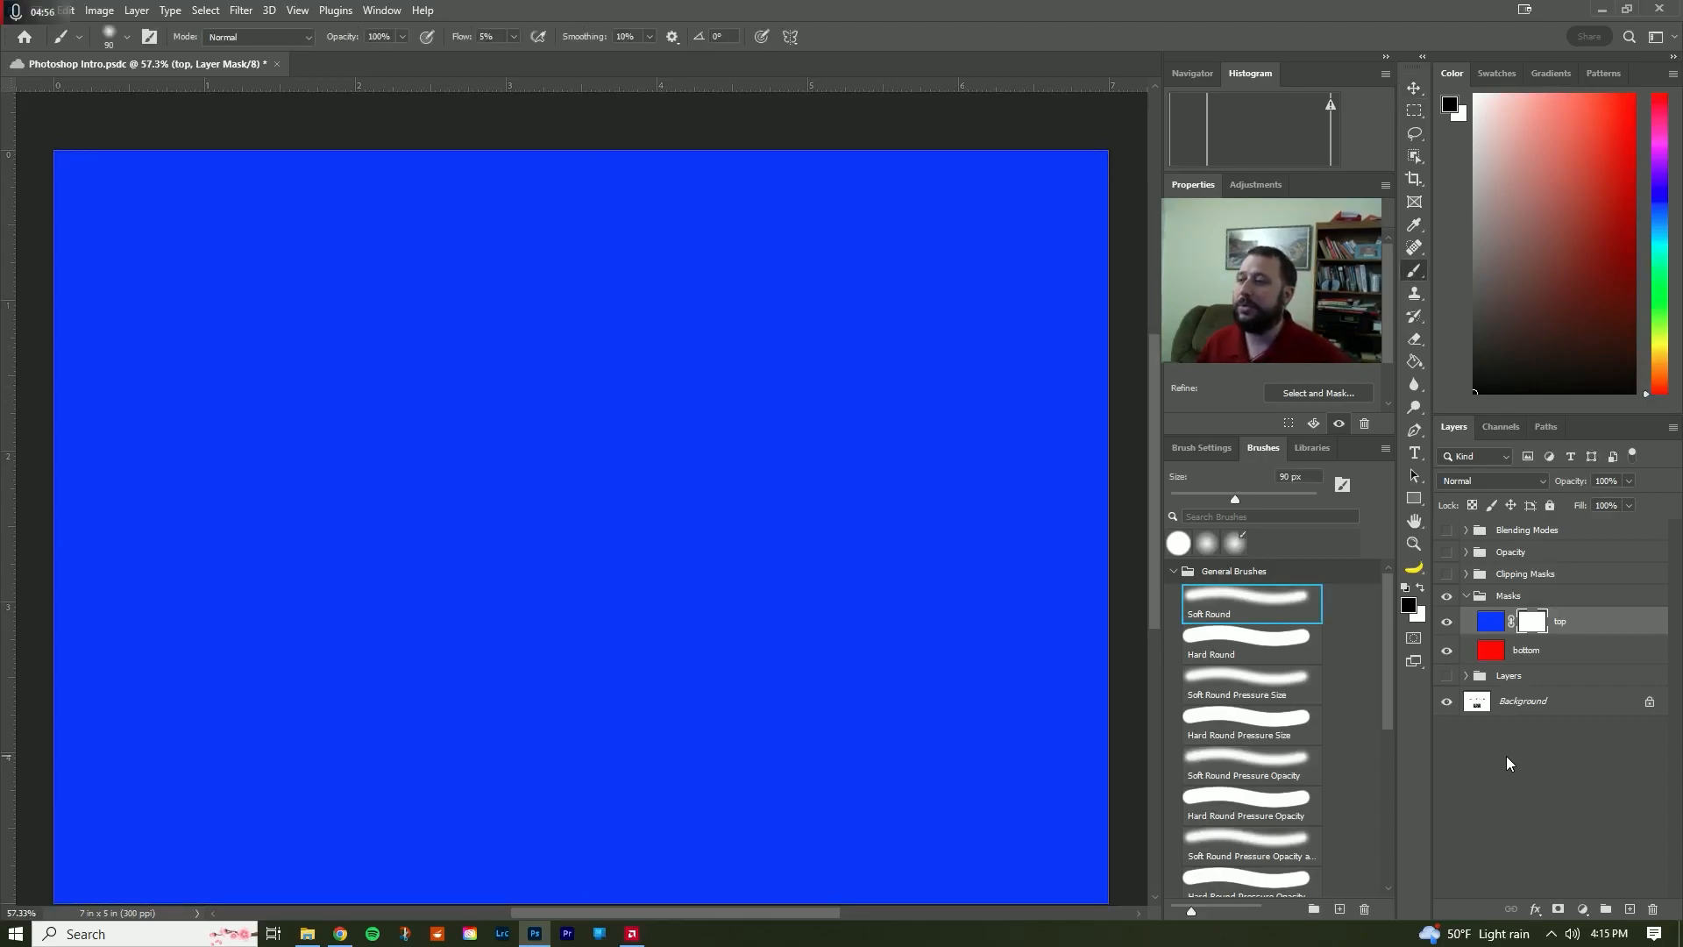
{"action": "left_click_drag", "start_coordinate": [459, 37], "coordinate": [586, 38]}
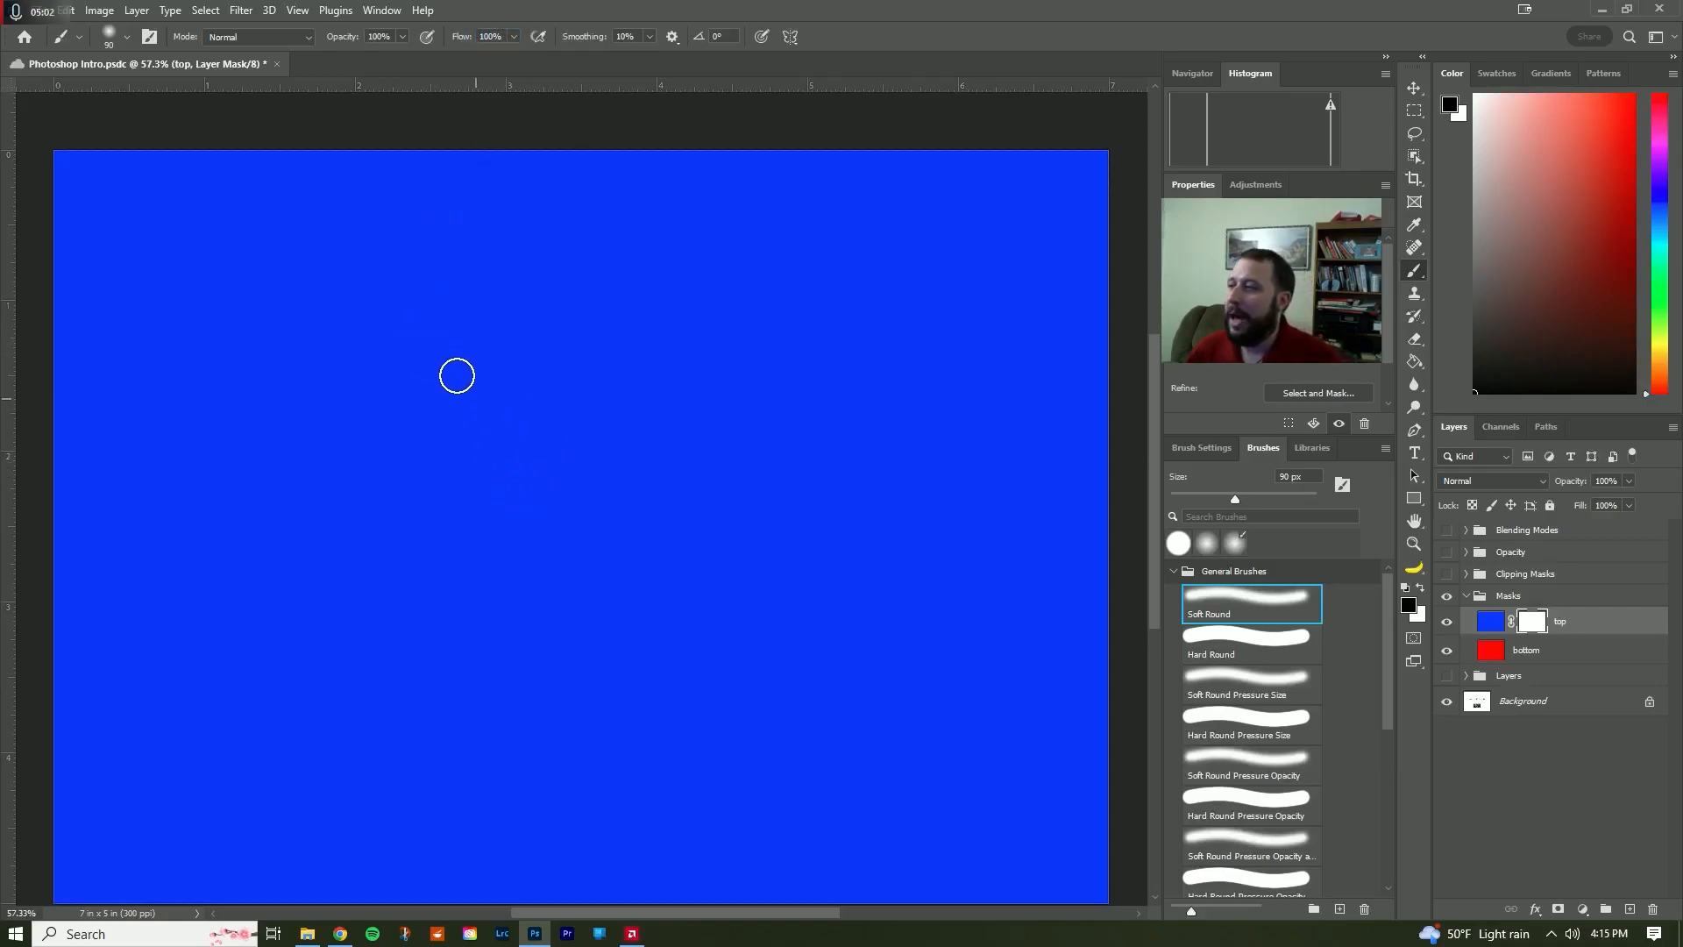
{"action": "mouse_move", "coordinate": [459, 350]}
{"action": "left_mouse_down"}
{"action": "mouse_move", "coordinate": [464, 432]}
{"action": "mouse_move", "coordinate": [560, 398]}
{"action": "mouse_move", "coordinate": [559, 455]}
{"action": "mouse_move", "coordinate": [480, 510]}
{"action": "mouse_move", "coordinate": [560, 527]}
{"action": "mouse_move", "coordinate": [665, 503]}
{"action": "mouse_move", "coordinate": [521, 618]}
{"action": "mouse_move", "coordinate": [766, 620]}
{"action": "mouse_move", "coordinate": [668, 672]}
{"action": "mouse_move", "coordinate": [672, 732]}
{"action": "mouse_move", "coordinate": [826, 672]}
{"action": "mouse_move", "coordinate": [934, 662]}
{"action": "mouse_move", "coordinate": [932, 708]}
{"action": "mouse_move", "coordinate": [861, 738]}
{"action": "mouse_move", "coordinate": [815, 786]}
{"action": "mouse_move", "coordinate": [907, 798]}
{"action": "mouse_move", "coordinate": [997, 782]}
{"action": "left_mouse_up"}
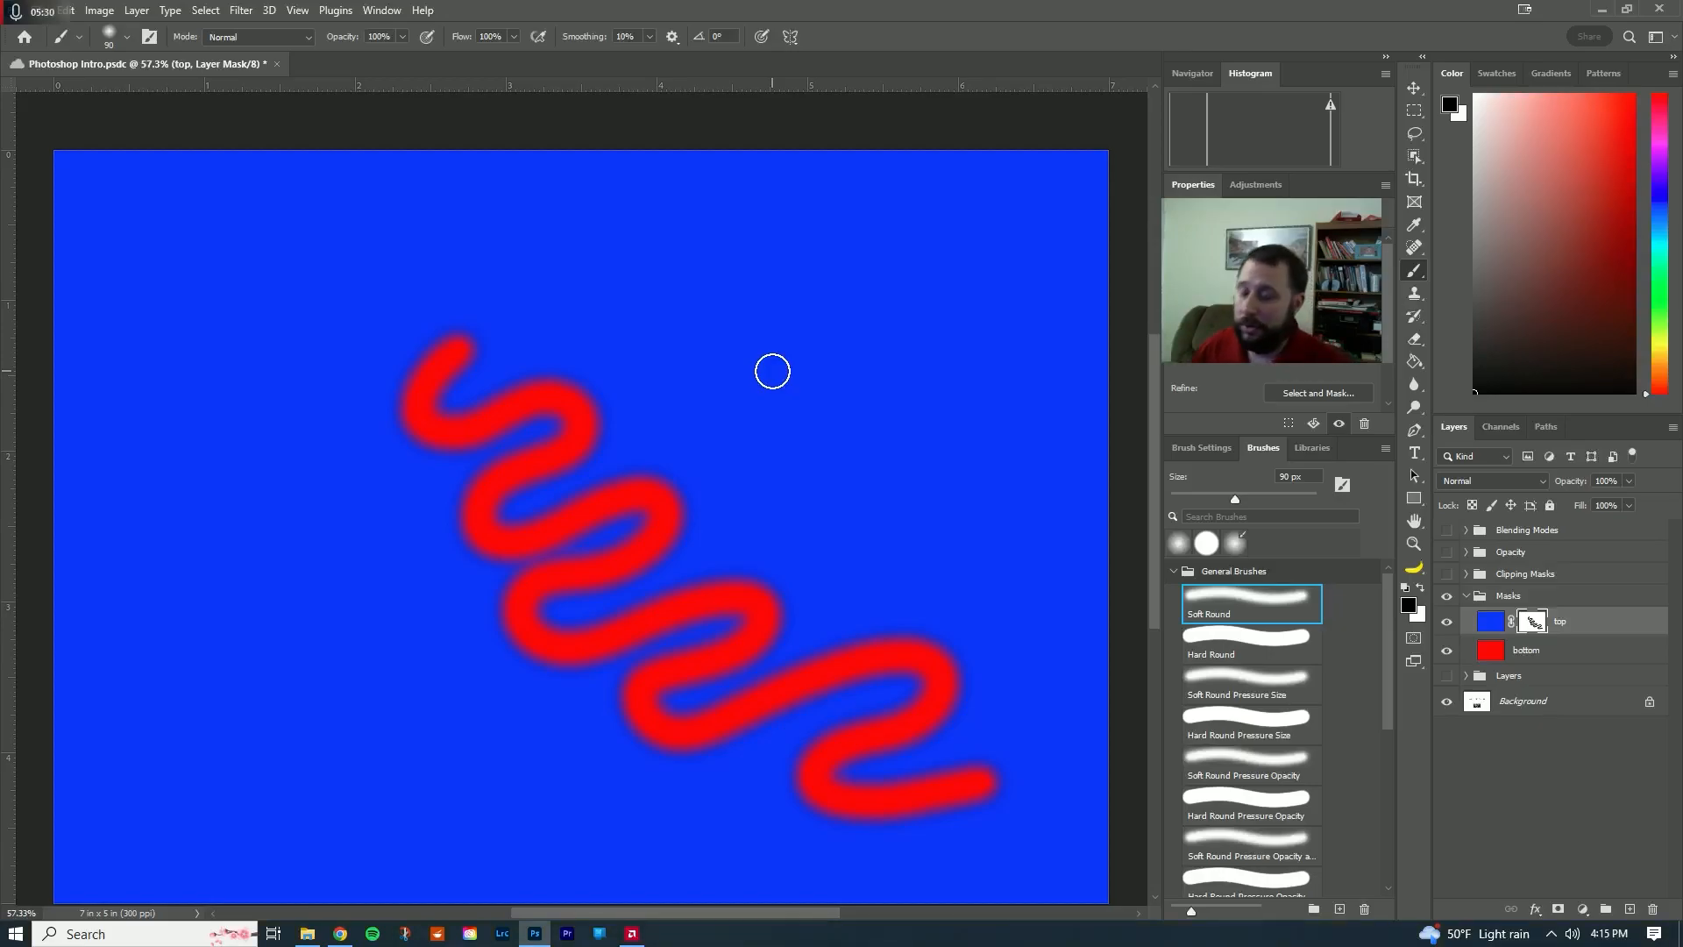
- Paint white on the mask over most of the squiggle to restore the blue, leaving only its lower-right end
{"action": "key", "text": "x"}
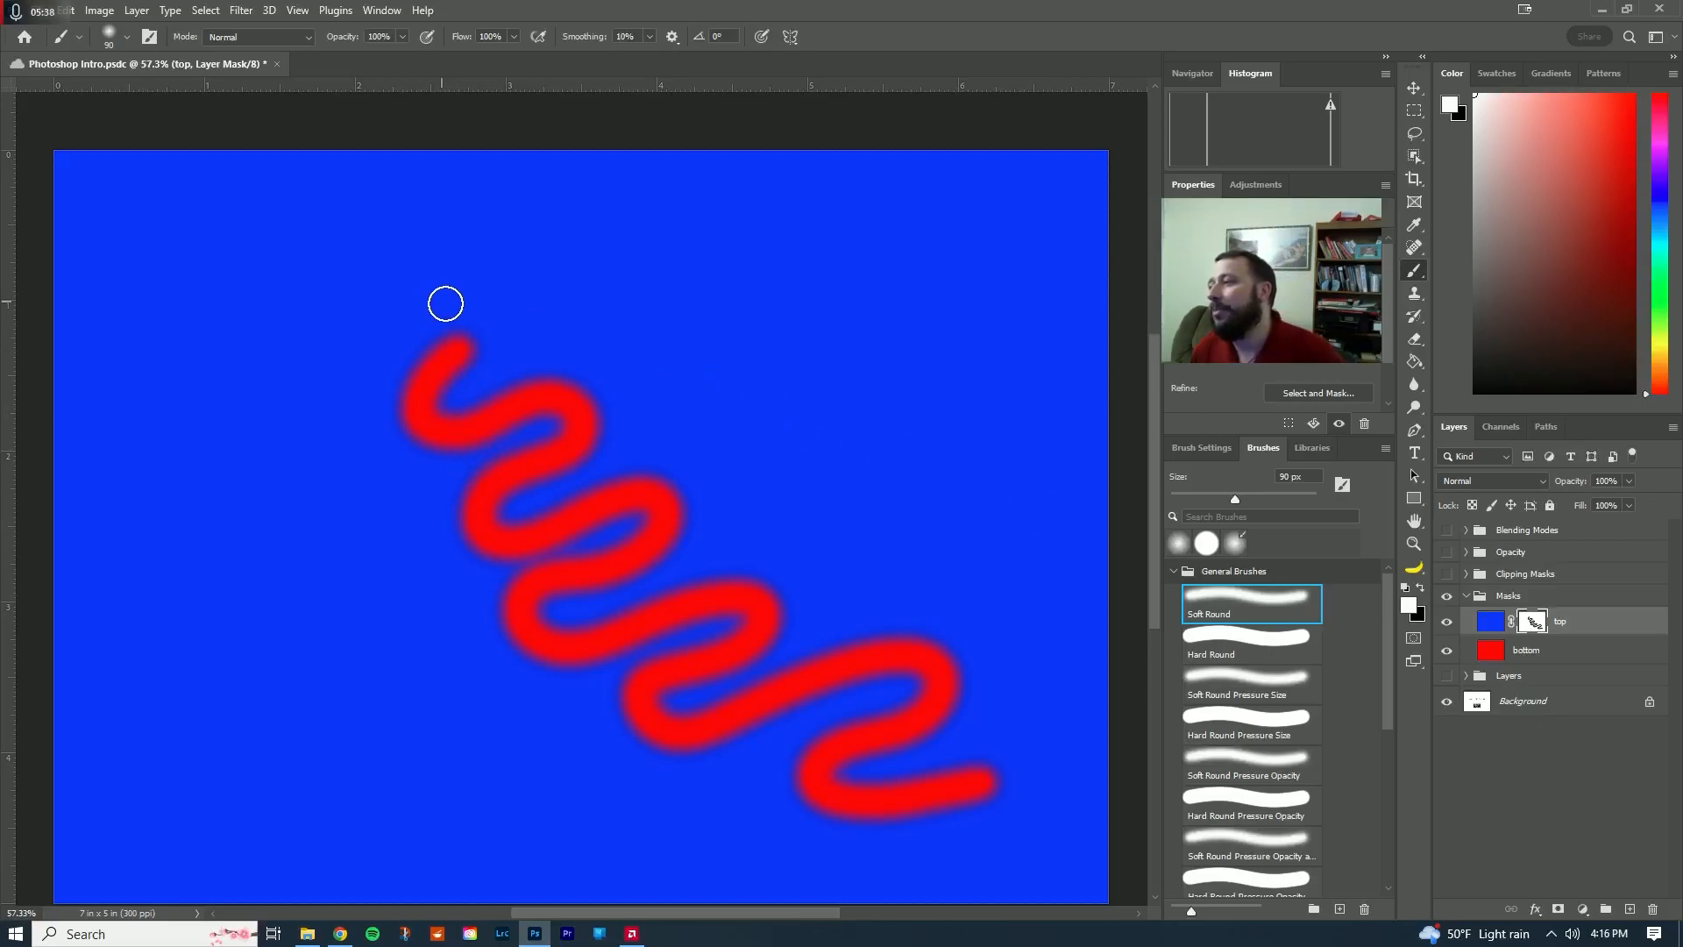
{"action": "mouse_move", "coordinate": [459, 339]}
{"action": "left_mouse_down"}
{"action": "mouse_move", "coordinate": [419, 375]}
{"action": "mouse_move", "coordinate": [435, 402]}
{"action": "mouse_move", "coordinate": [489, 417]}
{"action": "mouse_move", "coordinate": [593, 402]}
{"action": "mouse_move", "coordinate": [509, 467]}
{"action": "mouse_move", "coordinate": [523, 492]}
{"action": "mouse_move", "coordinate": [473, 503]}
{"action": "mouse_move", "coordinate": [500, 553]}
{"action": "mouse_move", "coordinate": [654, 485]}
{"action": "mouse_move", "coordinate": [623, 538]}
{"action": "mouse_move", "coordinate": [646, 499]}
{"action": "mouse_move", "coordinate": [572, 464]}
{"action": "left_mouse_up"}
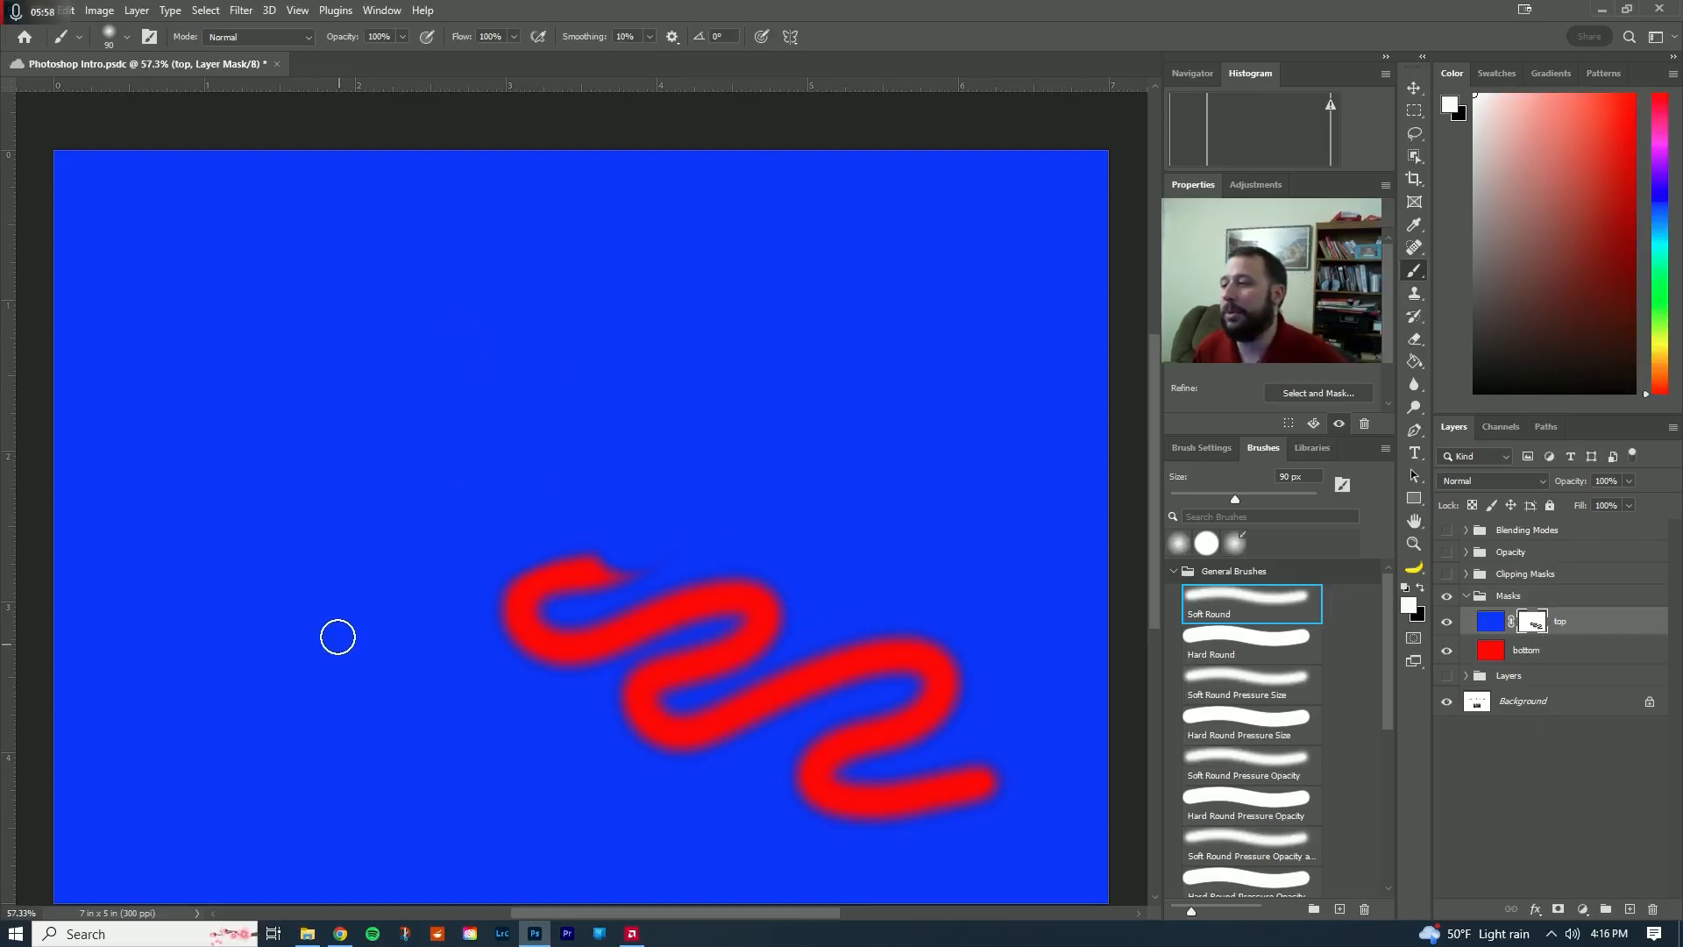
{"action": "mouse_move", "coordinate": [628, 549]}
{"action": "left_mouse_down"}
{"action": "mouse_move", "coordinate": [686, 567]}
{"action": "mouse_move", "coordinate": [604, 585]}
{"action": "mouse_move", "coordinate": [594, 558]}
{"action": "mouse_move", "coordinate": [611, 547]}
{"action": "mouse_move", "coordinate": [470, 649]}
{"action": "mouse_move", "coordinate": [682, 602]}
{"action": "mouse_move", "coordinate": [632, 618]}
{"action": "mouse_move", "coordinate": [627, 665]}
{"action": "mouse_move", "coordinate": [747, 651]}
{"action": "mouse_move", "coordinate": [703, 618]}
{"action": "mouse_move", "coordinate": [717, 607]}
{"action": "mouse_move", "coordinate": [661, 681]}
{"action": "mouse_move", "coordinate": [680, 720]}
{"action": "mouse_move", "coordinate": [645, 695]}
{"action": "mouse_move", "coordinate": [683, 680]}
{"action": "mouse_move", "coordinate": [700, 777]}
{"action": "mouse_move", "coordinate": [801, 687]}
{"action": "mouse_move", "coordinate": [899, 656]}
{"action": "left_mouse_up"}
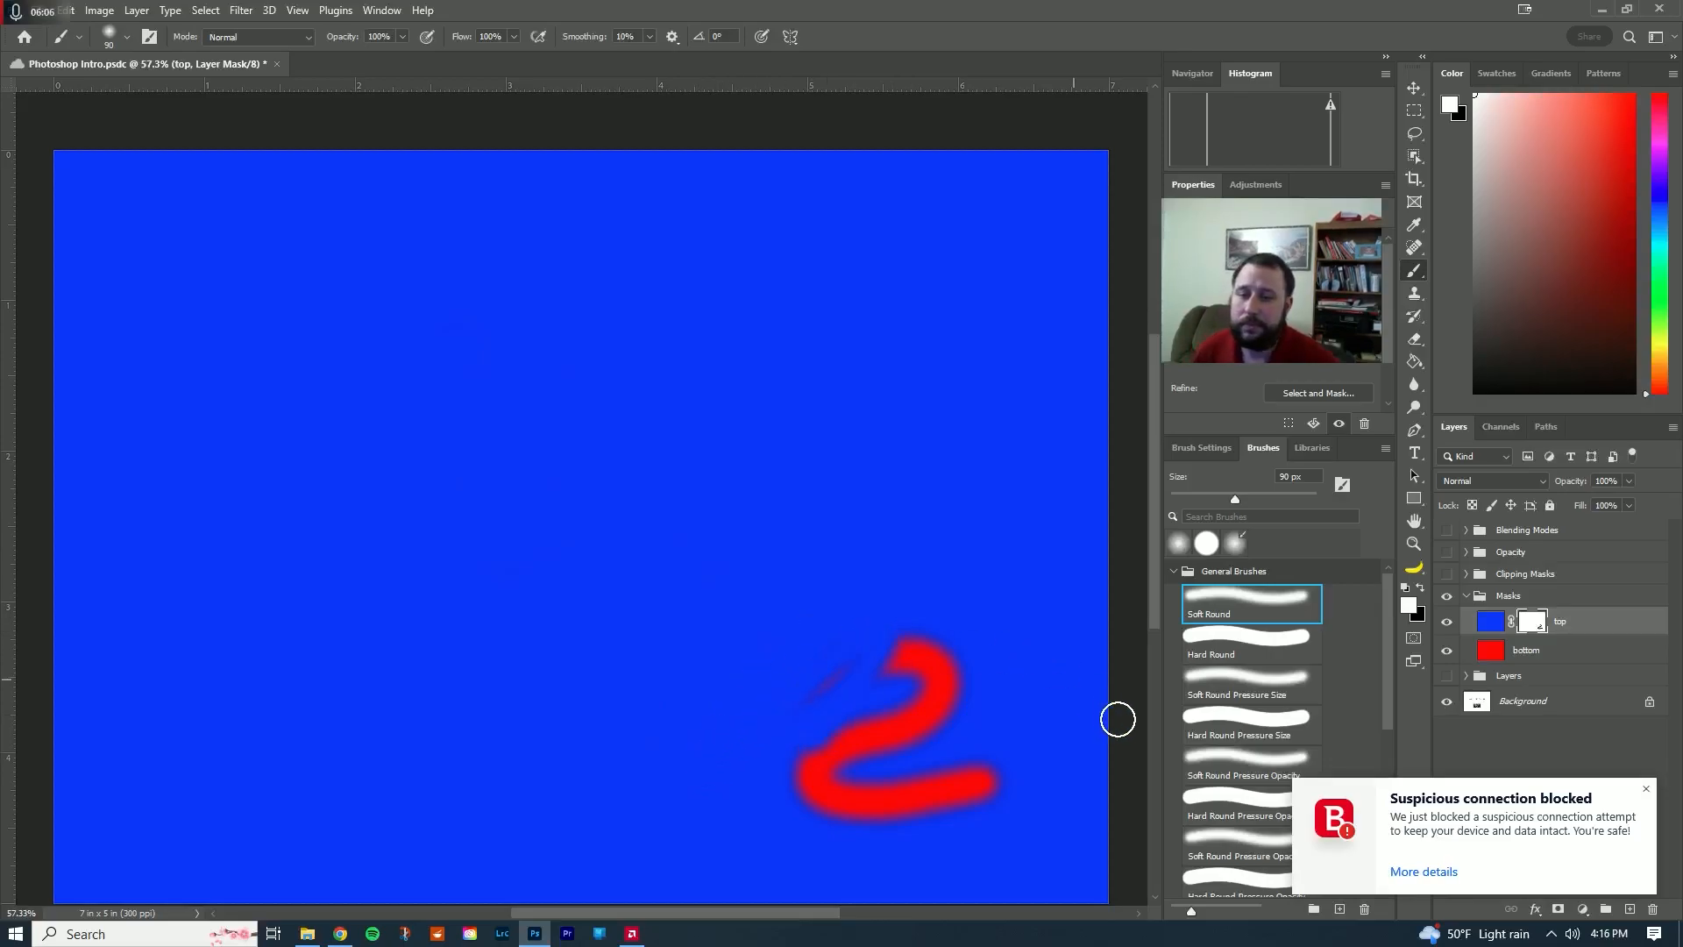
{"action": "left_click", "coordinate": [1646, 789]}
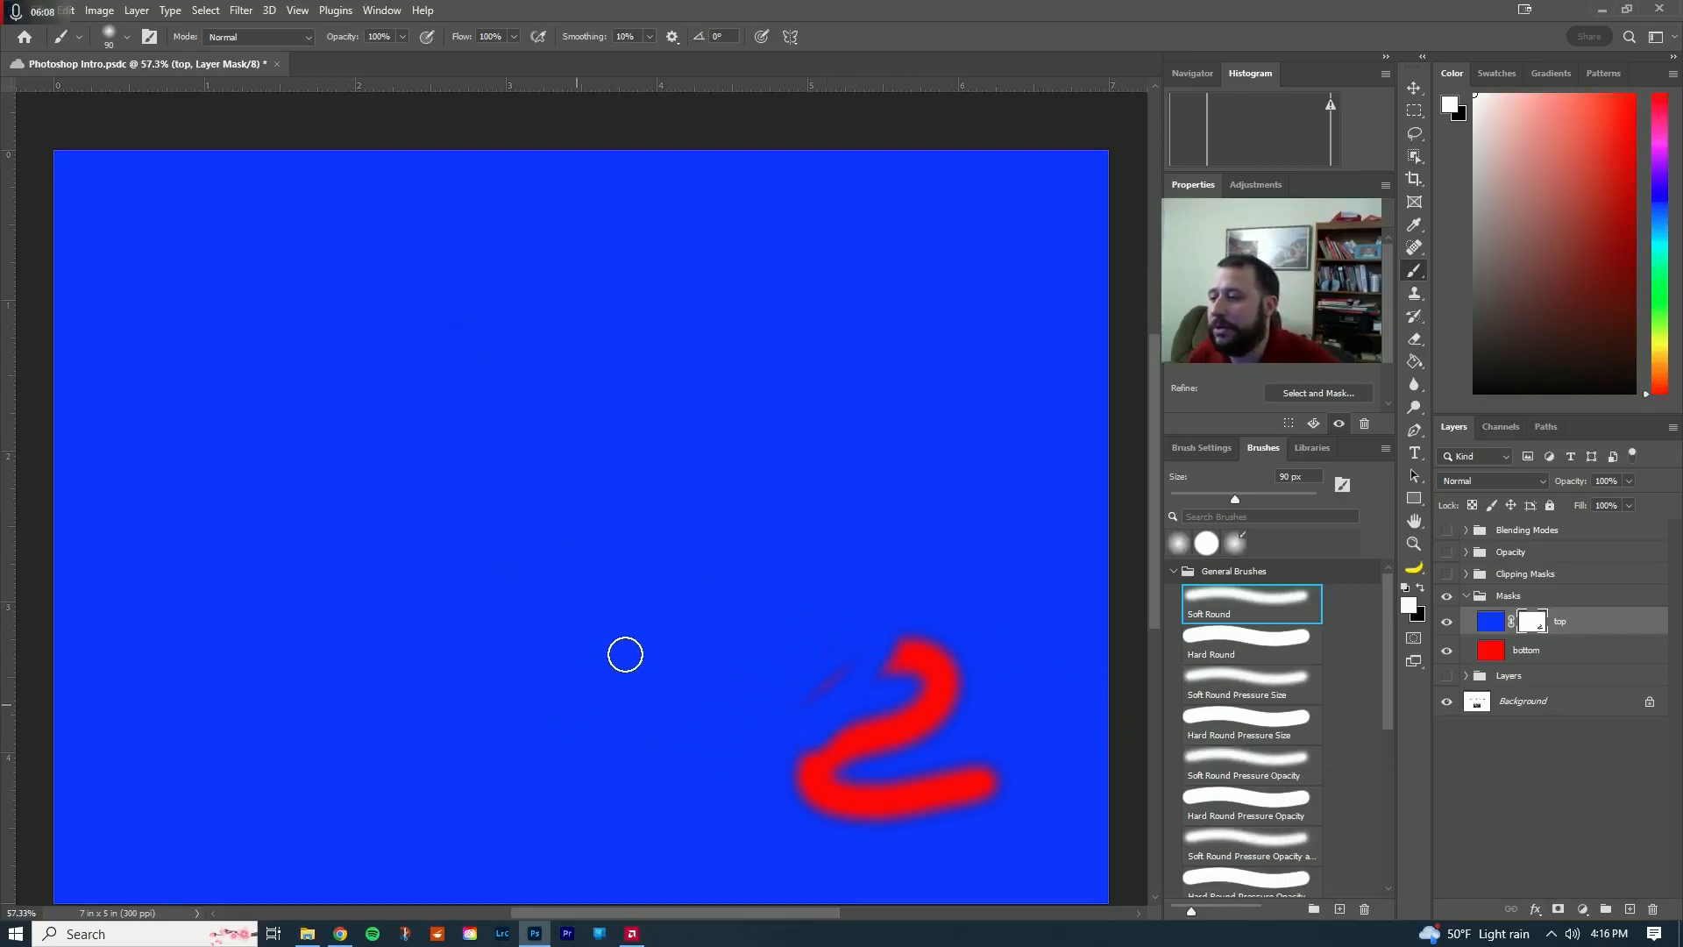
{"action": "mouse_move", "coordinate": [845, 691]}
{"action": "left_mouse_down"}
{"action": "mouse_move", "coordinate": [952, 665]}
{"action": "mouse_move", "coordinate": [923, 674]}
{"action": "left_mouse_up"}
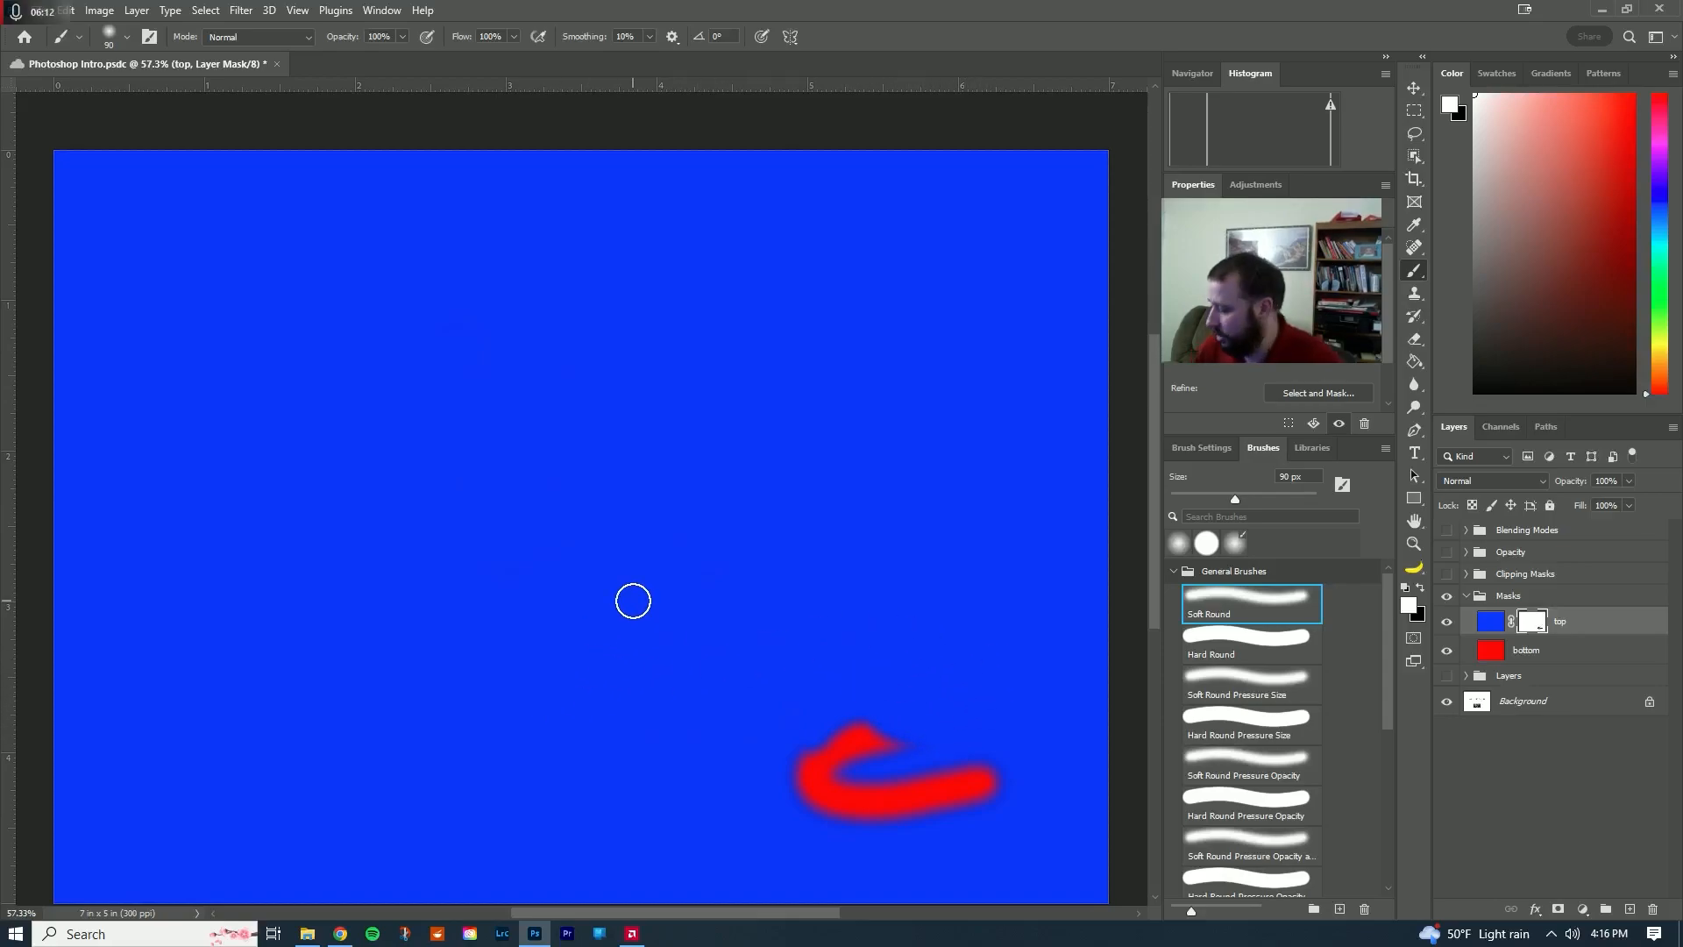
- Save the document and paint a black zigzag on the mask from the canvas's upper-left area towards its middle
{"action": "key", "text": "x"}
{"action": "key", "text": "ctrl+s"}
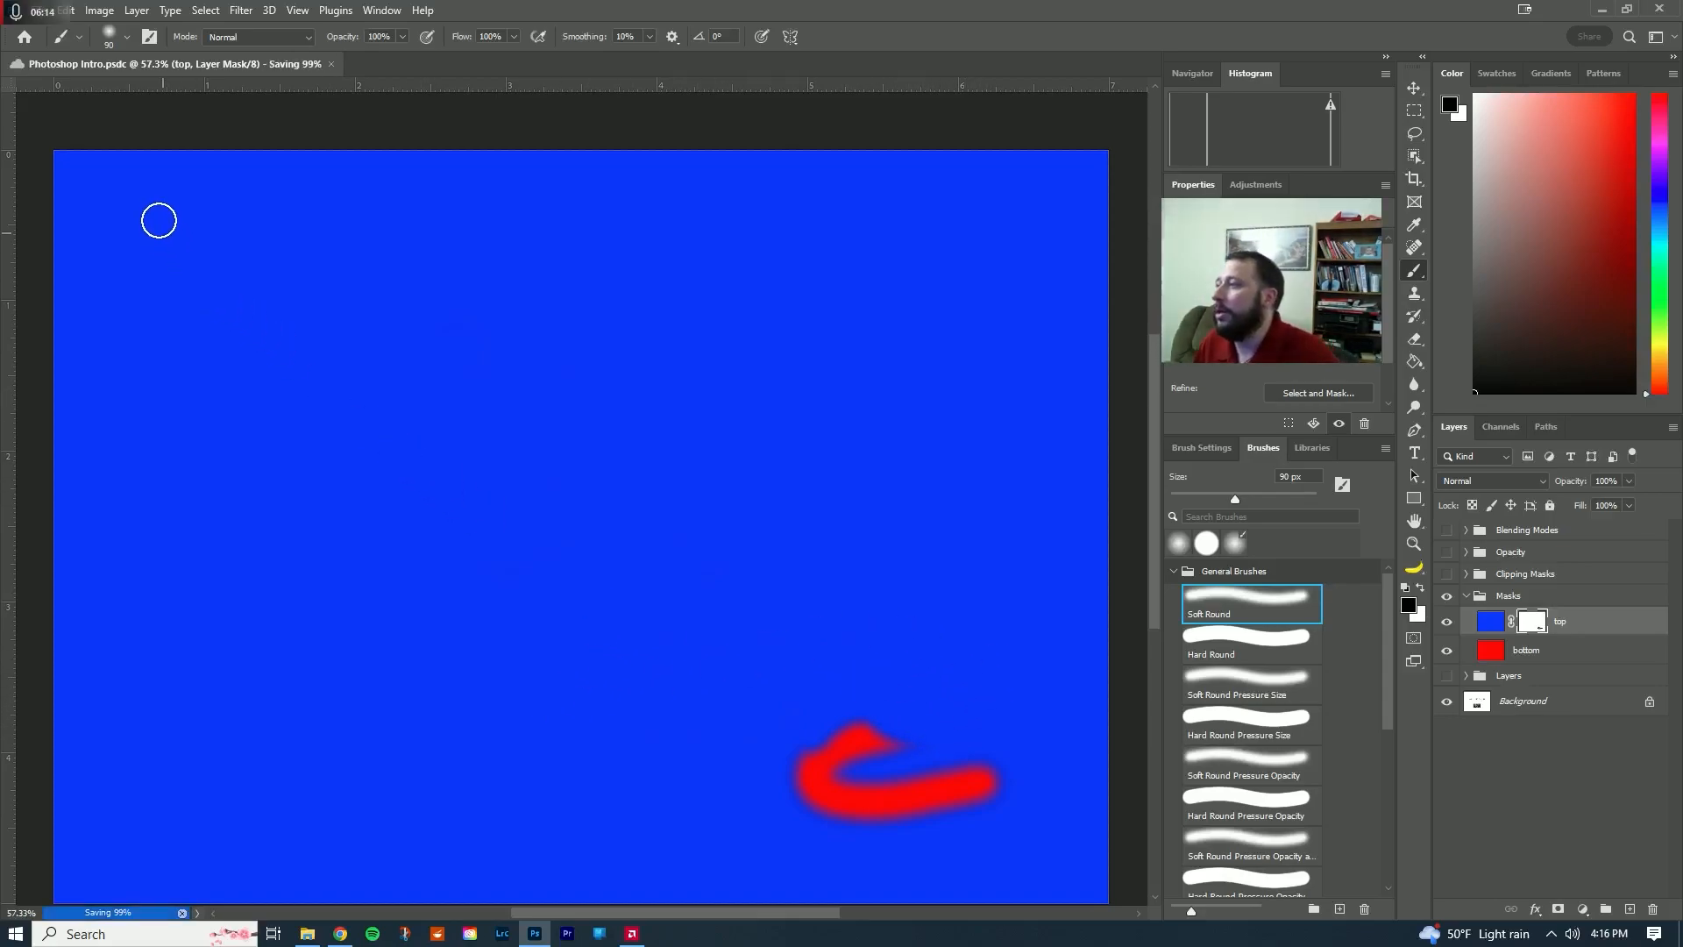
{"action": "mouse_move", "coordinate": [163, 256]}
{"action": "left_mouse_down"}
{"action": "mouse_move", "coordinate": [171, 412]}
{"action": "mouse_move", "coordinate": [246, 338]}
{"action": "mouse_move", "coordinate": [275, 394]}
{"action": "mouse_move", "coordinate": [306, 621]}
{"action": "mouse_move", "coordinate": [368, 683]}
{"action": "mouse_move", "coordinate": [618, 606]}
{"action": "left_mouse_up"}
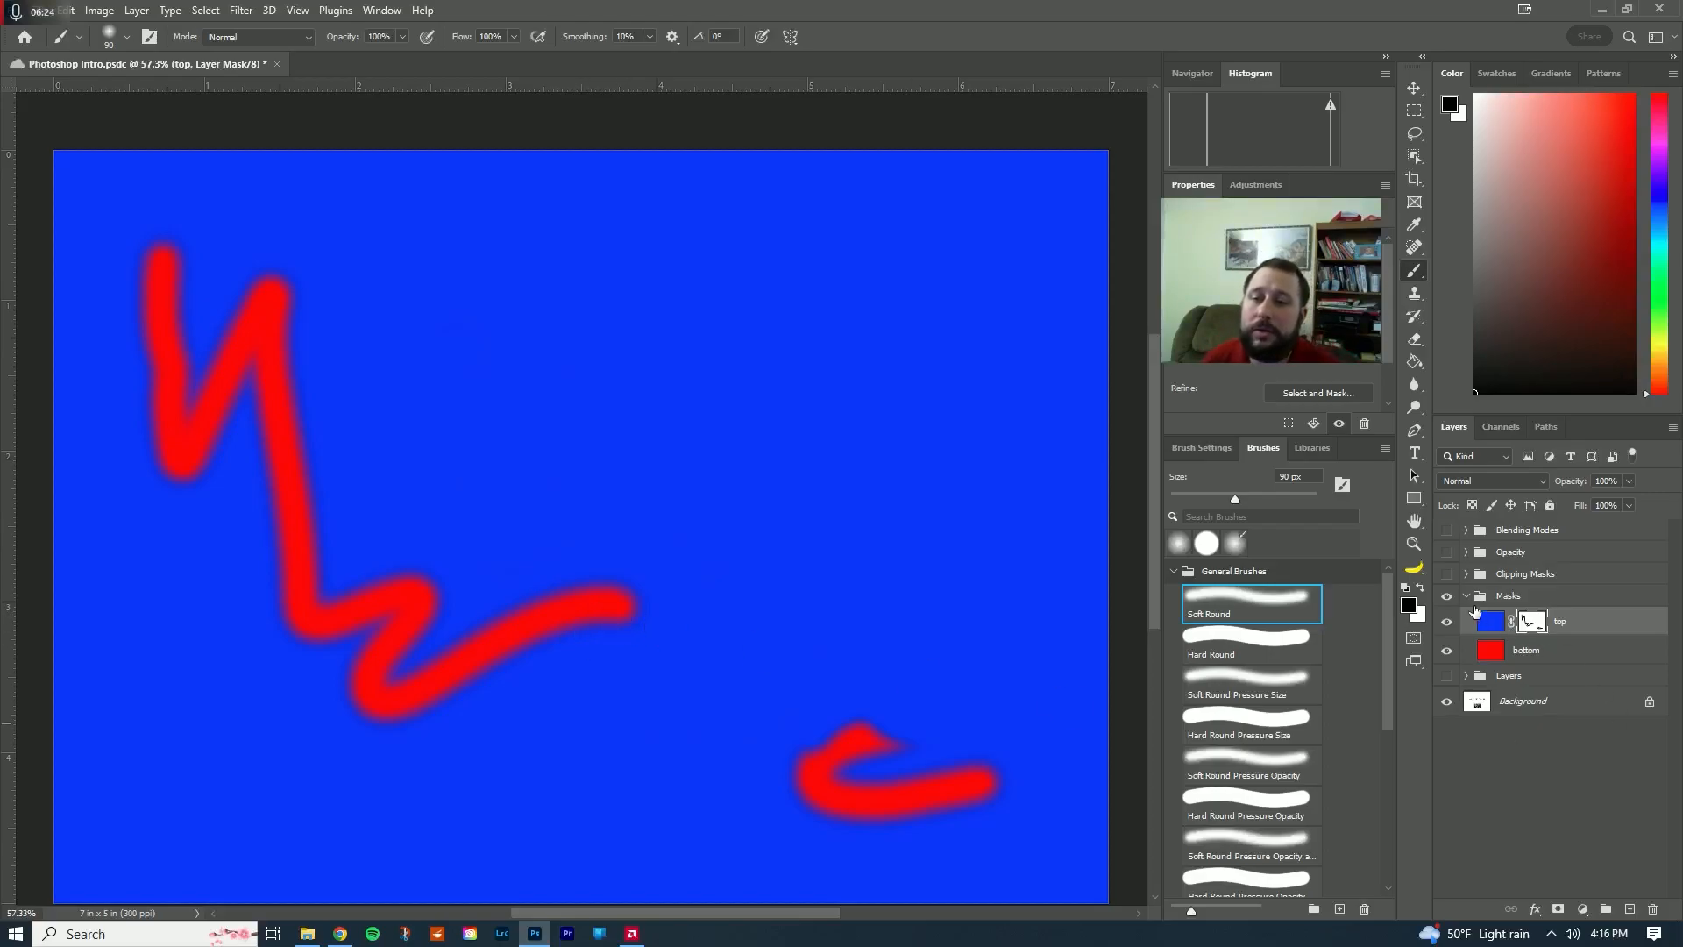
- Hide and collapse the Masks group, and expand and show the Clipping Masks group
{"action": "left_click", "coordinate": [1446, 599]}
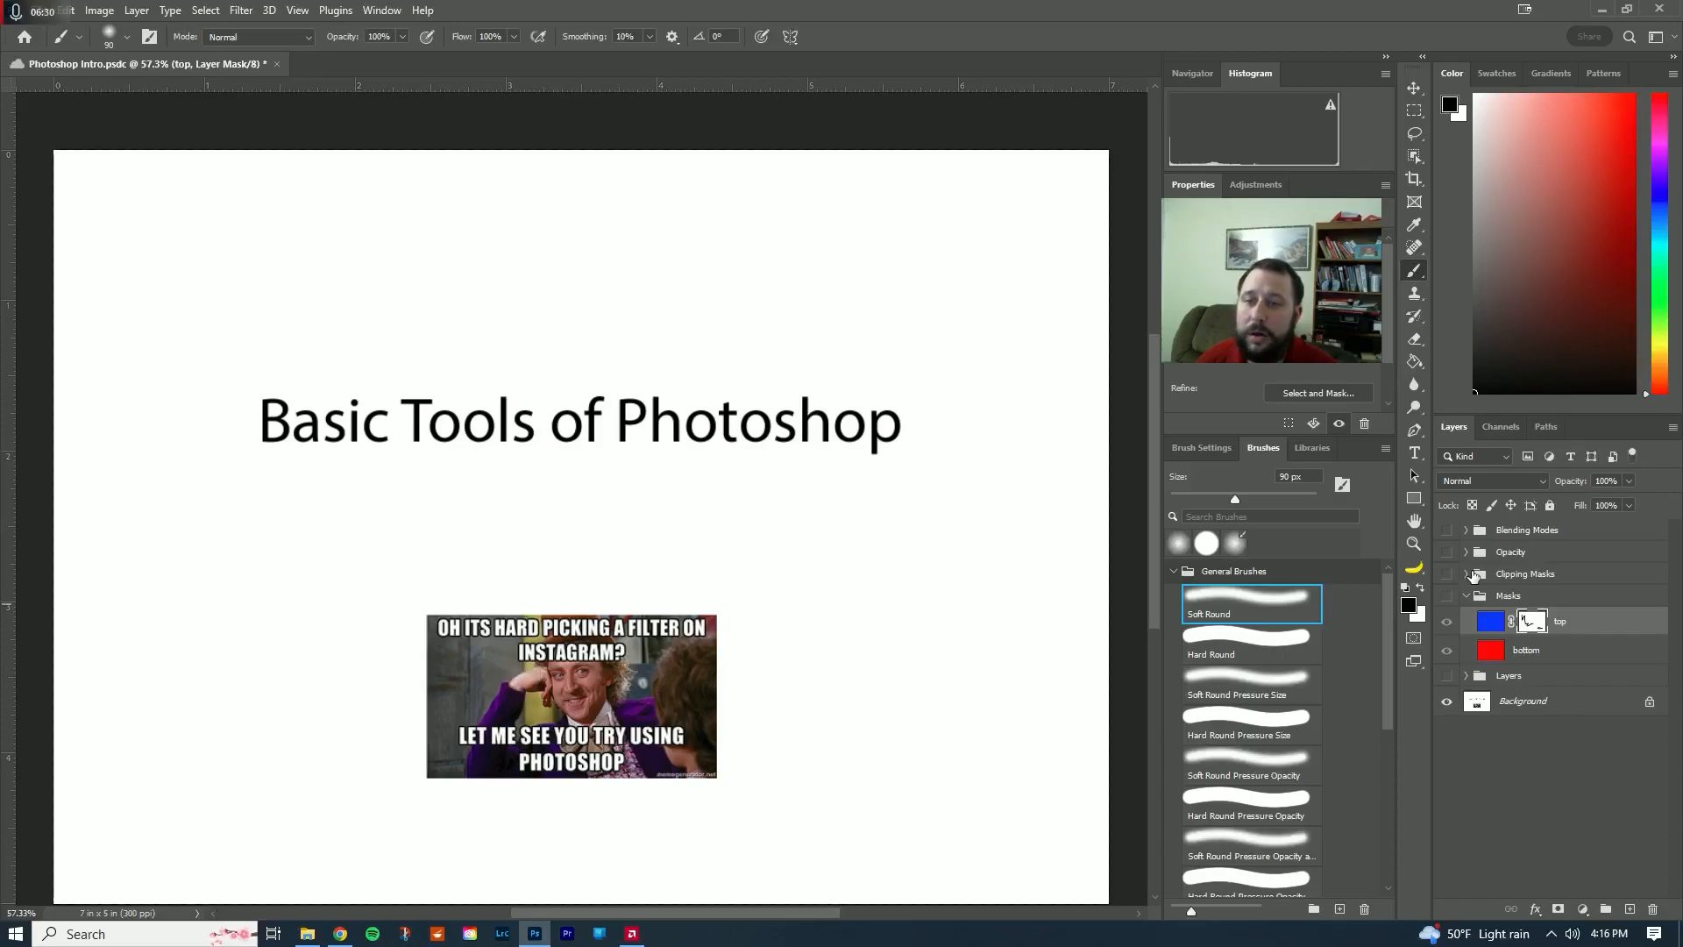
{"action": "left_click", "coordinate": [1466, 596]}
{"action": "left_click", "coordinate": [1466, 574]}
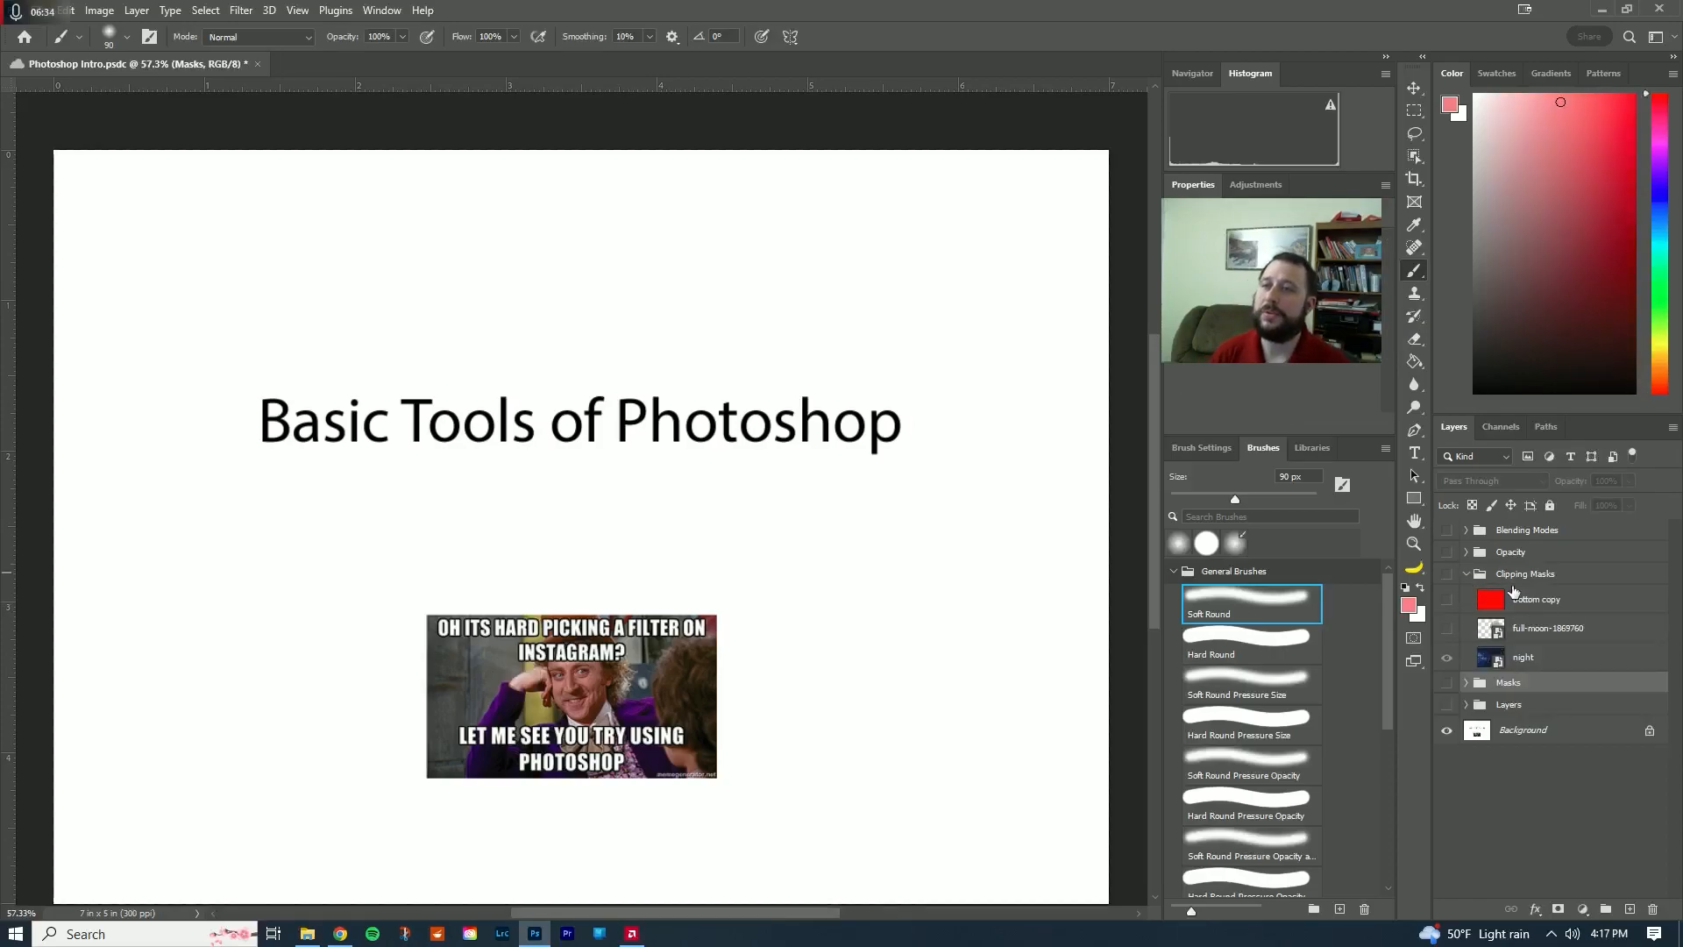
{"action": "left_click", "coordinate": [1447, 575]}
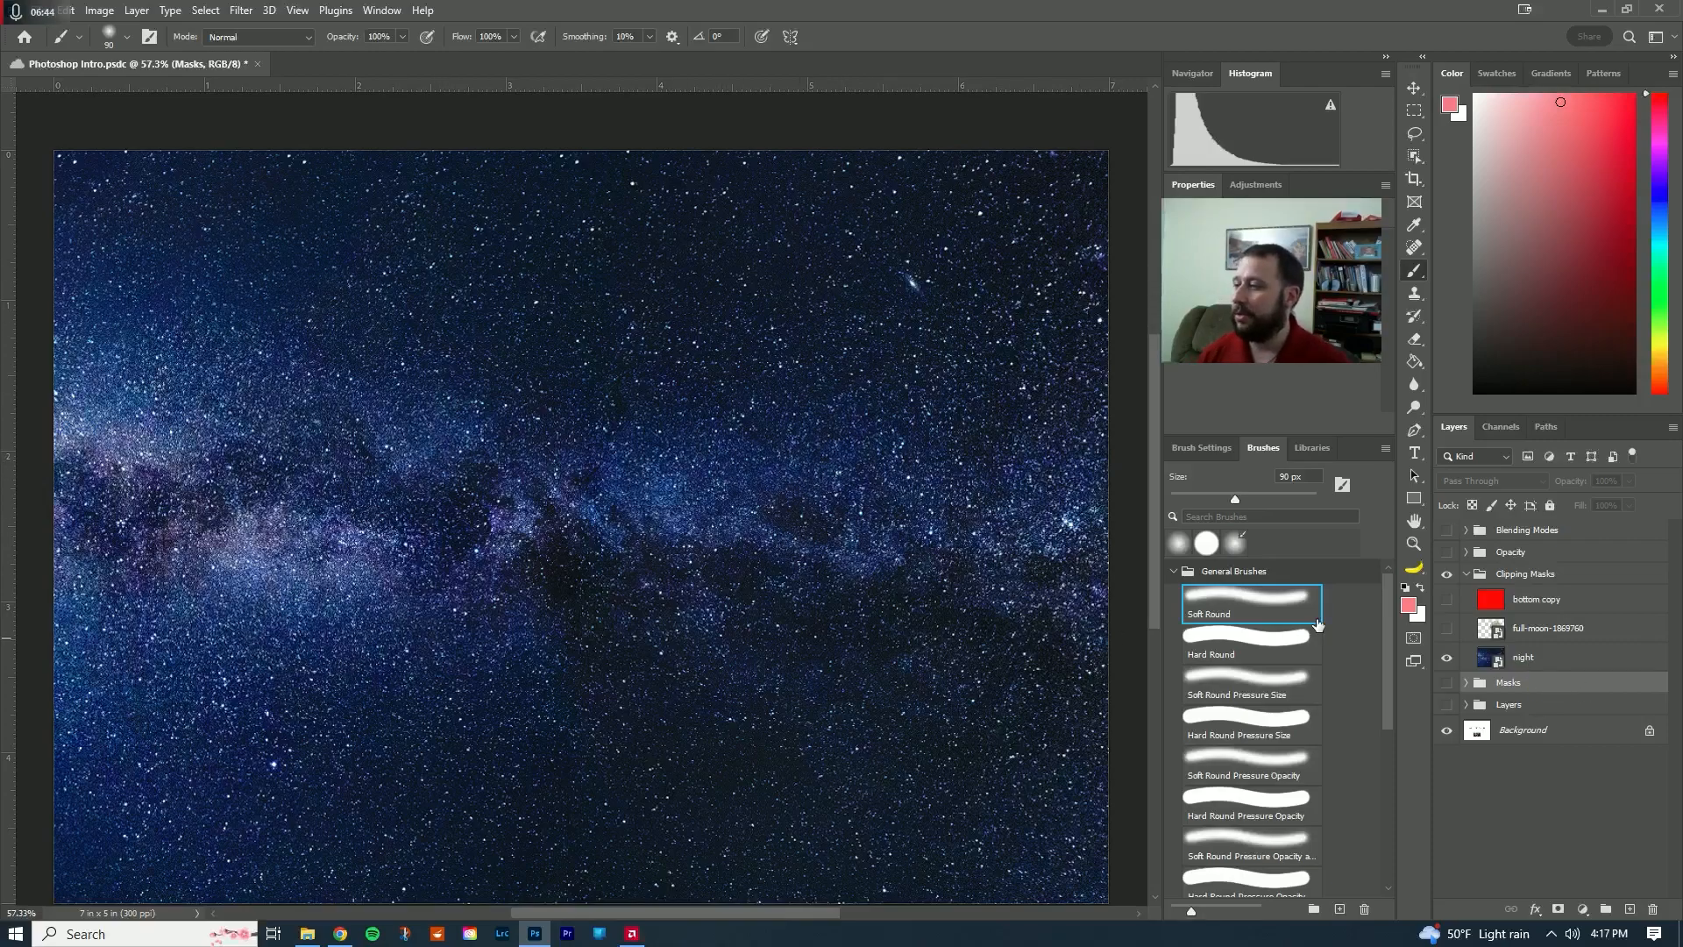
- Select the night layer with the Move tool active and show the full-moon-1869760 layer above it
{"action": "left_click", "coordinate": [1536, 665]}
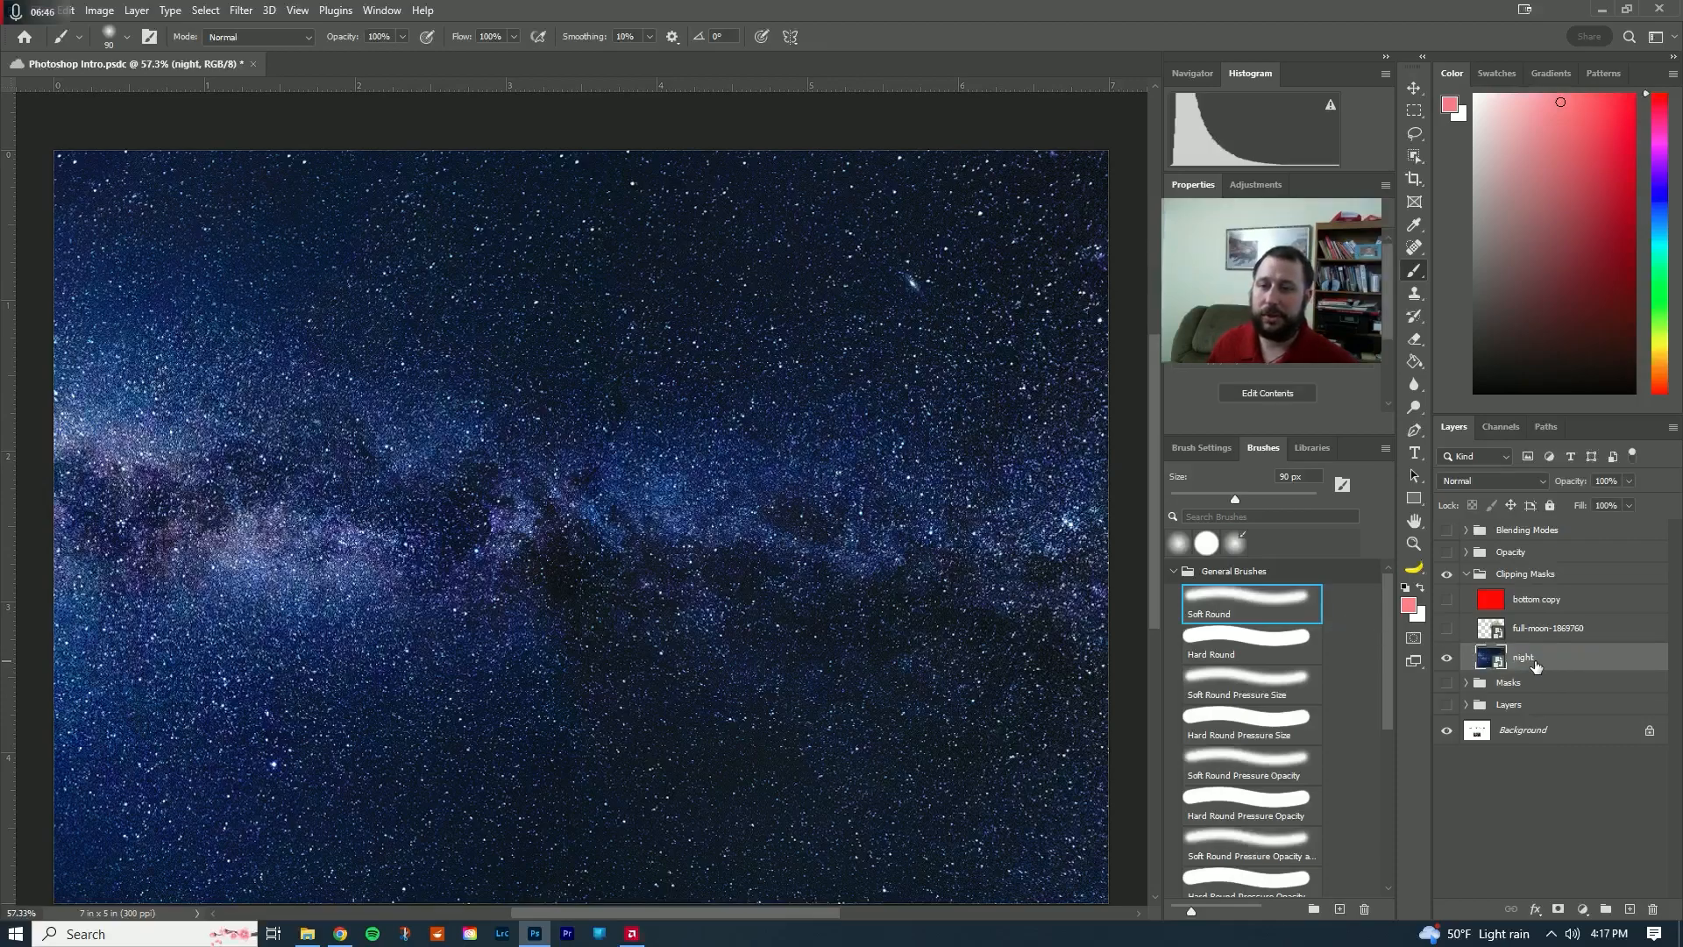
{"action": "key", "text": "v"}
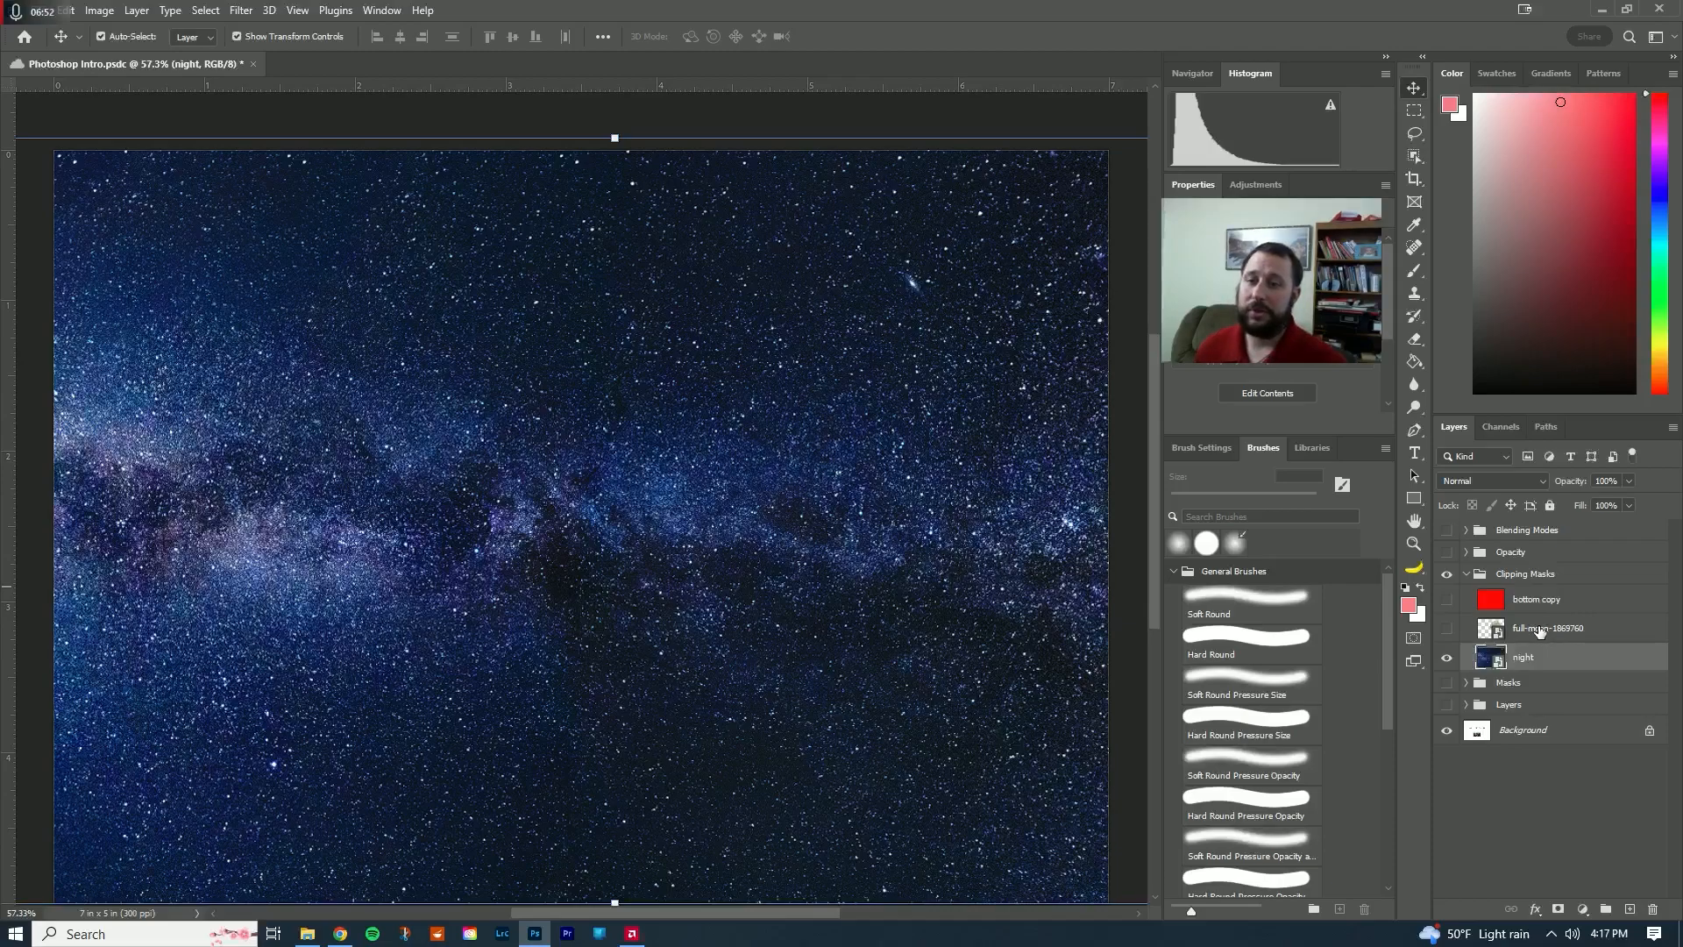
{"action": "left_click", "coordinate": [1447, 629]}
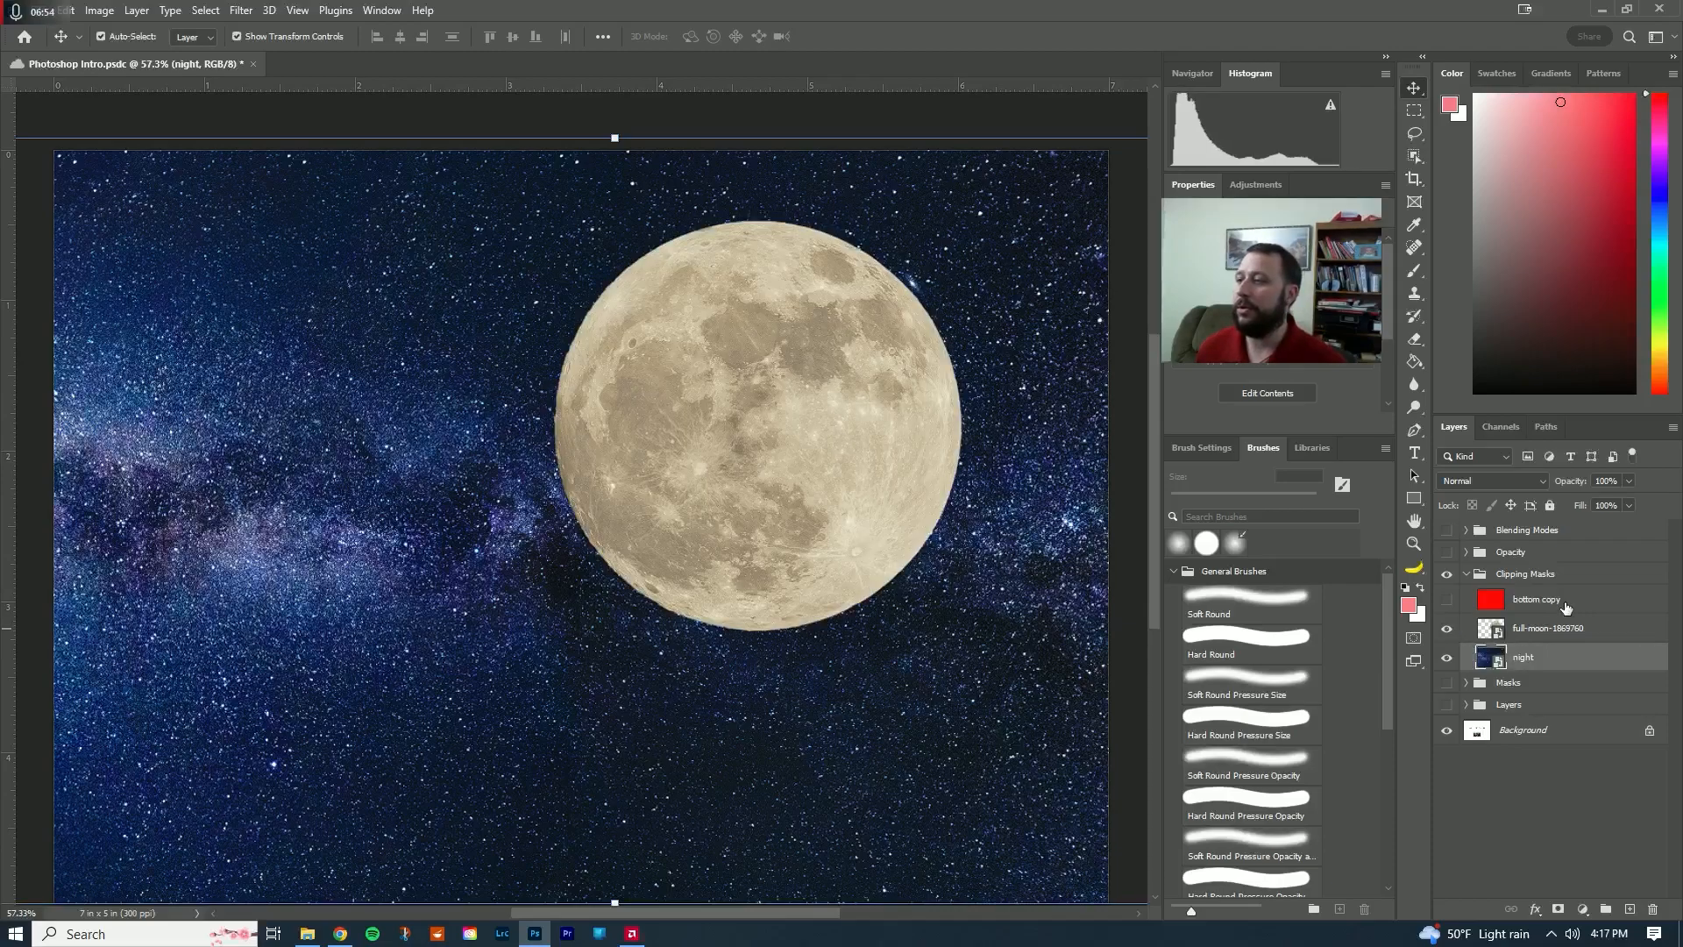
- Scale the full moon down to 11.49% and position it fully inside the upper-right part of the night sky
{"action": "left_click_drag", "start_coordinate": [782, 424], "coordinate": [855, 375]}
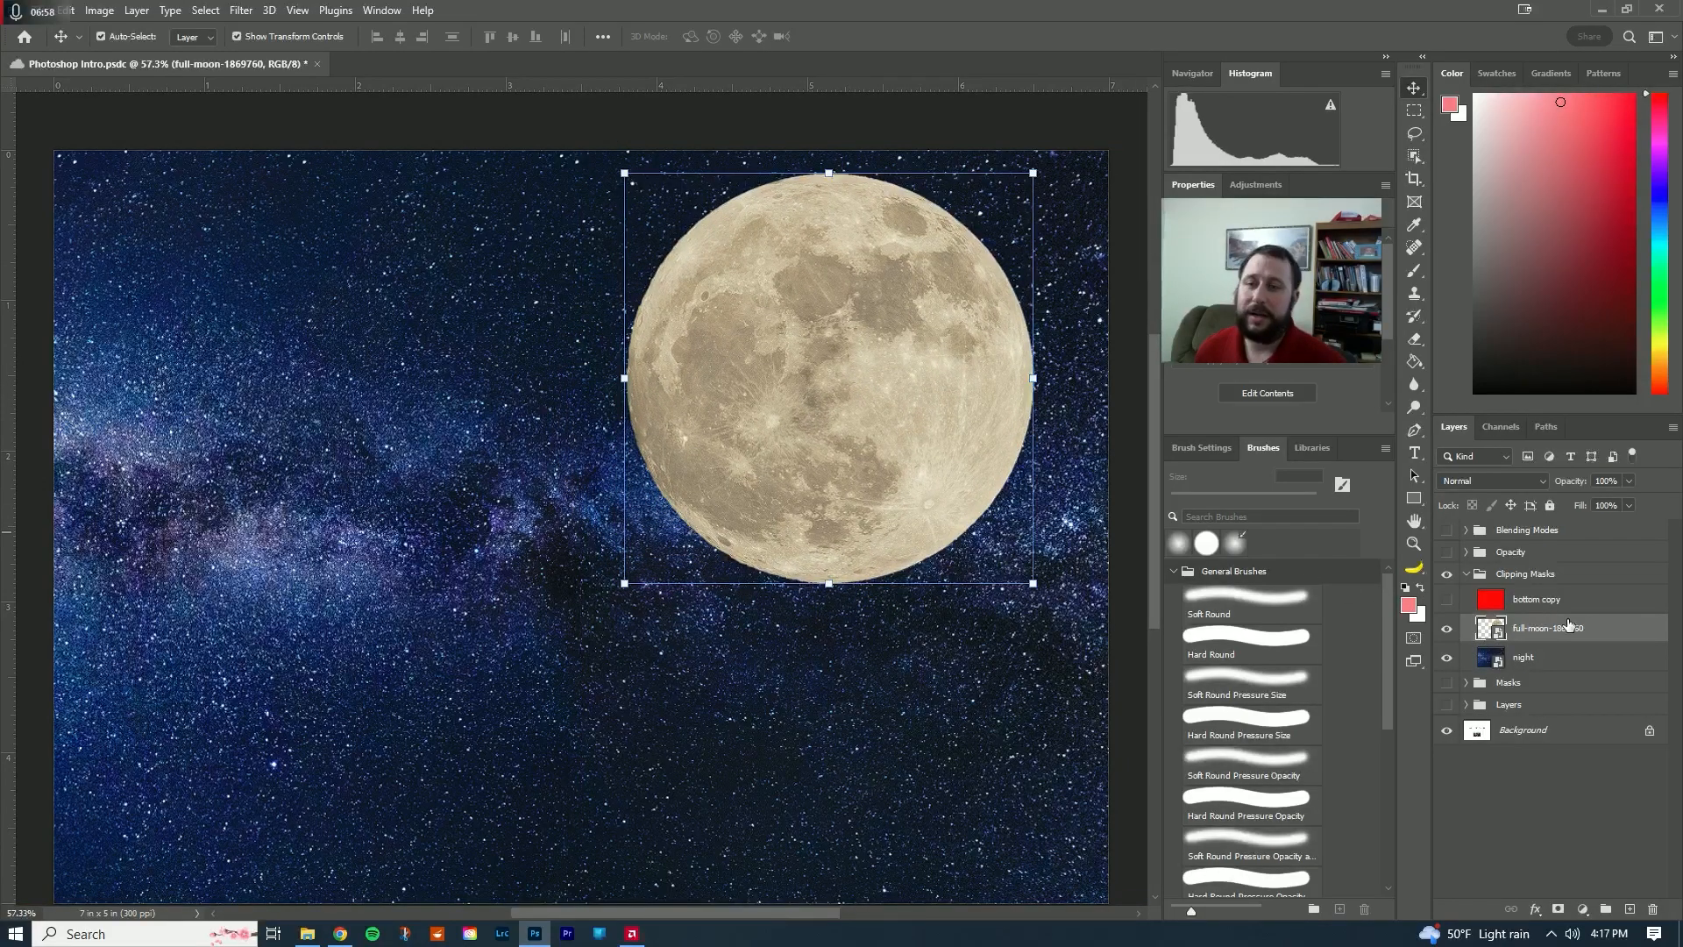
{"action": "mouse_move", "coordinate": [796, 330]}
{"action": "left_mouse_down"}
{"action": "mouse_move", "coordinate": [675, 349]}
{"action": "mouse_move", "coordinate": [672, 370]}
{"action": "mouse_move", "coordinate": [531, 385]}
{"action": "mouse_move", "coordinate": [880, 312]}
{"action": "mouse_move", "coordinate": [825, 319]}
{"action": "mouse_move", "coordinate": [822, 335]}
{"action": "left_mouse_up"}
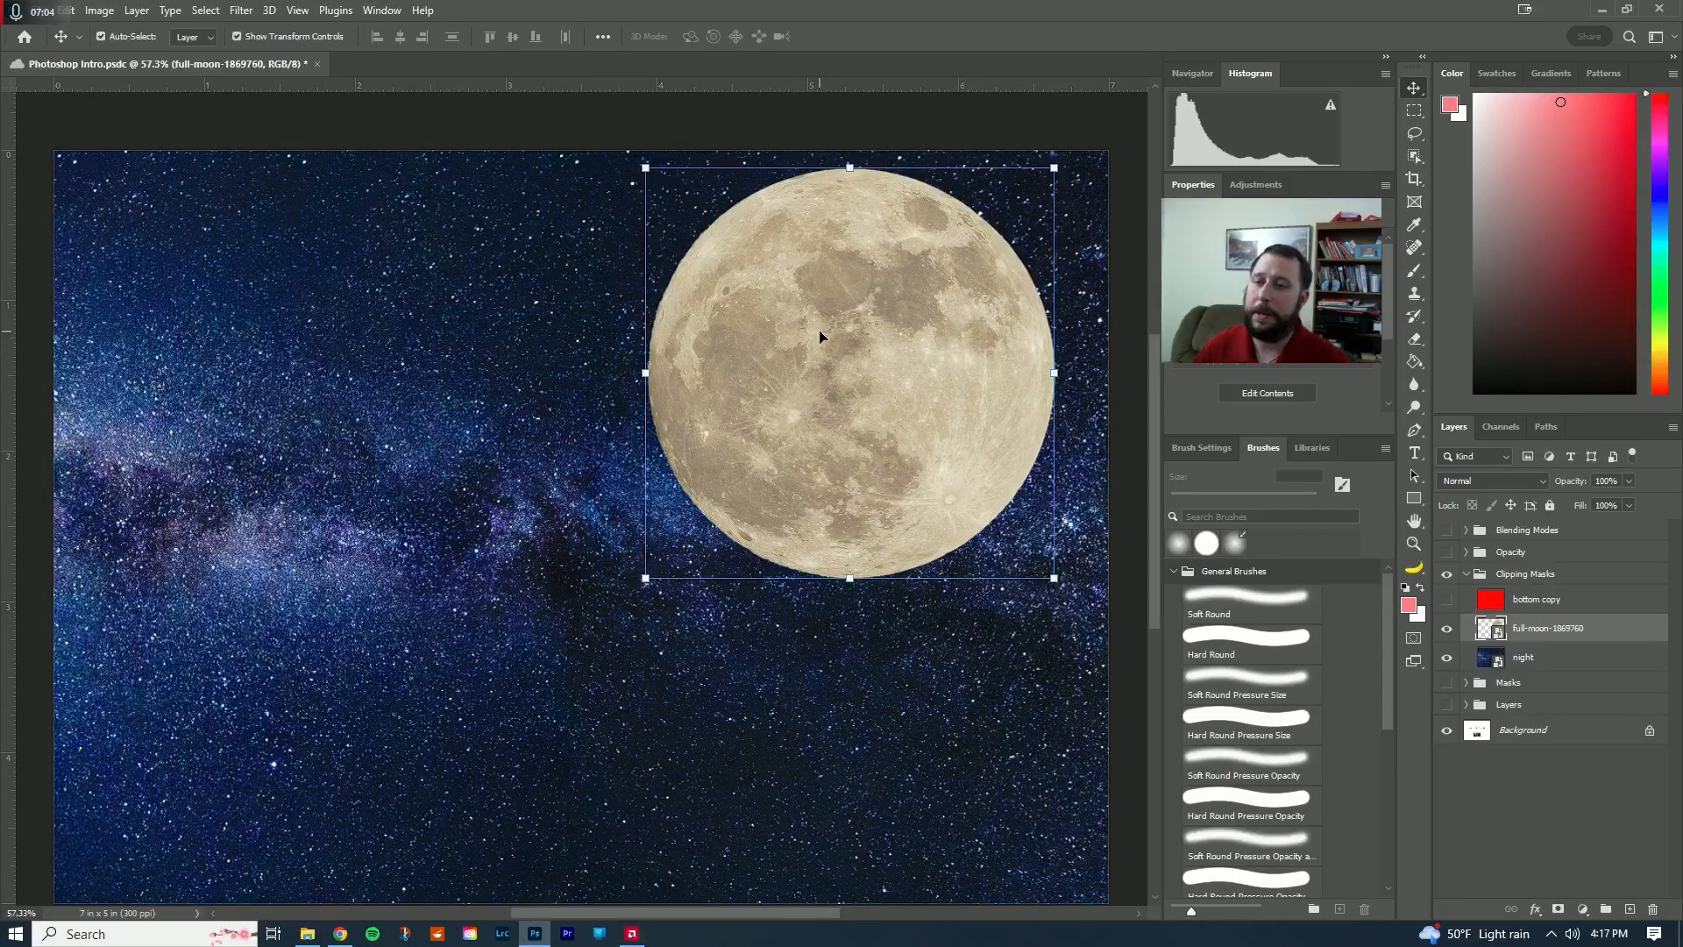
{"action": "left_click_drag", "start_coordinate": [1054, 580], "coordinate": [990, 535]}
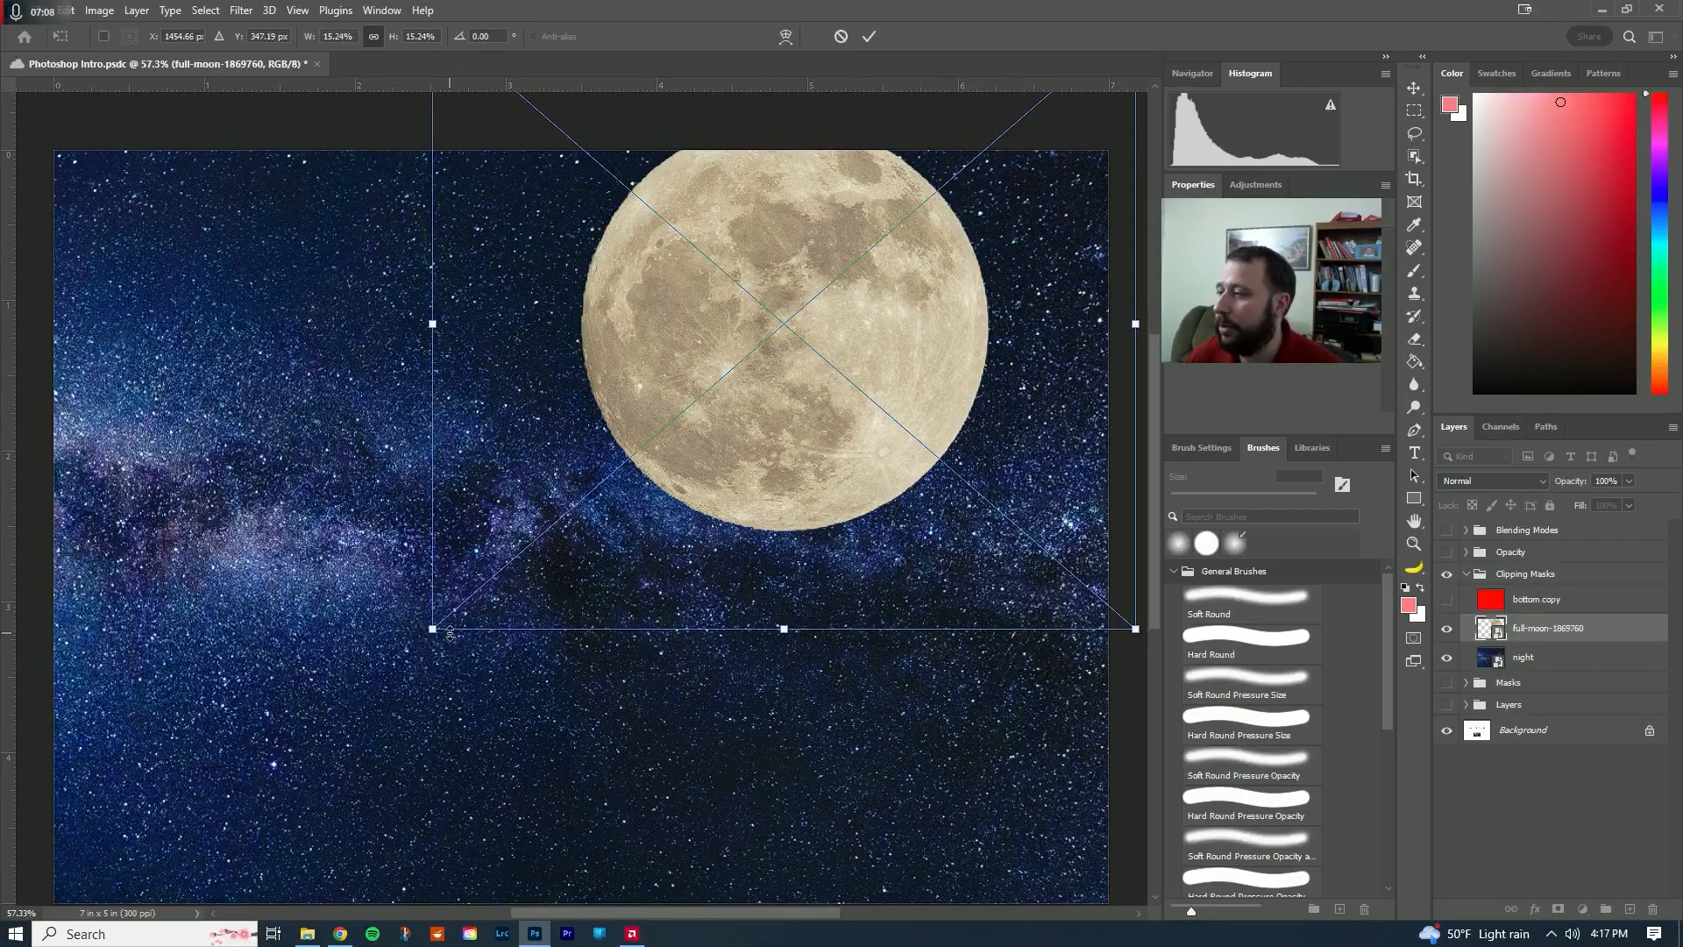
{"action": "left_click_drag", "start_coordinate": [450, 633], "coordinate": [624, 482]}
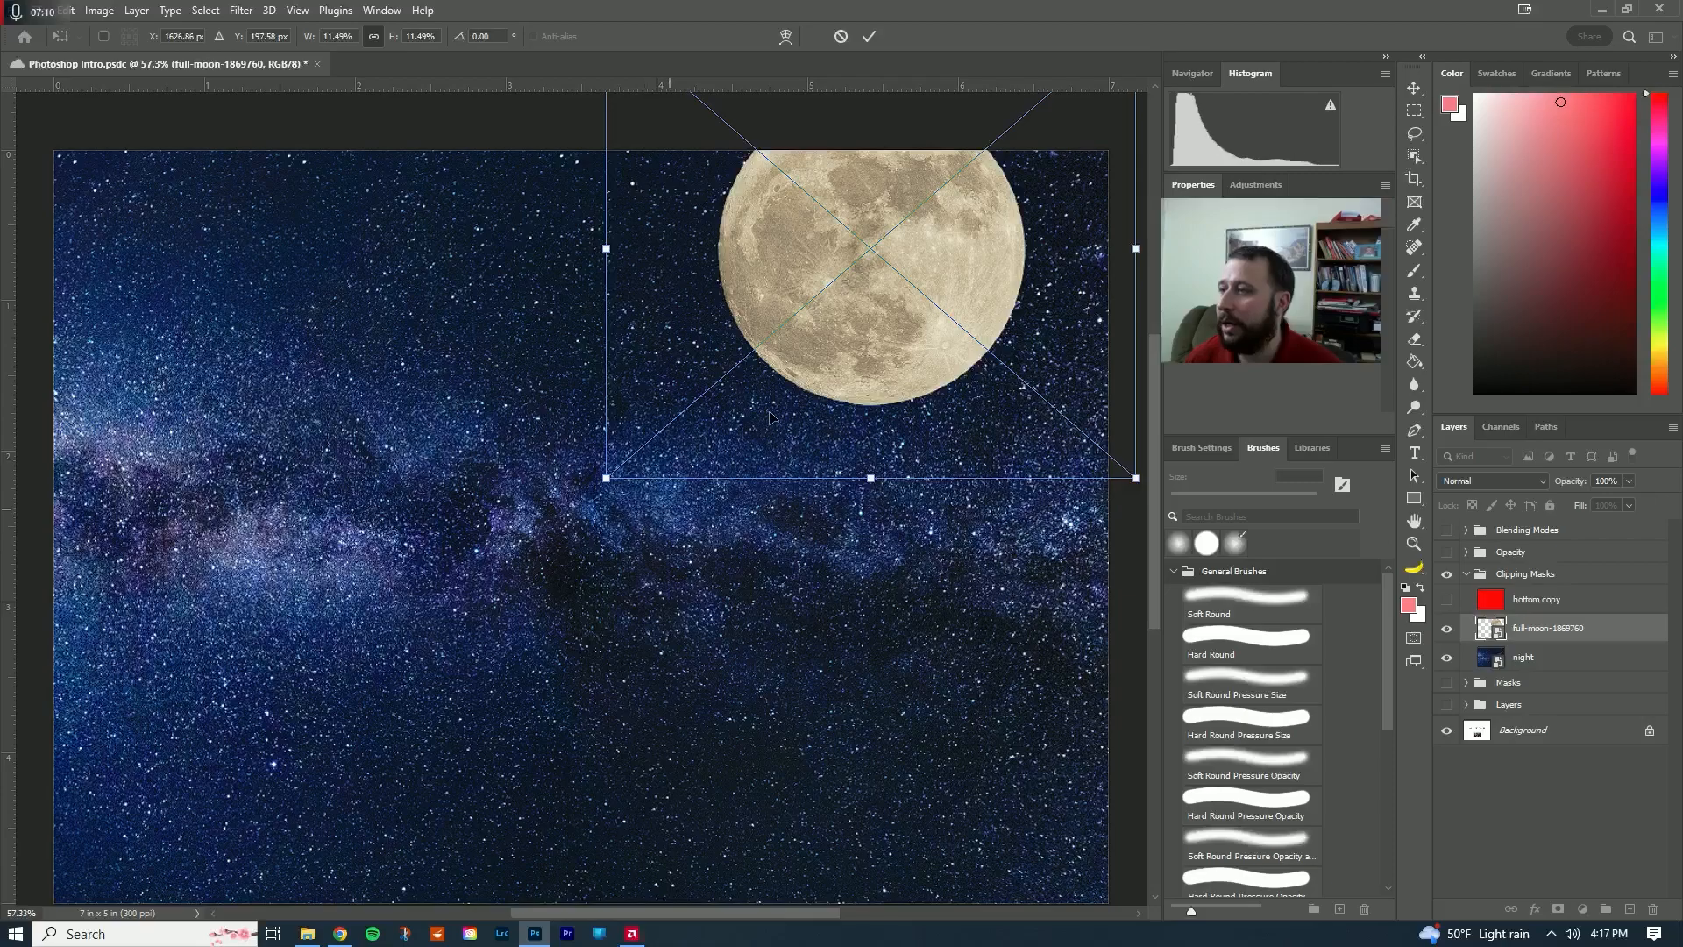
{"action": "left_click_drag", "start_coordinate": [848, 333], "coordinate": [791, 439]}
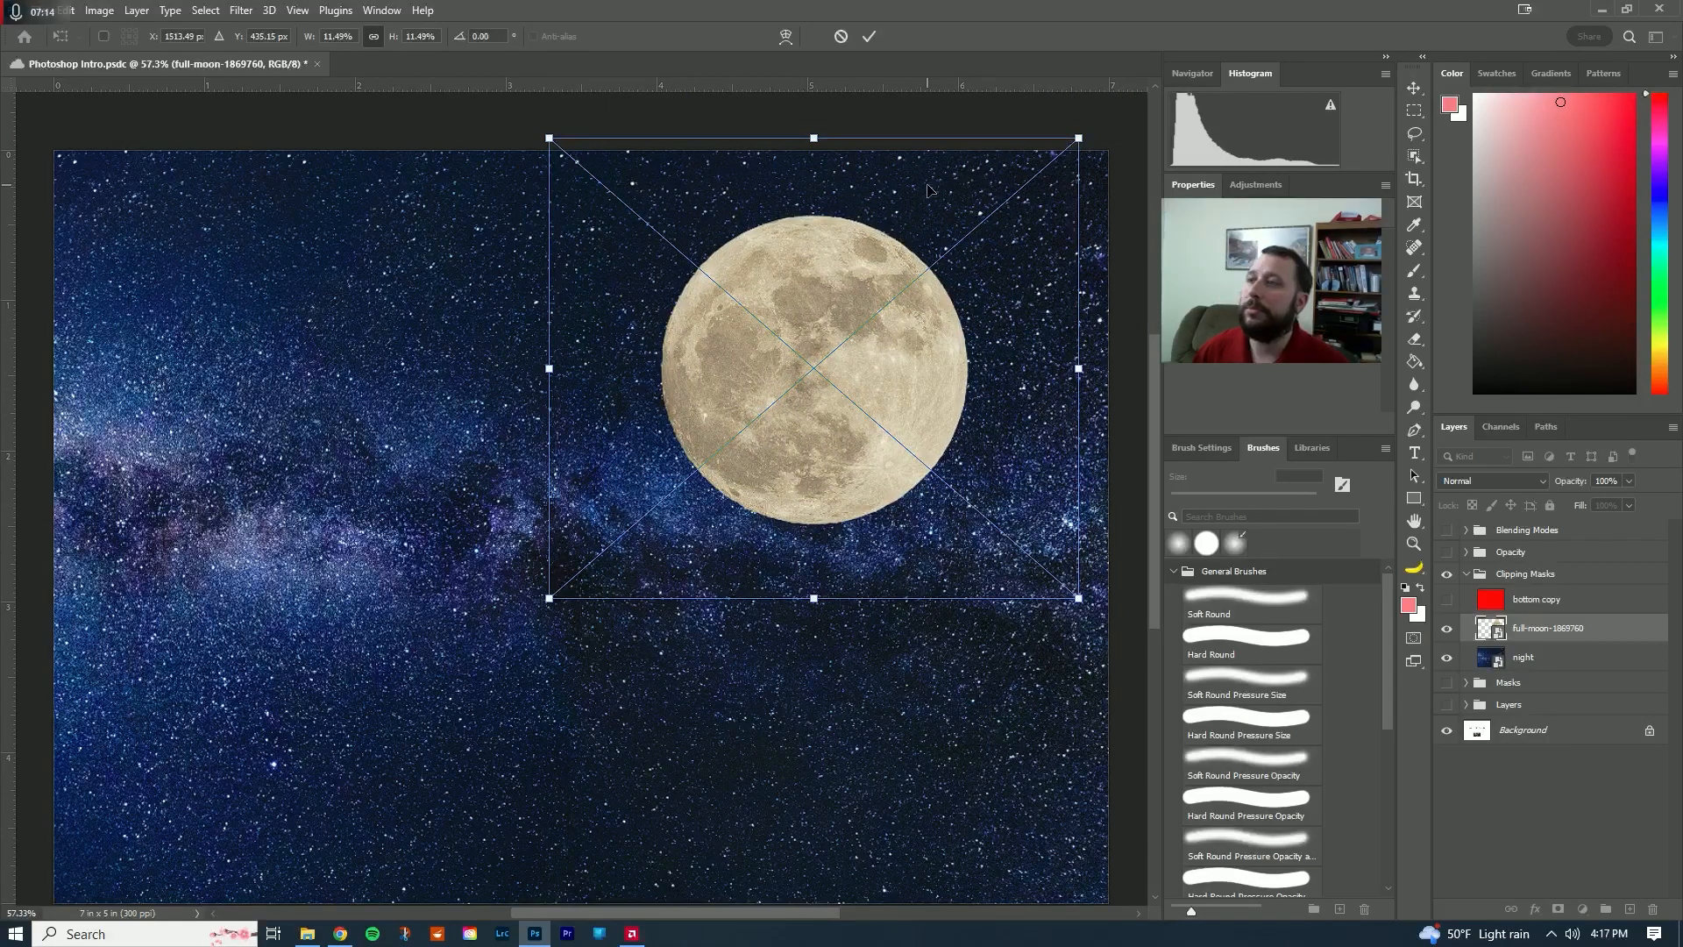
{"action": "left_click", "coordinate": [869, 37]}
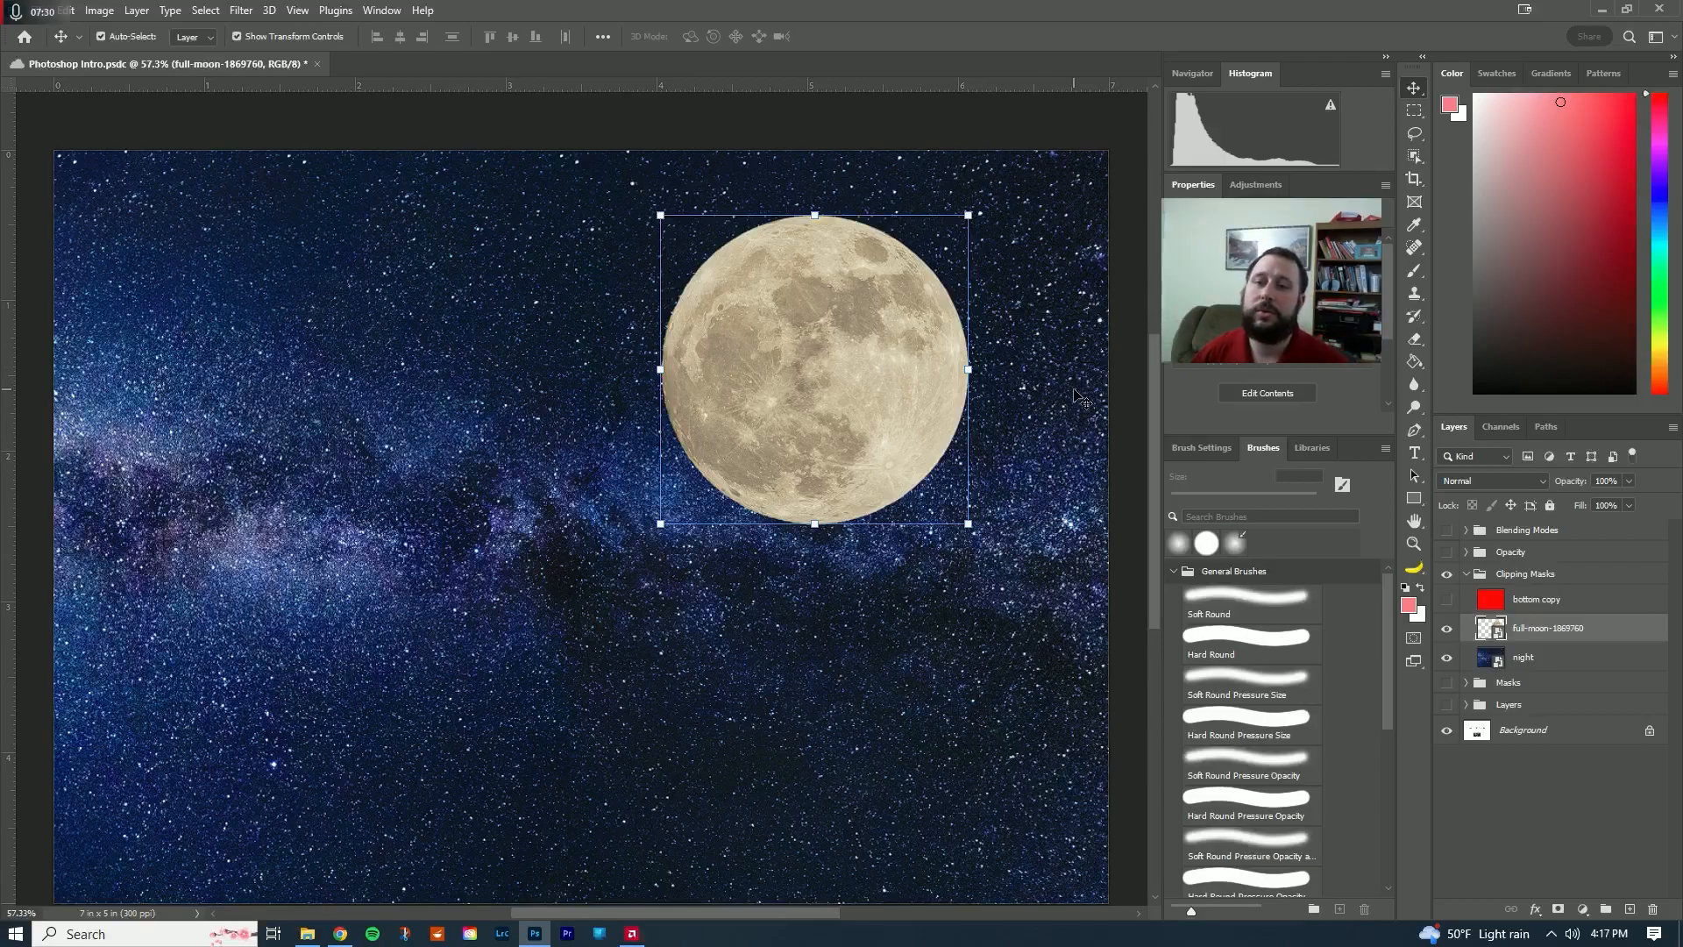
- Delete the bottom copy layer and add a dark green (#3c6a2e) Solid Color fill layer above the full moon
{"action": "left_click", "coordinate": [1535, 603]}
{"action": "left_click_drag", "start_coordinate": [1549, 605], "coordinate": [1653, 909]}
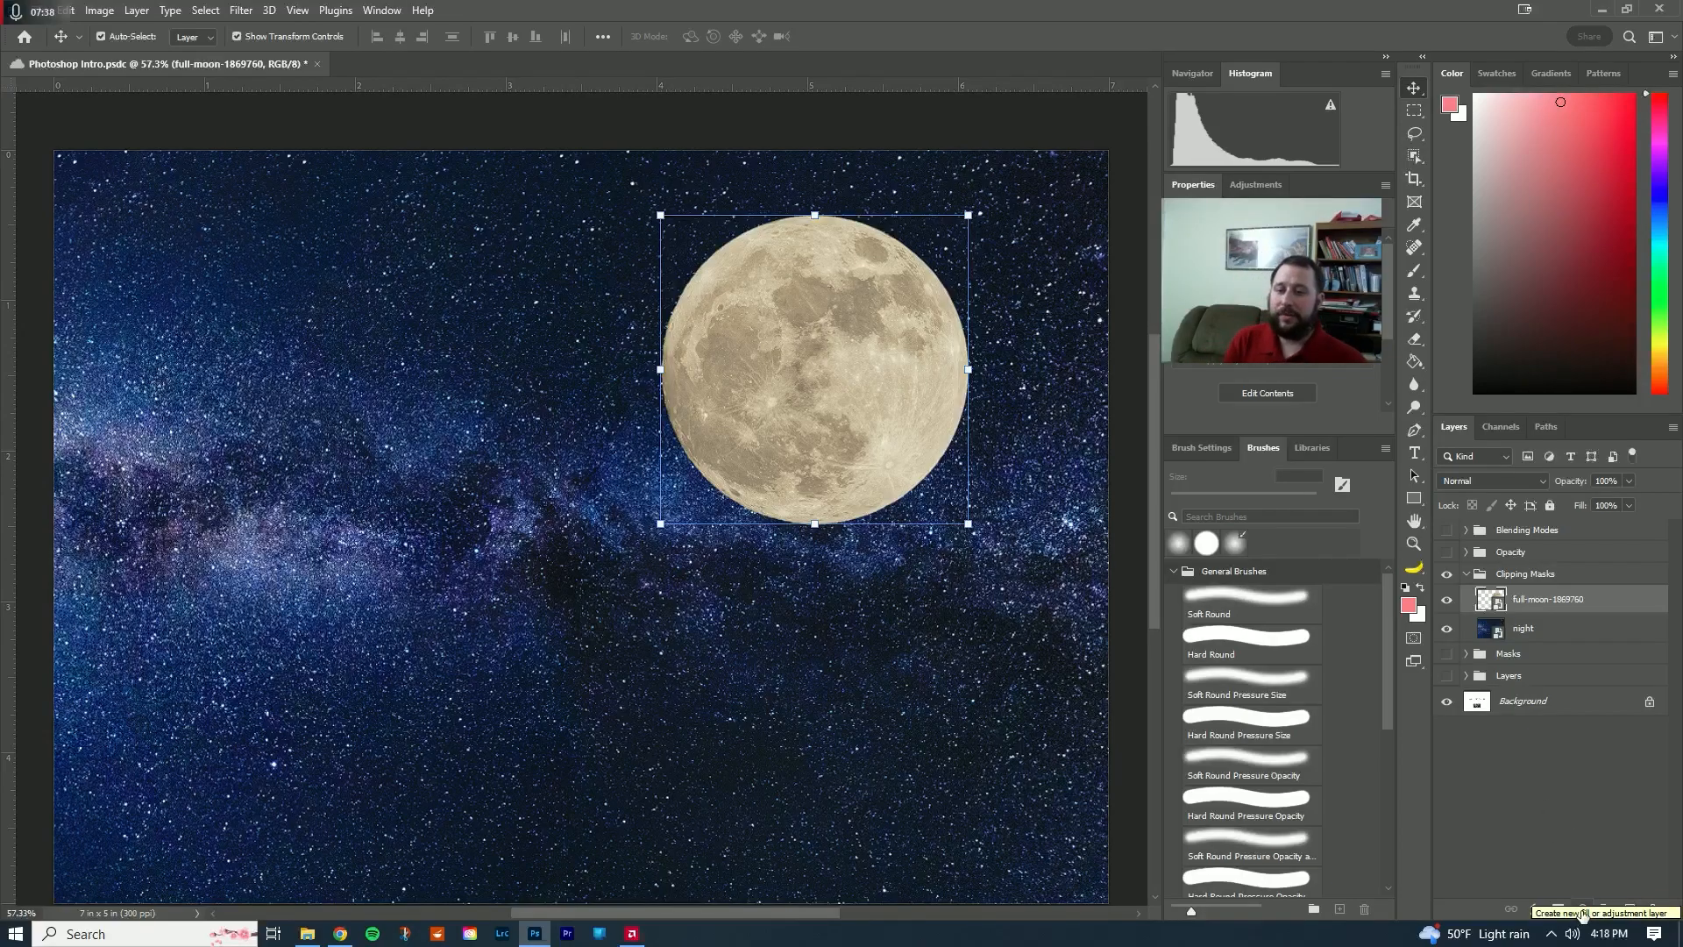
{"action": "left_click", "coordinate": [1582, 915]}
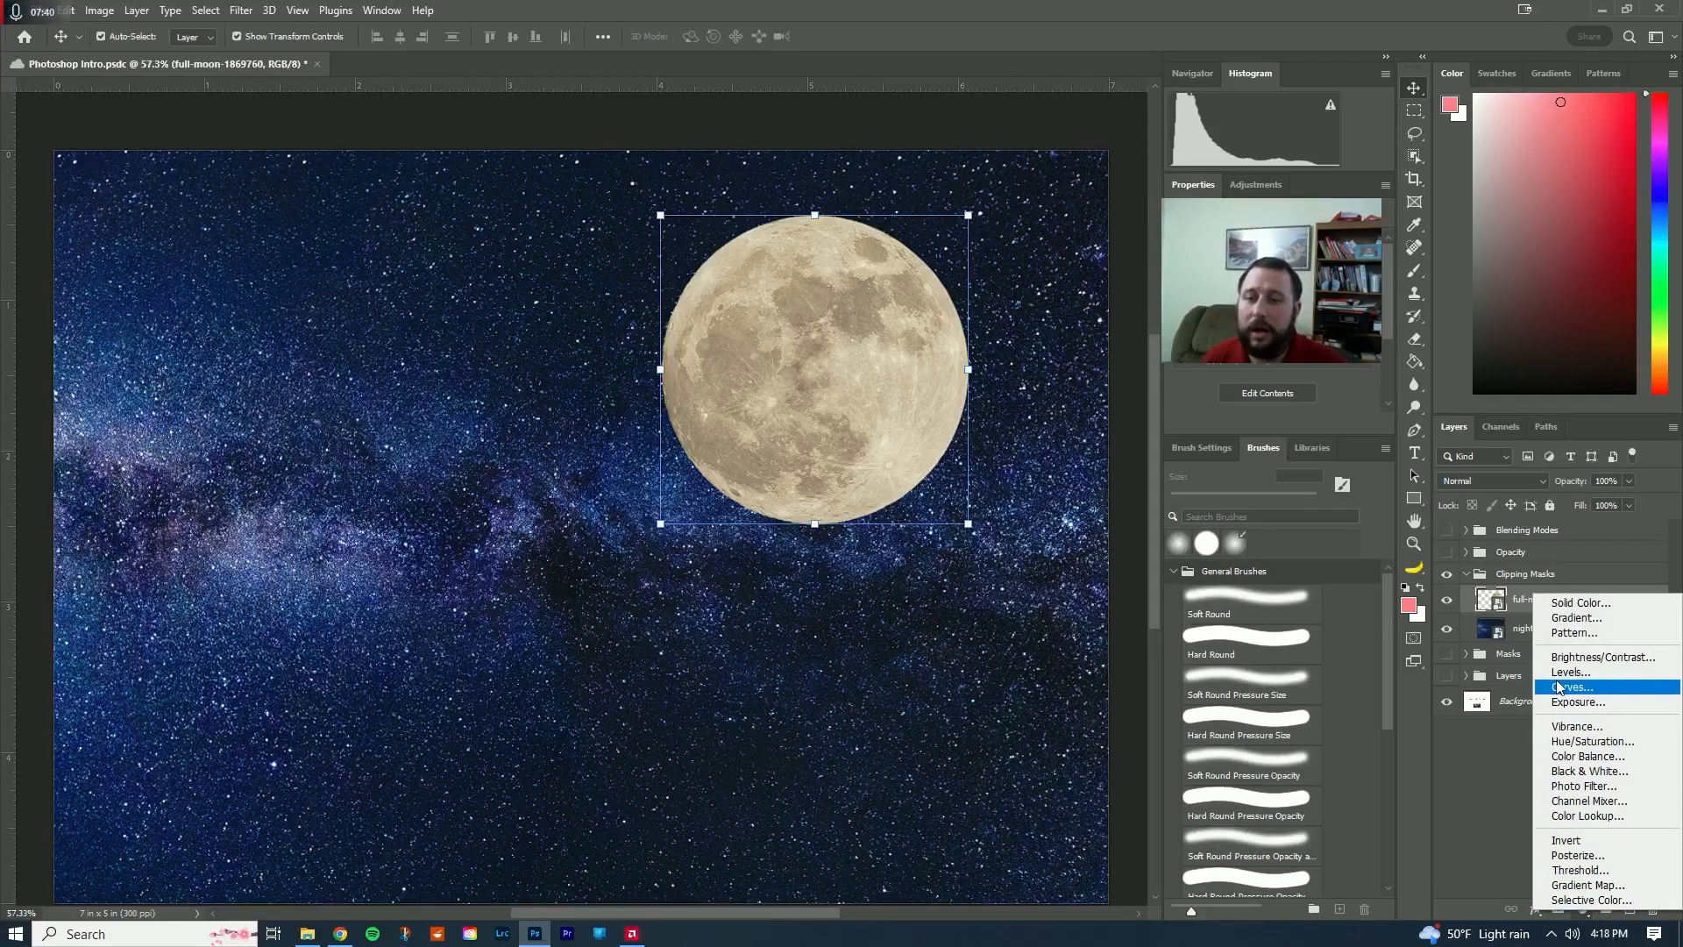
{"action": "left_click", "coordinate": [1578, 603]}
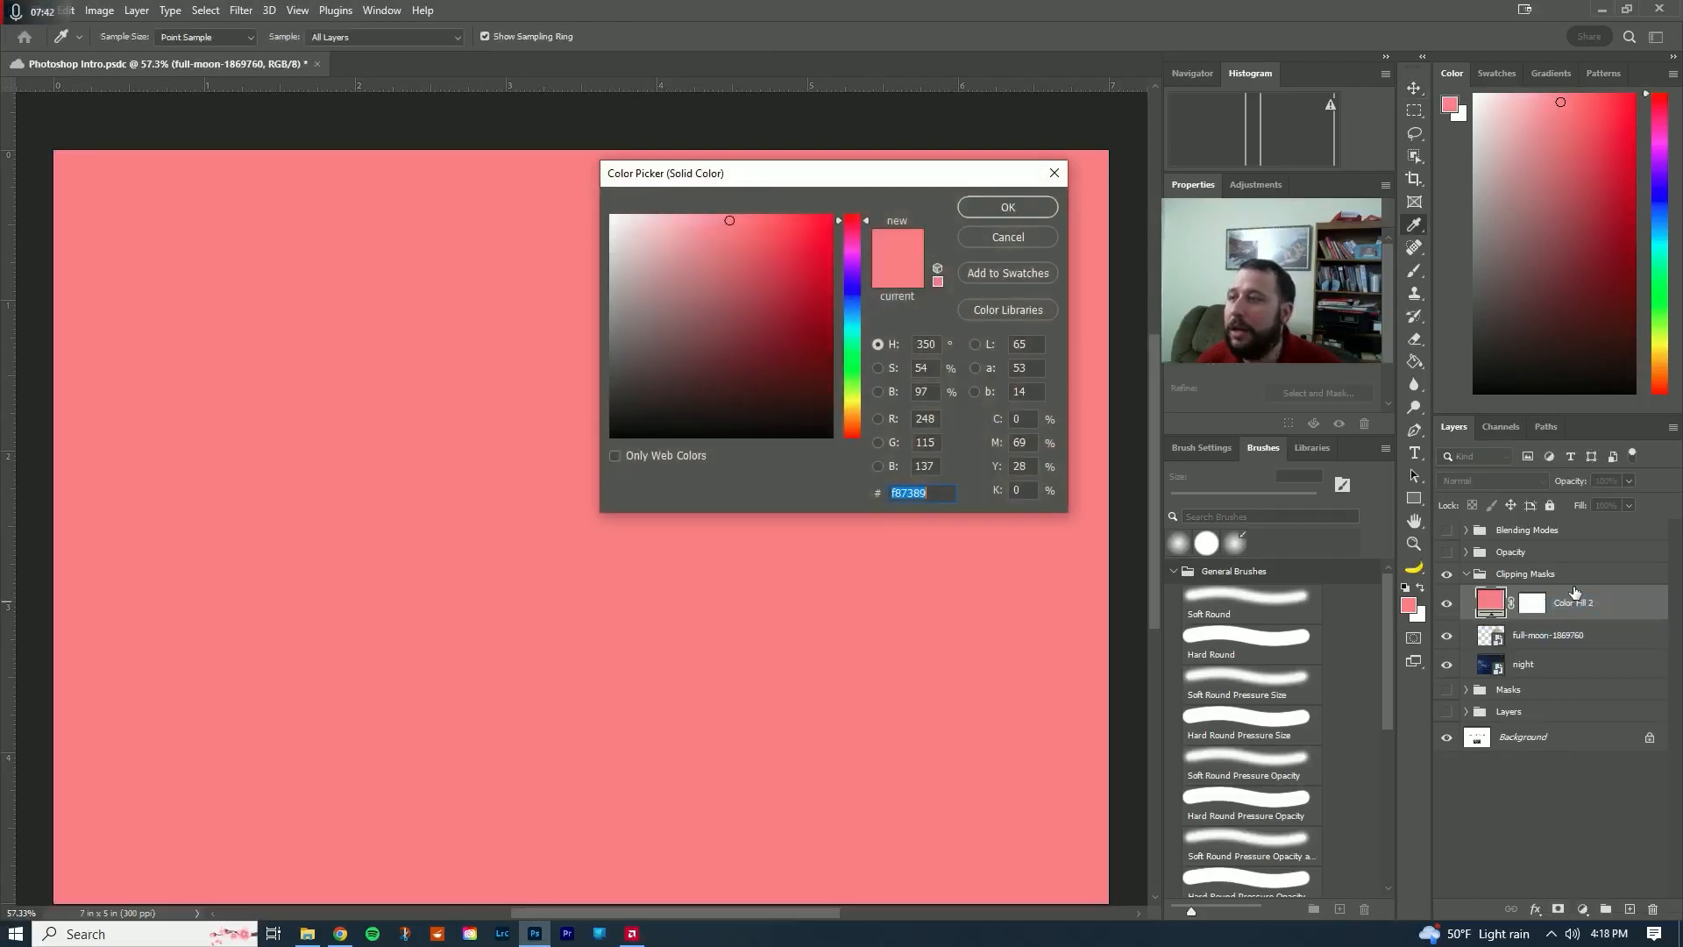
{"action": "left_click_drag", "start_coordinate": [719, 260], "coordinate": [811, 225]}
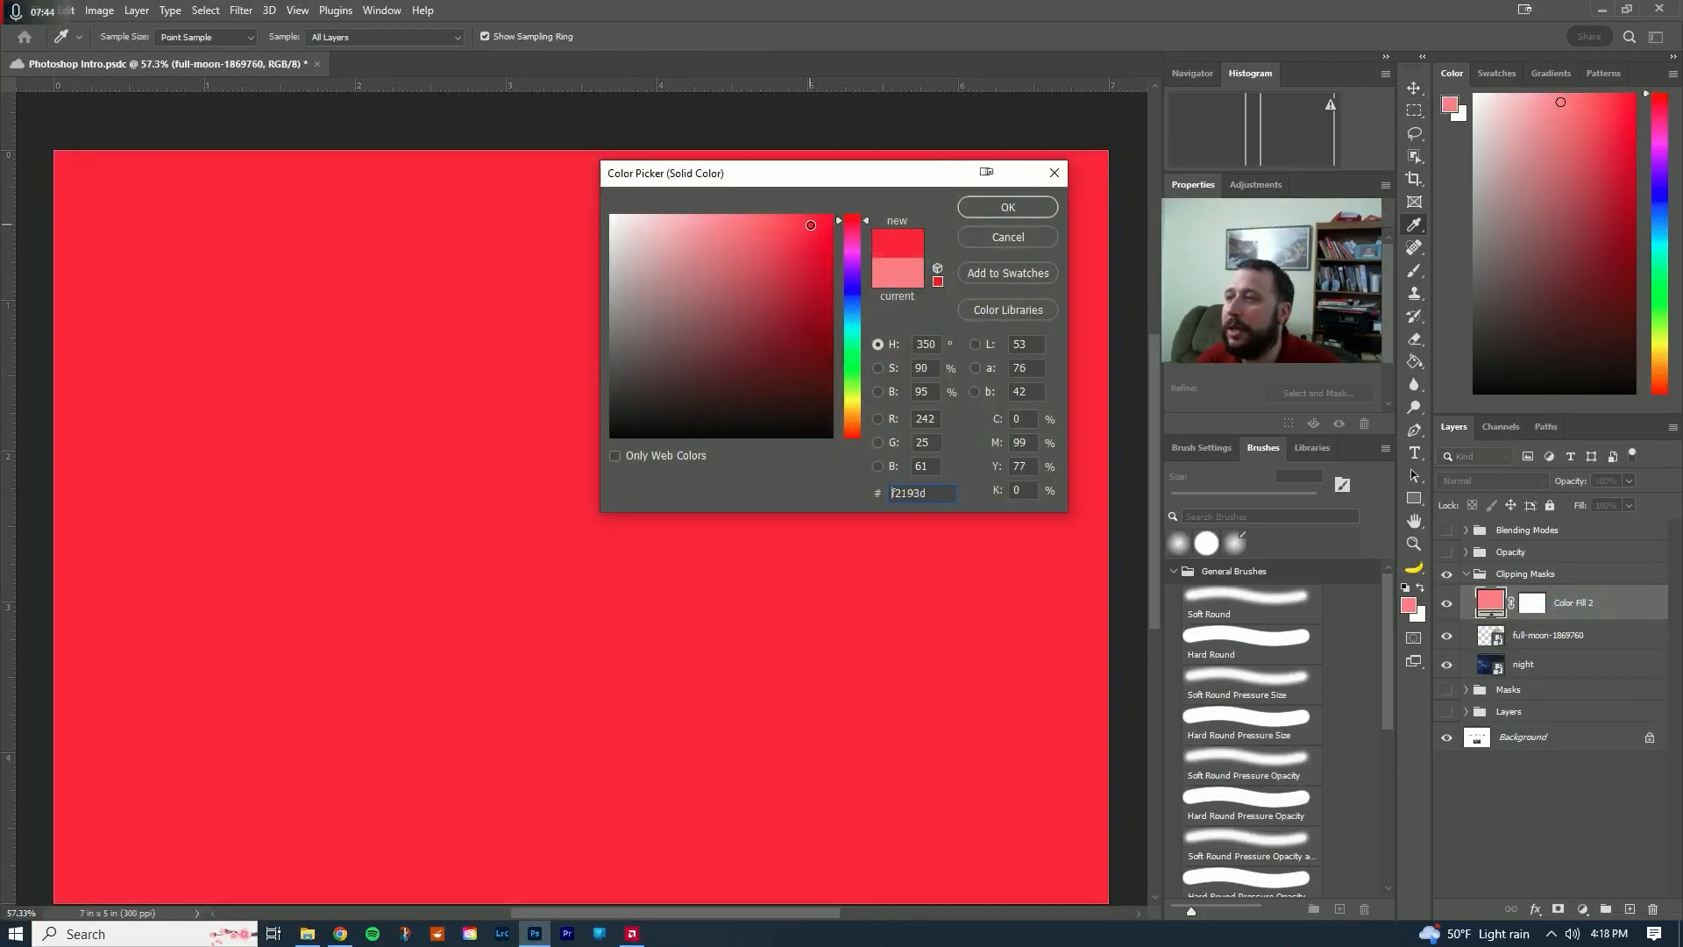
{"action": "left_click_drag", "start_coordinate": [857, 359], "coordinate": [857, 373]}
{"action": "left_click", "coordinate": [744, 353]}
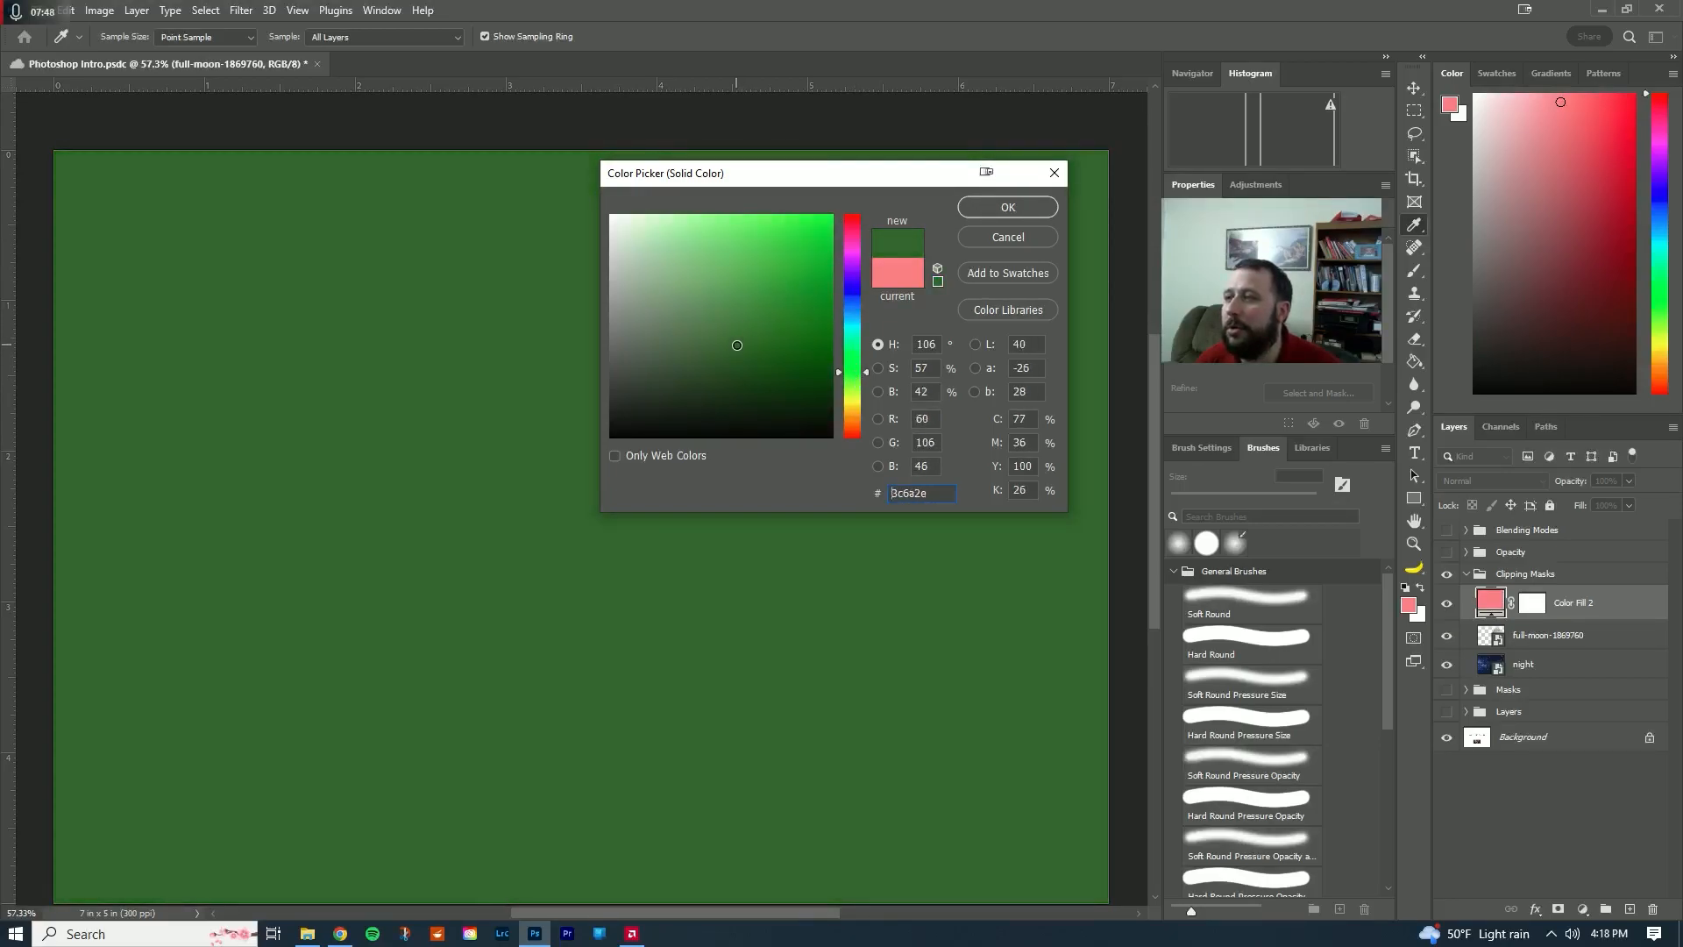
{"action": "left_click", "coordinate": [1007, 207]}
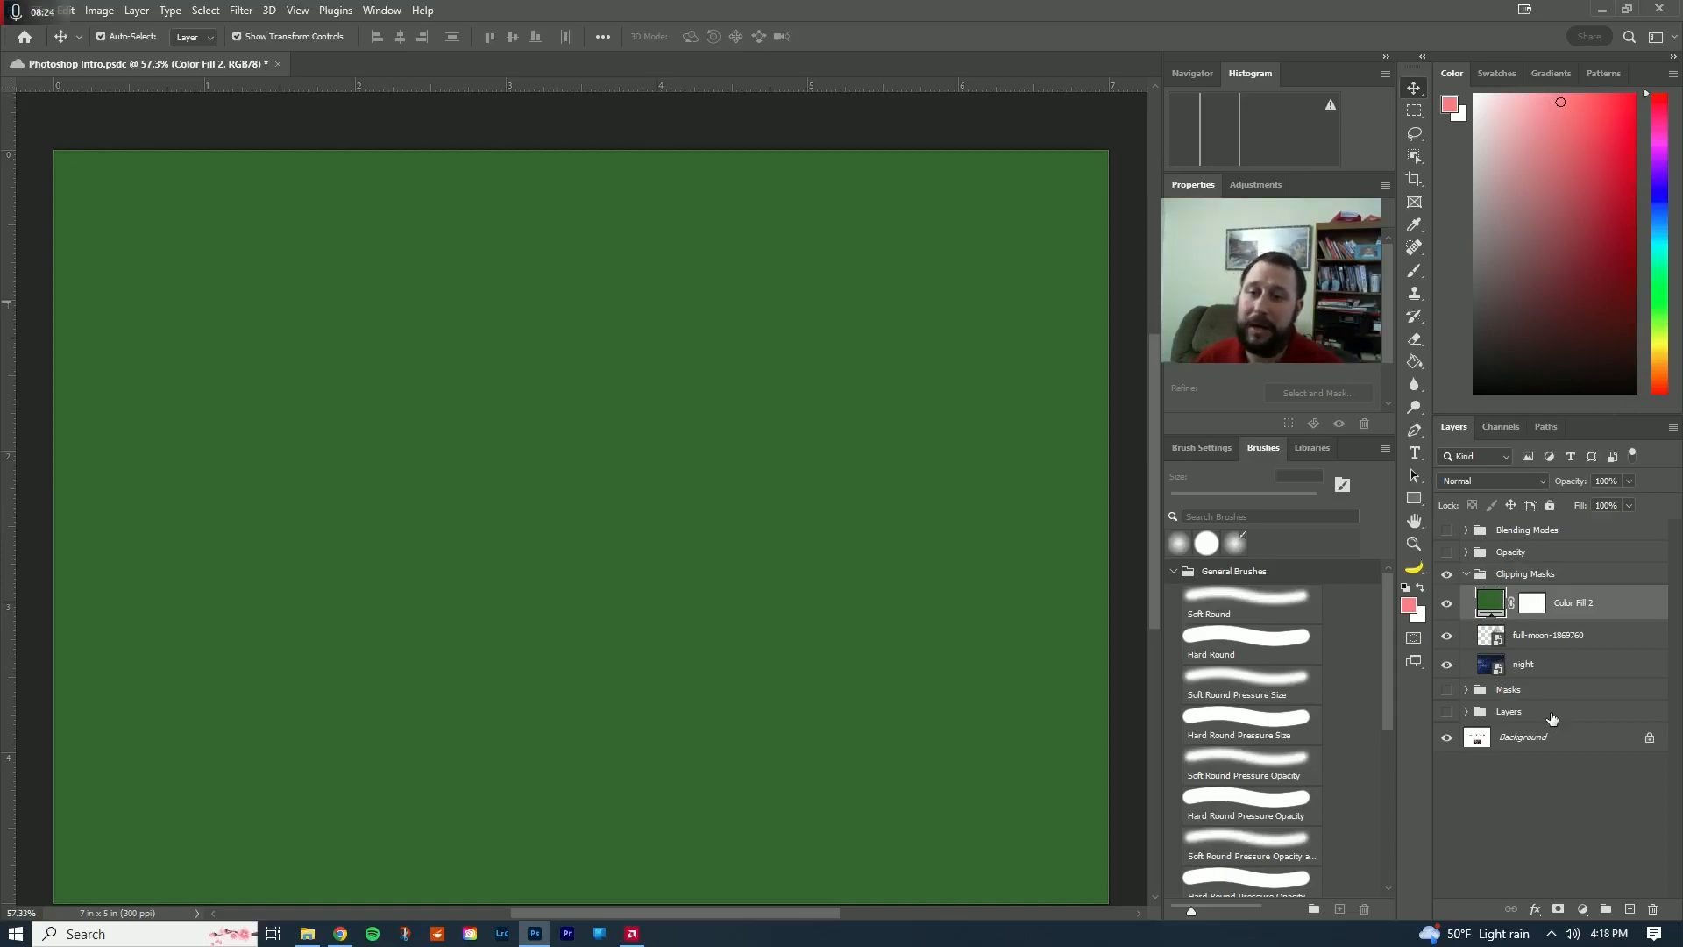
- Clip the green fill to the moon layer and paint black on its mask around the moon's edge
{"action": "left_click", "coordinate": [1556, 616], "text": "alt"}
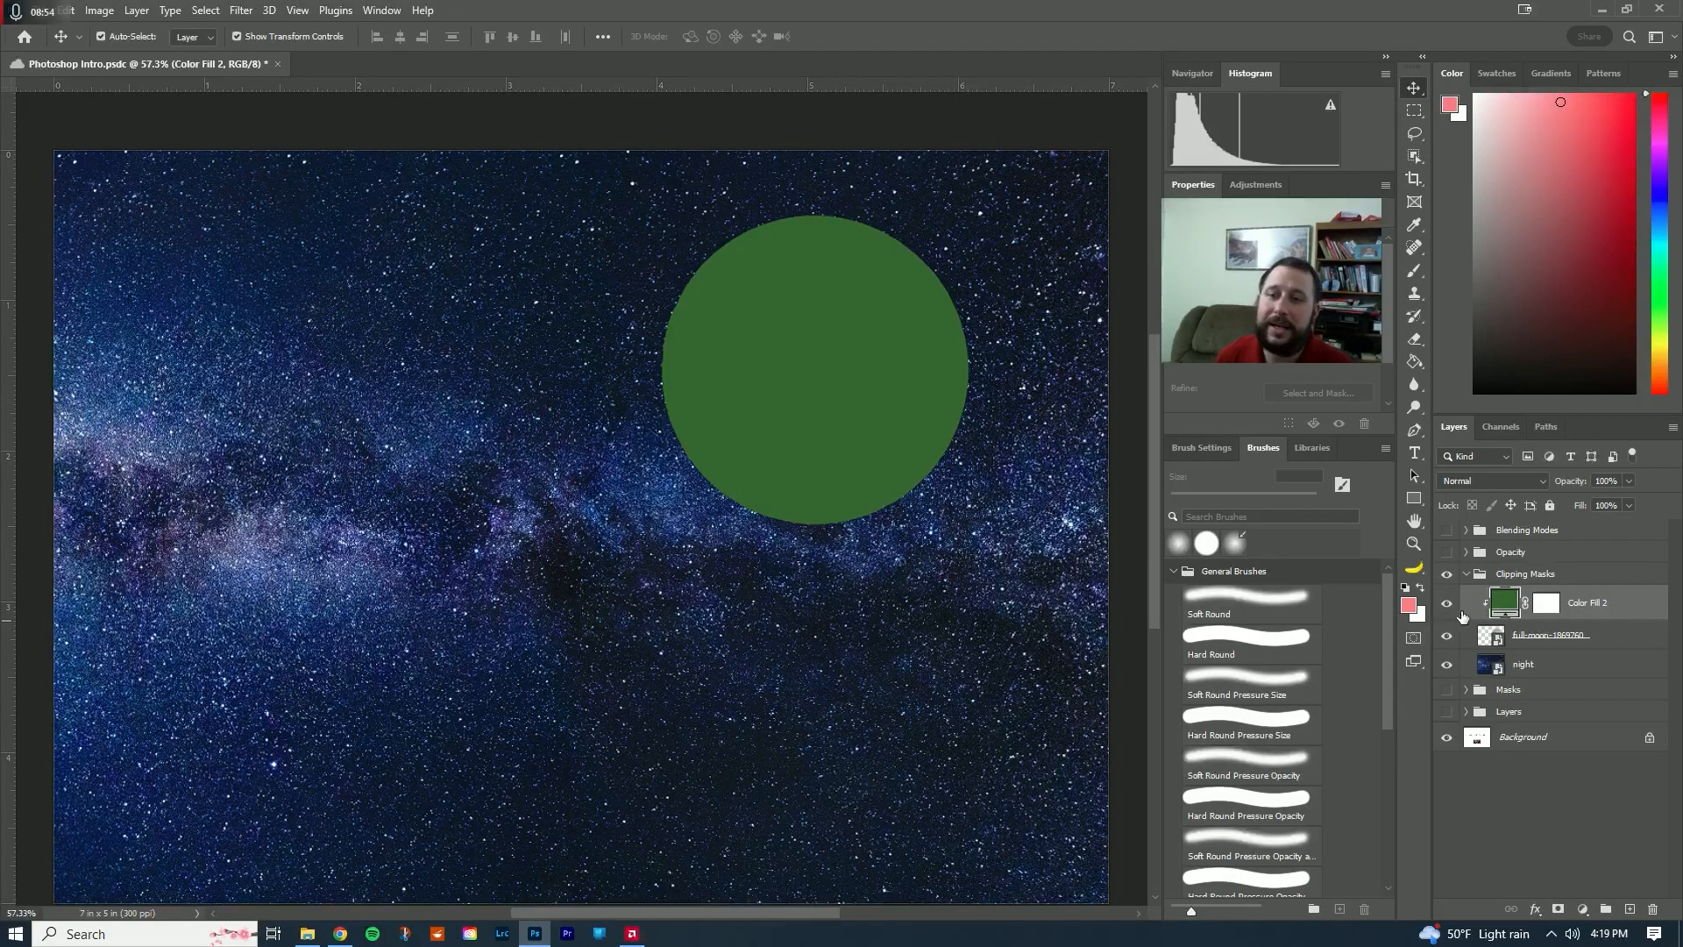
{"action": "left_click", "coordinate": [1548, 605]}
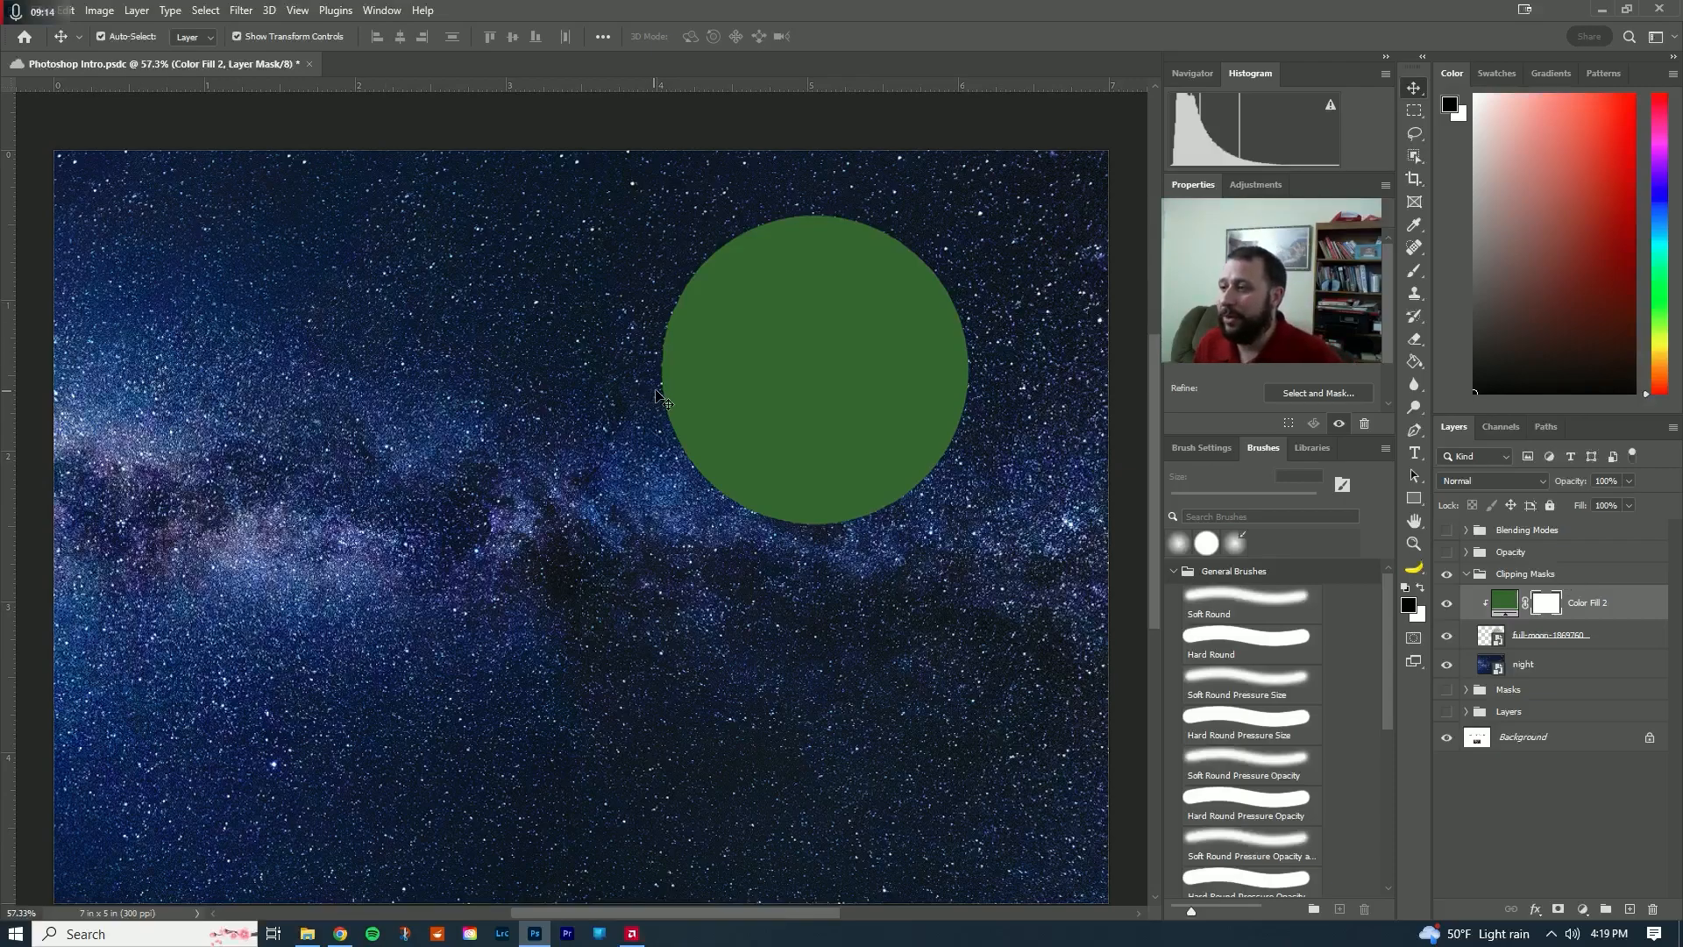
{"action": "key", "text": "b"}
{"action": "mouse_move", "coordinate": [672, 410]}
{"action": "left_mouse_down"}
{"action": "mouse_move", "coordinate": [769, 514]}
{"action": "mouse_move", "coordinate": [879, 522]}
{"action": "mouse_move", "coordinate": [941, 468]}
{"action": "mouse_move", "coordinate": [962, 414]}
{"action": "mouse_move", "coordinate": [965, 335]}
{"action": "mouse_move", "coordinate": [935, 268]}
{"action": "mouse_move", "coordinate": [872, 234]}
{"action": "mouse_move", "coordinate": [793, 223]}
{"action": "mouse_move", "coordinate": [719, 245]}
{"action": "mouse_move", "coordinate": [668, 315]}
{"action": "mouse_move", "coordinate": [663, 395]}
{"action": "mouse_move", "coordinate": [682, 429]}
{"action": "mouse_move", "coordinate": [670, 334]}
{"action": "mouse_move", "coordinate": [736, 259]}
{"action": "mouse_move", "coordinate": [850, 253]}
{"action": "mouse_move", "coordinate": [956, 294]}
{"action": "left_mouse_up"}
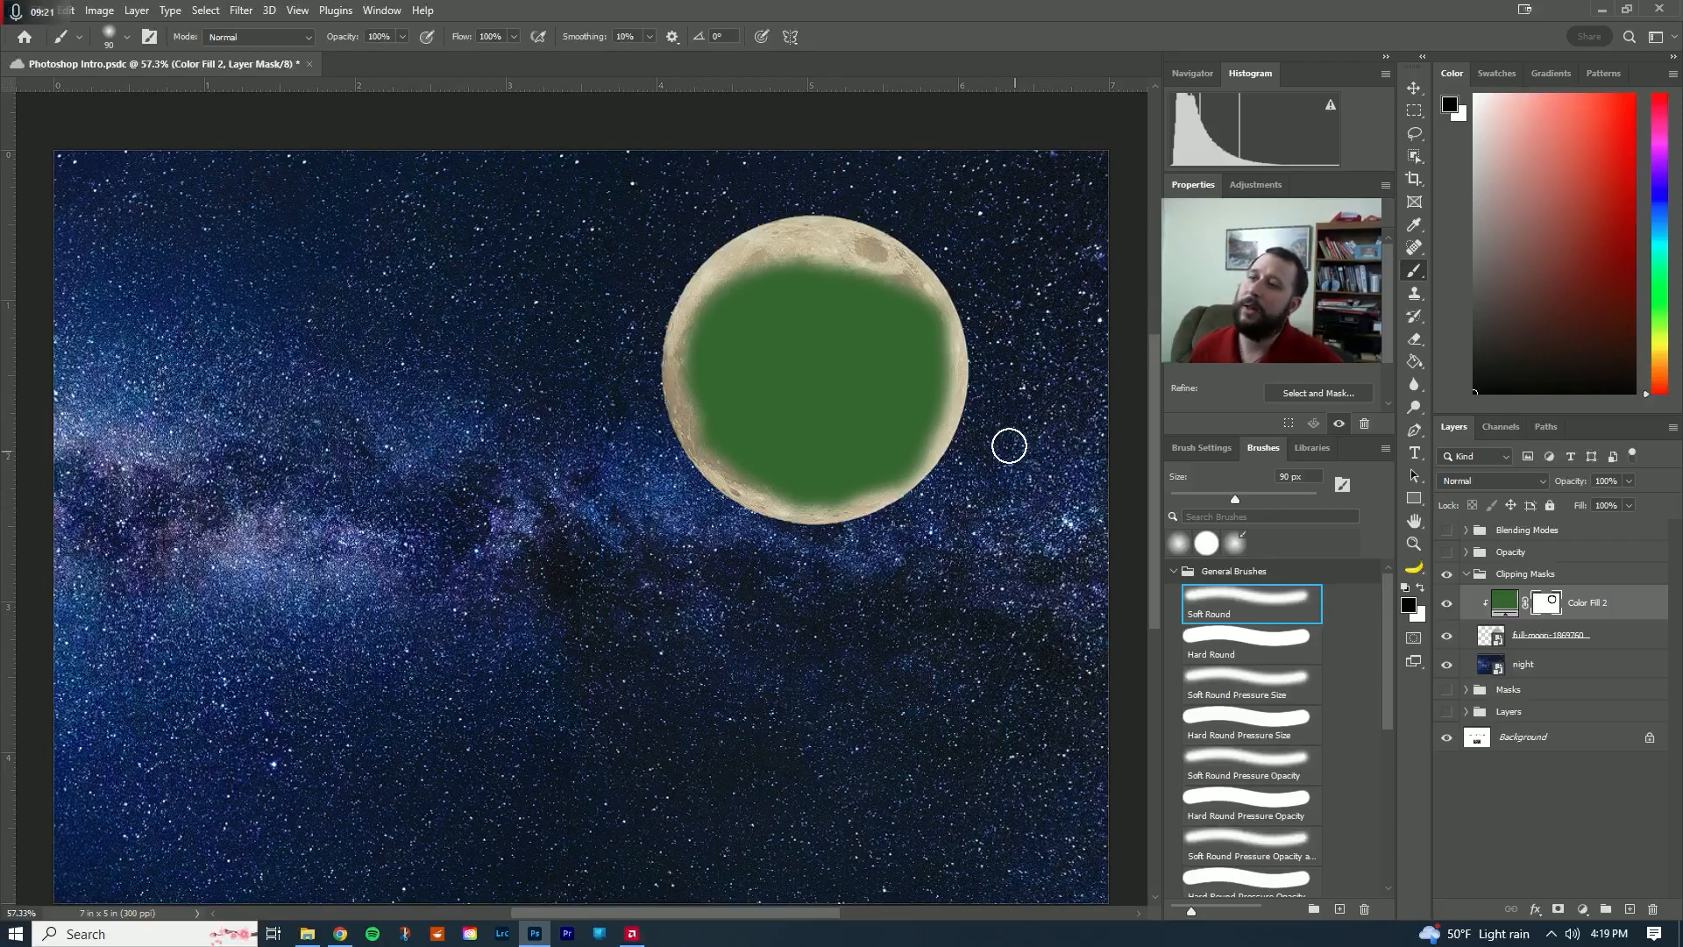
- Enlarge the soft brush to 175 px and paint black on the mask over all the remaining green
{"action": "key", "text": "bracketright"}
{"action": "key", "text": "bracketright"}
{"action": "key", "text": "bracketright"}
{"action": "key", "text": "bracketright"}
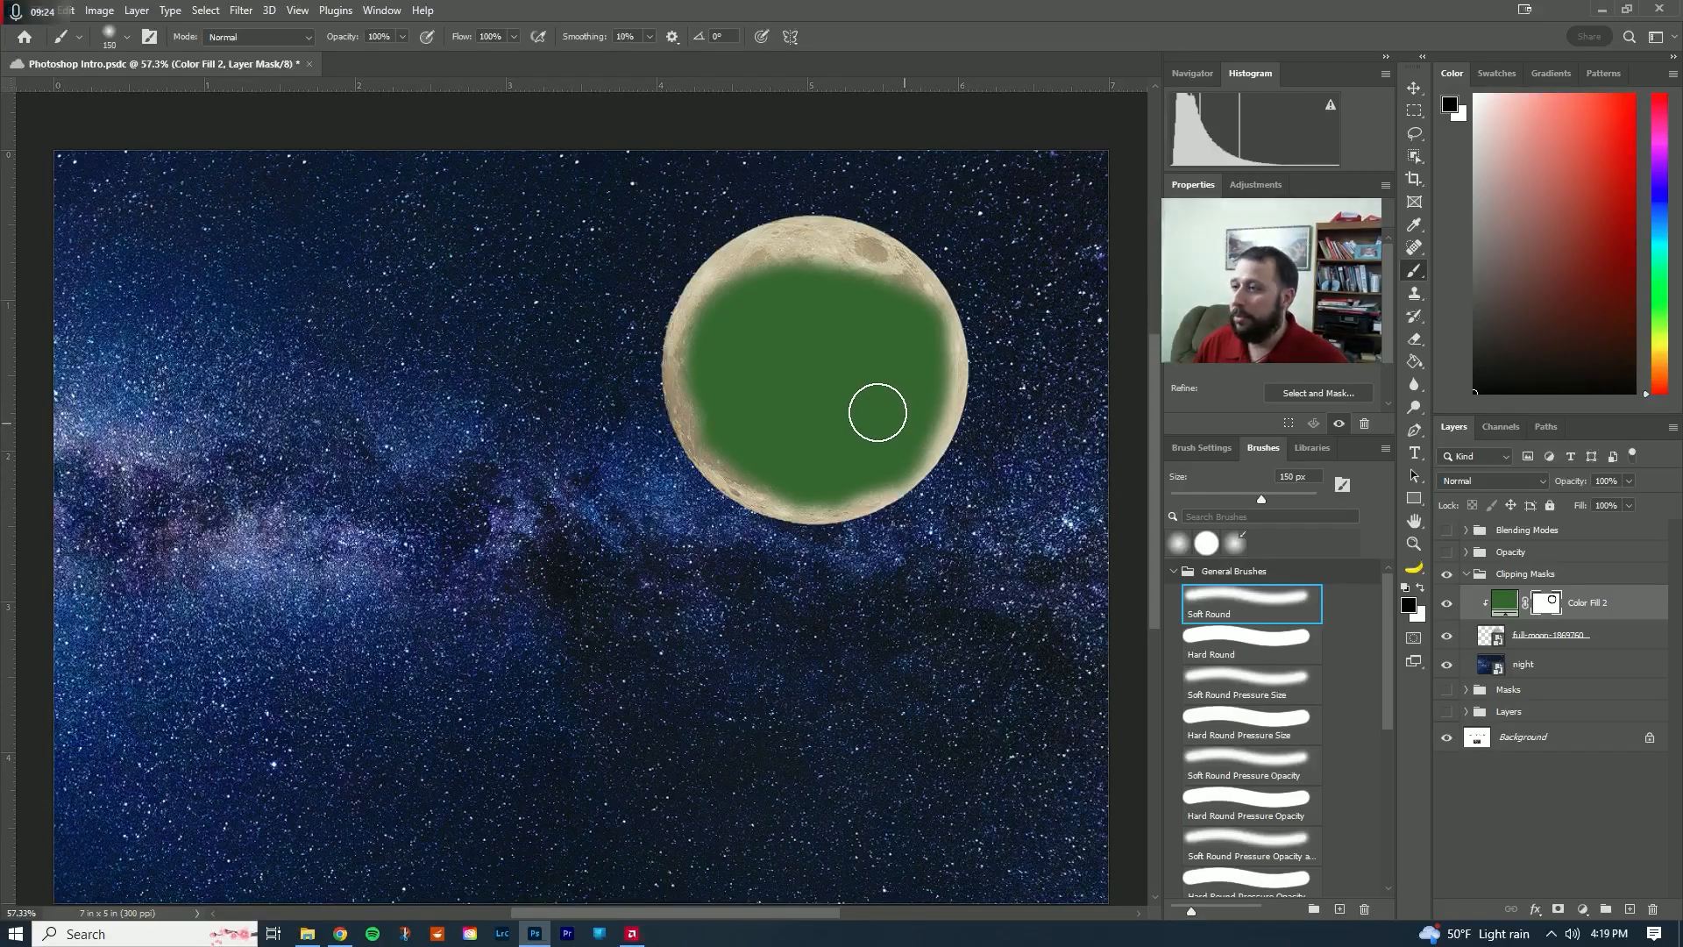
{"action": "mouse_move", "coordinate": [736, 301]}
{"action": "left_mouse_down"}
{"action": "mouse_move", "coordinate": [676, 369]}
{"action": "mouse_move", "coordinate": [787, 351]}
{"action": "mouse_move", "coordinate": [902, 292]}
{"action": "mouse_move", "coordinate": [811, 517]}
{"action": "mouse_move", "coordinate": [782, 269]}
{"action": "mouse_move", "coordinate": [836, 250]}
{"action": "mouse_move", "coordinate": [777, 380]}
{"action": "mouse_move", "coordinate": [782, 422]}
{"action": "mouse_move", "coordinate": [815, 405]}
{"action": "left_mouse_up"}
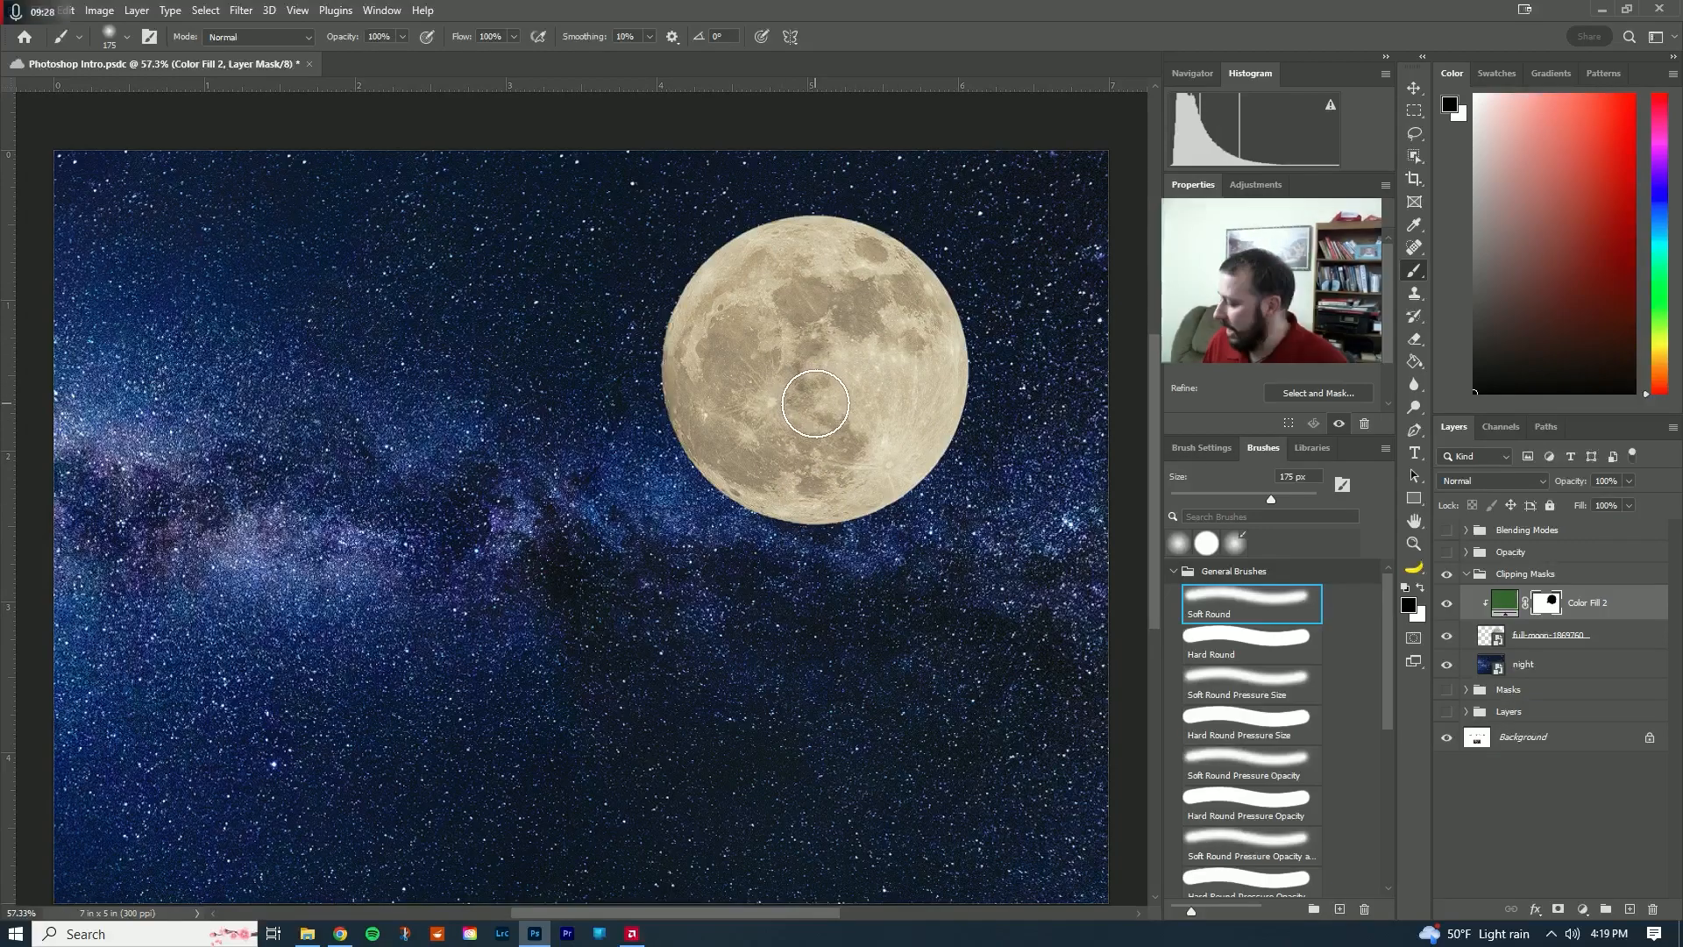
- Paint white on the fill's mask around the moon's rim and in a cross over its face
{"action": "key", "text": "x"}
{"action": "mouse_move", "coordinate": [681, 357]}
{"action": "left_mouse_down"}
{"action": "mouse_move", "coordinate": [651, 380]}
{"action": "mouse_move", "coordinate": [687, 489]}
{"action": "mouse_move", "coordinate": [774, 533]}
{"action": "mouse_move", "coordinate": [904, 514]}
{"action": "mouse_move", "coordinate": [970, 453]}
{"action": "mouse_move", "coordinate": [988, 408]}
{"action": "mouse_move", "coordinate": [962, 288]}
{"action": "mouse_move", "coordinate": [856, 206]}
{"action": "mouse_move", "coordinate": [797, 201]}
{"action": "mouse_move", "coordinate": [721, 233]}
{"action": "mouse_move", "coordinate": [662, 368]}
{"action": "left_mouse_up"}
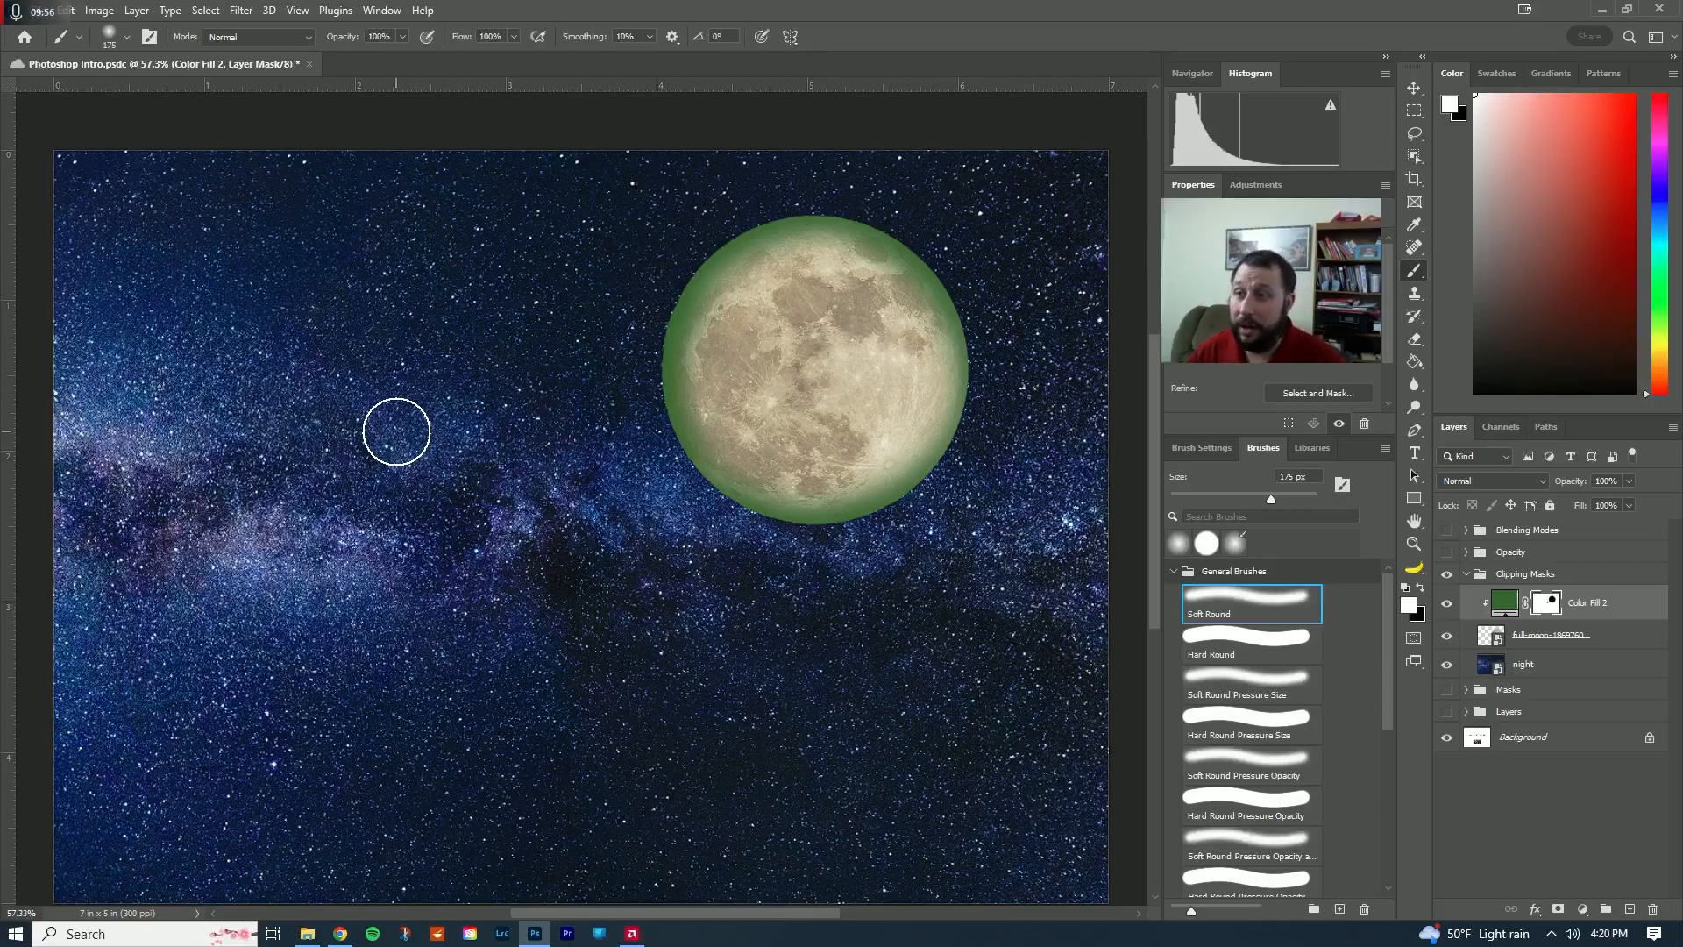
{"action": "mouse_move", "coordinate": [890, 272]}
{"action": "left_mouse_down"}
{"action": "mouse_move", "coordinate": [739, 417]}
{"action": "mouse_move", "coordinate": [723, 284]}
{"action": "mouse_move", "coordinate": [890, 481]}
{"action": "mouse_move", "coordinate": [876, 350]}
{"action": "mouse_move", "coordinate": [654, 518]}
{"action": "left_mouse_up"}
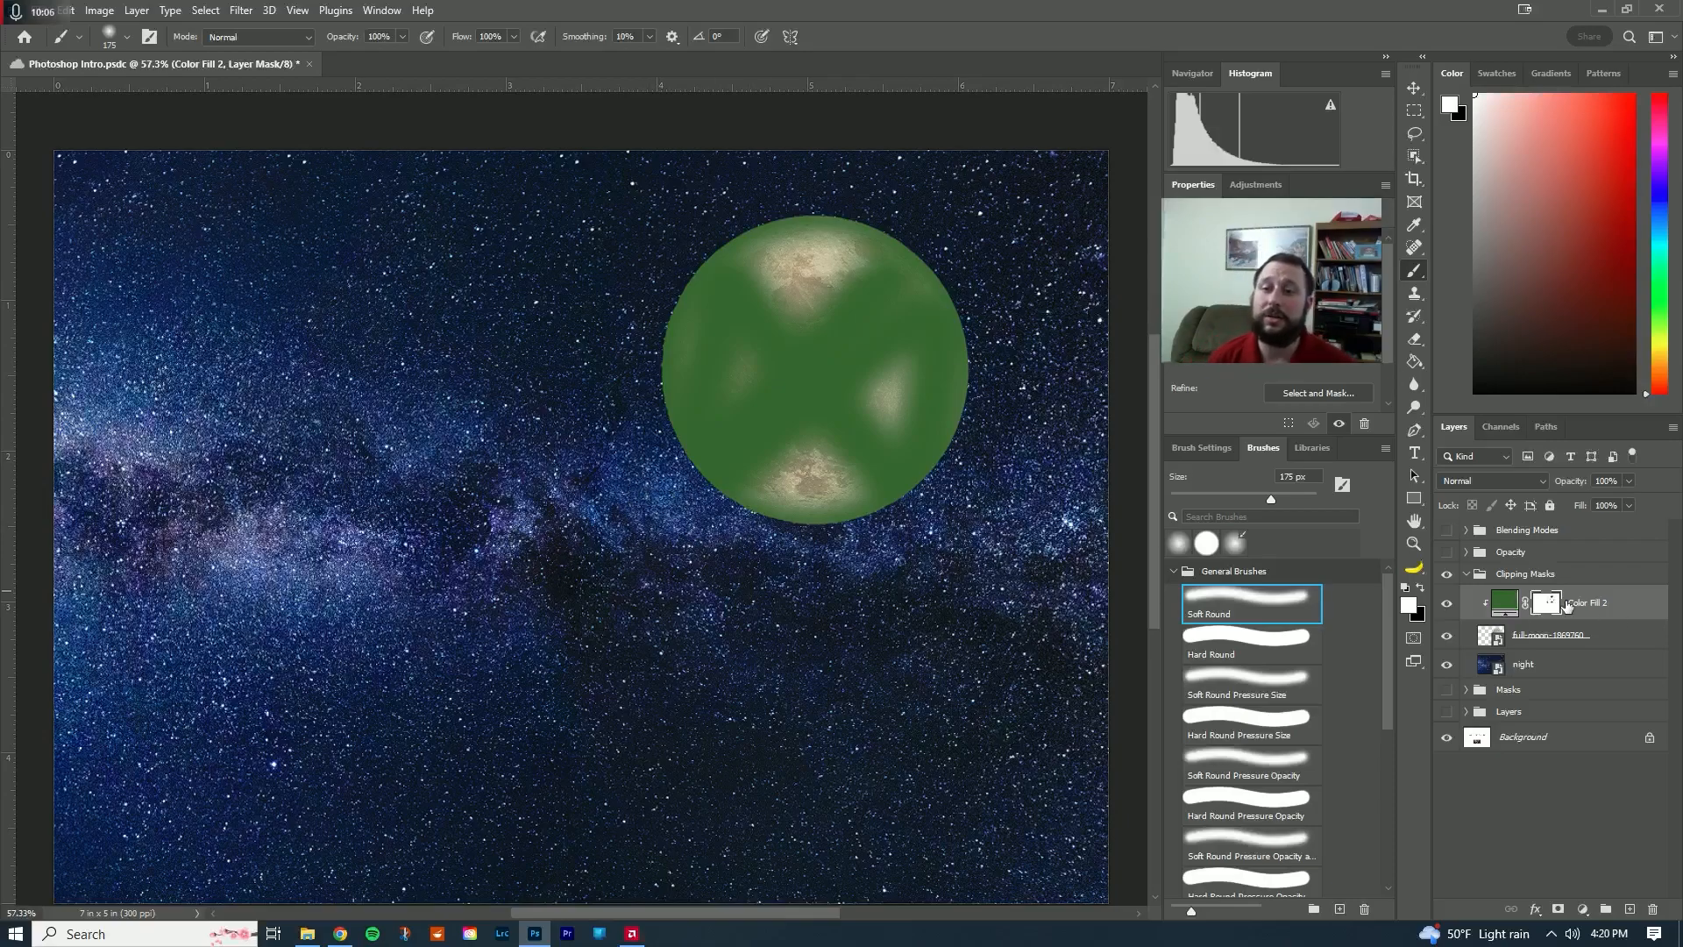
- Change the clipped fill layer's color to bright red (#f21a04) and return to the Brush tool
{"action": "left_click", "coordinate": [1522, 607]}
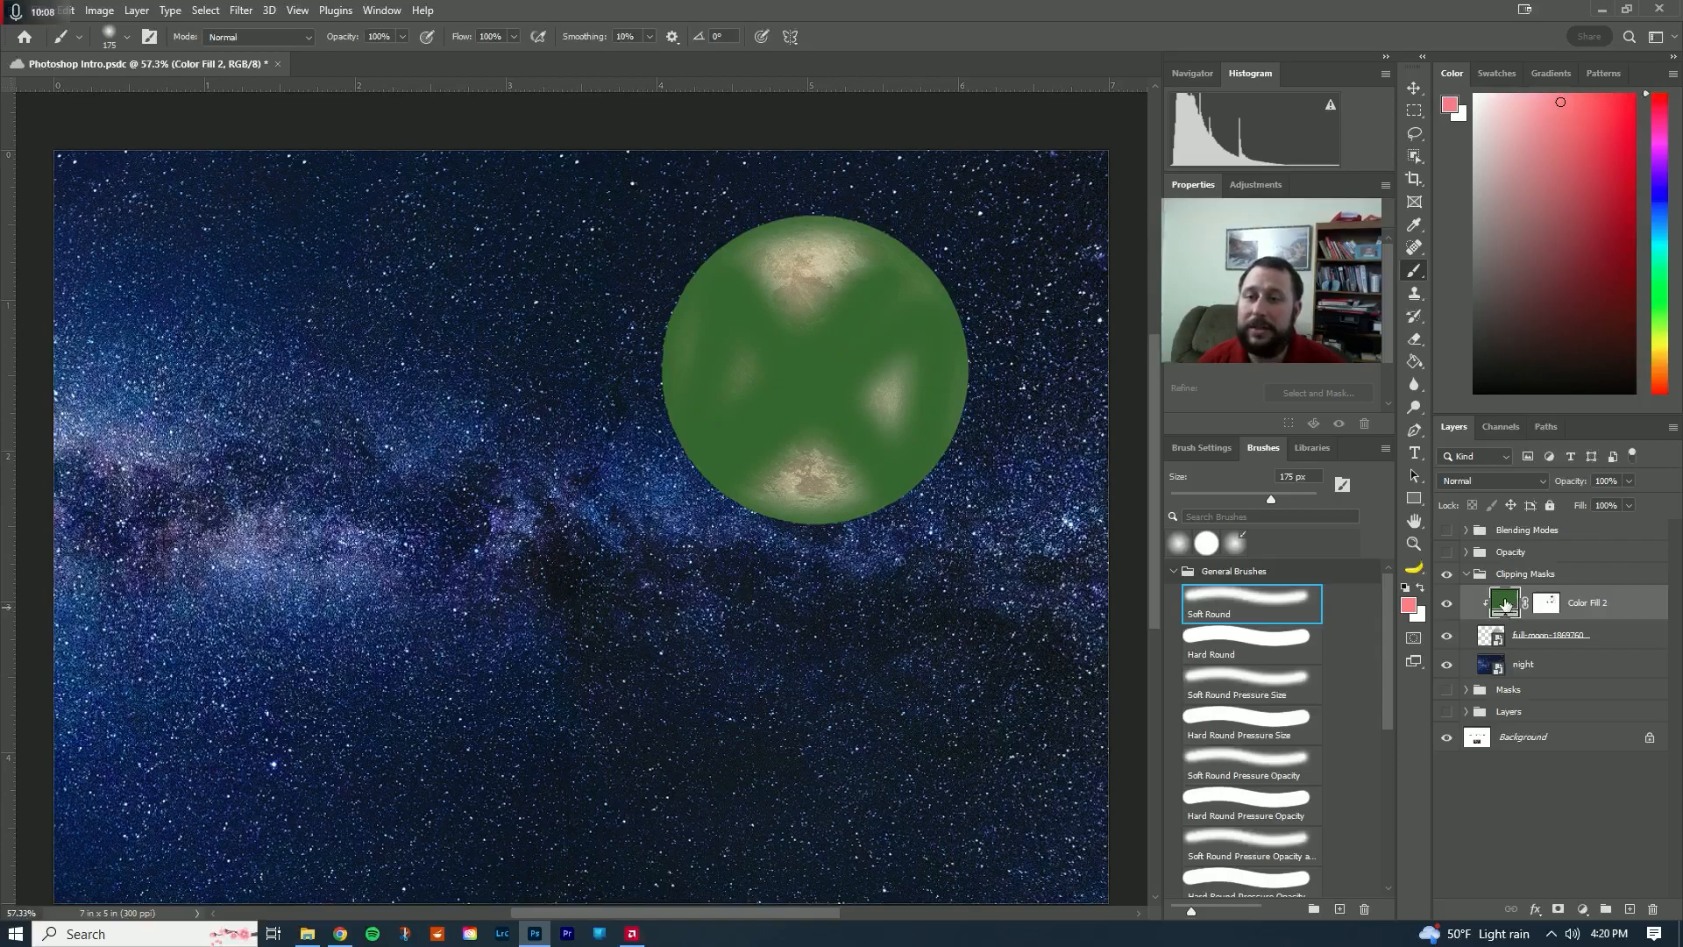
{"action": "double_click", "coordinate": [1507, 604]}
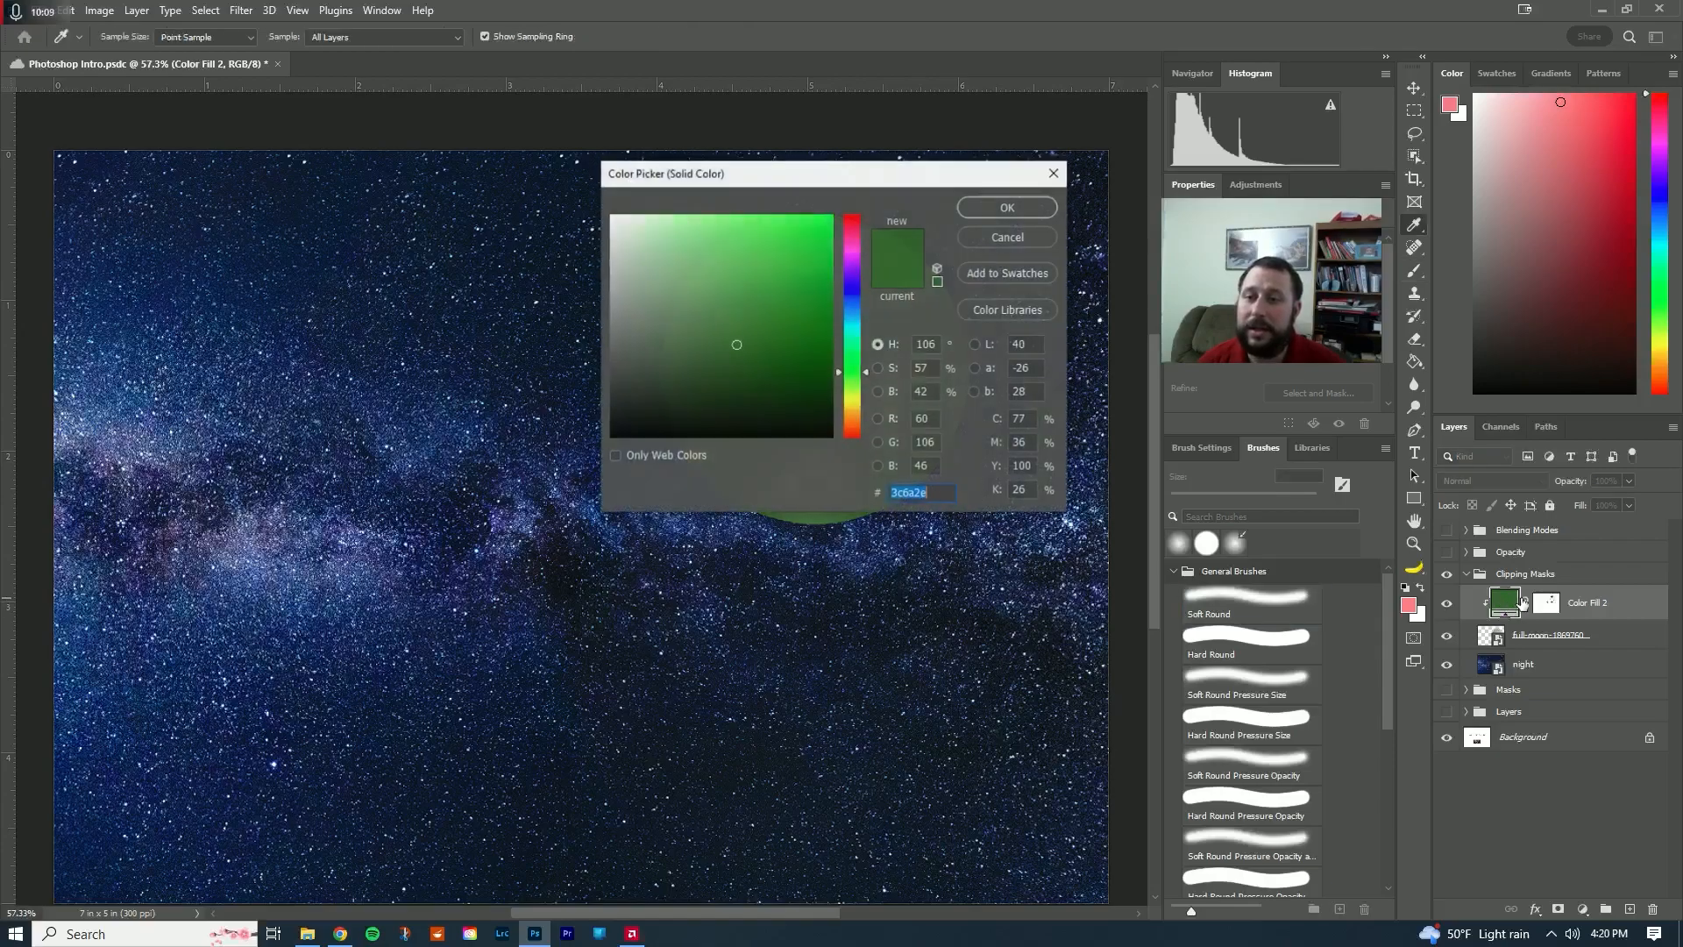
{"action": "left_click", "coordinate": [857, 434]}
{"action": "left_click_drag", "start_coordinate": [766, 257], "coordinate": [829, 226]}
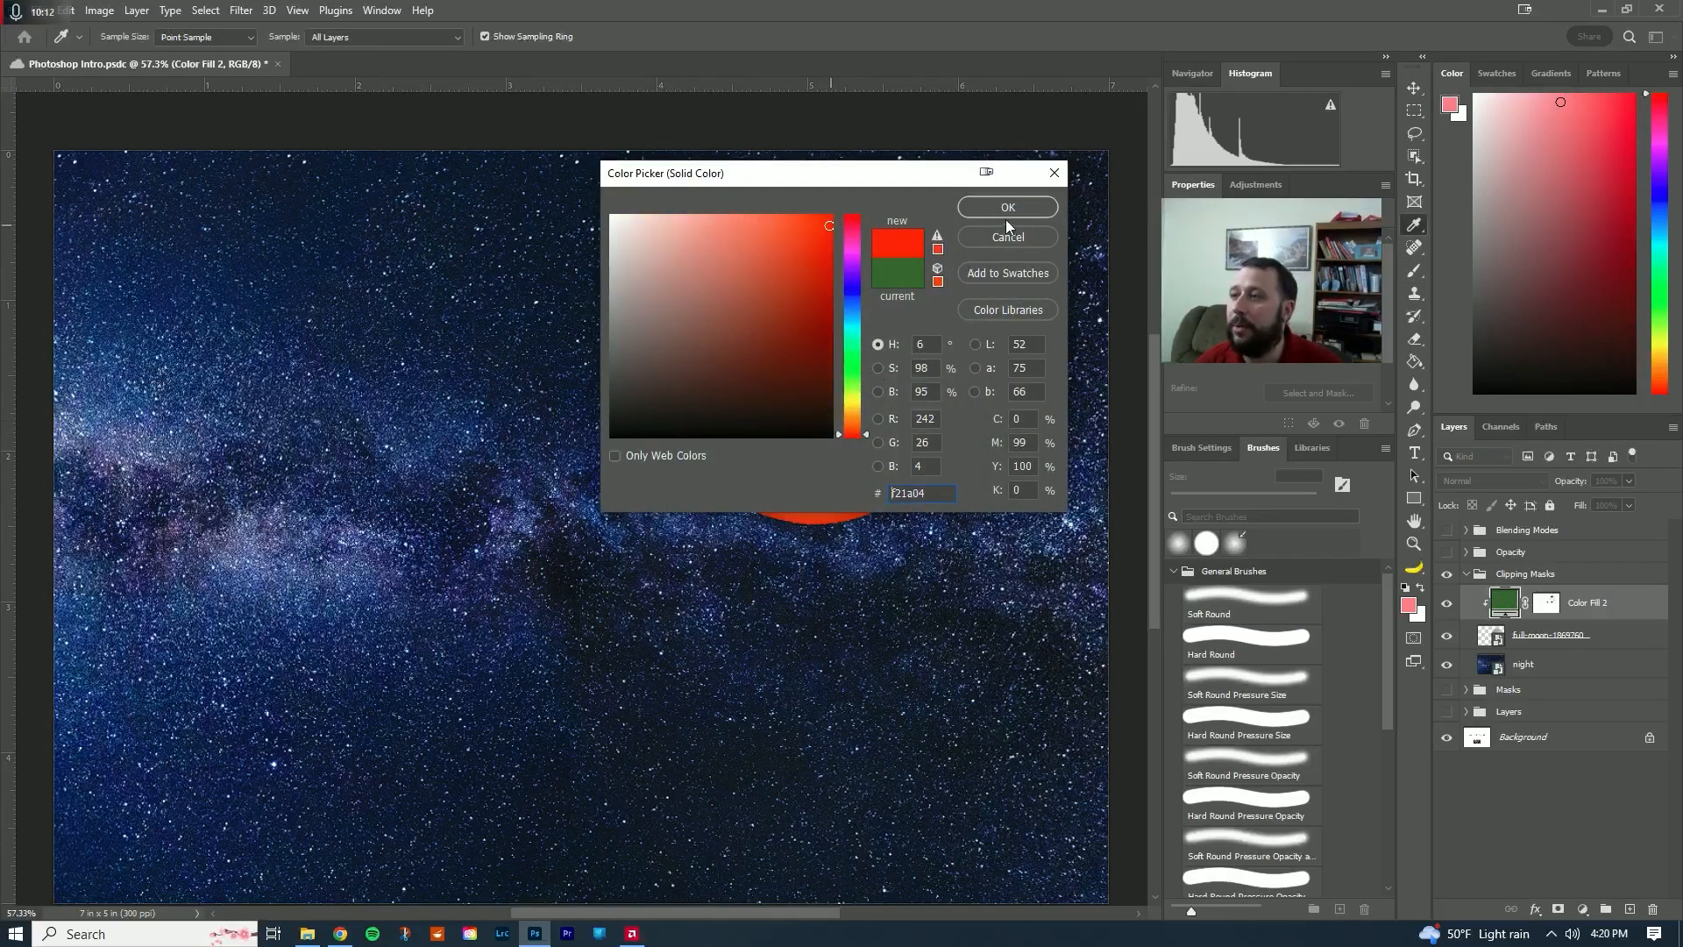
{"action": "left_click", "coordinate": [1007, 207]}
{"action": "key", "text": "b"}
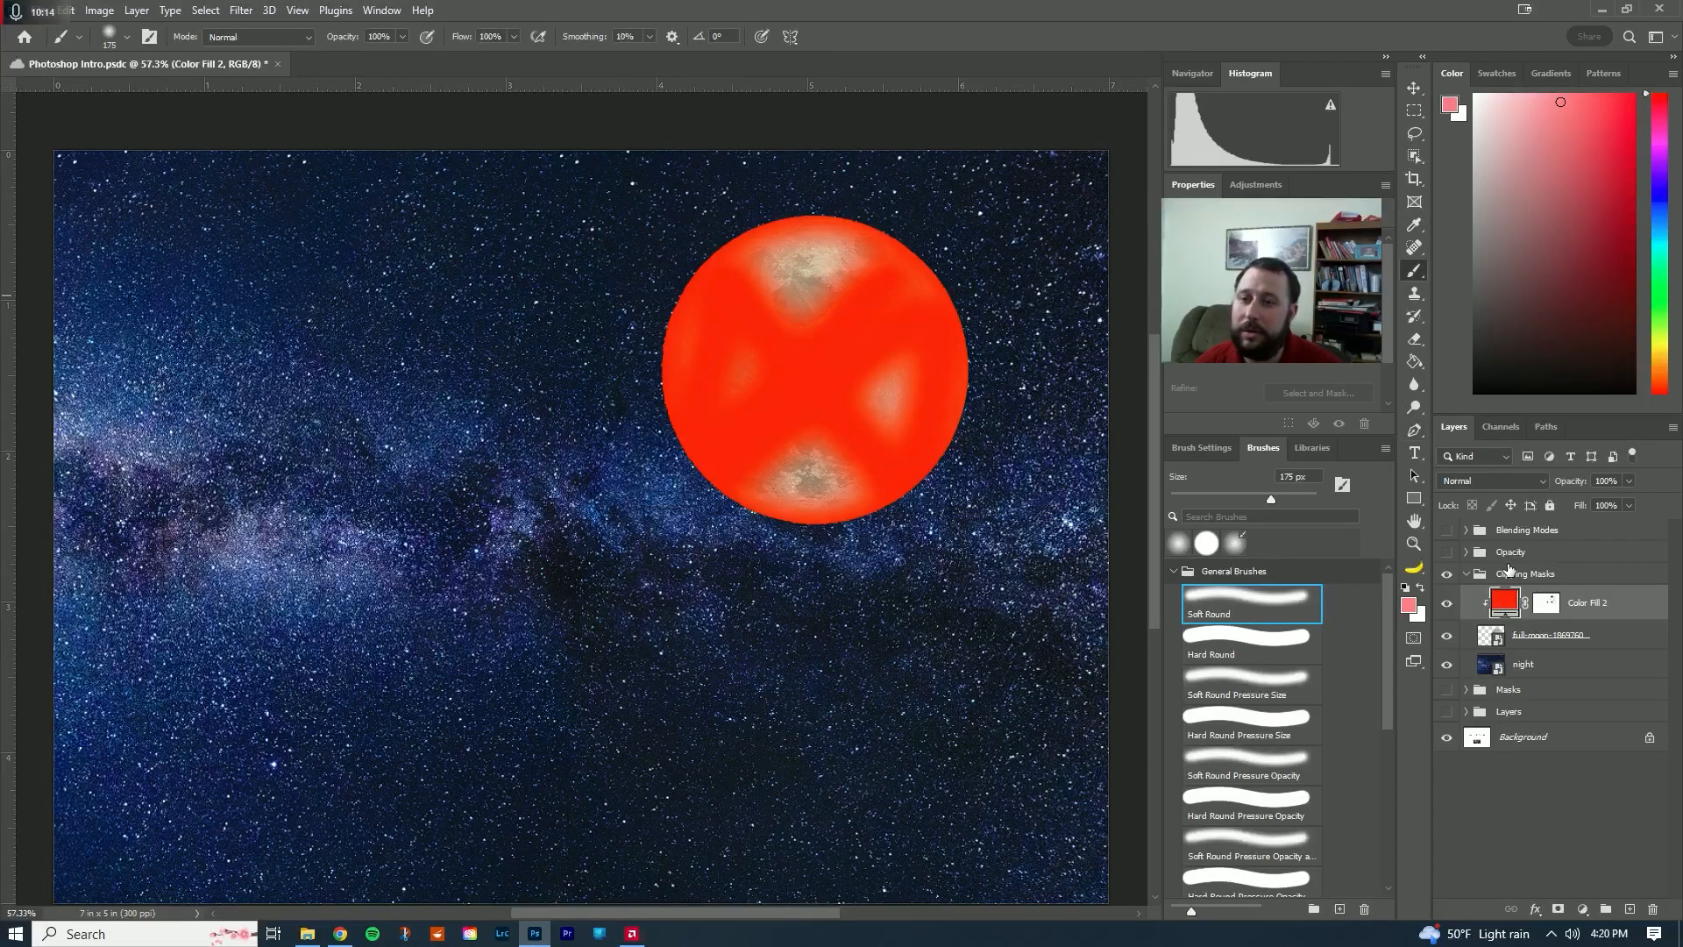
- Paint black on the red fill's mask across the moon's face, leaving only a red rim
{"action": "left_click", "coordinate": [1546, 602]}
{"action": "key", "text": "d"}
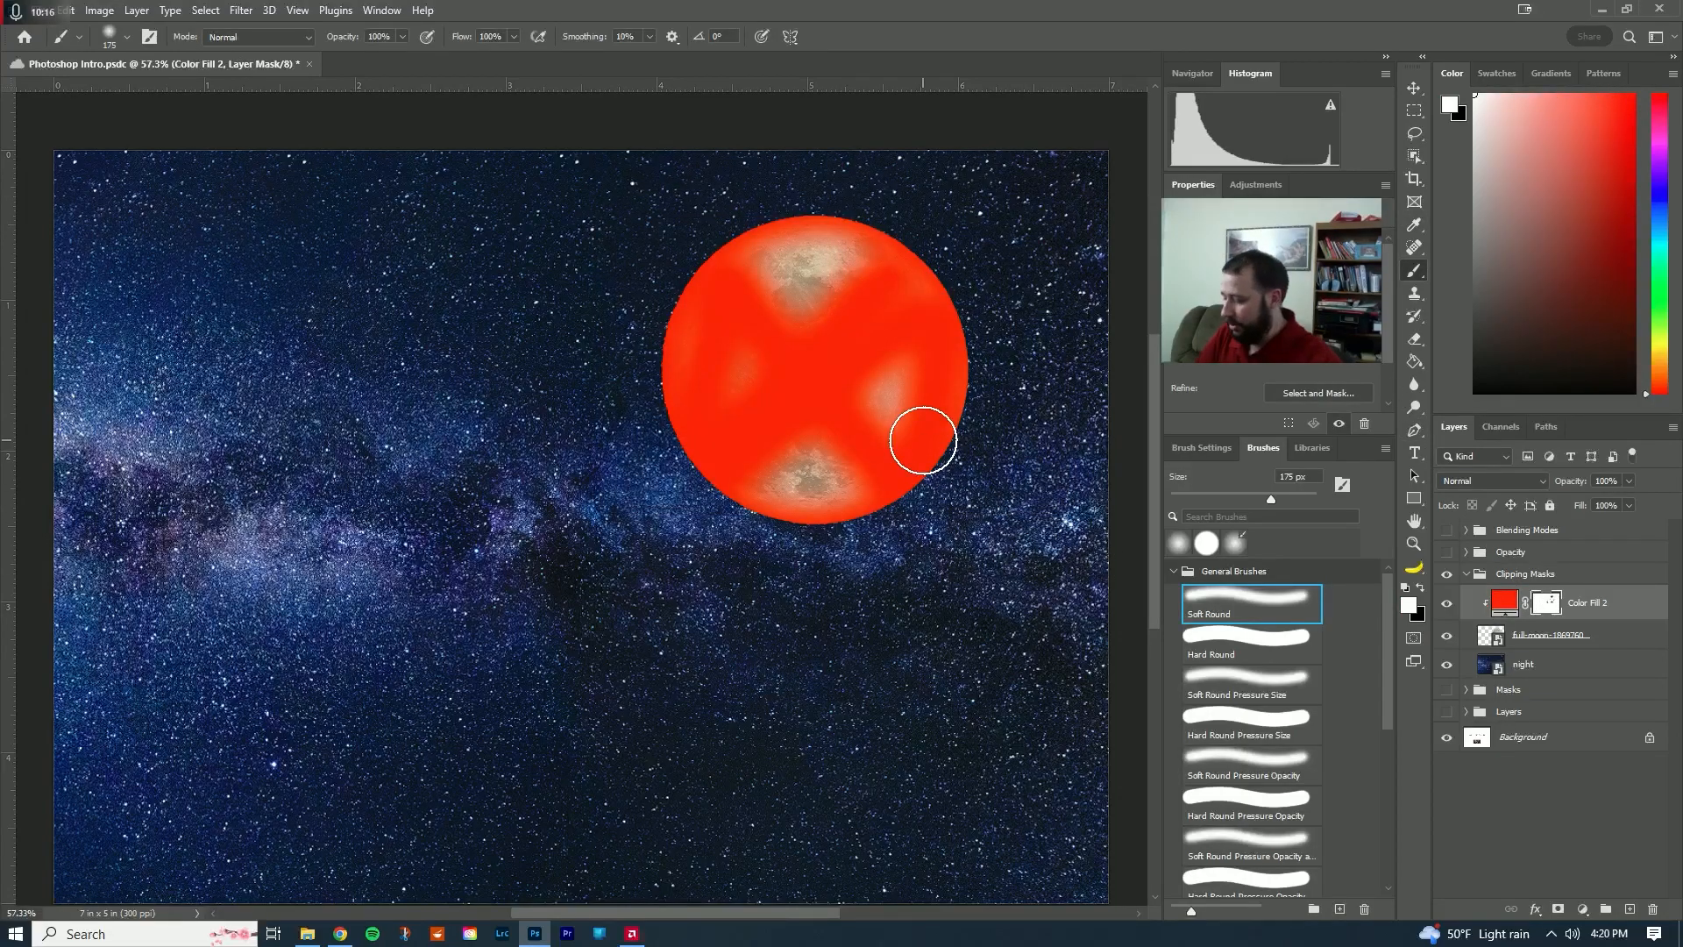
{"action": "key", "text": "x"}
{"action": "mouse_move", "coordinate": [755, 400]}
{"action": "left_mouse_down"}
{"action": "mouse_move", "coordinate": [791, 303]}
{"action": "mouse_move", "coordinate": [751, 339]}
{"action": "mouse_move", "coordinate": [772, 449]}
{"action": "mouse_move", "coordinate": [854, 326]}
{"action": "mouse_move", "coordinate": [843, 401]}
{"action": "mouse_move", "coordinate": [812, 430]}
{"action": "mouse_move", "coordinate": [856, 450]}
{"action": "mouse_move", "coordinate": [887, 313]}
{"action": "mouse_move", "coordinate": [816, 273]}
{"action": "mouse_move", "coordinate": [742, 288]}
{"action": "mouse_move", "coordinate": [713, 337]}
{"action": "mouse_move", "coordinate": [709, 404]}
{"action": "mouse_move", "coordinate": [735, 446]}
{"action": "mouse_move", "coordinate": [800, 469]}
{"action": "mouse_move", "coordinate": [872, 455]}
{"action": "mouse_move", "coordinate": [908, 407]}
{"action": "mouse_move", "coordinate": [911, 336]}
{"action": "mouse_move", "coordinate": [884, 287]}
{"action": "mouse_move", "coordinate": [838, 265]}
{"action": "mouse_move", "coordinate": [664, 490]}
{"action": "left_mouse_up"}
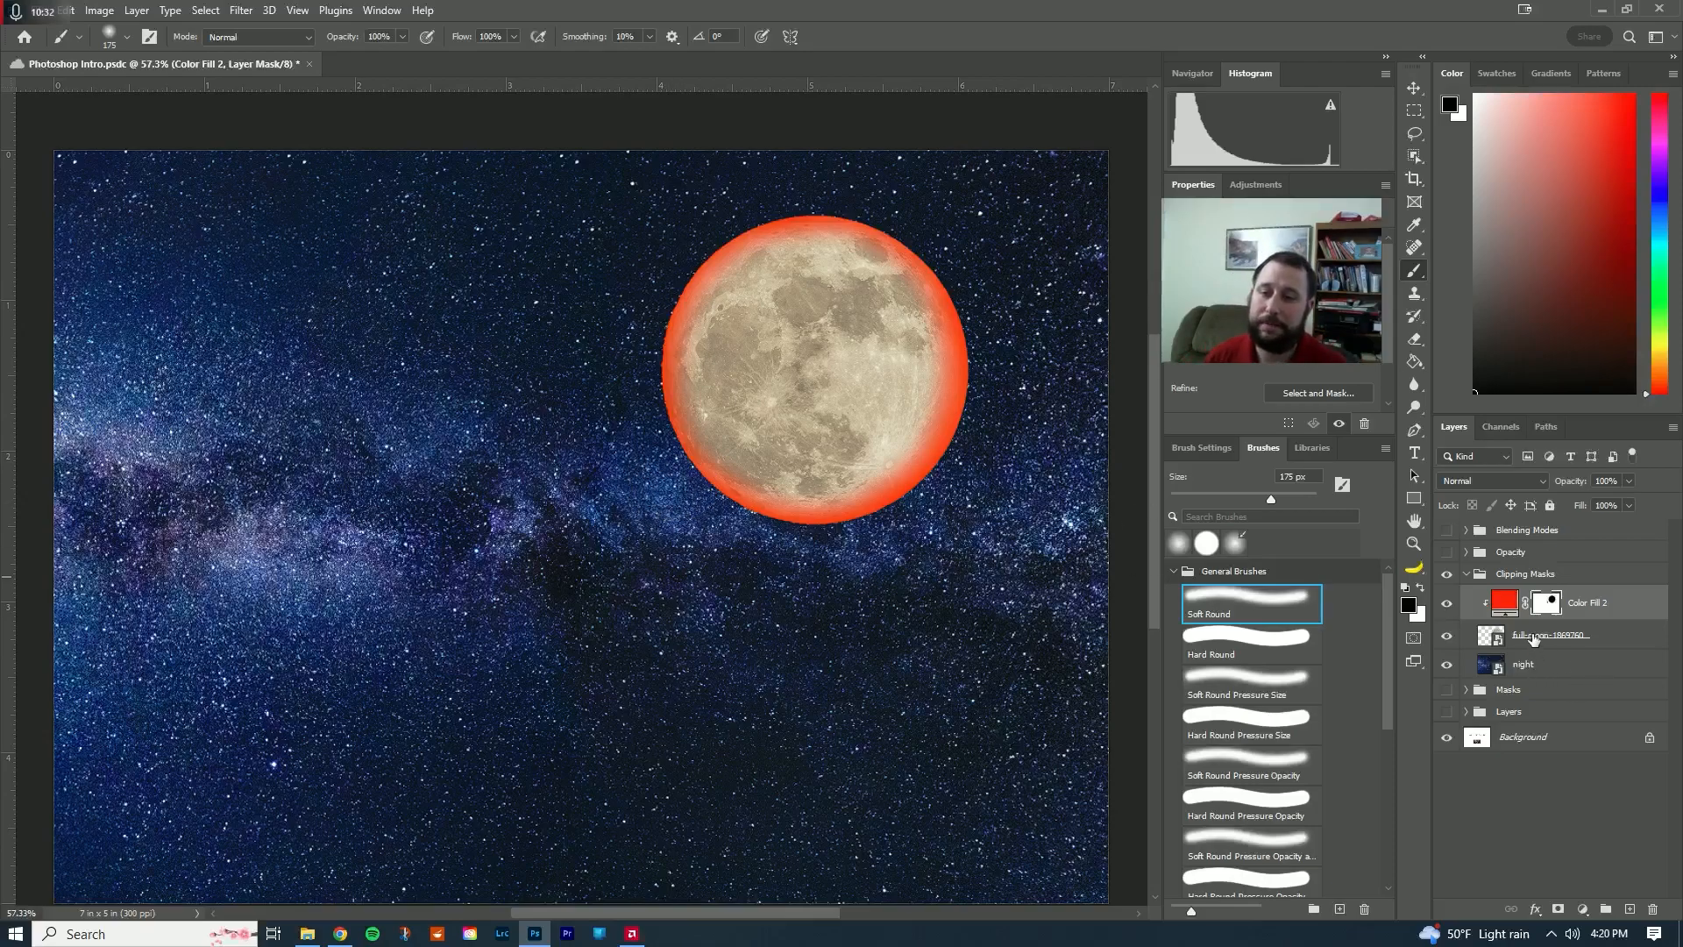
- Hide and collapse the Clipping Masks group, and expand and show the Opacity group
{"action": "left_click", "coordinate": [1446, 575]}
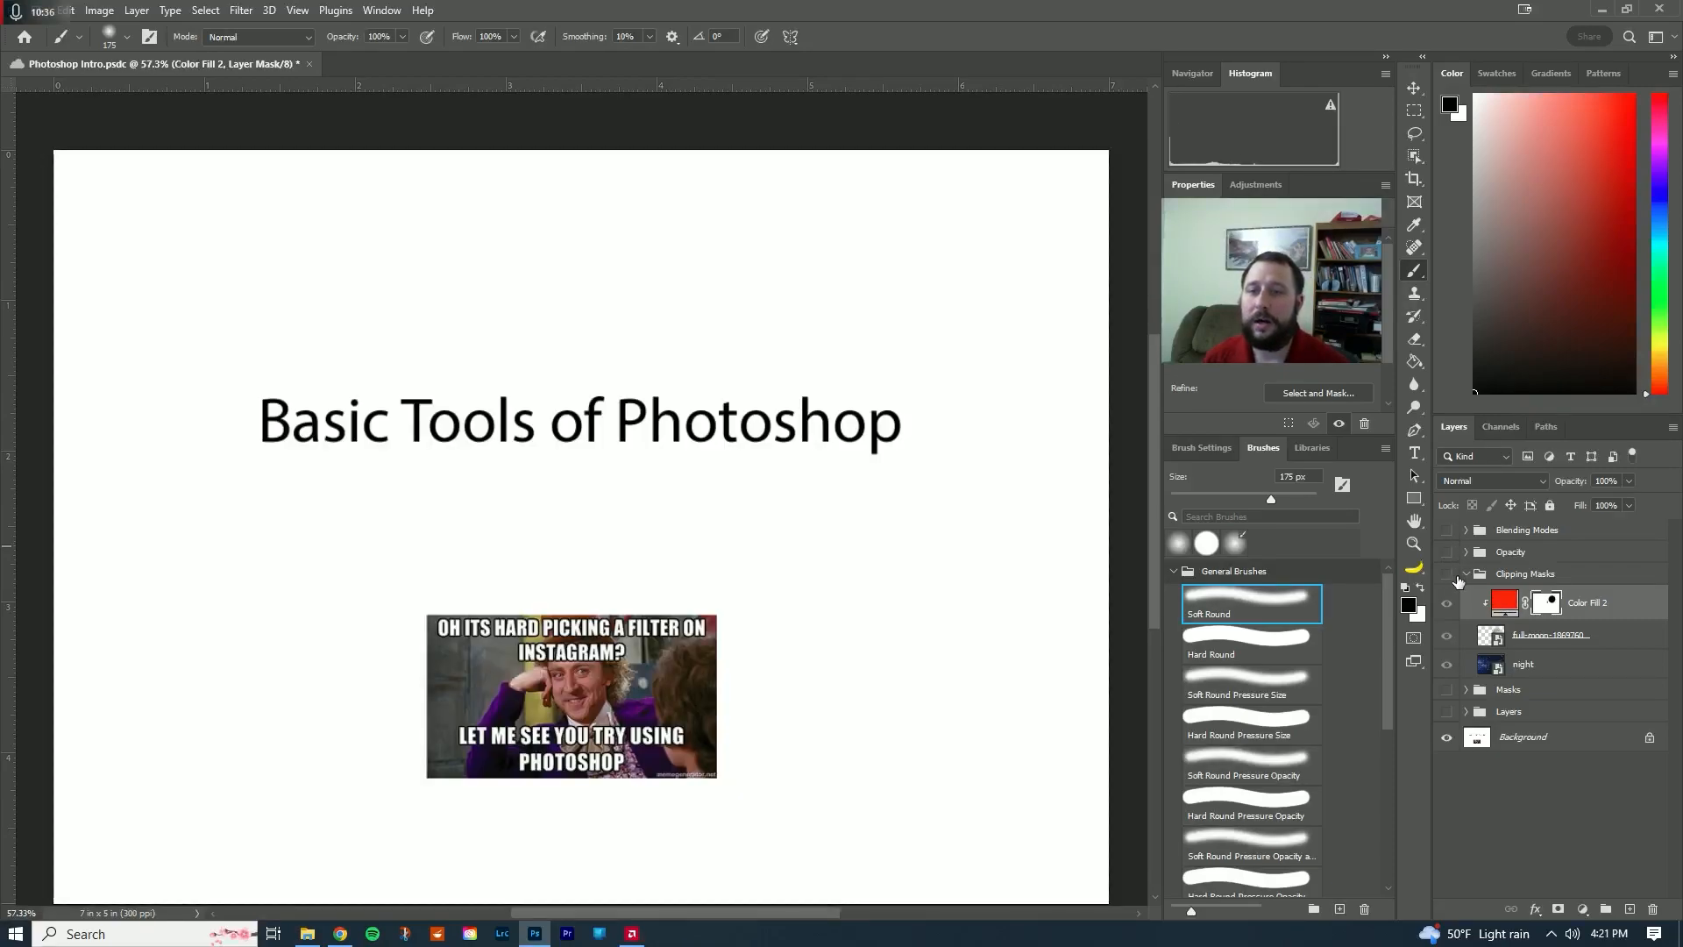
{"action": "left_click", "coordinate": [1466, 573]}
{"action": "left_click", "coordinate": [1466, 551]}
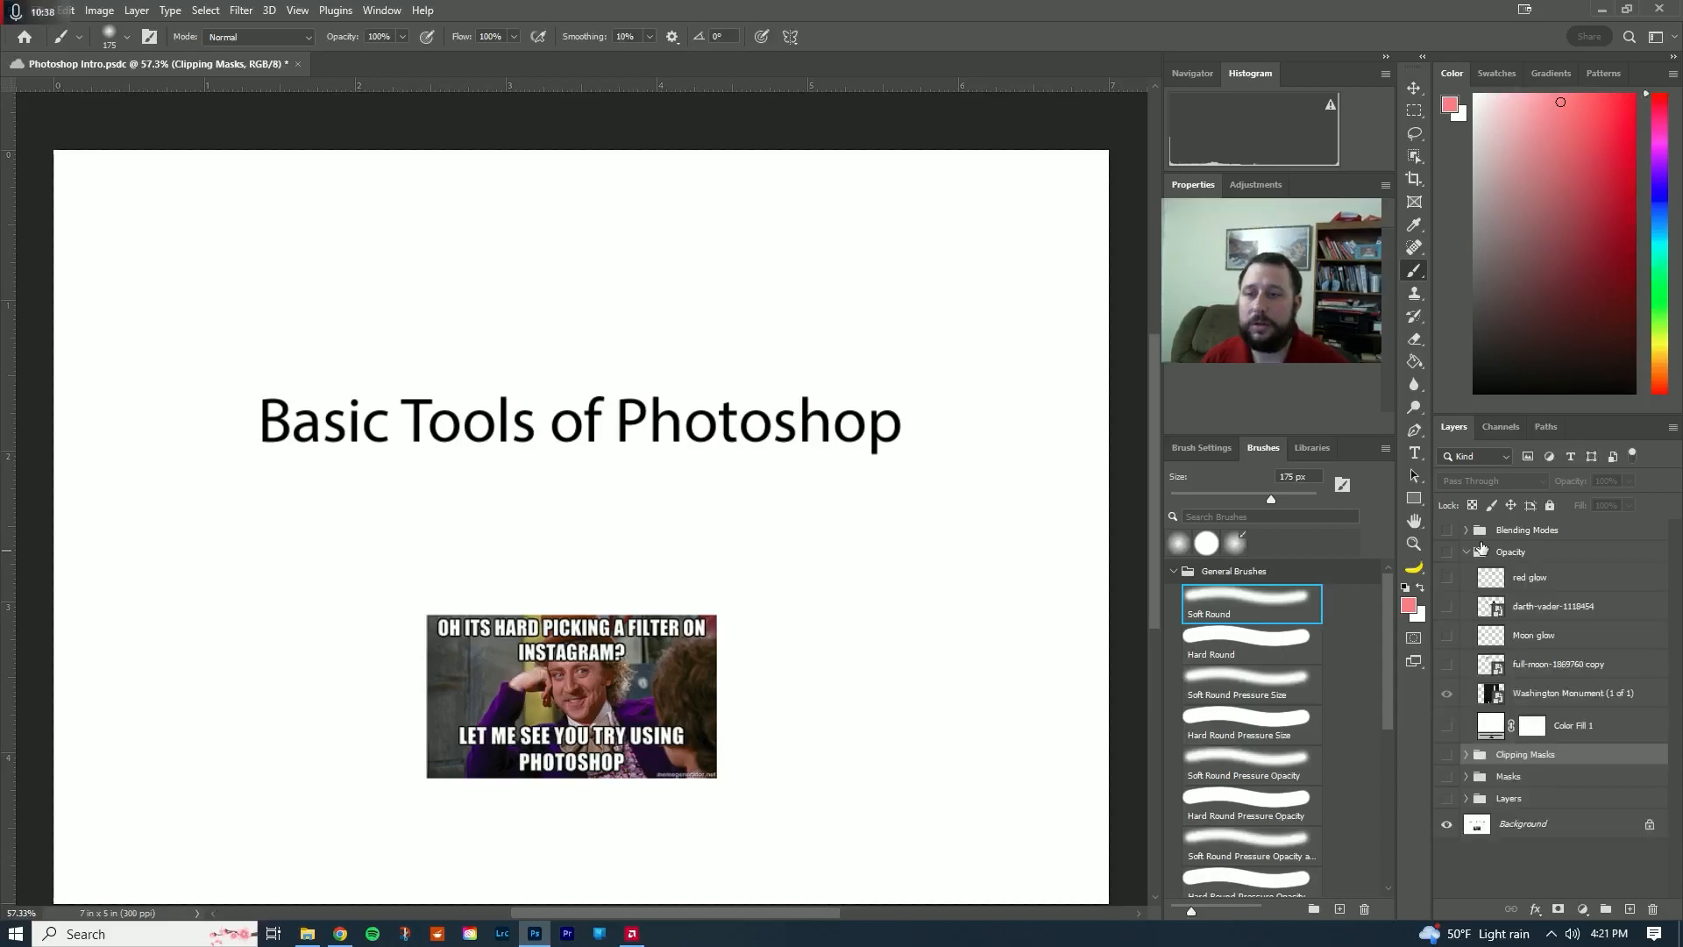
{"action": "left_click", "coordinate": [1446, 552]}
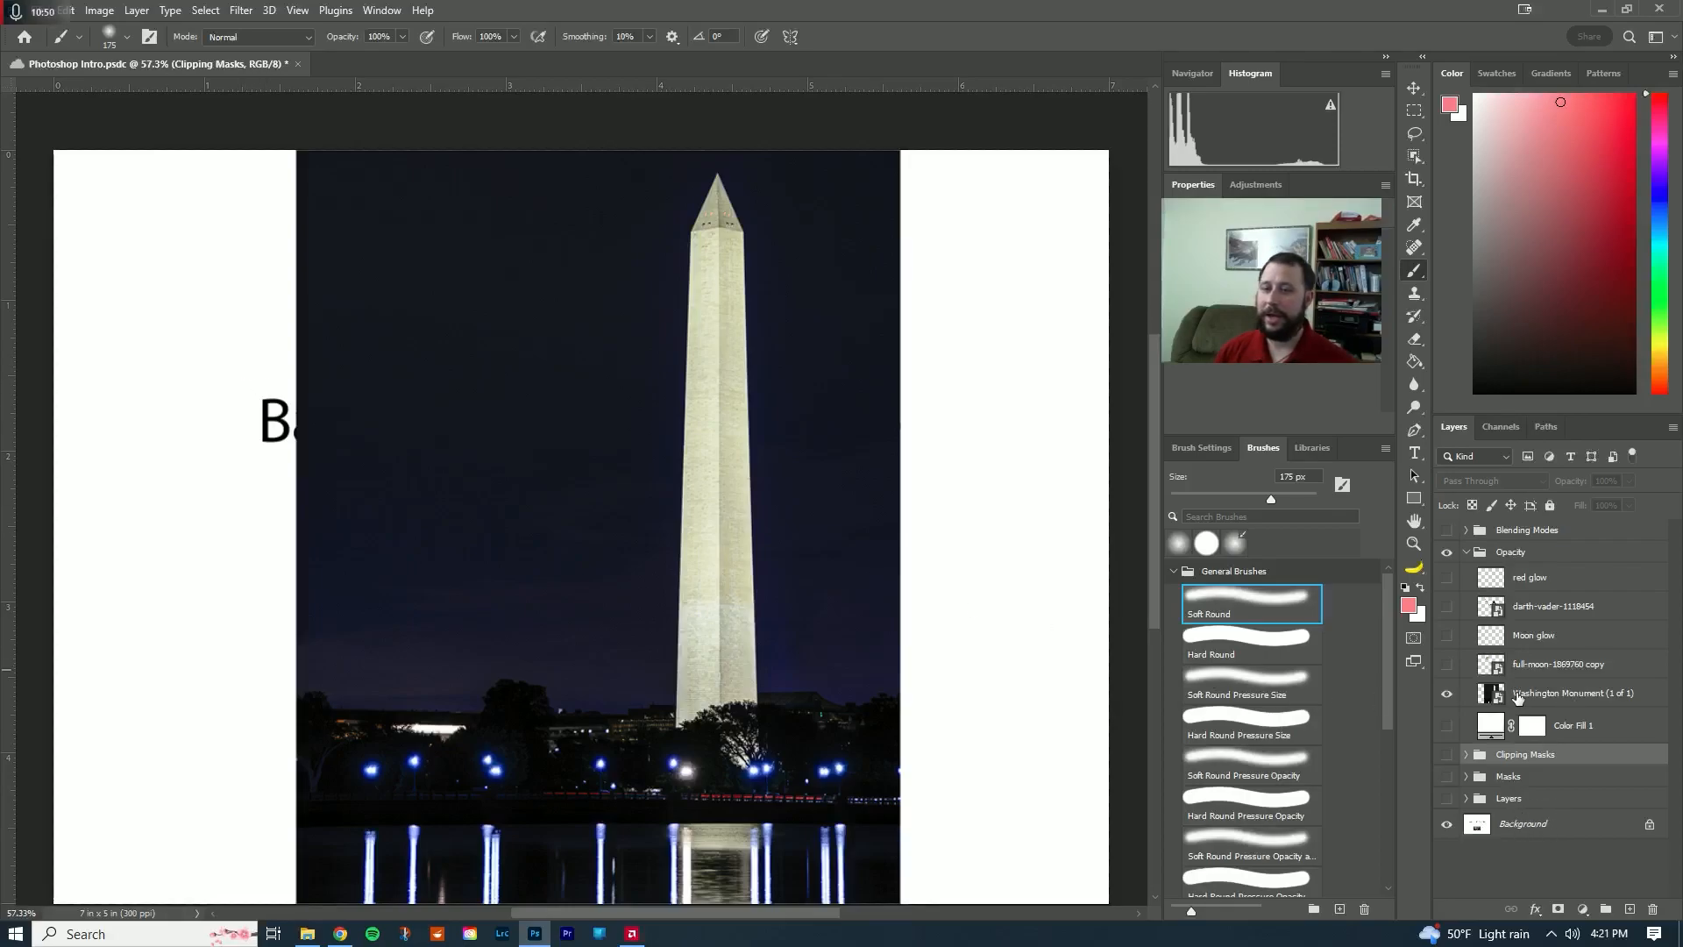
- Hide the Background layer, keep the Washington Monument layer shown, and delete the Color Fill 1 layer
{"action": "left_click", "coordinate": [1446, 694]}
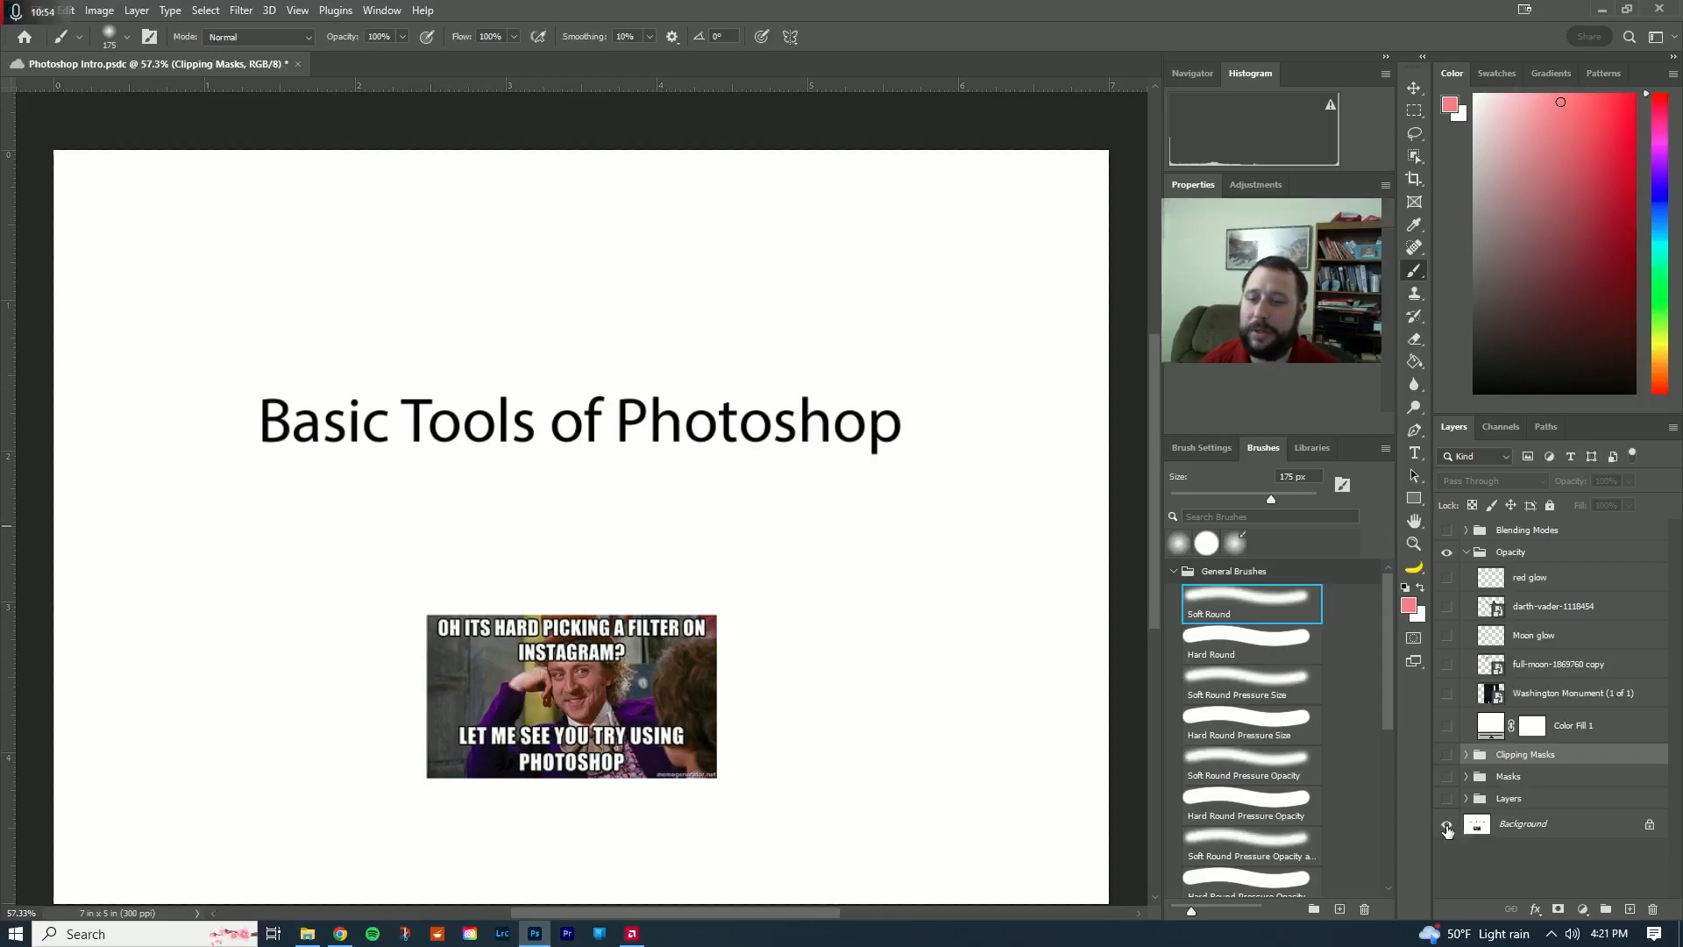
{"action": "left_click", "coordinate": [1447, 825]}
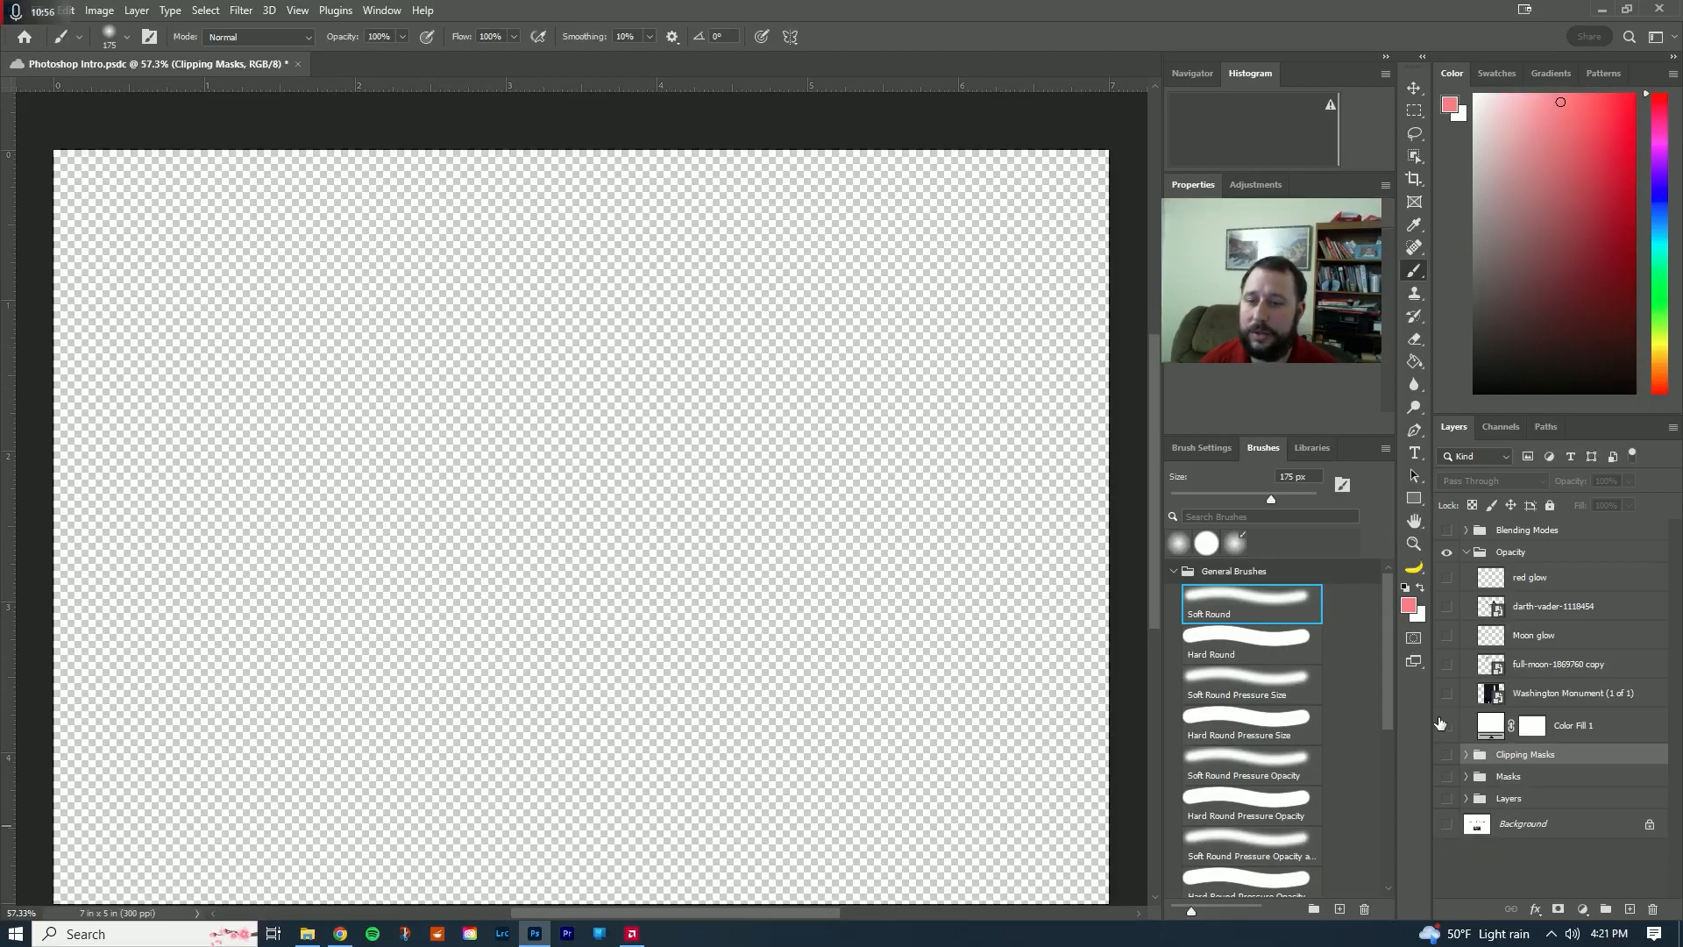
{"action": "left_click", "coordinate": [1446, 694]}
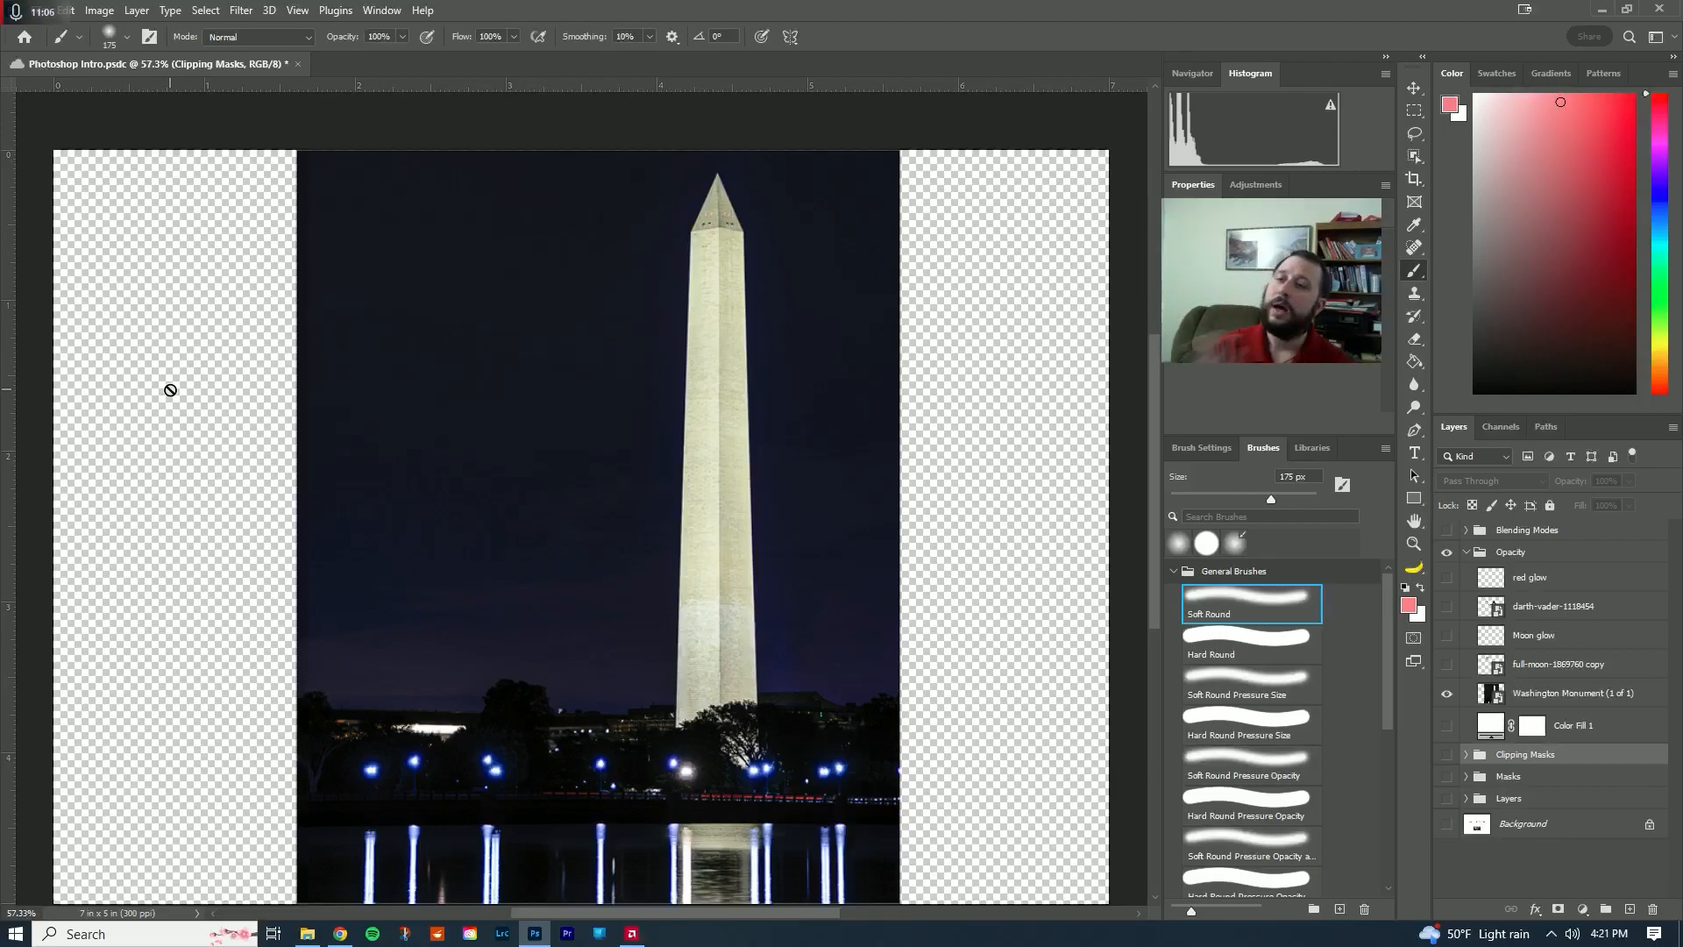
{"action": "left_click_drag", "start_coordinate": [1569, 735], "coordinate": [1655, 908]}
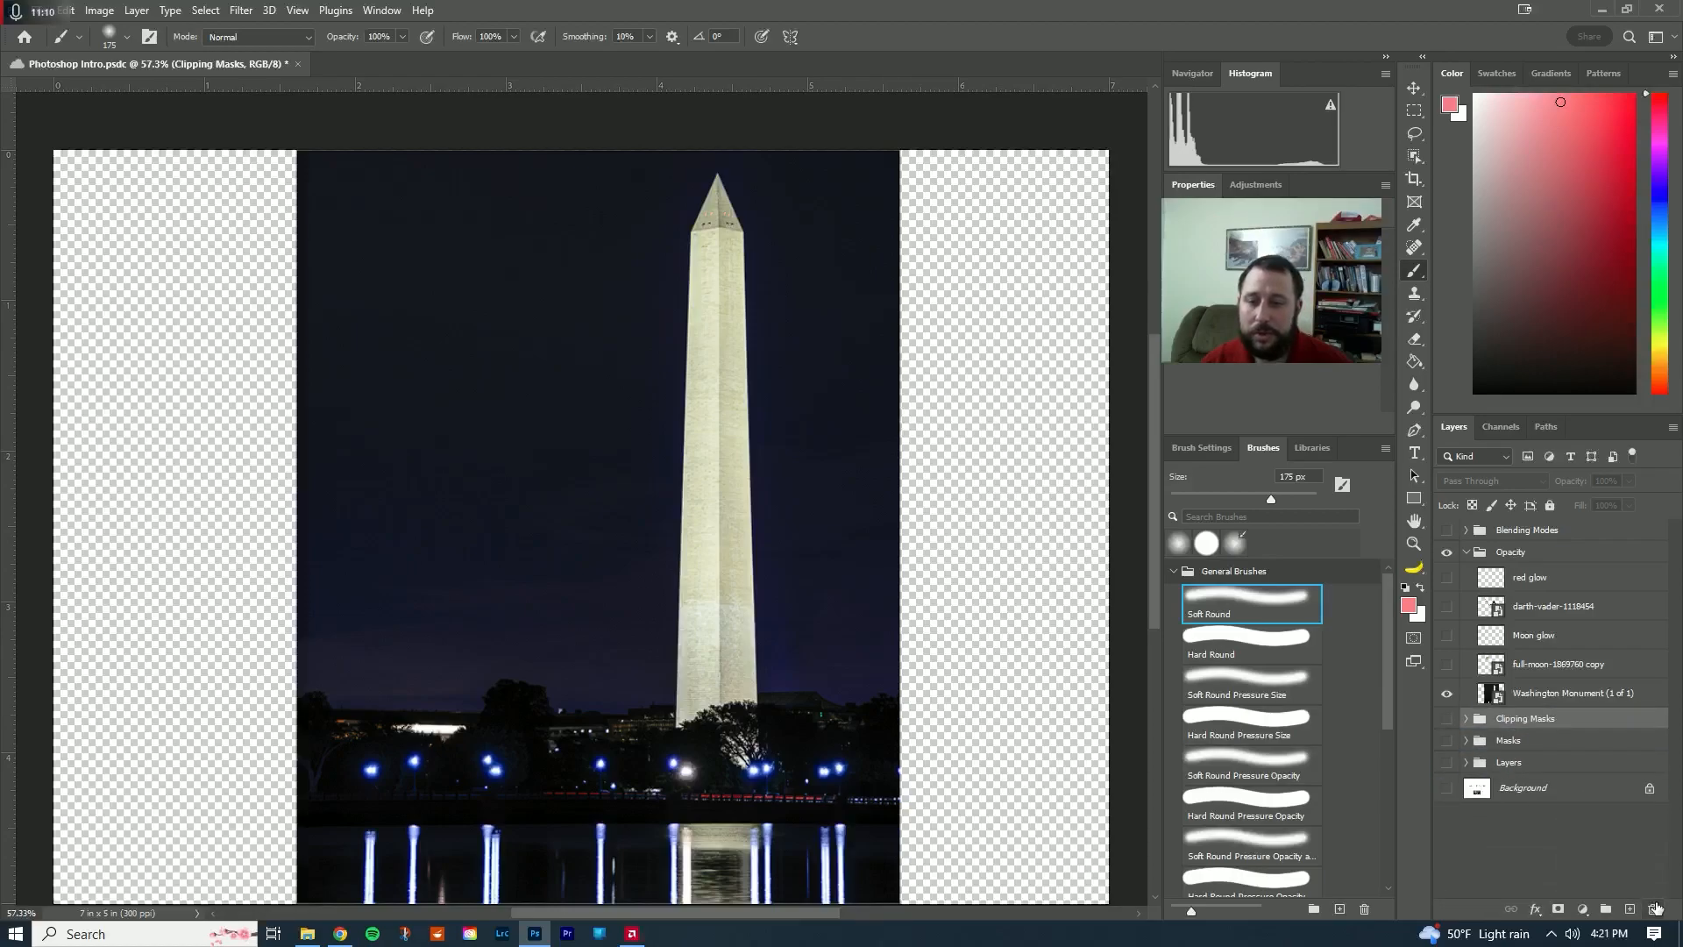
- Add a white (#ffffff) Solid Color fill layer directly above the Washington Monument layer
{"action": "left_click", "coordinate": [1562, 670]}
{"action": "left_click", "coordinate": [1583, 692]}
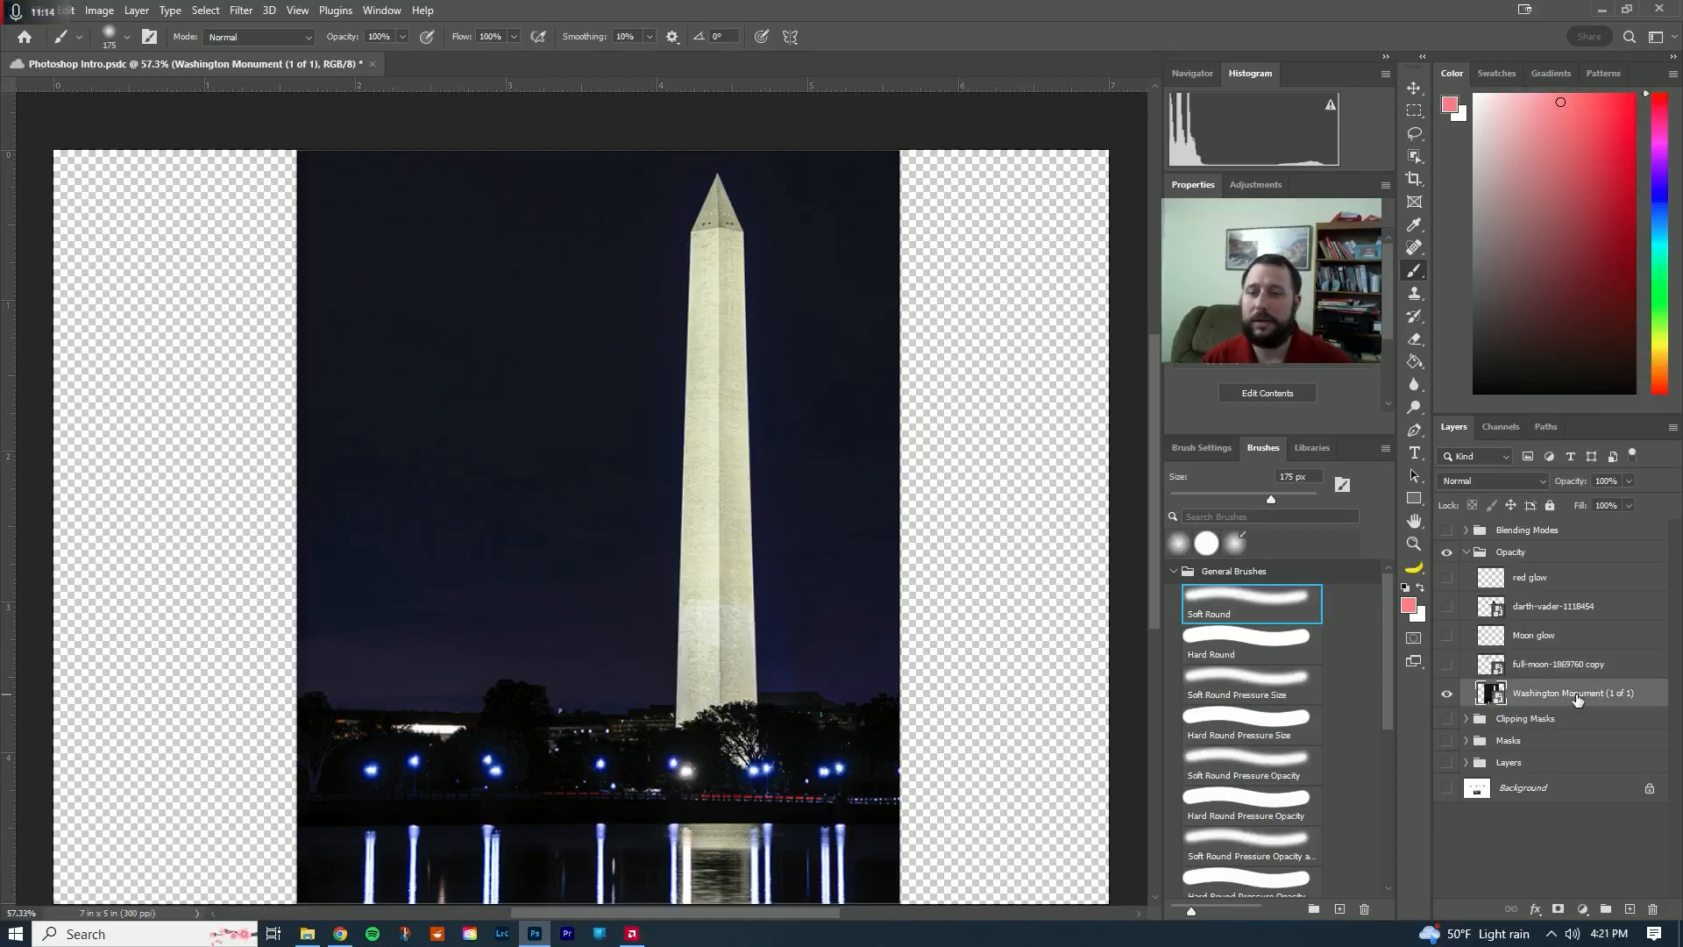
{"action": "left_click", "coordinate": [1582, 912]}
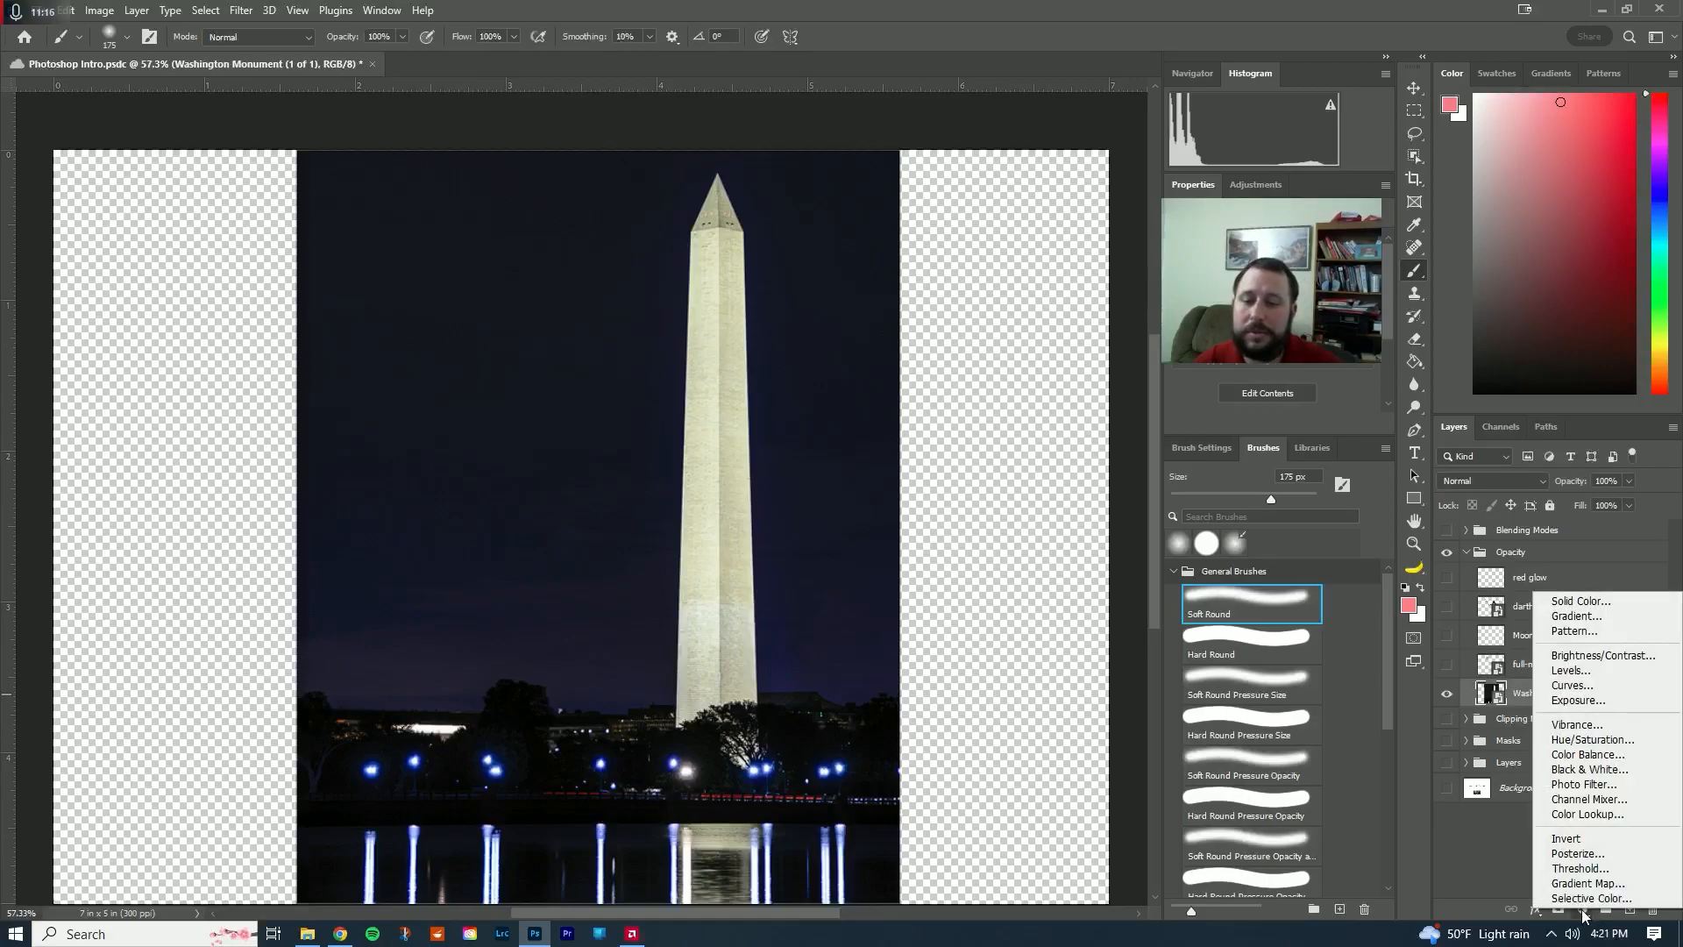
{"action": "left_click", "coordinate": [1575, 601]}
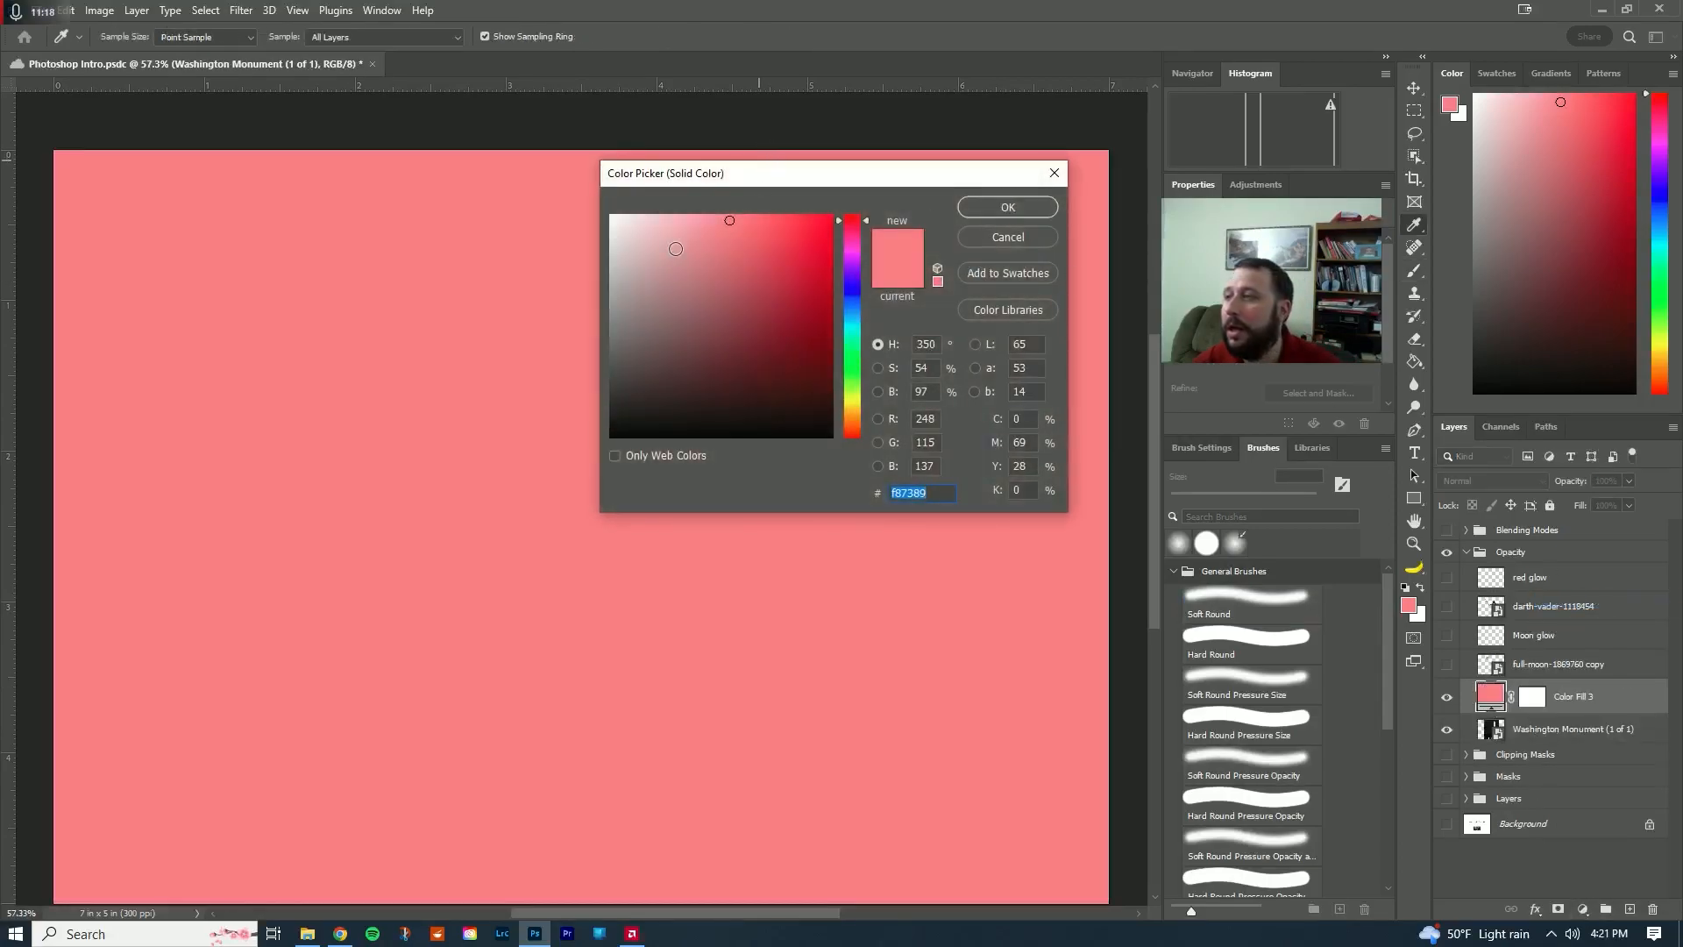
{"action": "left_click_drag", "start_coordinate": [653, 250], "coordinate": [575, 207]}
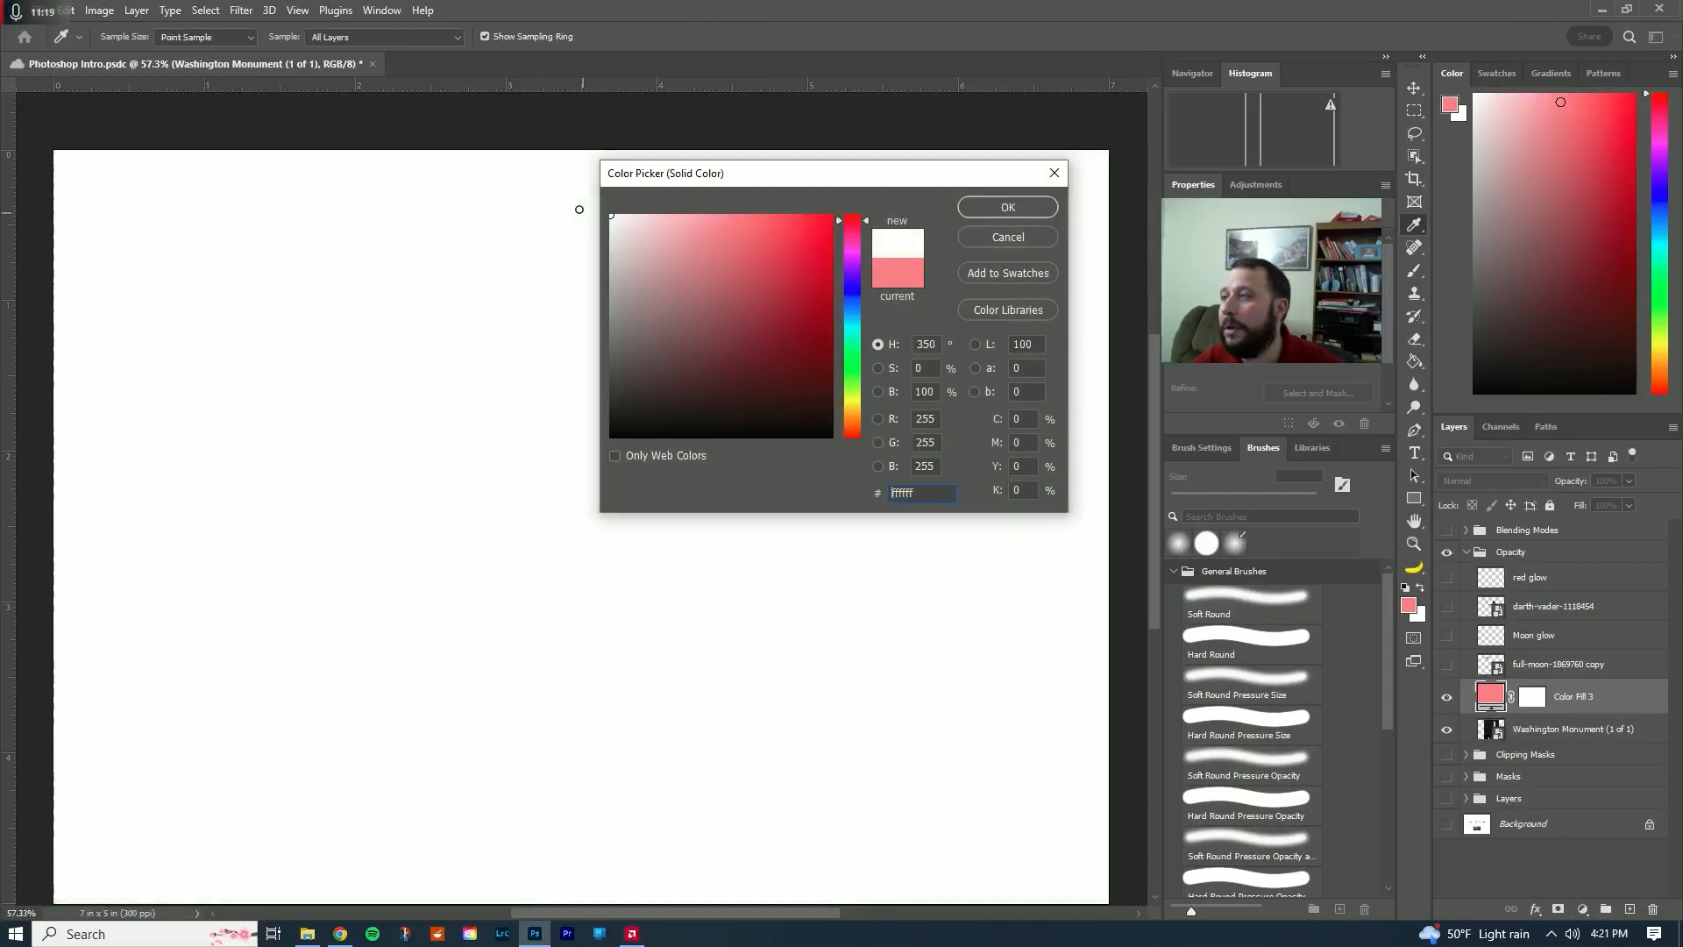
{"action": "left_click", "coordinate": [989, 206]}
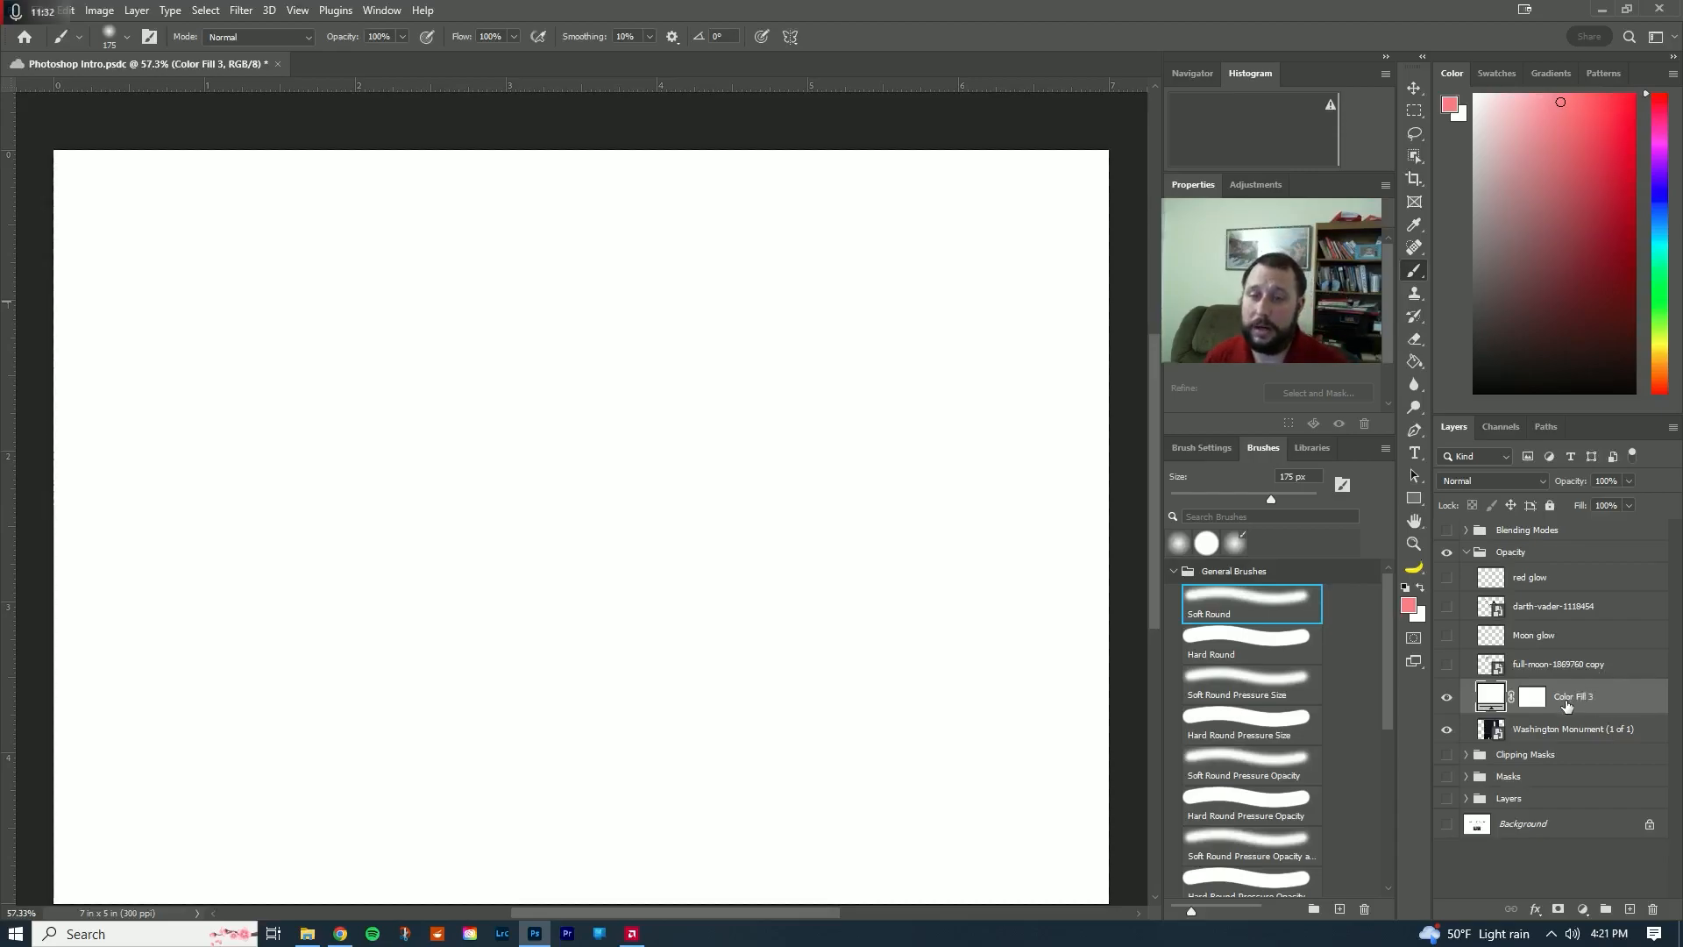
- Move the white fill layer below the Washington Monument layer, compare with it hidden, and show the full-moon copy layer
{"action": "left_click_drag", "start_coordinate": [1567, 703], "coordinate": [1559, 743]}
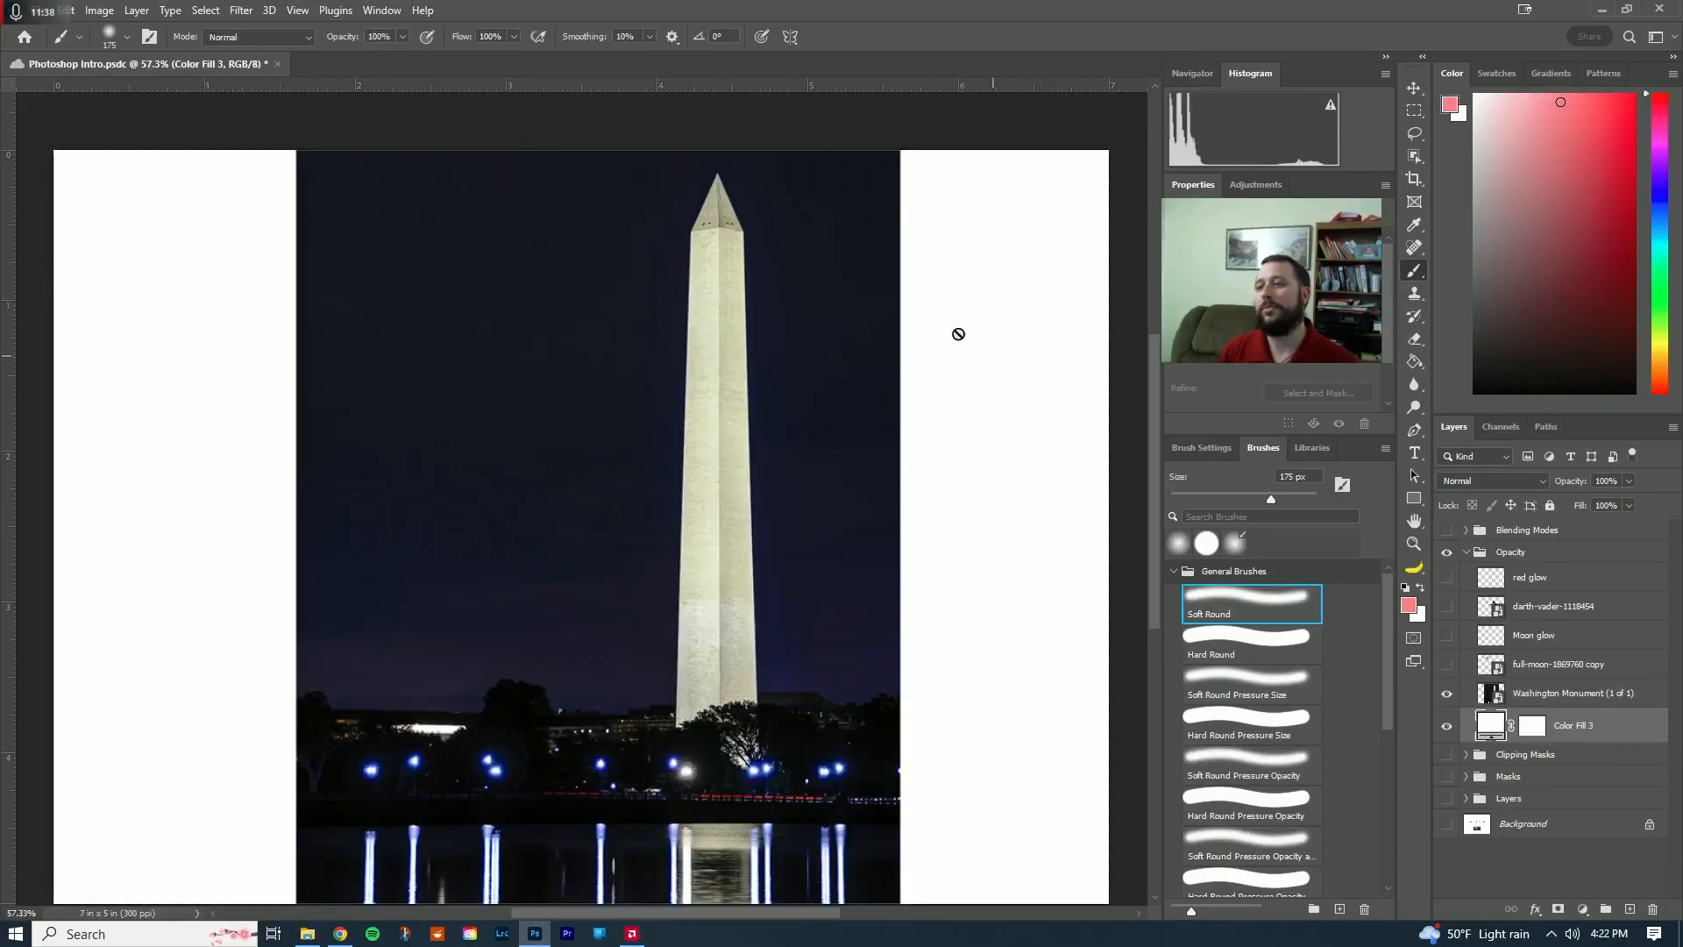
{"action": "left_click", "coordinate": [1446, 726]}
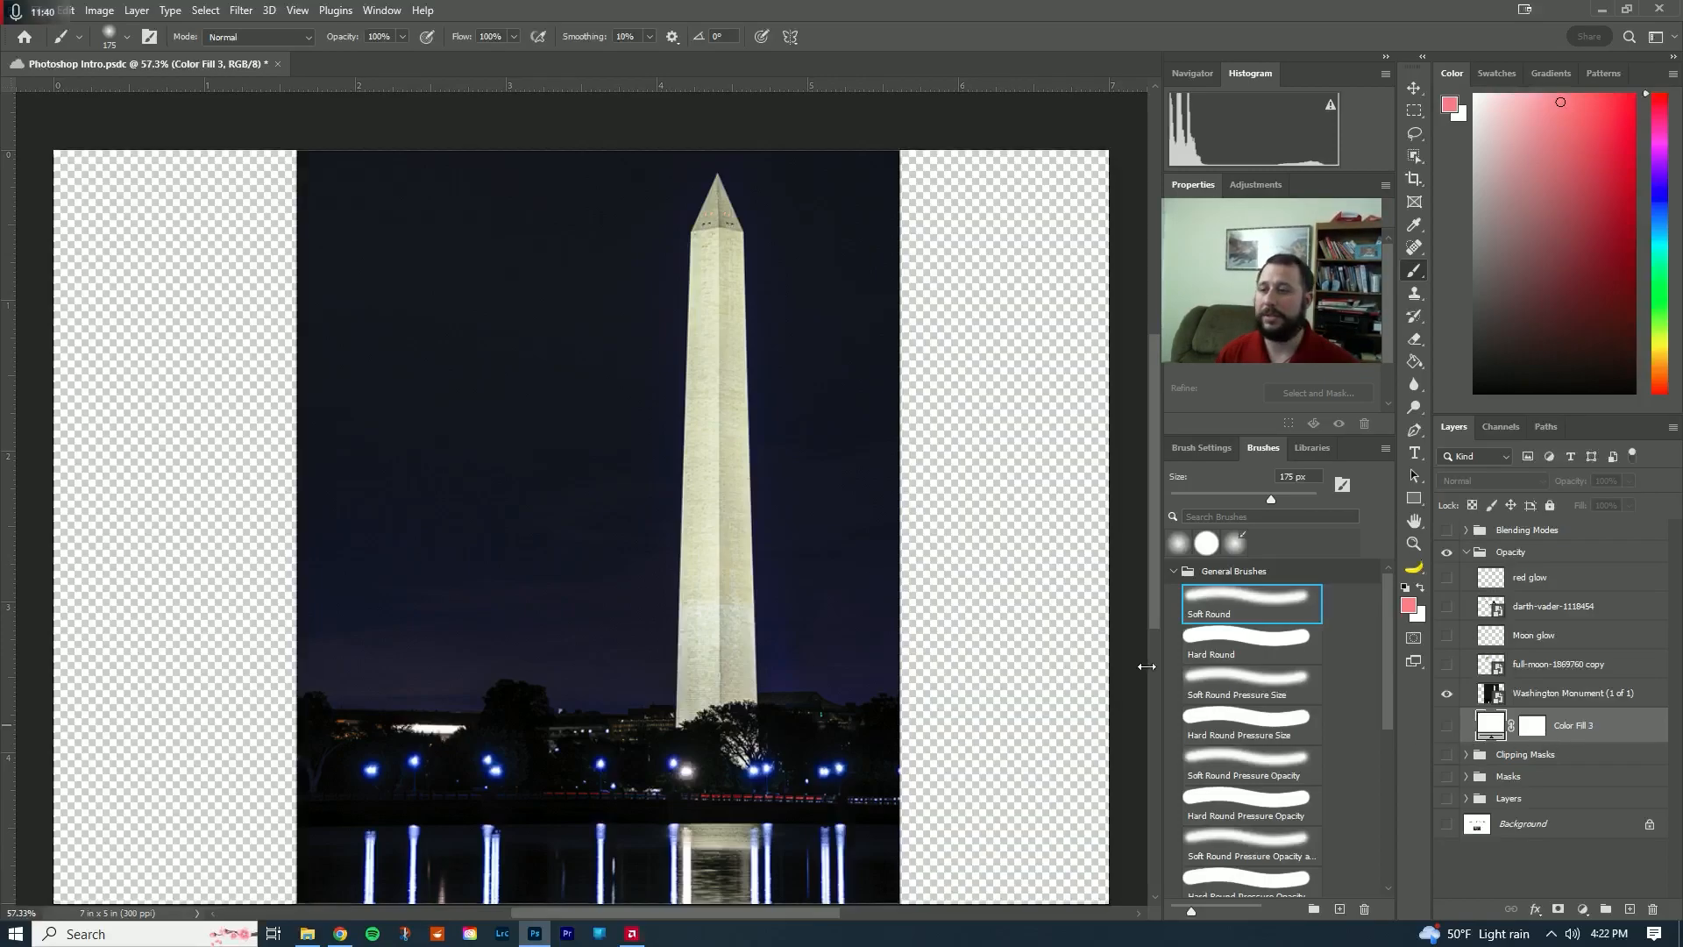
{"action": "left_click", "coordinate": [1446, 726]}
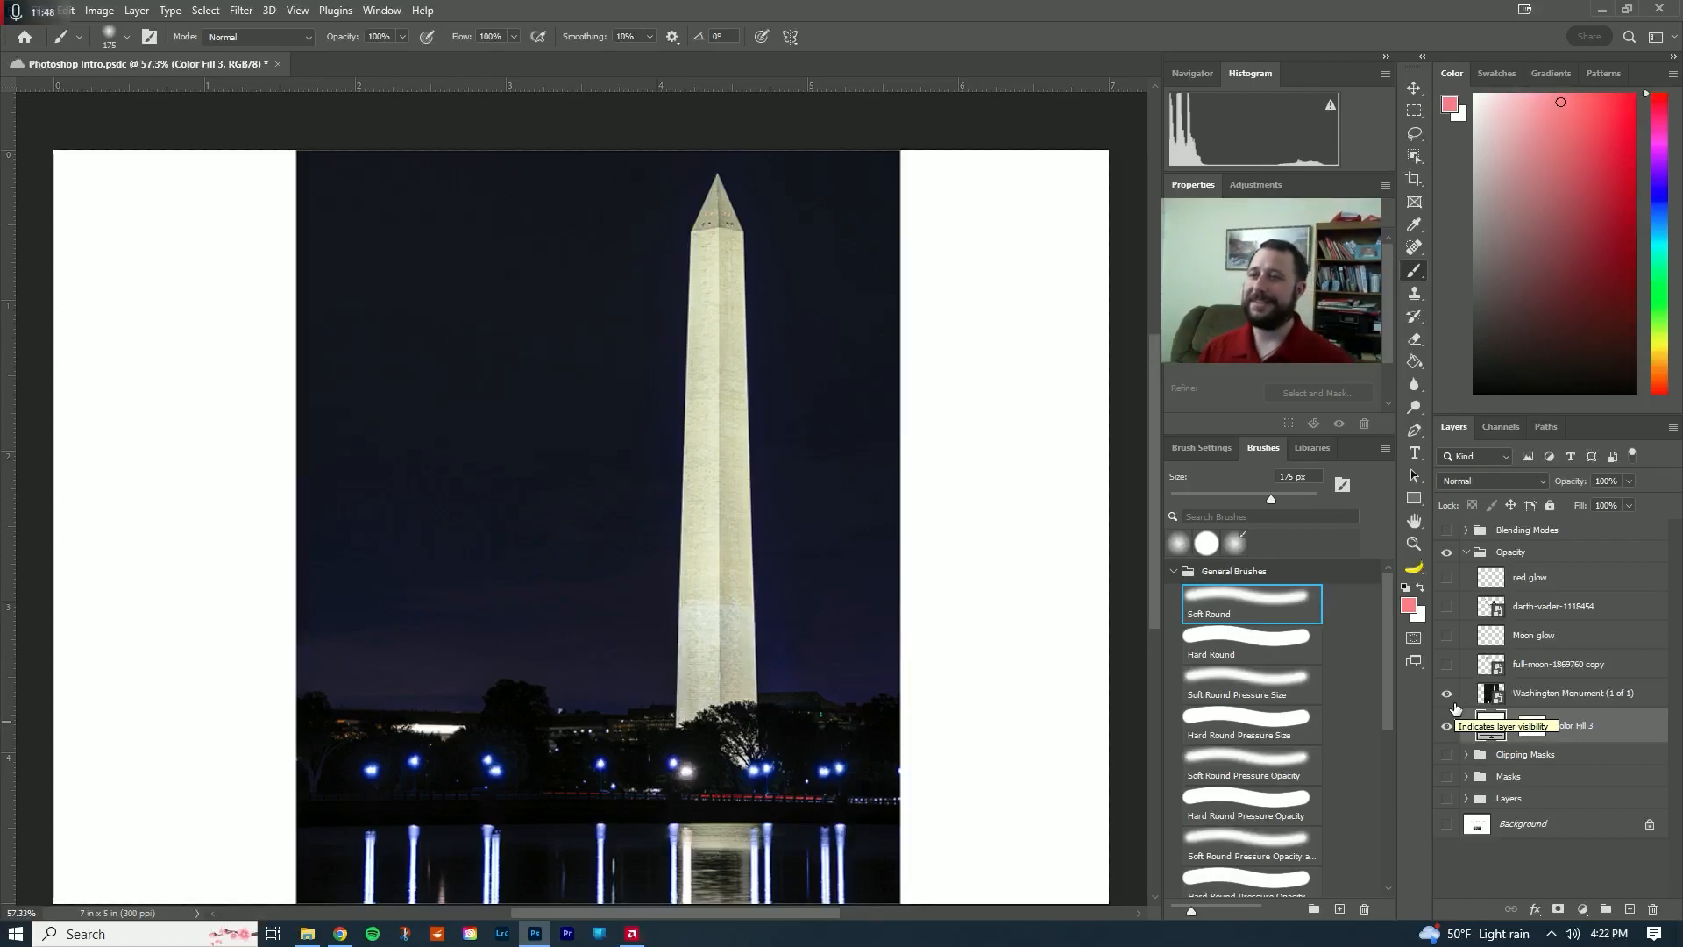
{"action": "left_click", "coordinate": [1533, 667]}
{"action": "left_click", "coordinate": [1446, 663]}
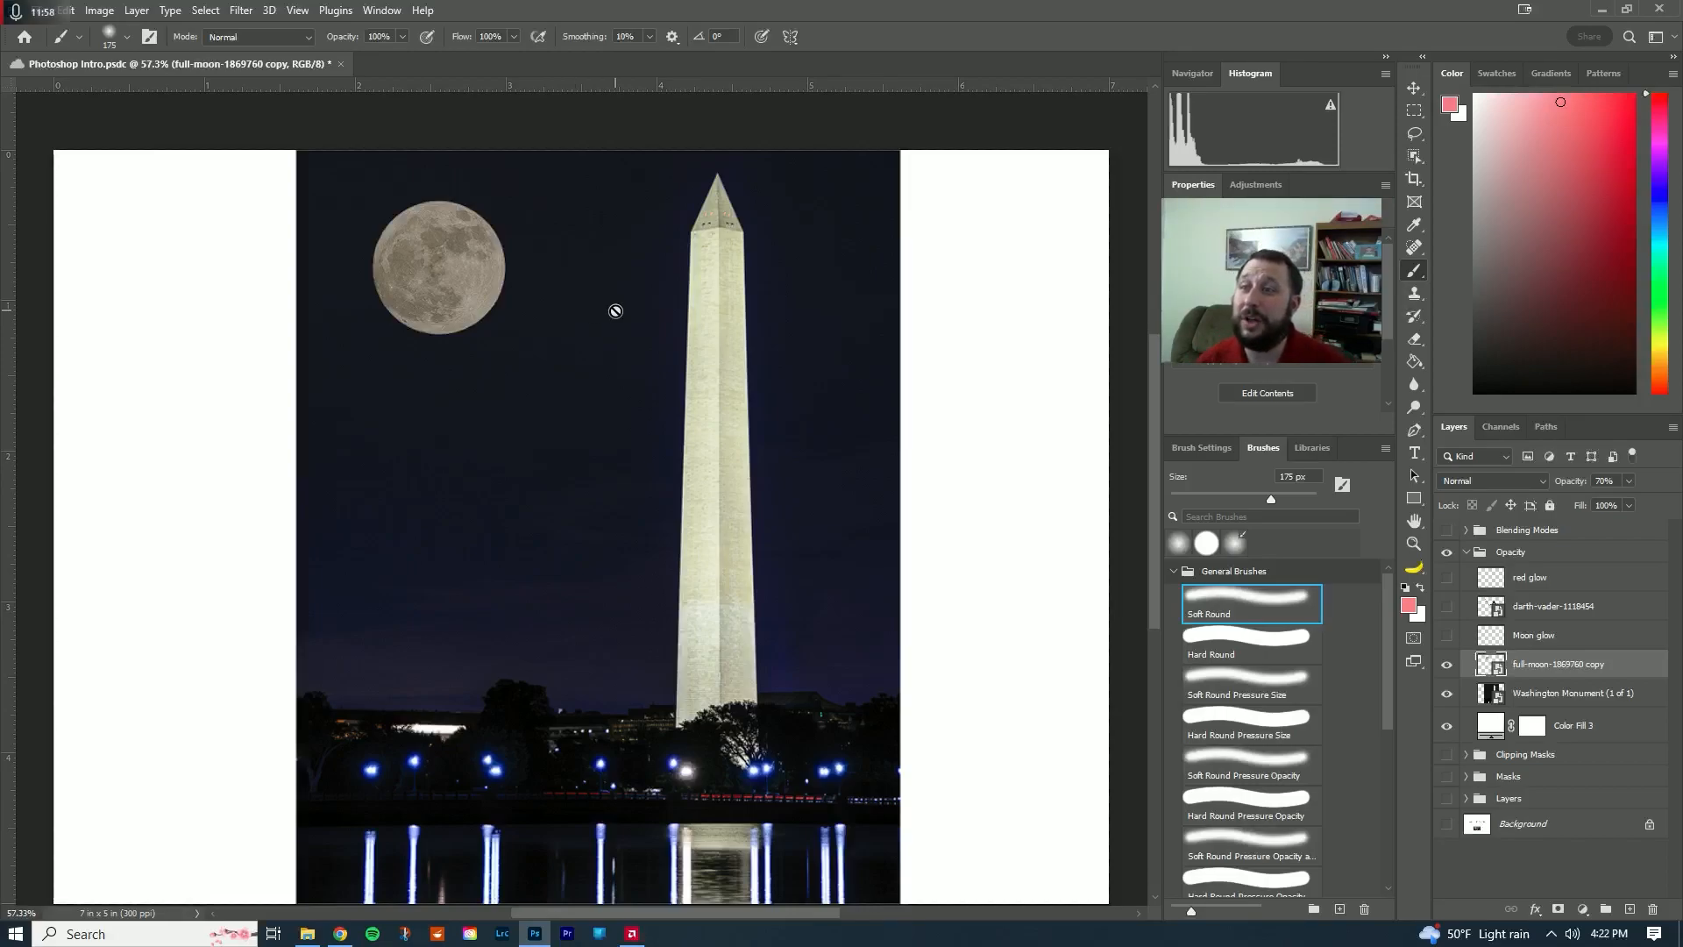
- Create a layer named "Moon glow" above the existing Moon glow layer and delete the old one
{"action": "left_click", "coordinate": [1540, 636]}
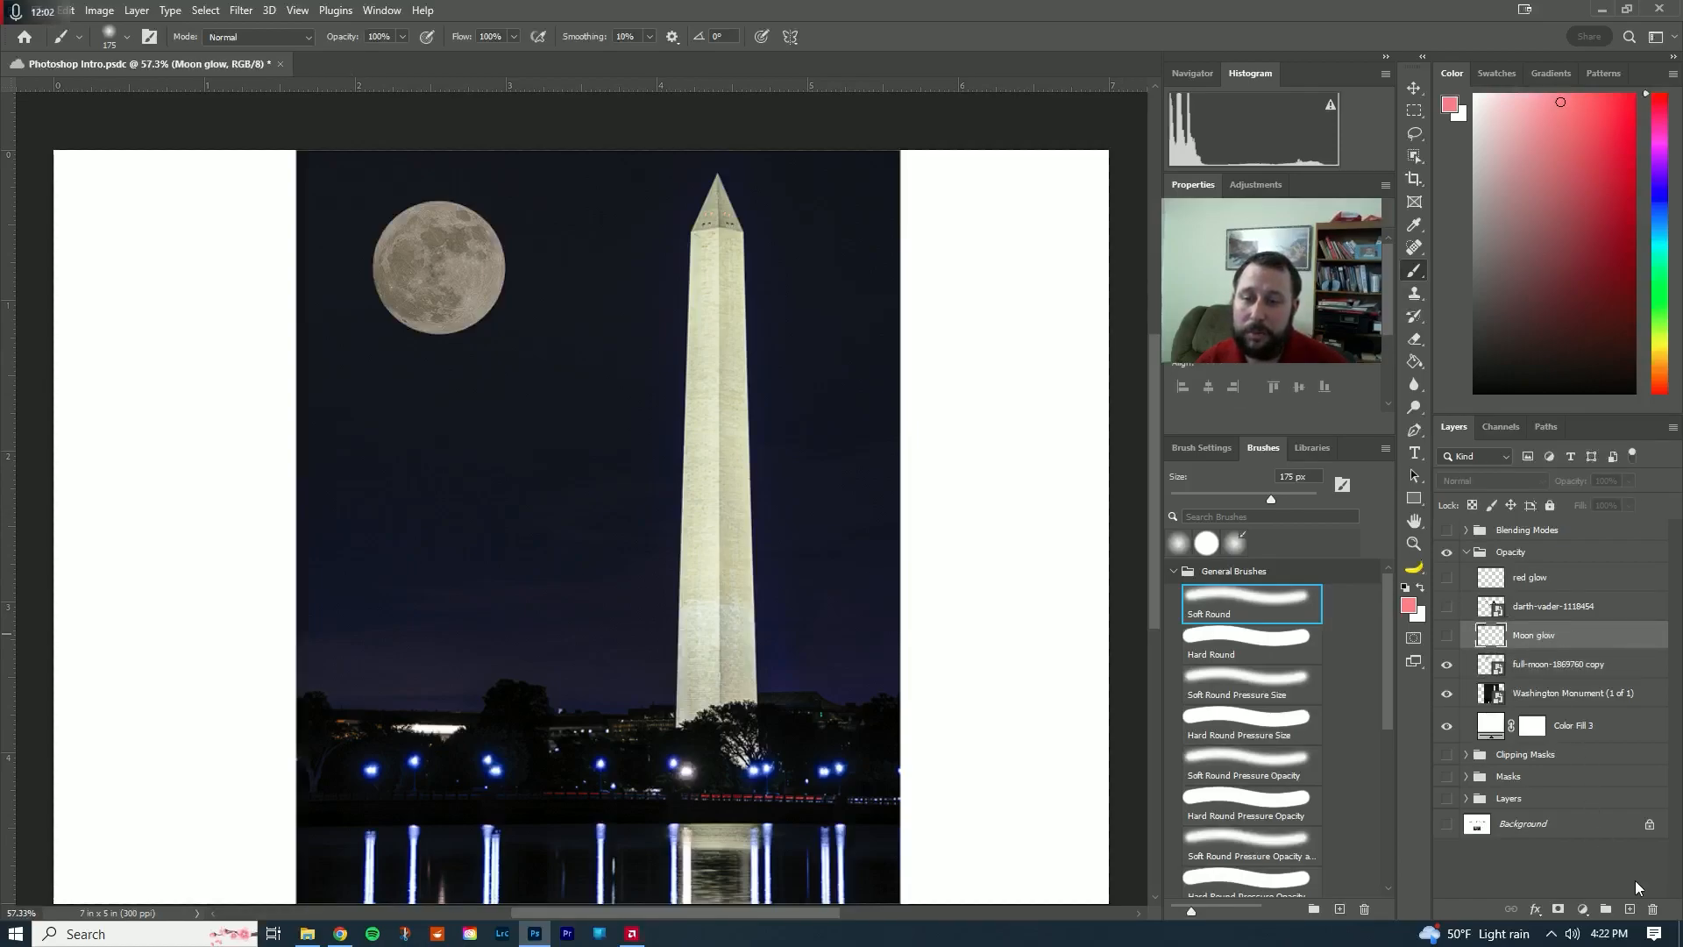
{"action": "left_click", "coordinate": [1629, 909]}
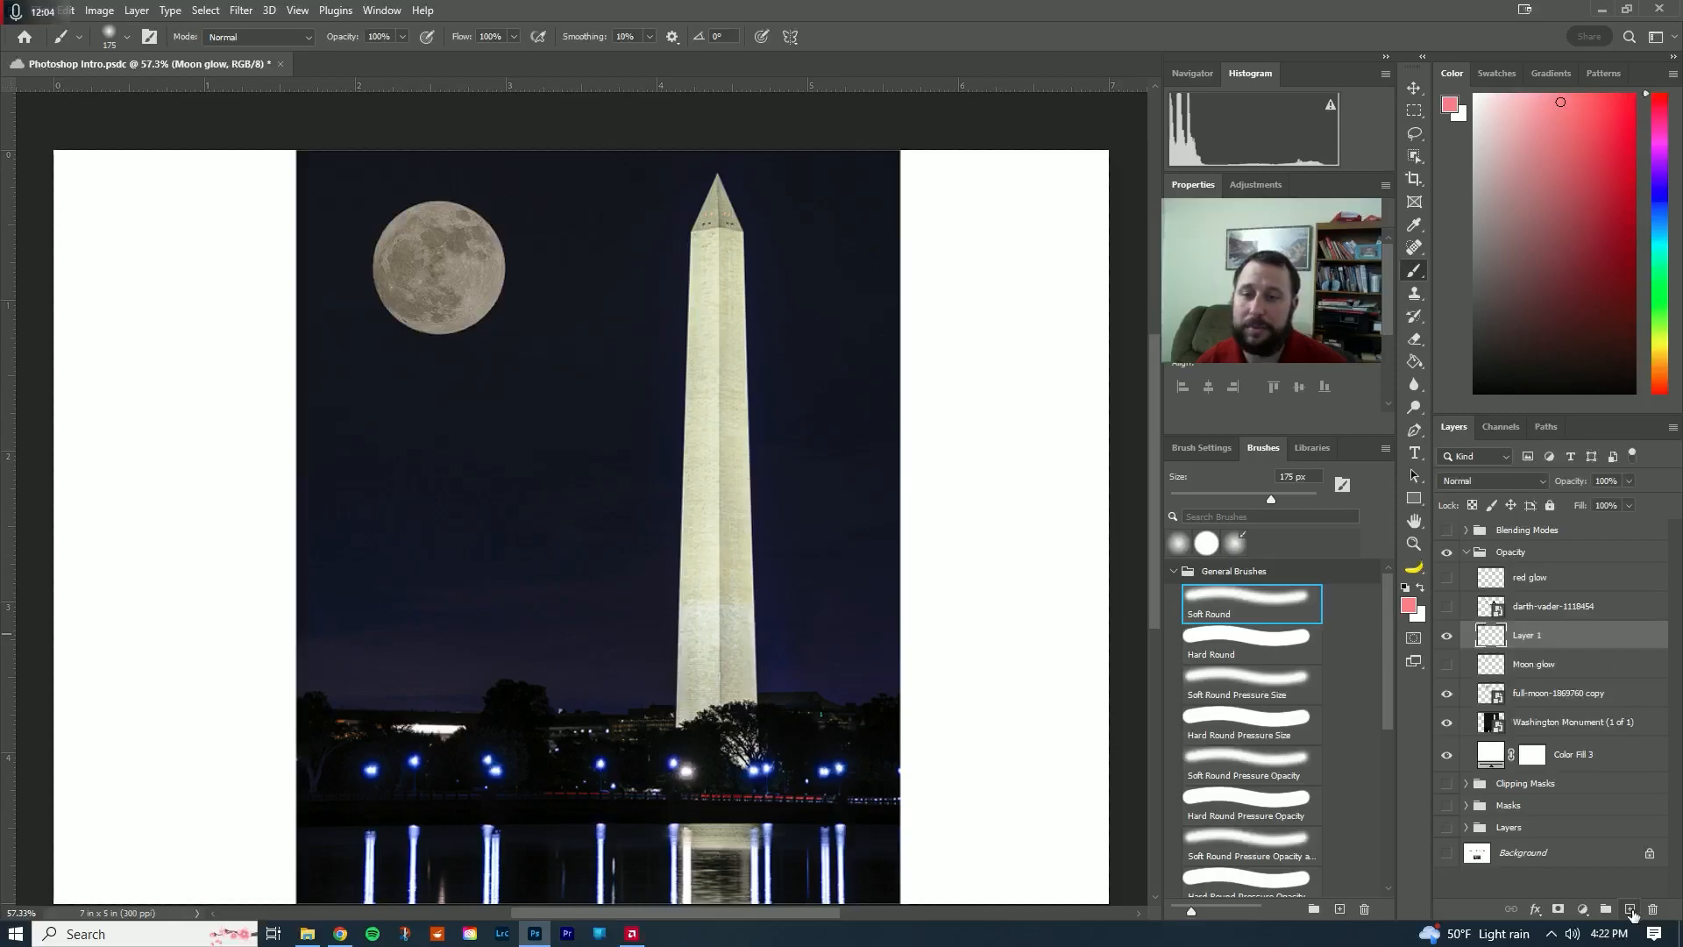
{"action": "double_click", "coordinate": [1527, 637]}
{"action": "type", "text": "Moon glow"}
{"action": "key", "text": "Return"}
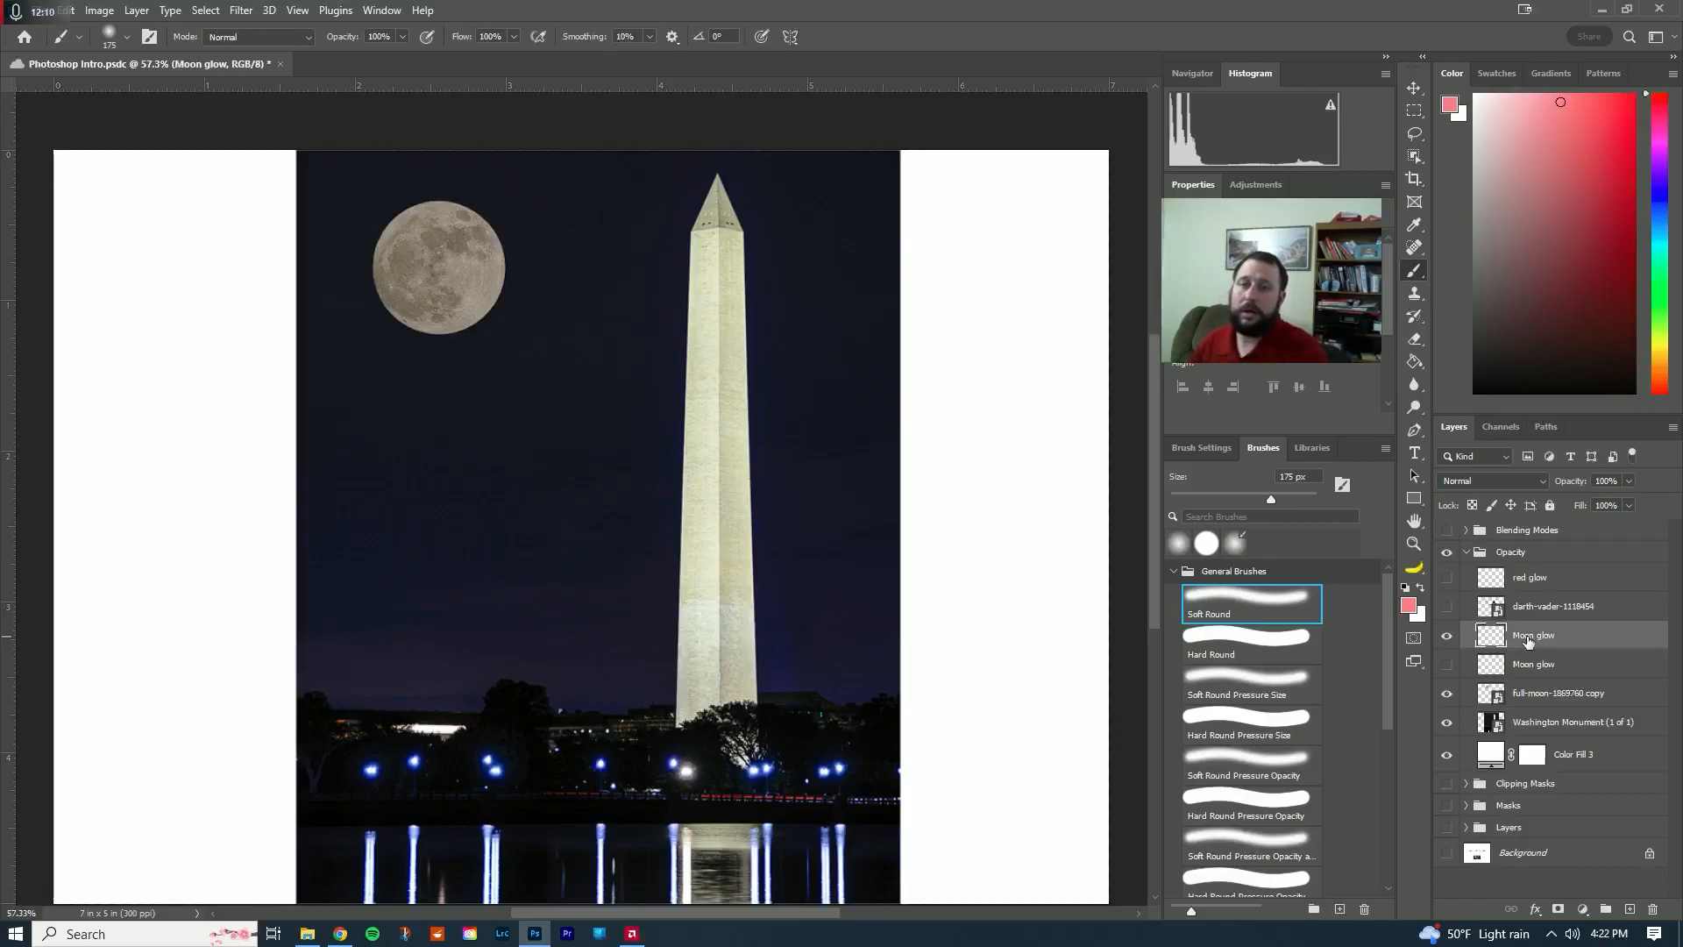
{"action": "left_click_drag", "start_coordinate": [1545, 671], "coordinate": [1653, 909]}
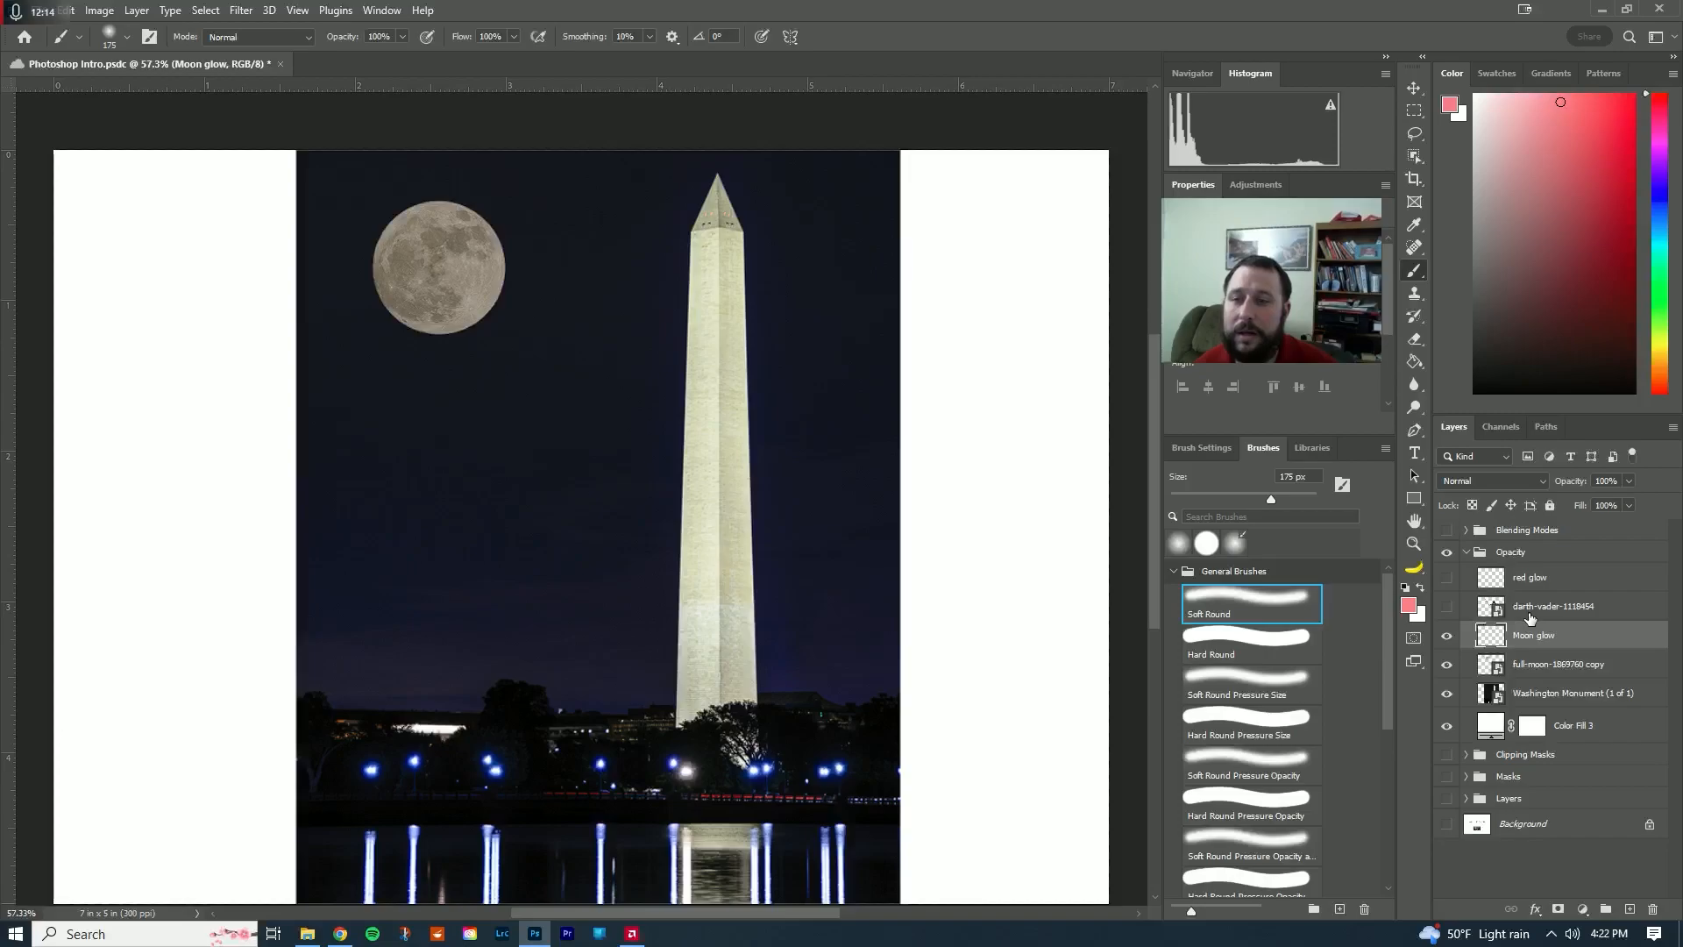
- Set the foreground color to light blue and the brush flow to 28%
{"action": "left_click_drag", "start_coordinate": [1655, 225], "coordinate": [1655, 225]}
{"action": "mouse_move", "coordinate": [1523, 120]}
{"action": "left_mouse_down"}
{"action": "mouse_move", "coordinate": [1534, 103]}
{"action": "mouse_move", "coordinate": [1510, 104]}
{"action": "left_mouse_up"}
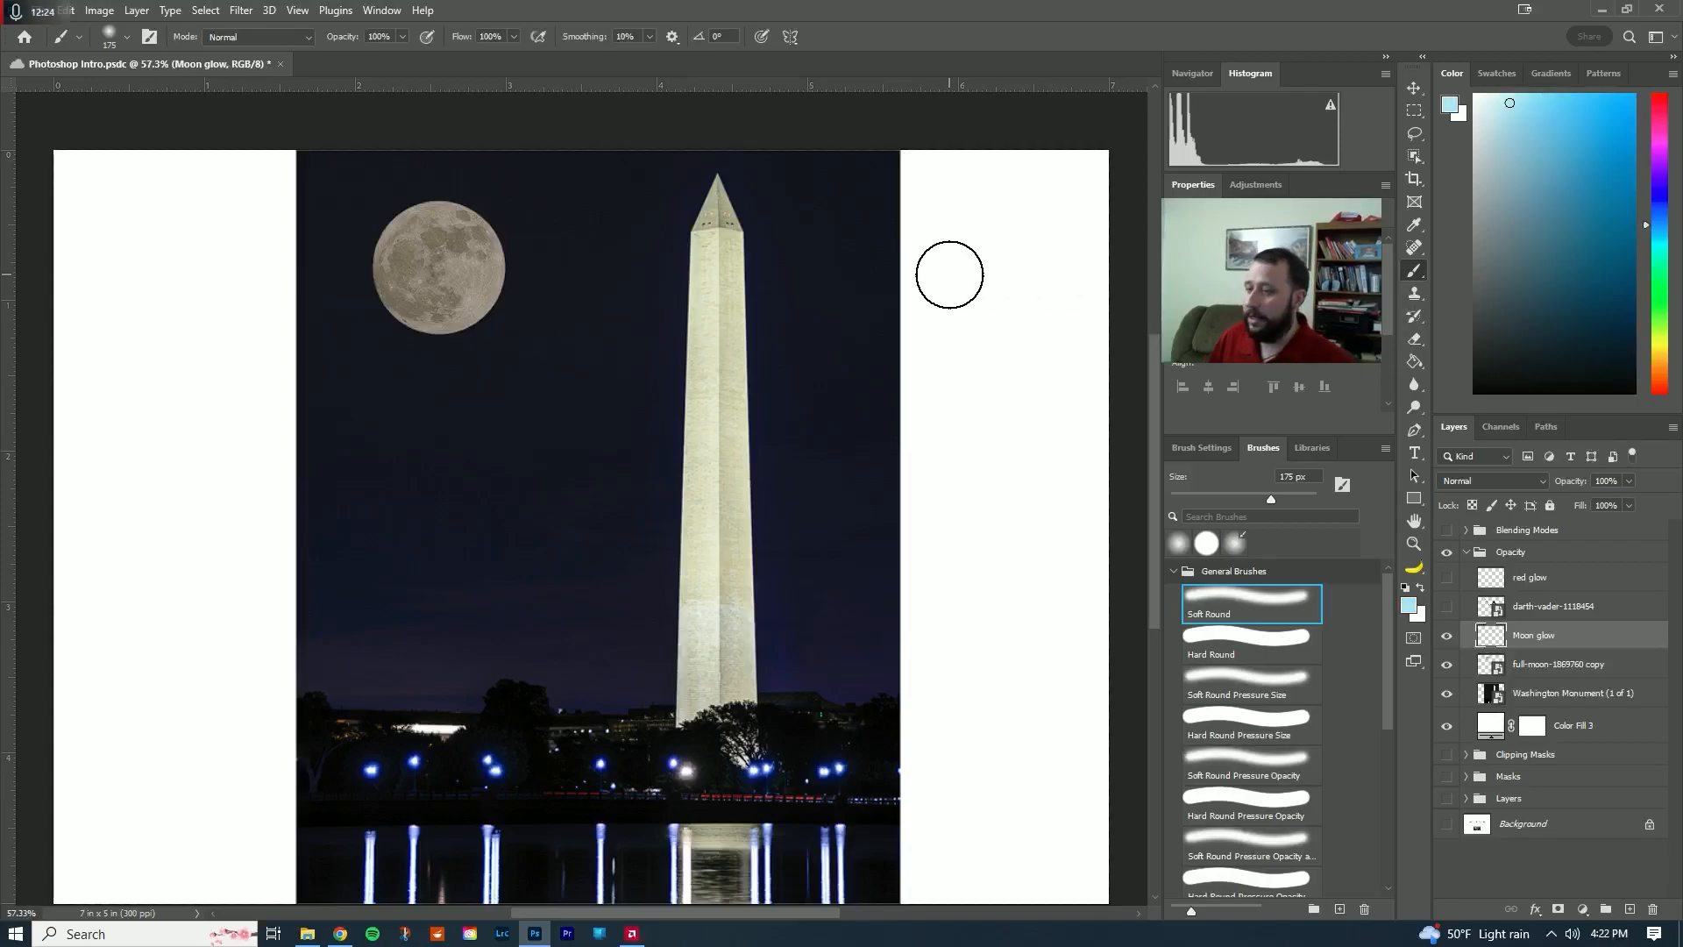
{"action": "mouse_move", "coordinate": [463, 40]}
{"action": "left_mouse_down"}
{"action": "mouse_move", "coordinate": [392, 44]}
{"action": "mouse_move", "coordinate": [412, 44]}
{"action": "left_mouse_up"}
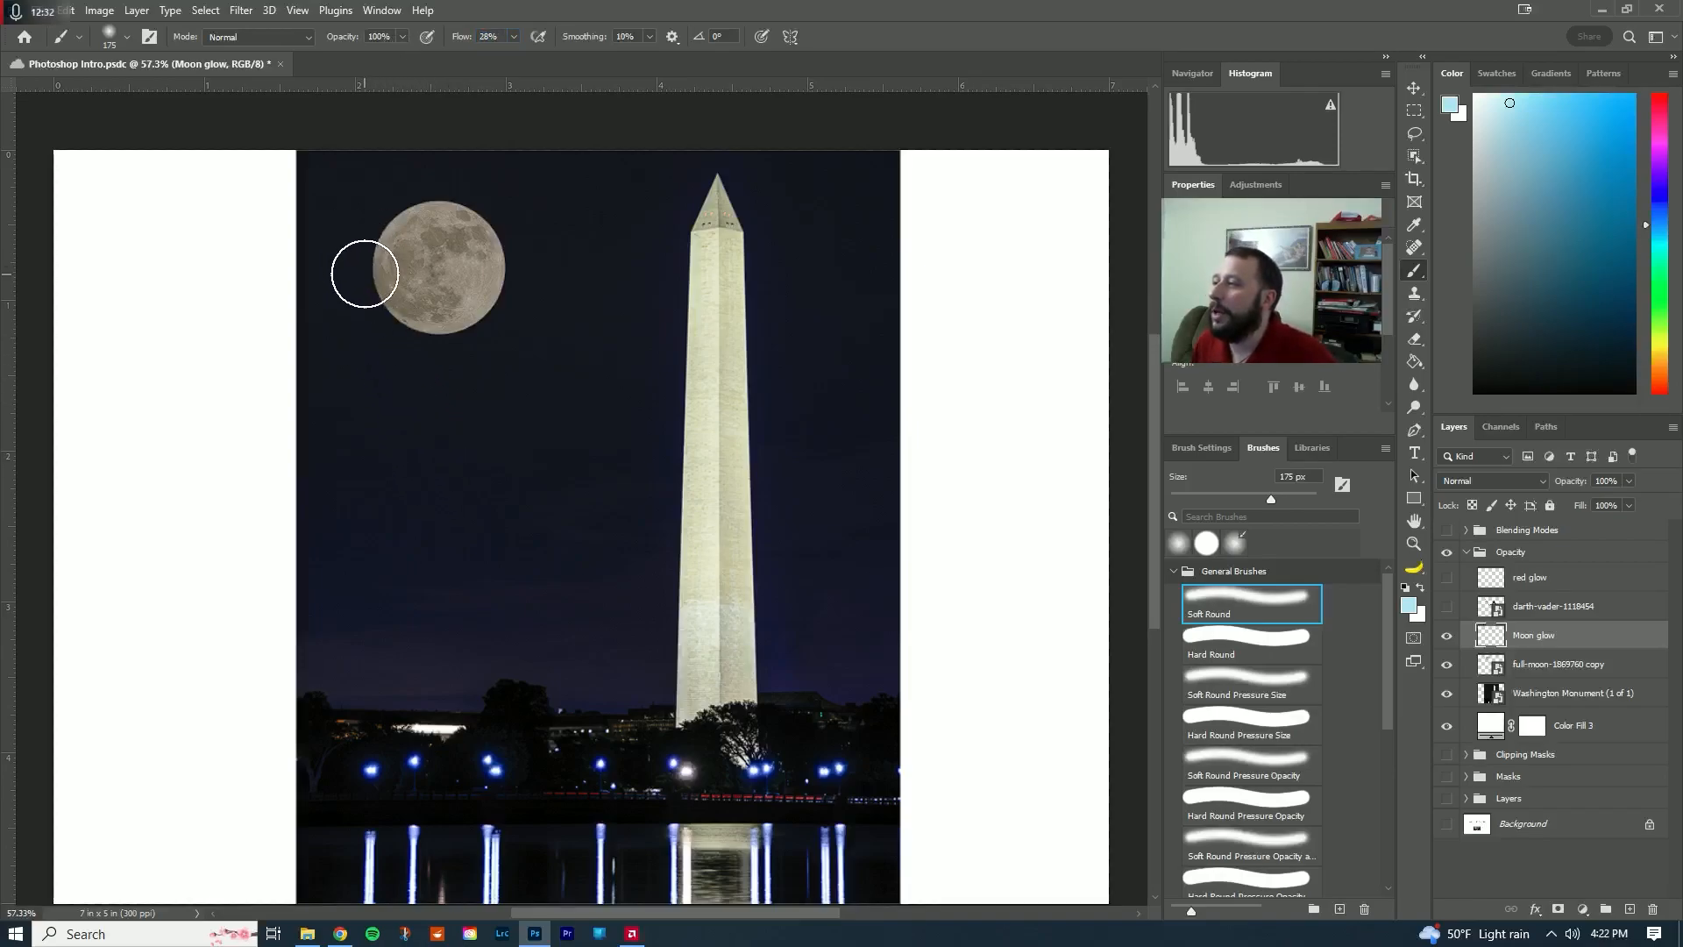
- Paint a light blue glow around the moon's rim and down the monument's moon-facing edge with a 90 px brush
{"action": "key", "text": "bracketleft"}
{"action": "key", "text": "bracketleft"}
{"action": "key", "text": "bracketleft"}
{"action": "key", "text": "bracketleft"}
{"action": "mouse_move", "coordinate": [368, 274]}
{"action": "left_mouse_down"}
{"action": "mouse_move", "coordinate": [389, 317]}
{"action": "mouse_move", "coordinate": [469, 324]}
{"action": "mouse_move", "coordinate": [496, 300]}
{"action": "mouse_move", "coordinate": [500, 257]}
{"action": "mouse_move", "coordinate": [486, 218]}
{"action": "mouse_move", "coordinate": [438, 204]}
{"action": "mouse_move", "coordinate": [369, 263]}
{"action": "left_mouse_up"}
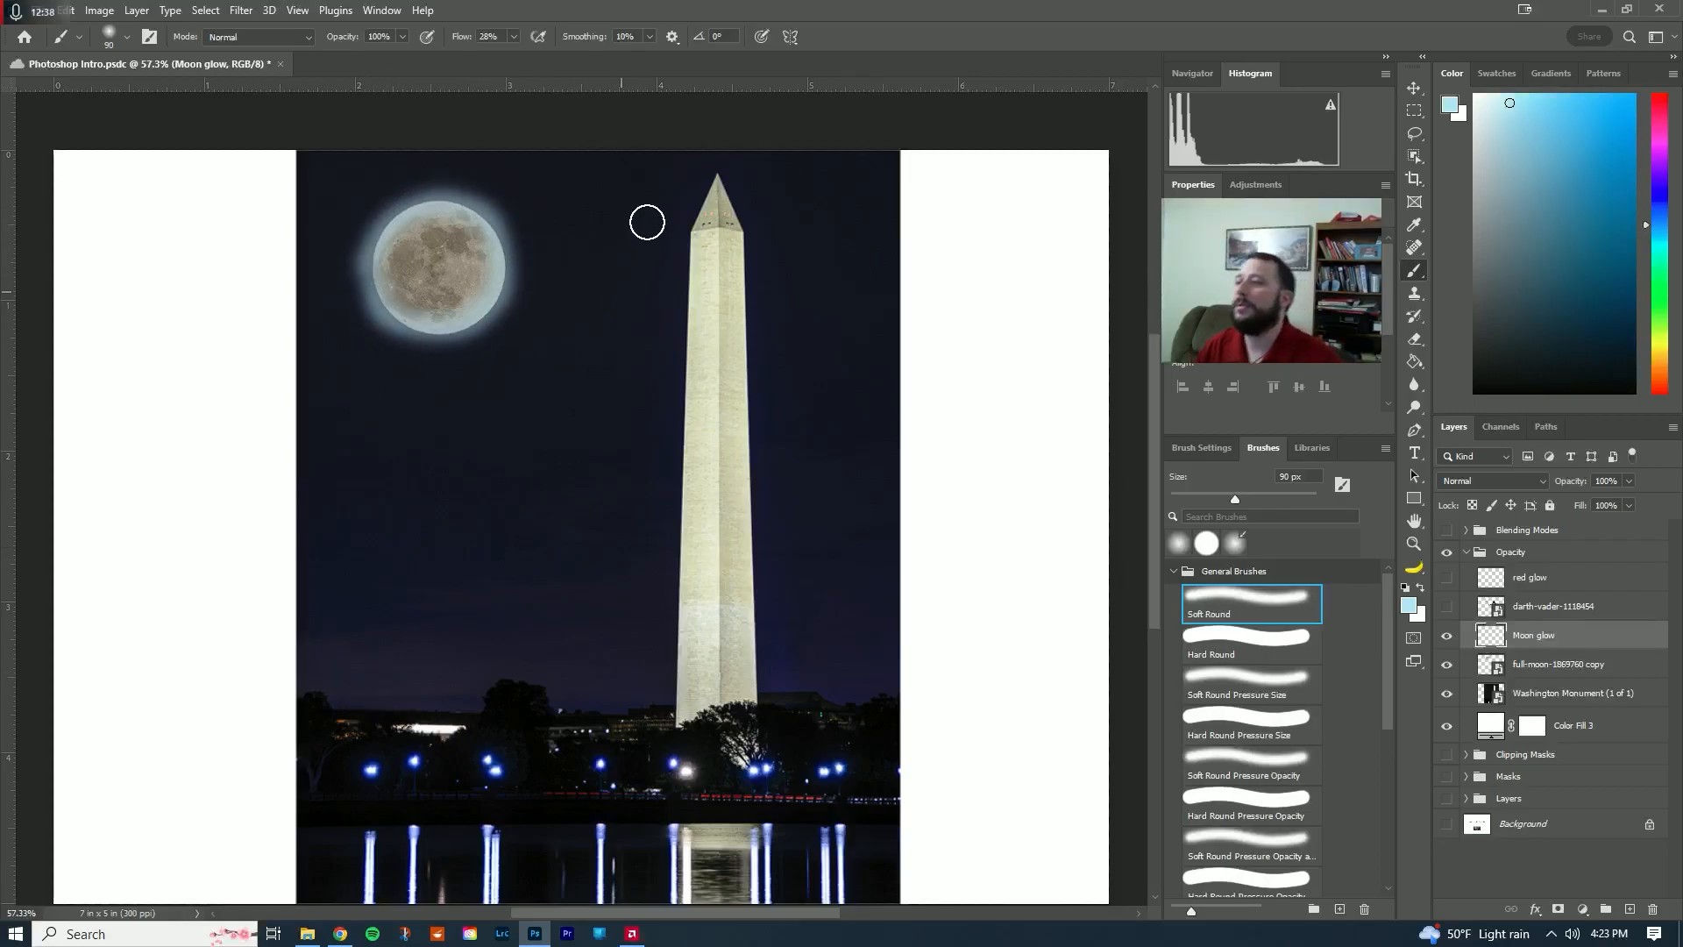
{"action": "mouse_move", "coordinate": [708, 192]}
{"action": "left_mouse_down"}
{"action": "mouse_move", "coordinate": [681, 255]}
{"action": "mouse_move", "coordinate": [676, 643]}
{"action": "mouse_move", "coordinate": [692, 216]}
{"action": "left_mouse_up"}
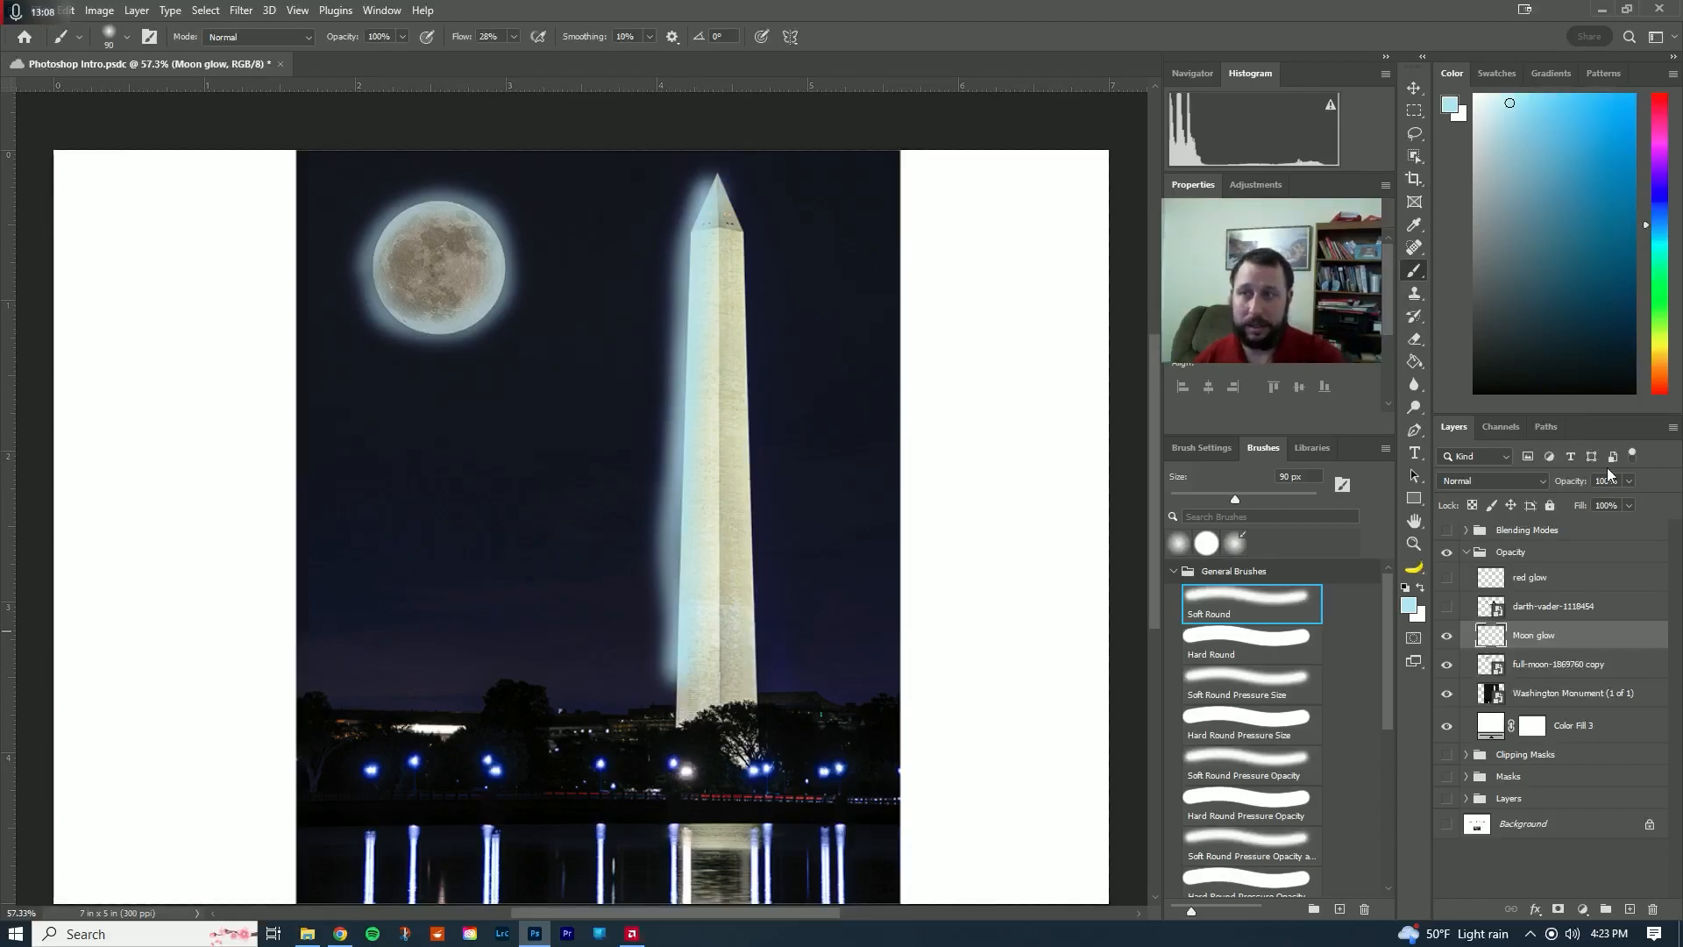
- Lower the Moon glow layer's opacity to 41%
{"action": "left_click", "coordinate": [1629, 482]}
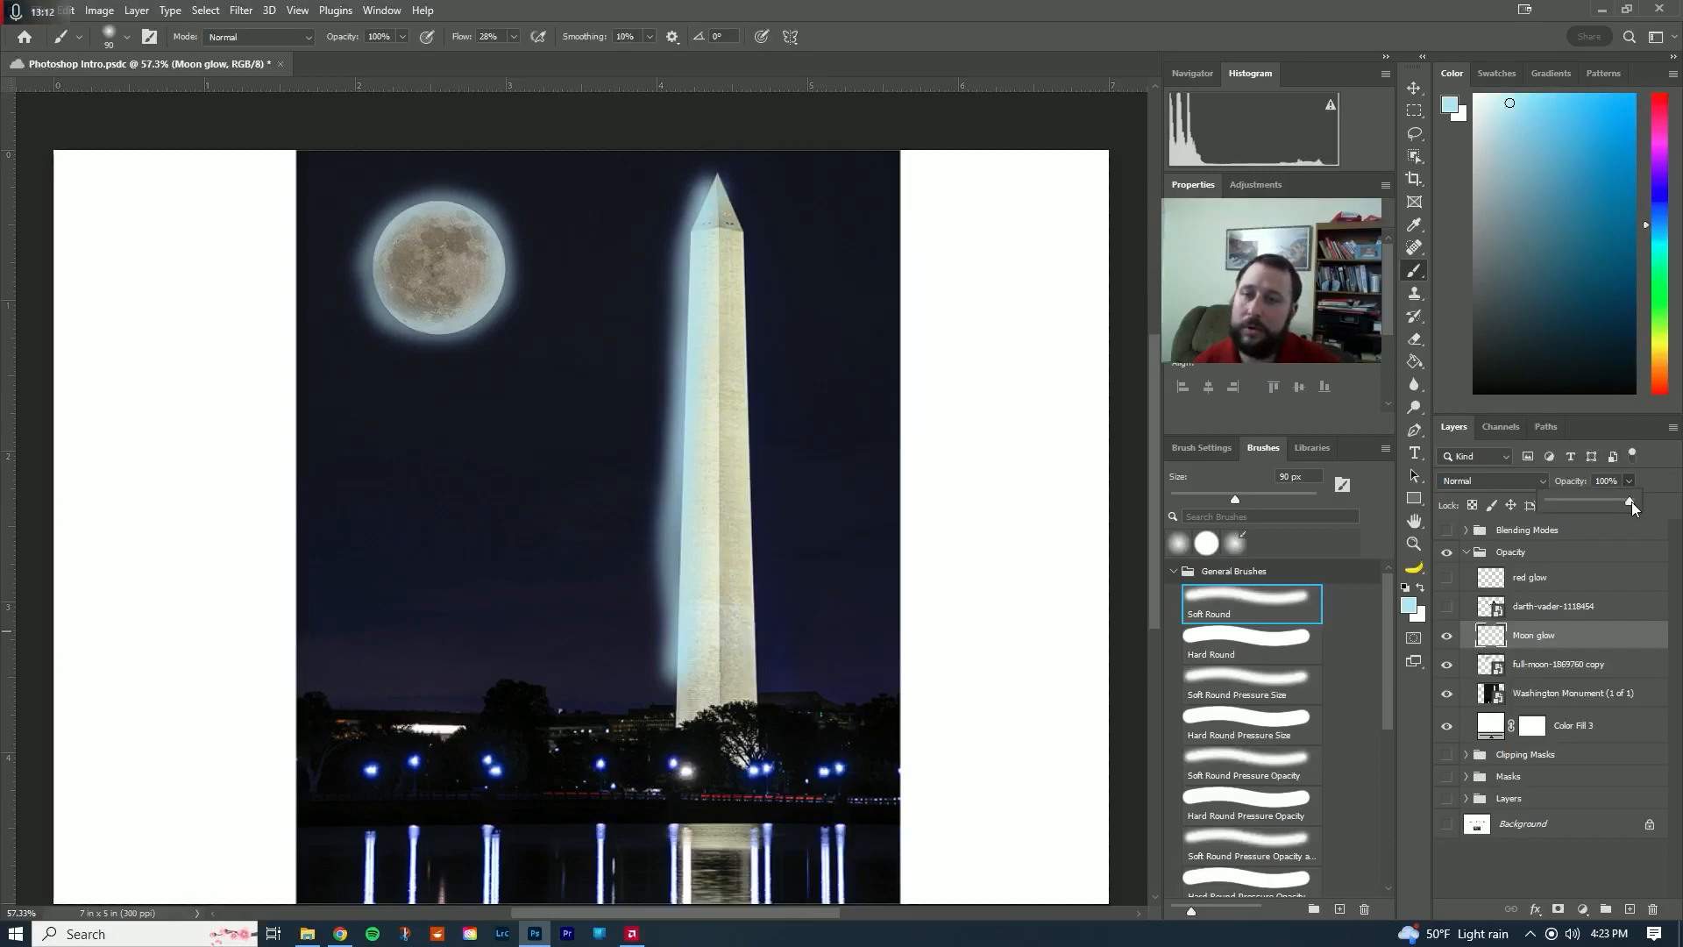
{"action": "mouse_move", "coordinate": [1571, 503]}
{"action": "left_mouse_down"}
{"action": "mouse_move", "coordinate": [1651, 510]}
{"action": "mouse_move", "coordinate": [1563, 507]}
{"action": "left_mouse_up"}
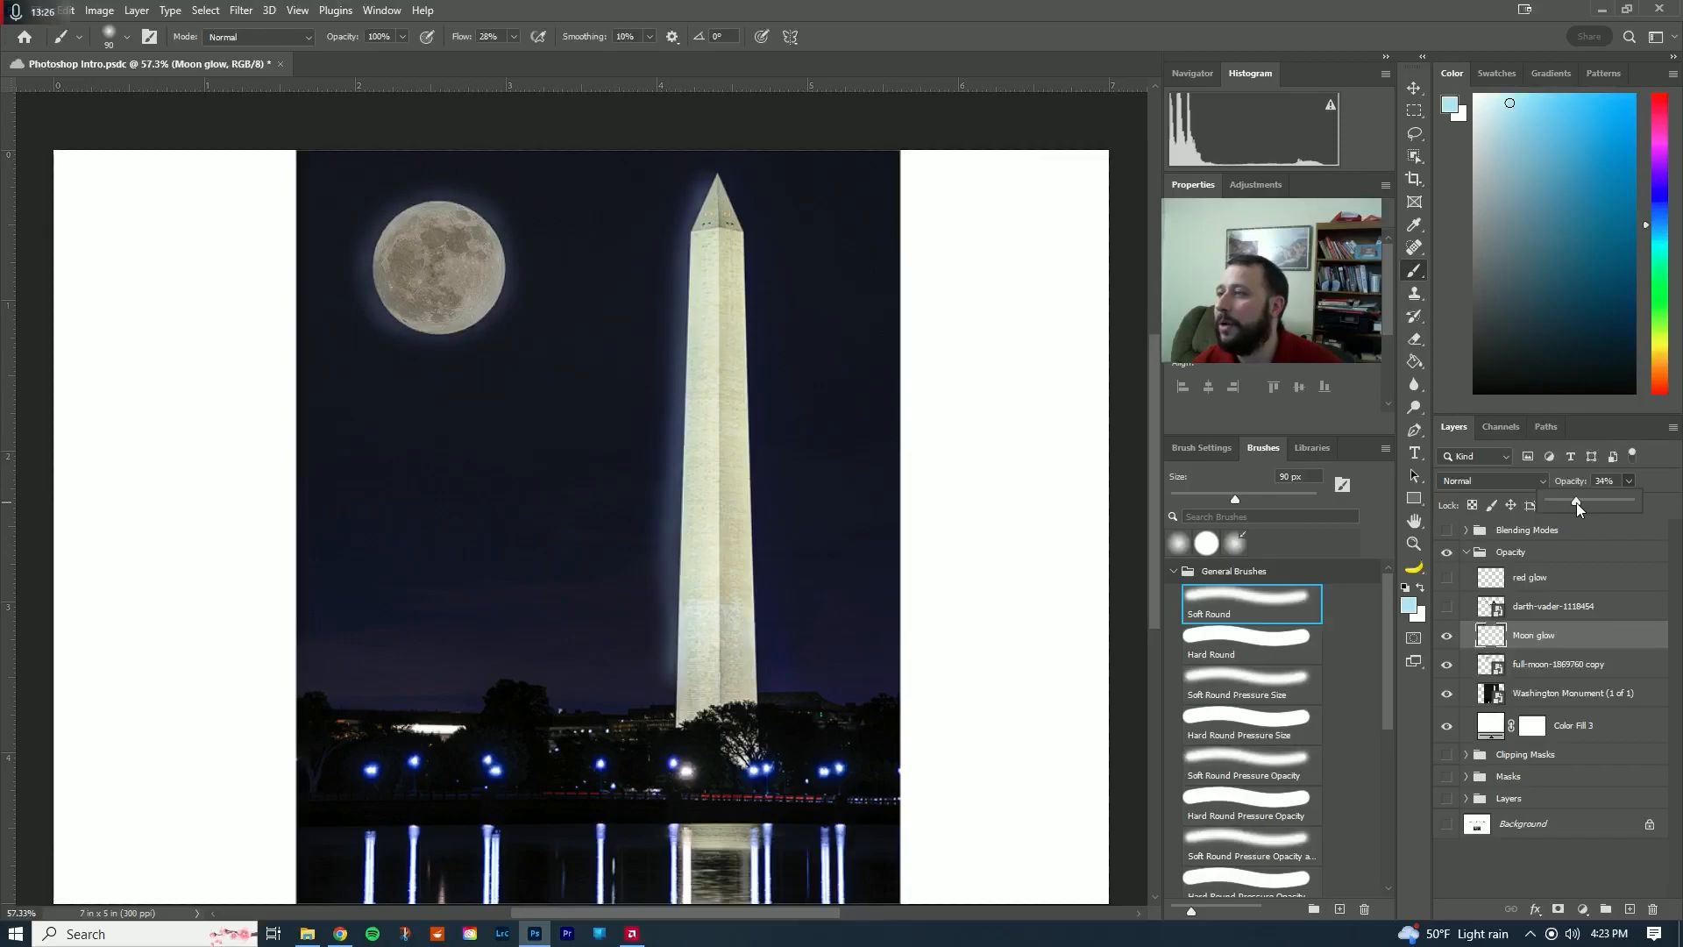
{"action": "left_click_drag", "start_coordinate": [1587, 502], "coordinate": [1588, 502]}
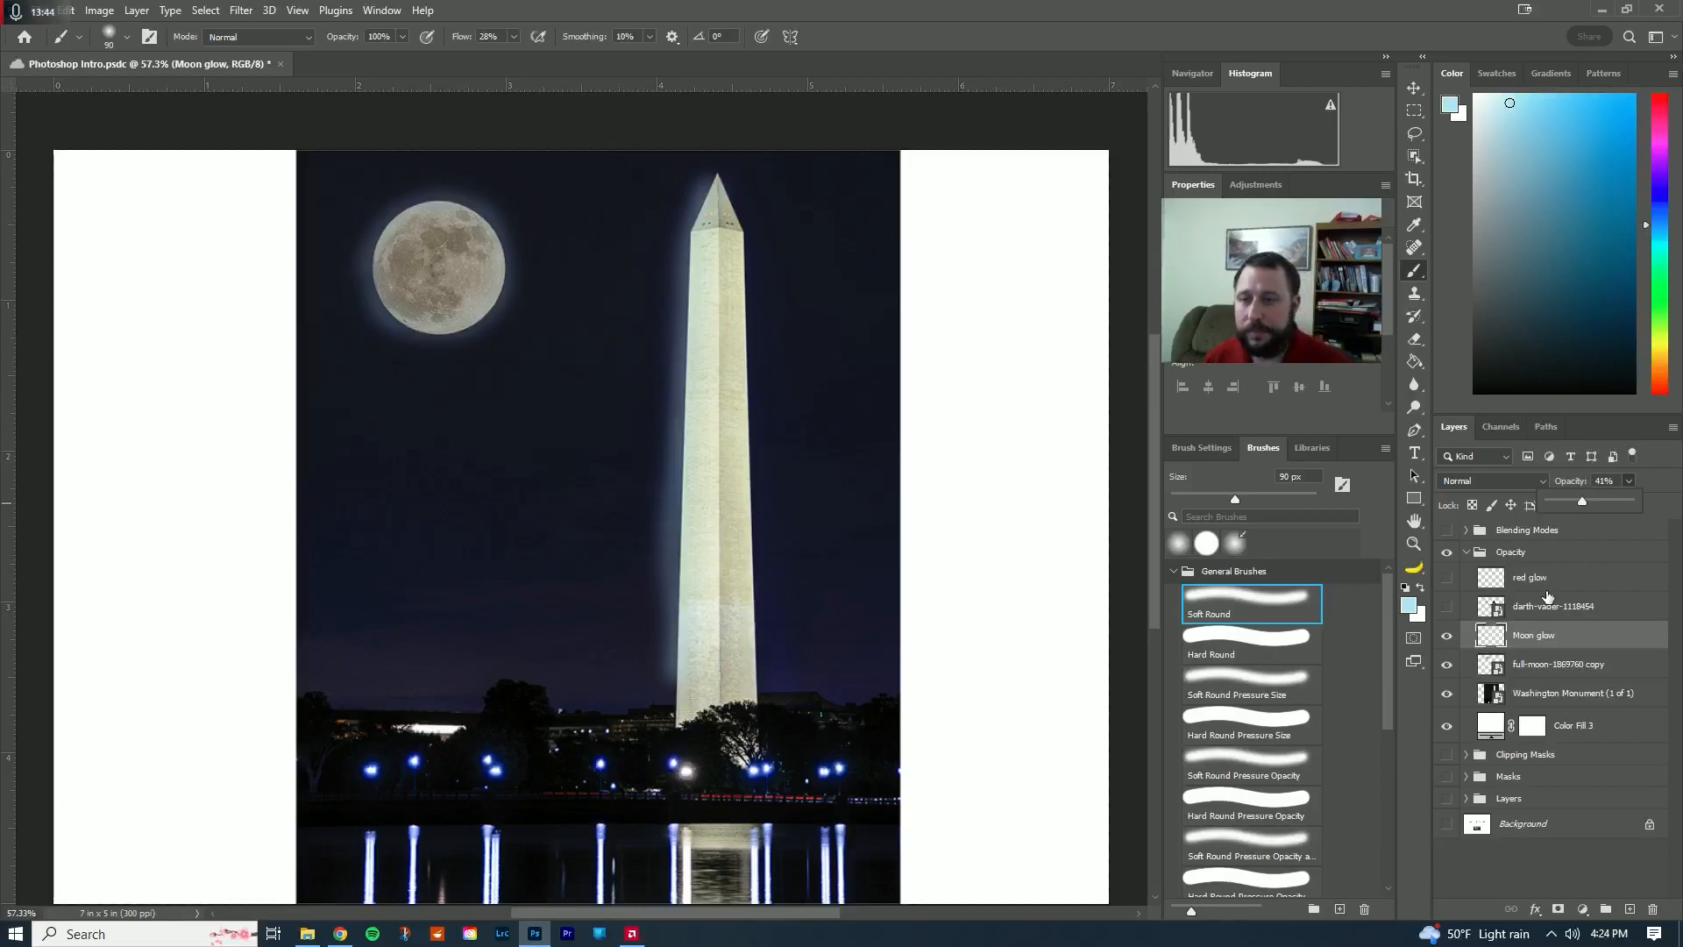
- Hide the Moon glow, full-moon copy and Washington Monument layers, and show the darth-vader and red glow layers with red glow selected
{"action": "left_click", "coordinate": [1447, 635]}
{"action": "left_click", "coordinate": [1446, 664]}
{"action": "left_click", "coordinate": [1446, 605]}
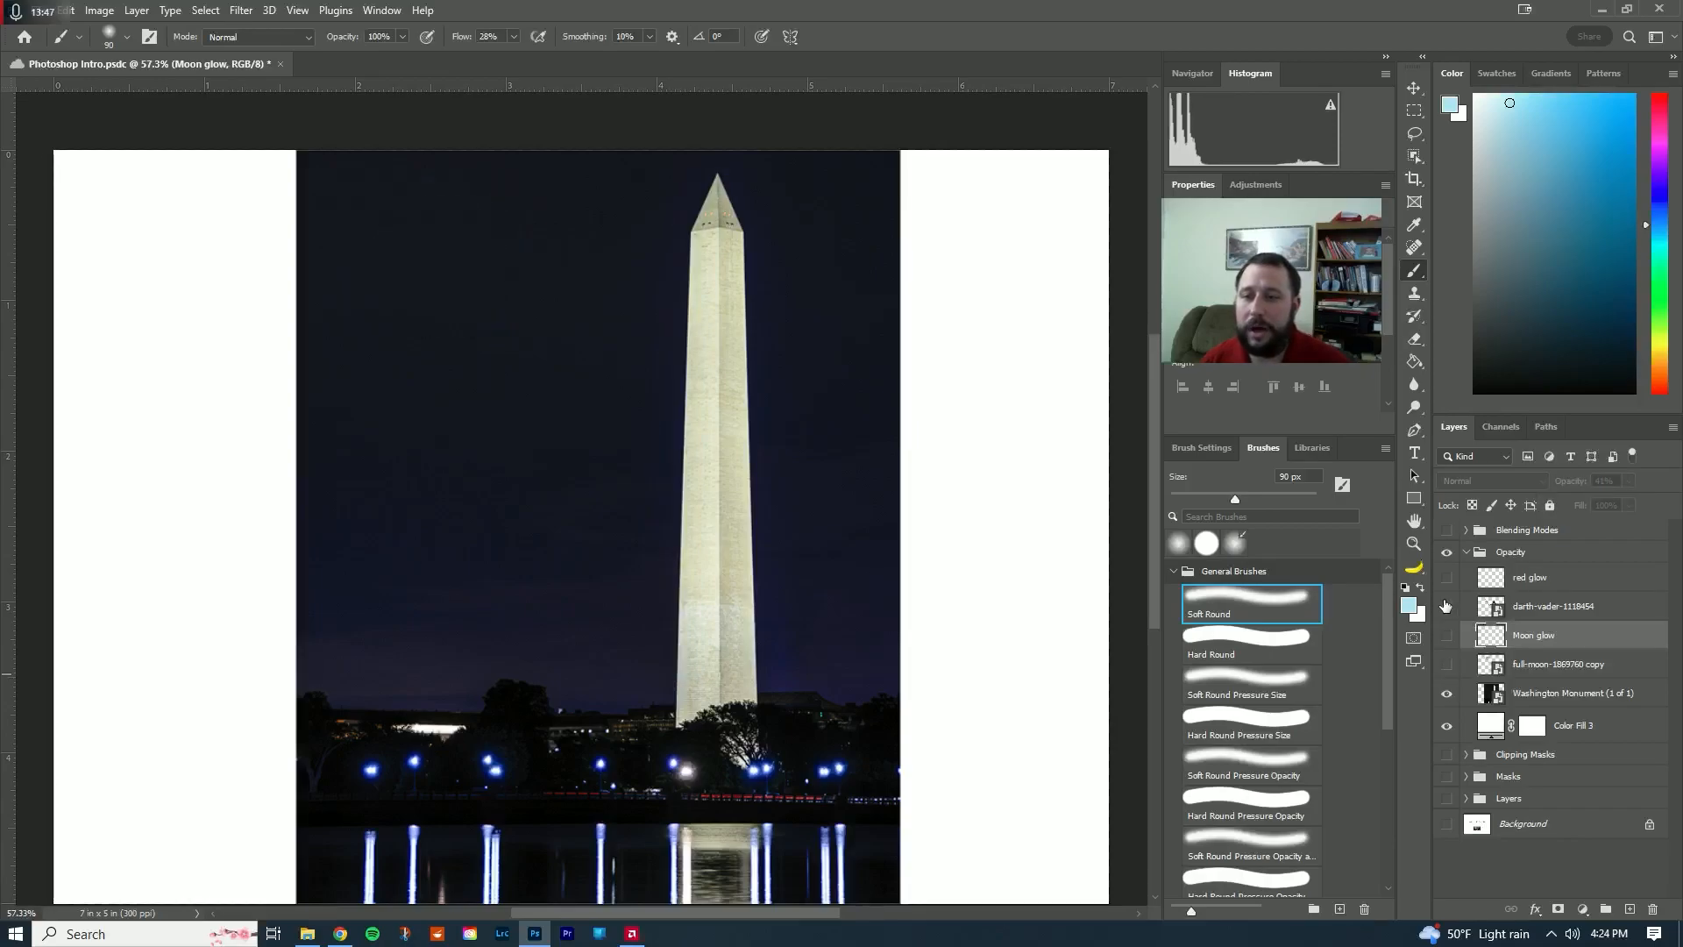
{"action": "left_click", "coordinate": [1447, 693]}
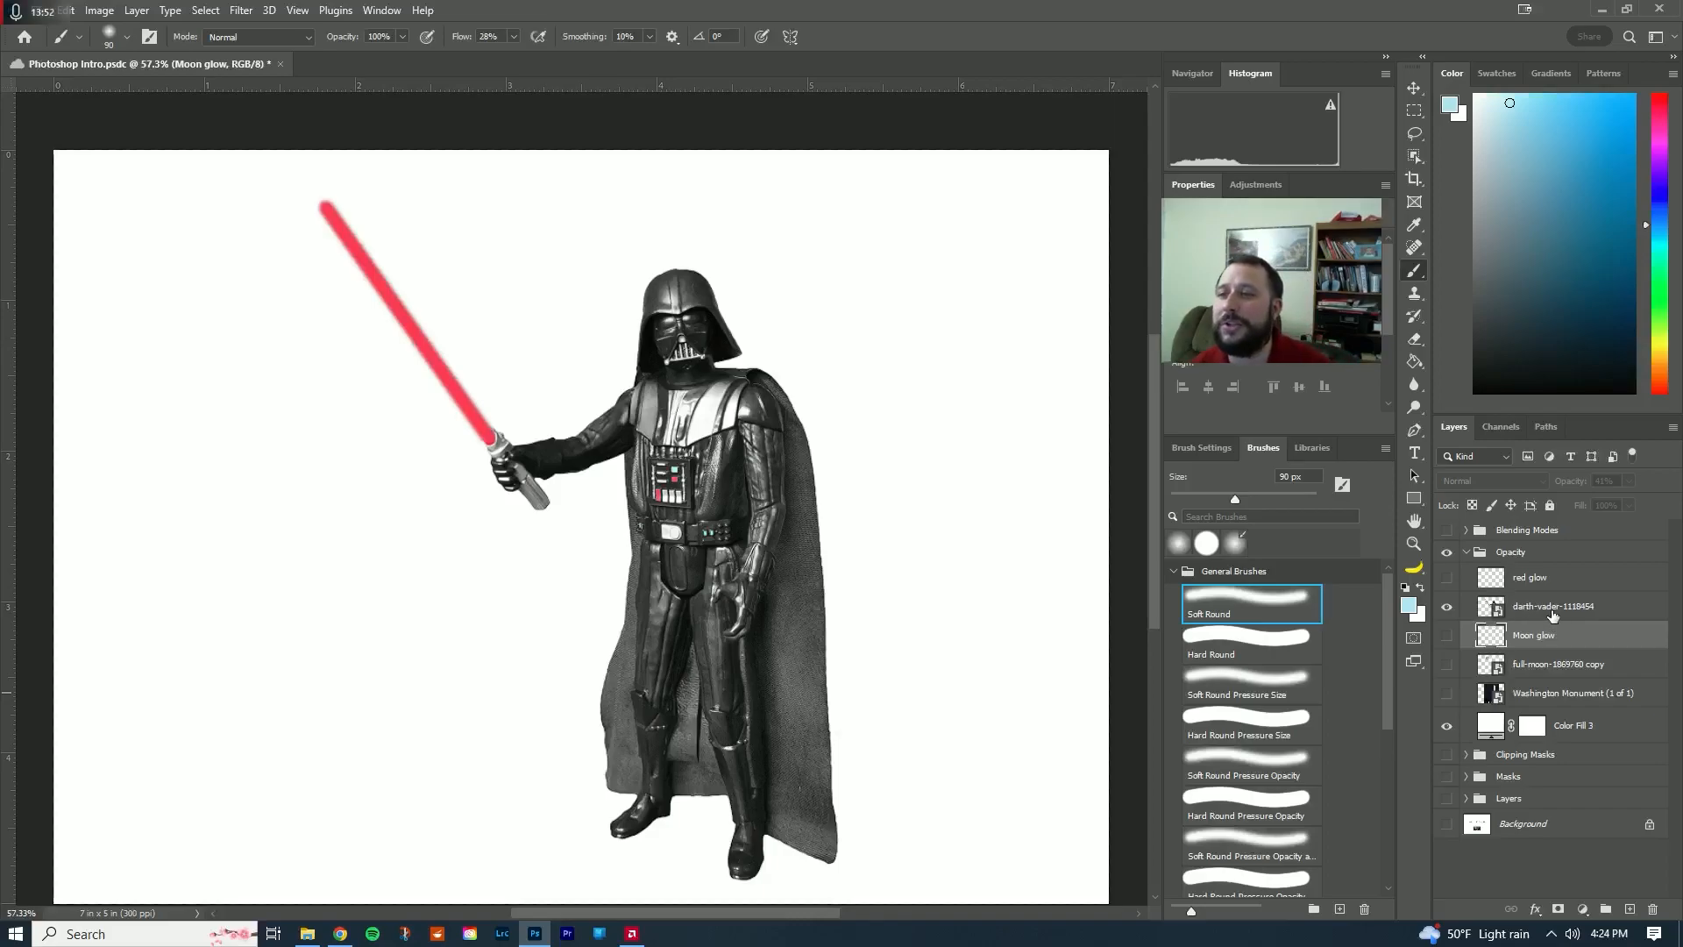
{"action": "left_click", "coordinate": [1503, 579]}
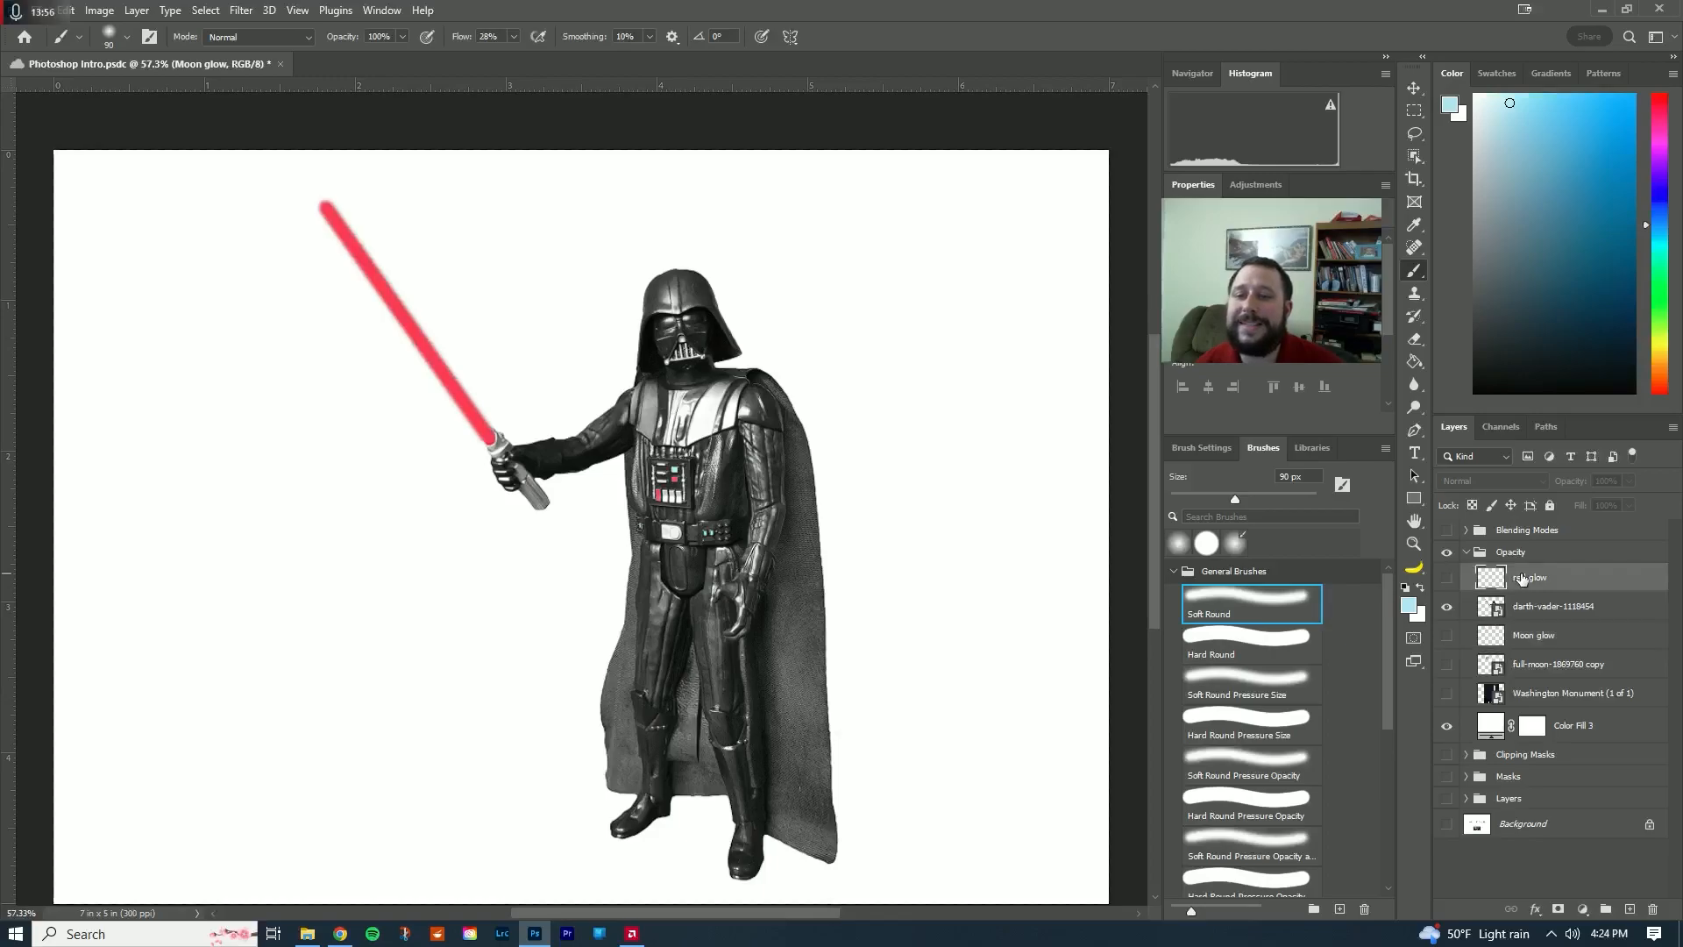
{"action": "left_click", "coordinate": [1447, 579]}
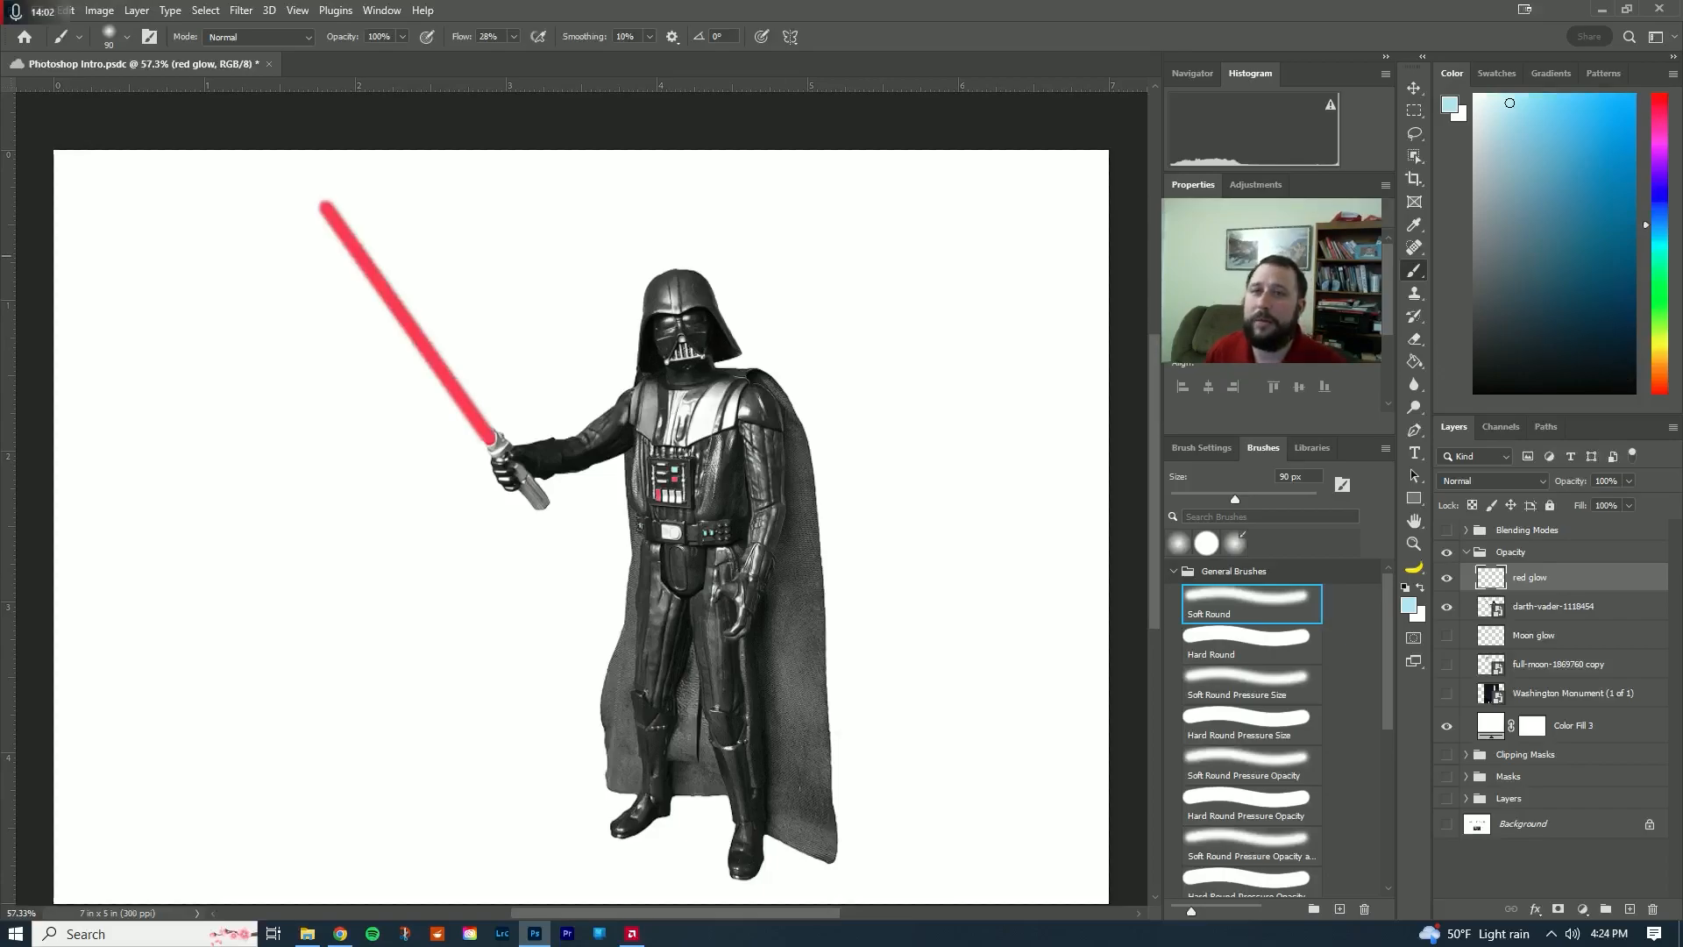
- Set the foreground color to pinkish red and the brush flow to 10%
{"action": "left_click", "coordinate": [1658, 101]}
{"action": "left_click_drag", "start_coordinate": [1546, 111], "coordinate": [1593, 94]}
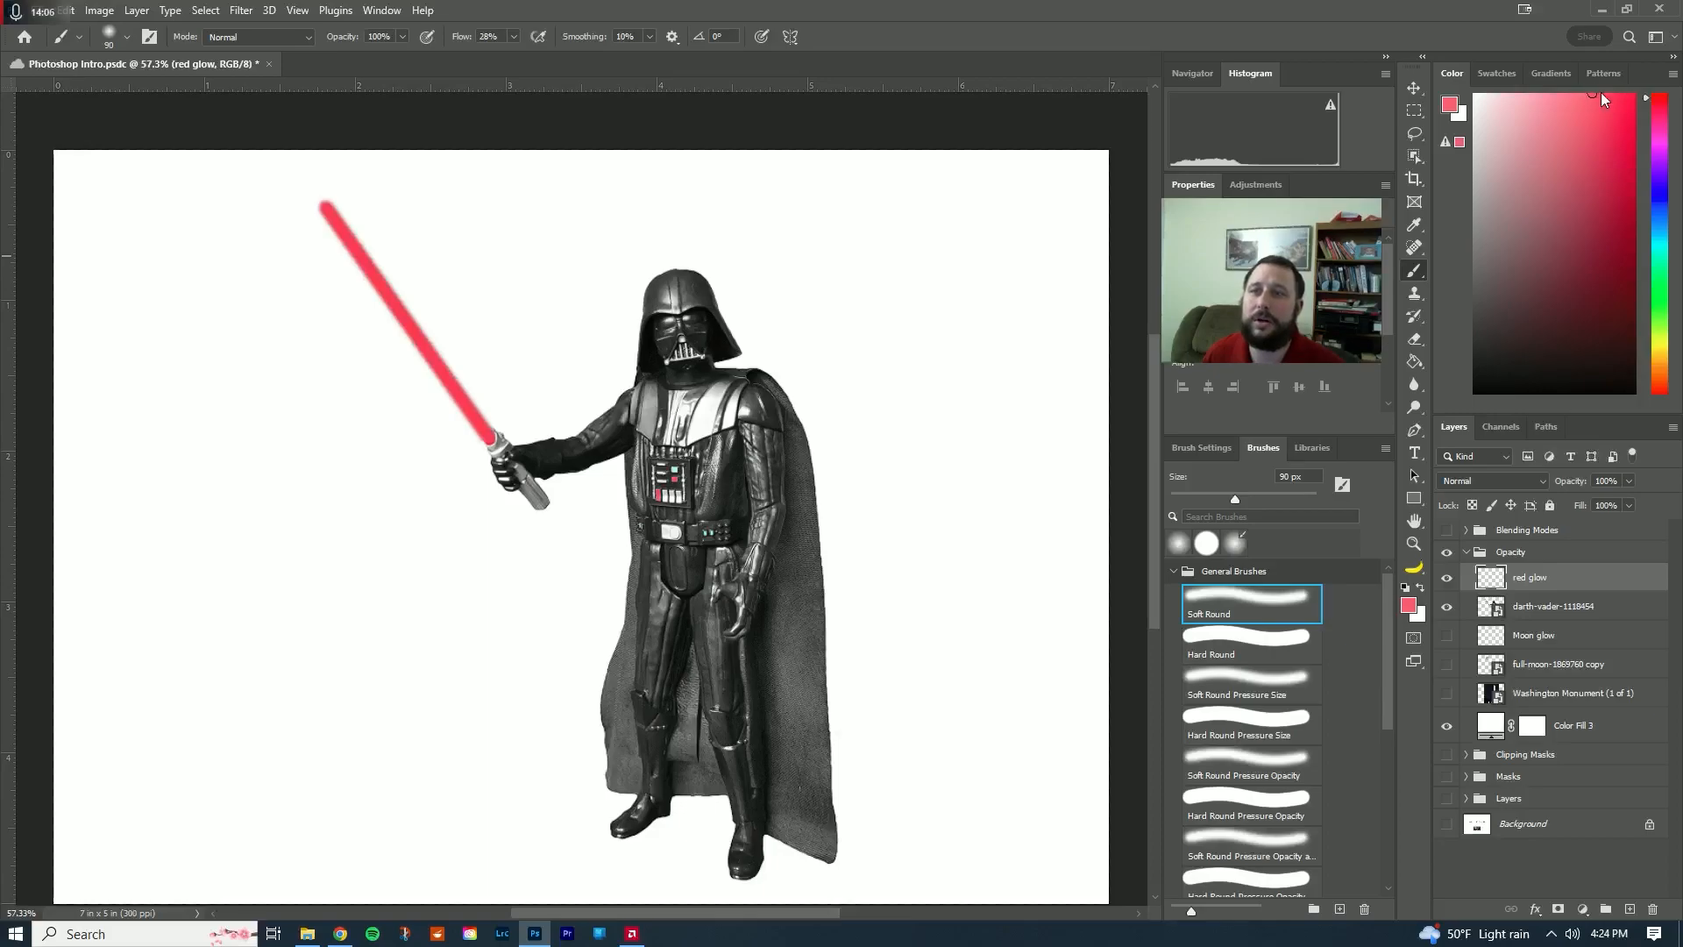
{"action": "left_click_drag", "start_coordinate": [465, 37], "coordinate": [452, 37]}
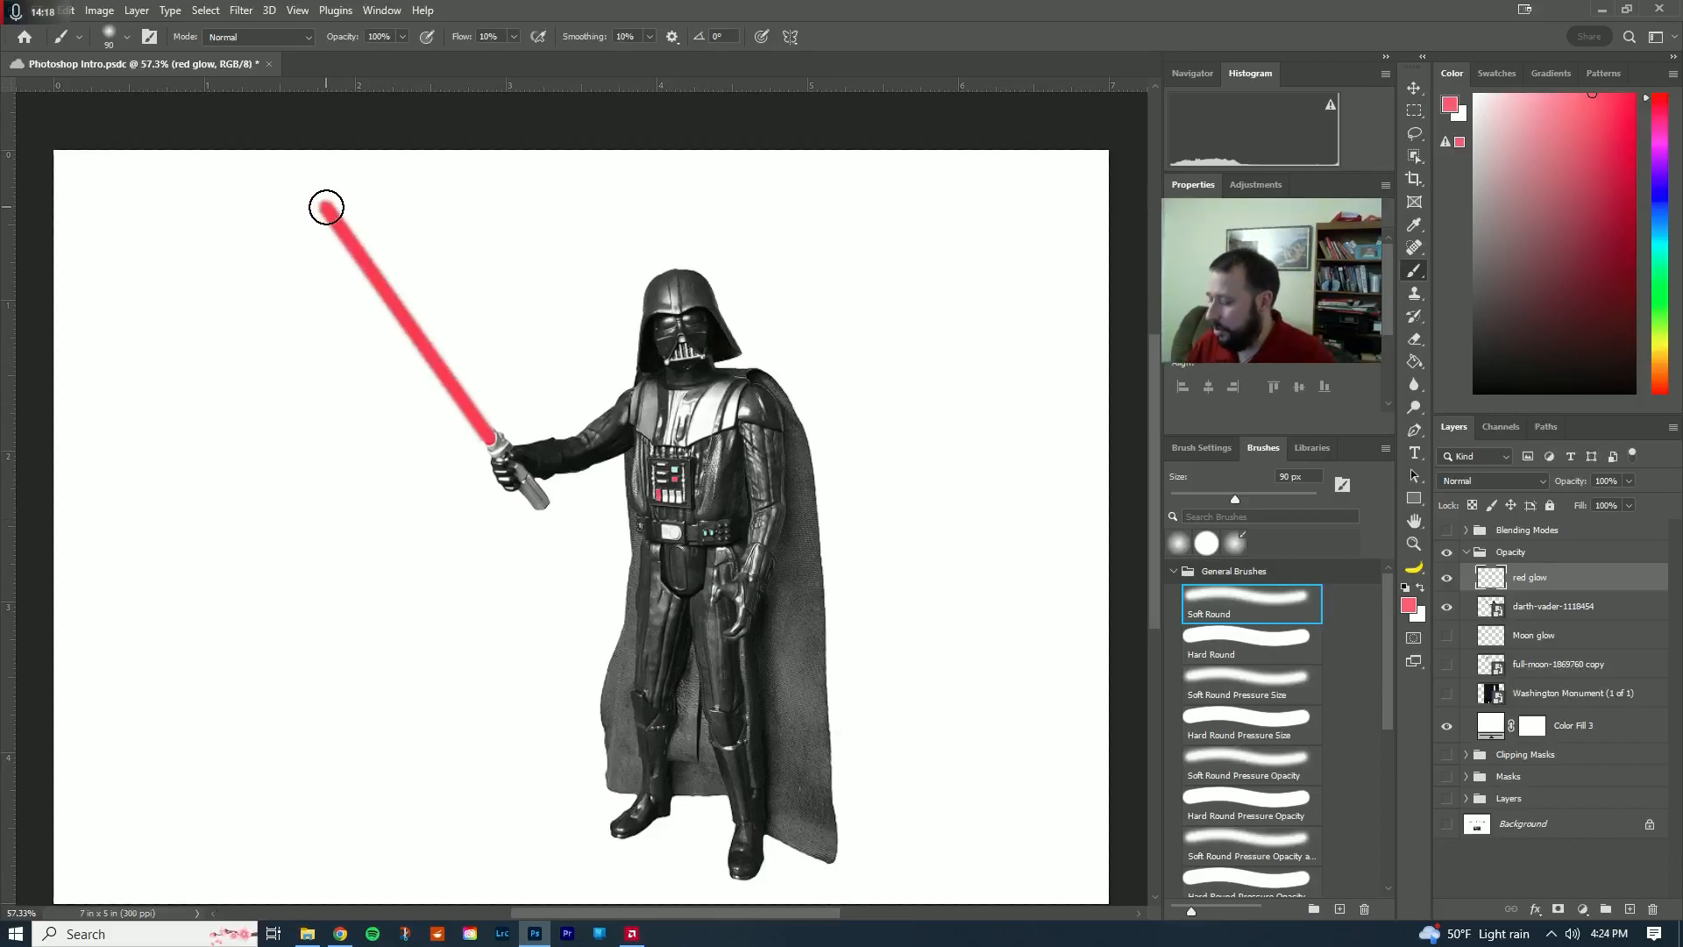
- Paint a soft red glow along the lightsaber blade on the red glow layer with a 175 px brush
{"action": "key", "text": "bracketright"}
{"action": "key", "text": "bracketright"}
{"action": "key", "text": "bracketright"}
{"action": "key", "text": "bracketright"}
{"action": "key", "text": "bracketright"}
{"action": "key", "text": "bracketright"}
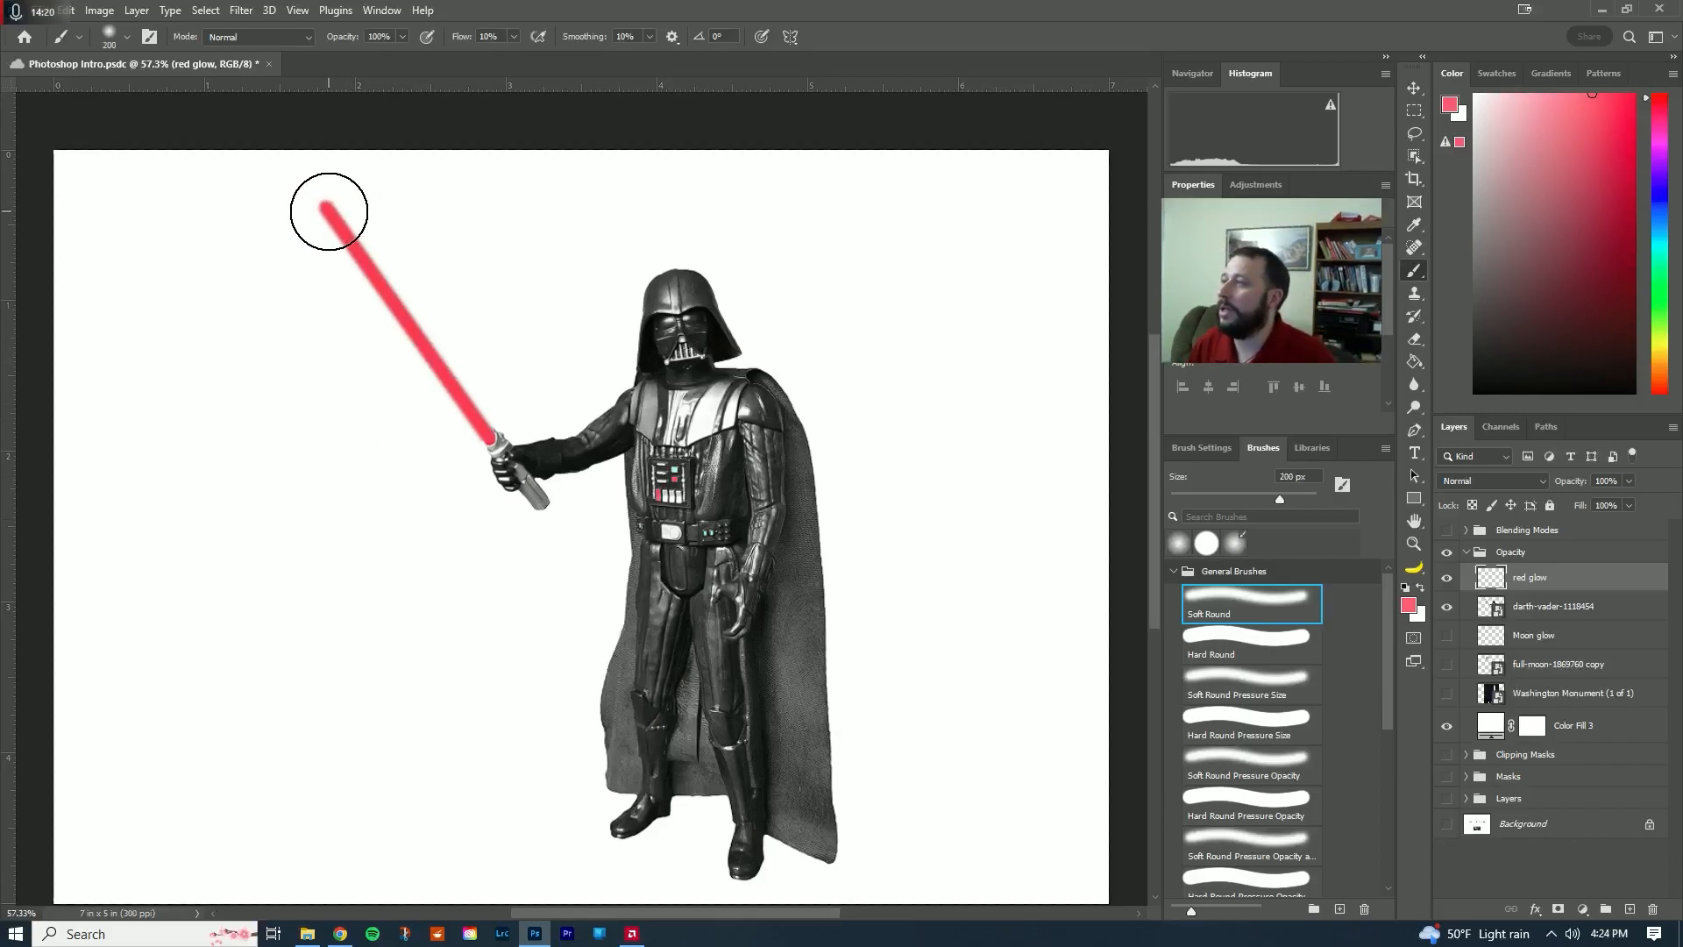
{"action": "key", "text": "bracketleft"}
{"action": "key", "text": "bracketleft"}
{"action": "key", "text": "bracketleft"}
{"action": "key", "text": "bracketleft"}
{"action": "key", "text": "bracketleft"}
{"action": "key", "text": "bracketright"}
{"action": "key", "text": "bracketright"}
{"action": "key", "text": "bracketright"}
{"action": "key", "text": "bracketright"}
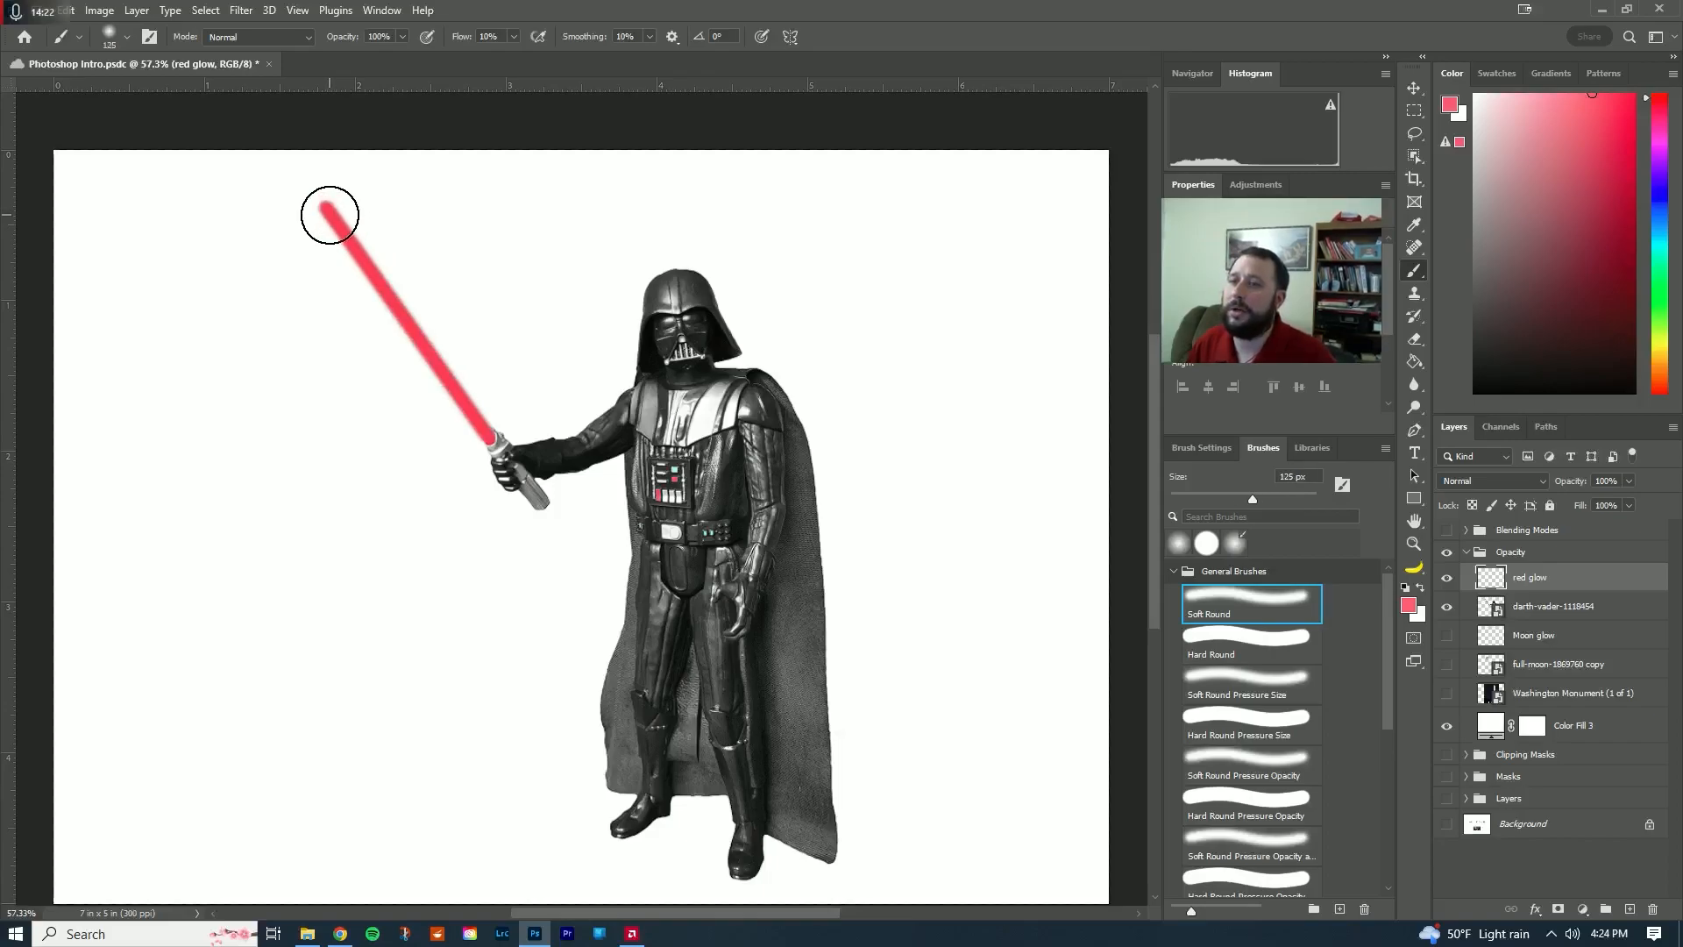
{"action": "key", "text": "bracketleft"}
{"action": "key", "text": "bracketleft"}
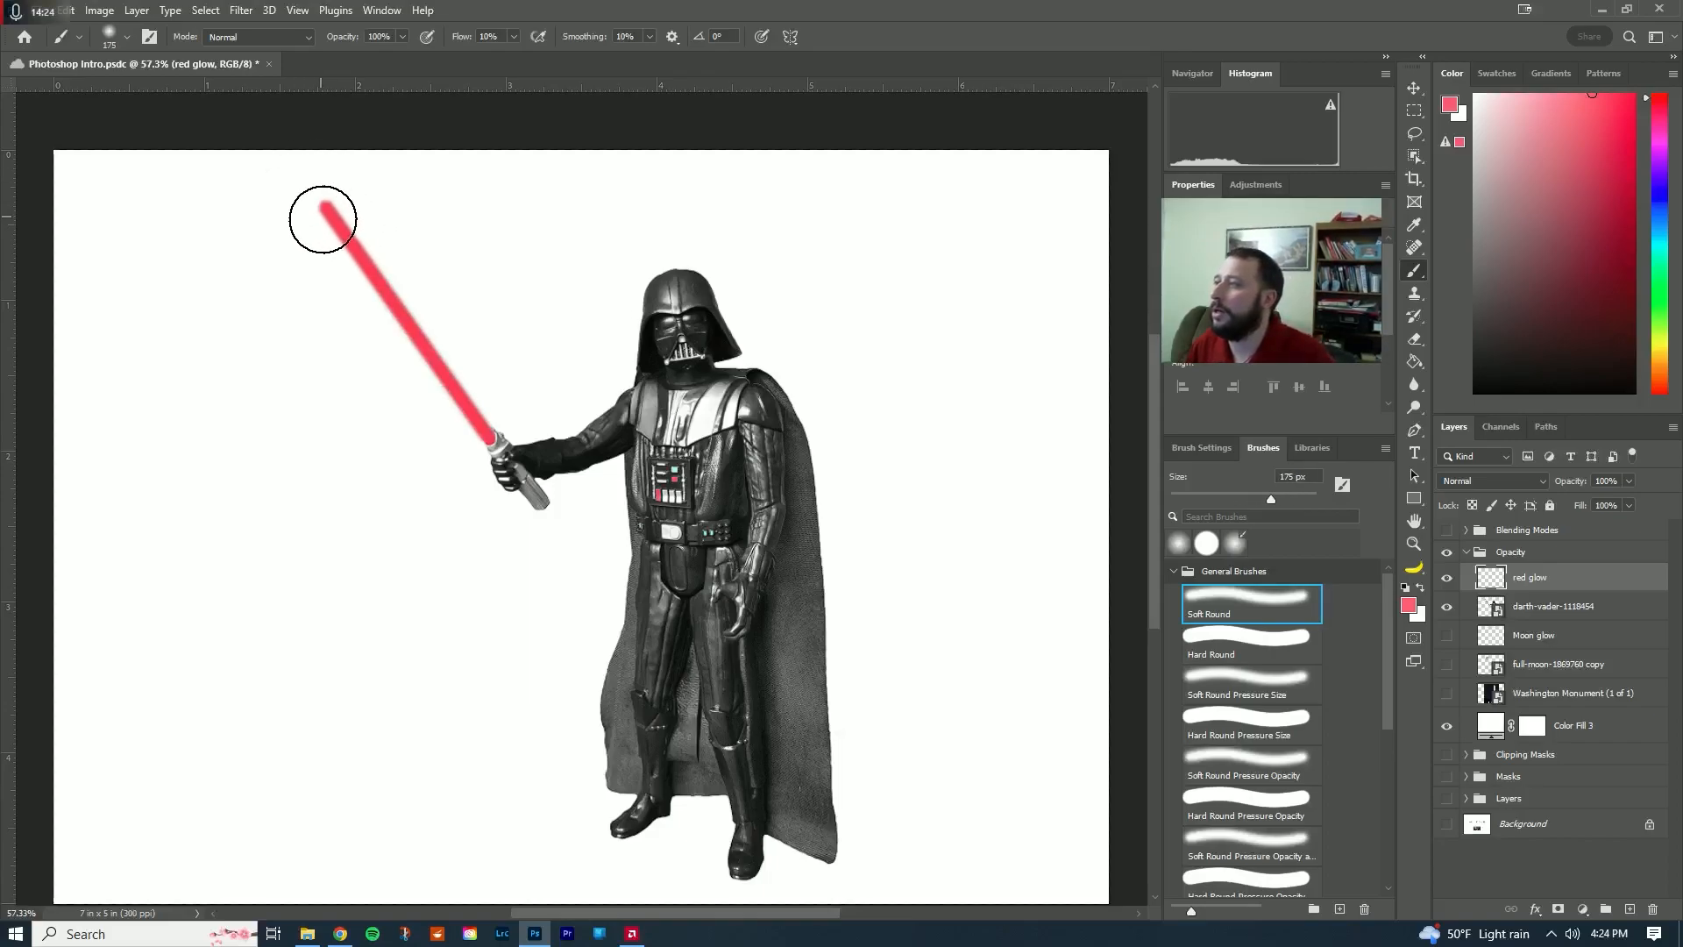
{"action": "mouse_move", "coordinate": [324, 211]}
{"action": "left_mouse_down"}
{"action": "mouse_move", "coordinate": [497, 437]}
{"action": "mouse_move", "coordinate": [315, 205]}
{"action": "mouse_move", "coordinate": [492, 433]}
{"action": "mouse_move", "coordinate": [326, 210]}
{"action": "mouse_move", "coordinate": [481, 424]}
{"action": "left_mouse_up"}
- Strengthen the glow's core by painting along the blade from hilt to tip with a 70 px brush
{"action": "key", "text": "bracketleft"}
{"action": "key", "text": "bracketleft"}
{"action": "key", "text": "bracketleft"}
{"action": "key", "text": "bracketleft"}
{"action": "key", "text": "bracketleft"}
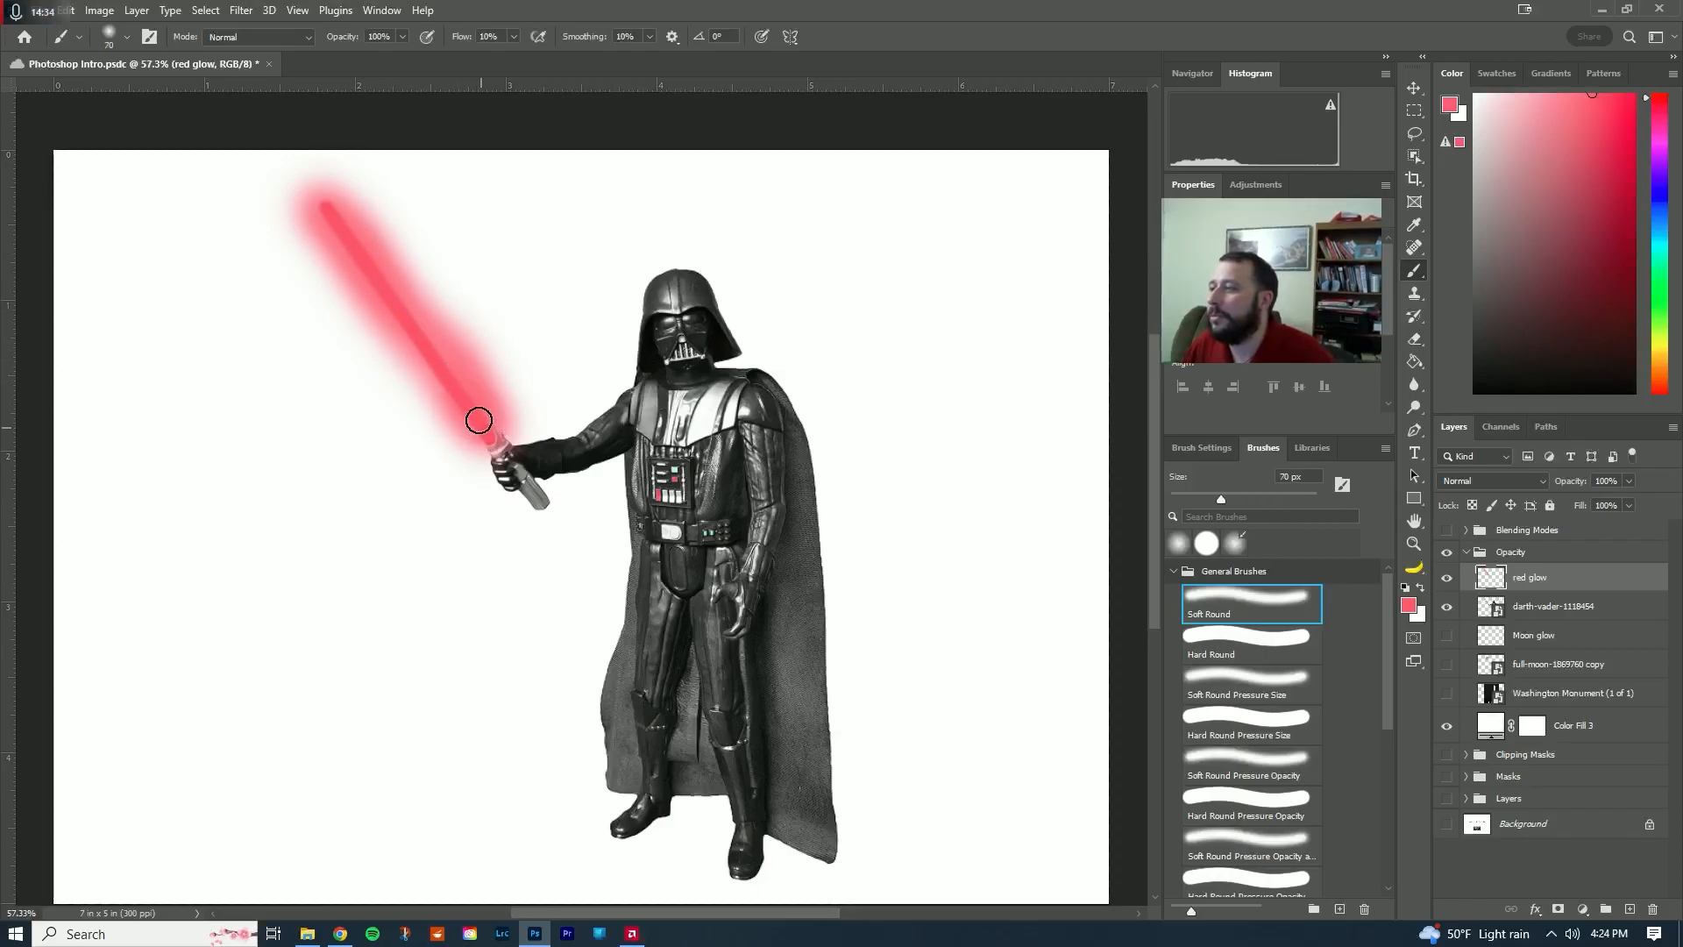
{"action": "mouse_move", "coordinate": [484, 433]}
{"action": "left_mouse_down"}
{"action": "mouse_move", "coordinate": [362, 280]}
{"action": "mouse_move", "coordinate": [334, 214]}
{"action": "left_mouse_up"}
- Paint a wide, faint red halo around the lightsaber with a 500 px brush
{"action": "key", "text": "bracketright"}
{"action": "key", "text": "bracketright"}
{"action": "key", "text": "bracketright"}
{"action": "key", "text": "bracketright"}
{"action": "key", "text": "bracketright"}
{"action": "key", "text": "bracketright"}
{"action": "key", "text": "bracketright"}
{"action": "key", "text": "bracketright"}
{"action": "key", "text": "bracketright"}
{"action": "key", "text": "bracketright"}
{"action": "key", "text": "bracketright"}
{"action": "mouse_move", "coordinate": [421, 459]}
{"action": "left_mouse_down"}
{"action": "mouse_move", "coordinate": [313, 296]}
{"action": "mouse_move", "coordinate": [282, 211]}
{"action": "mouse_move", "coordinate": [375, 227]}
{"action": "mouse_move", "coordinate": [503, 403]}
{"action": "mouse_move", "coordinate": [485, 438]}
{"action": "left_mouse_up"}
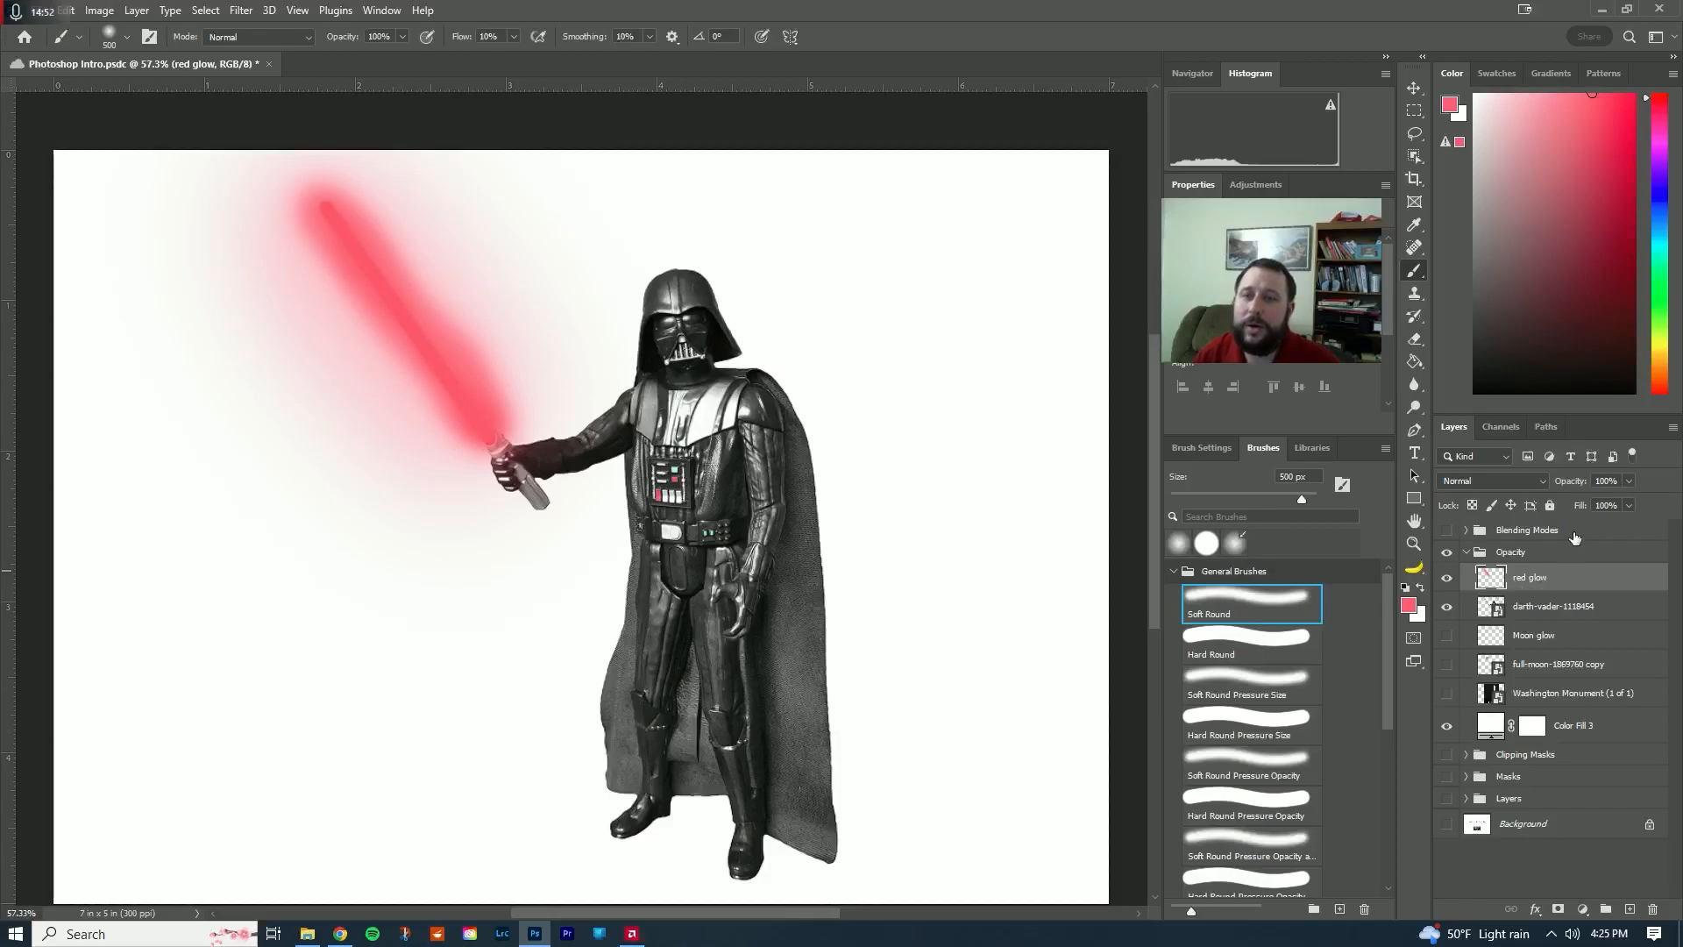
- Lower the red glow layer's opacity, ending at 75%
{"action": "left_click", "coordinate": [1628, 482]}
{"action": "left_click_drag", "start_coordinate": [1628, 502], "coordinate": [1628, 501]}
{"action": "left_click_drag", "start_coordinate": [1611, 502], "coordinate": [1584, 502]}
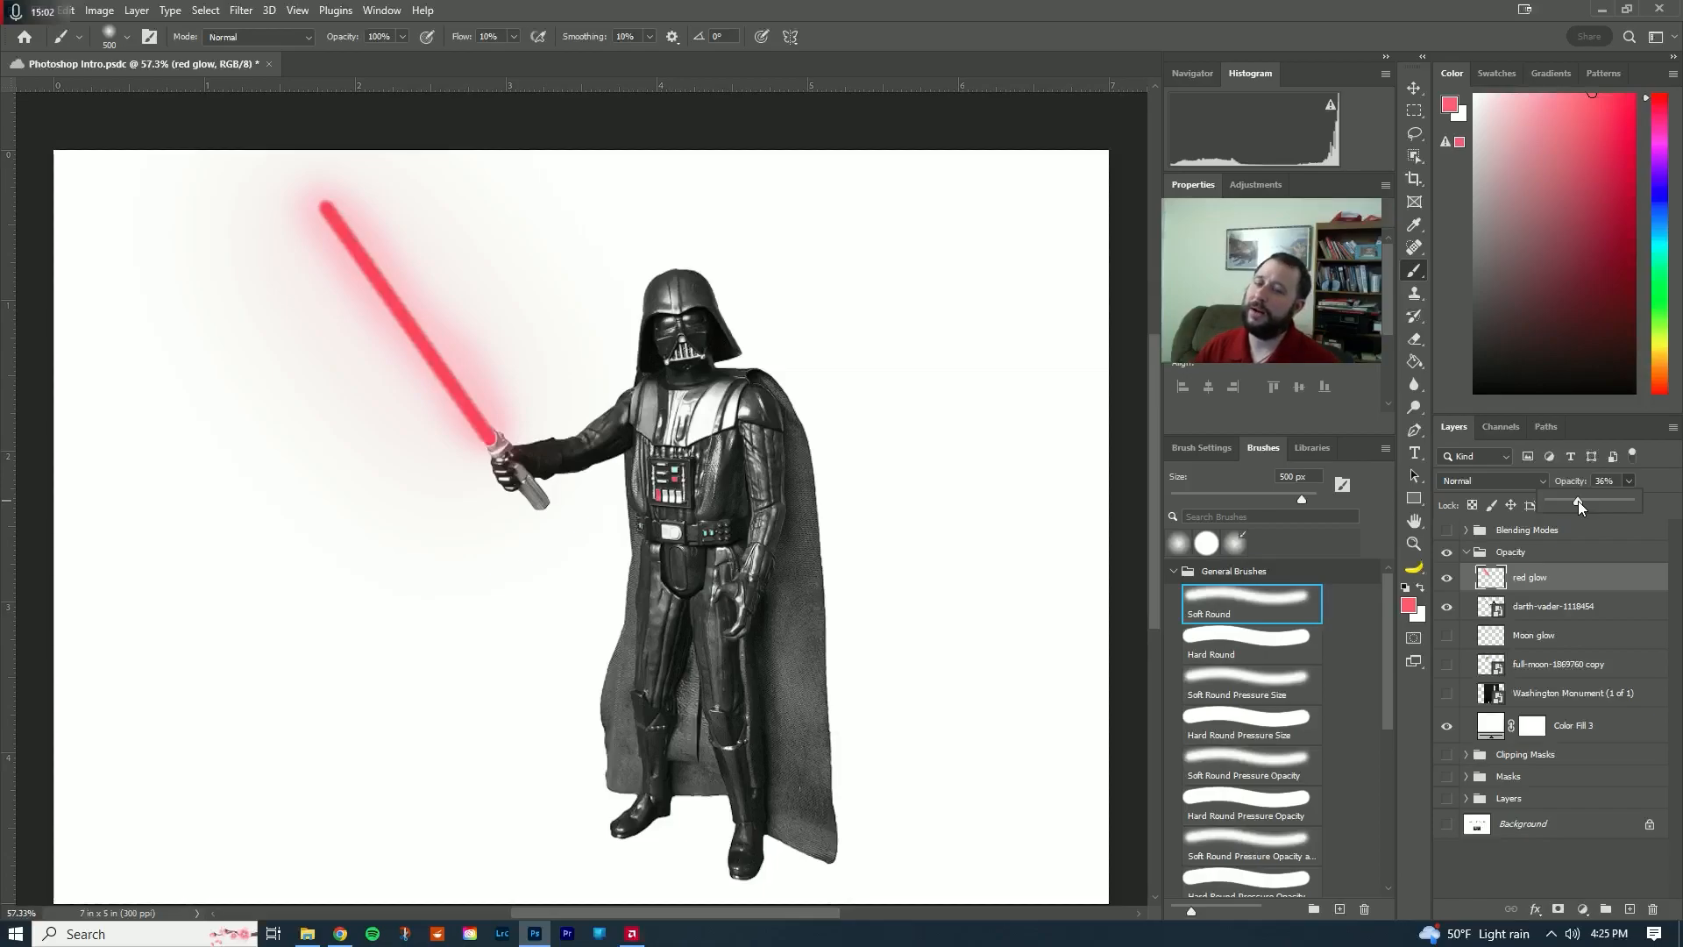
{"action": "left_click_drag", "start_coordinate": [1602, 499], "coordinate": [1609, 500]}
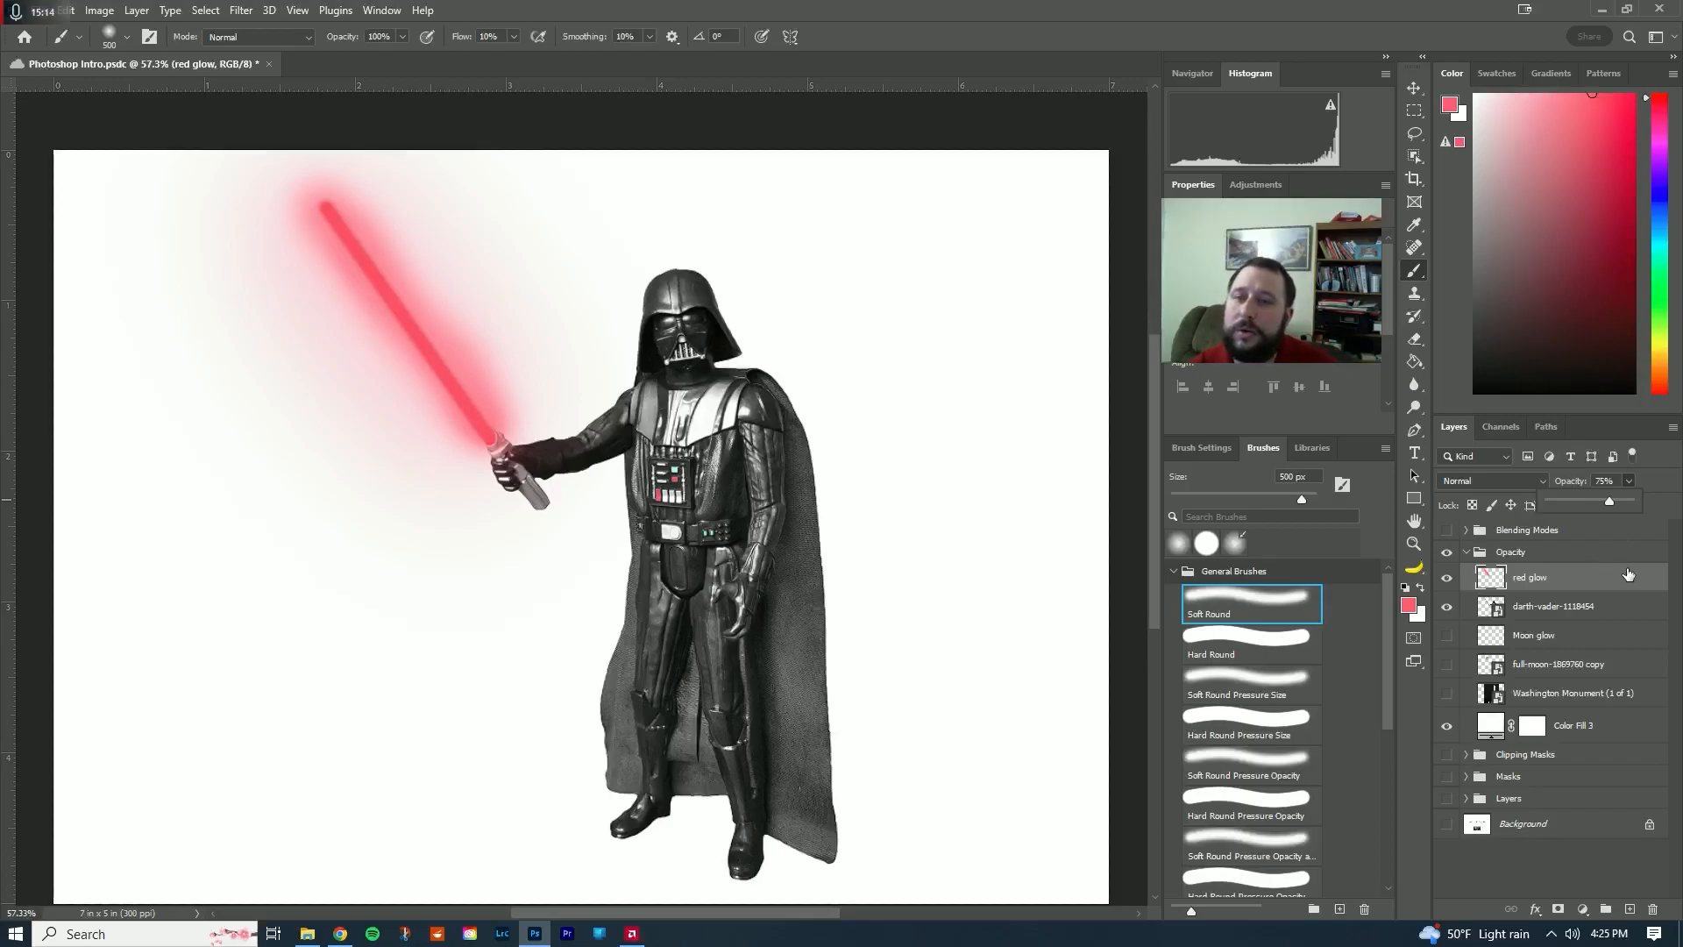
- Hide and collapse the Opacity group
{"action": "left_click", "coordinate": [1446, 552]}
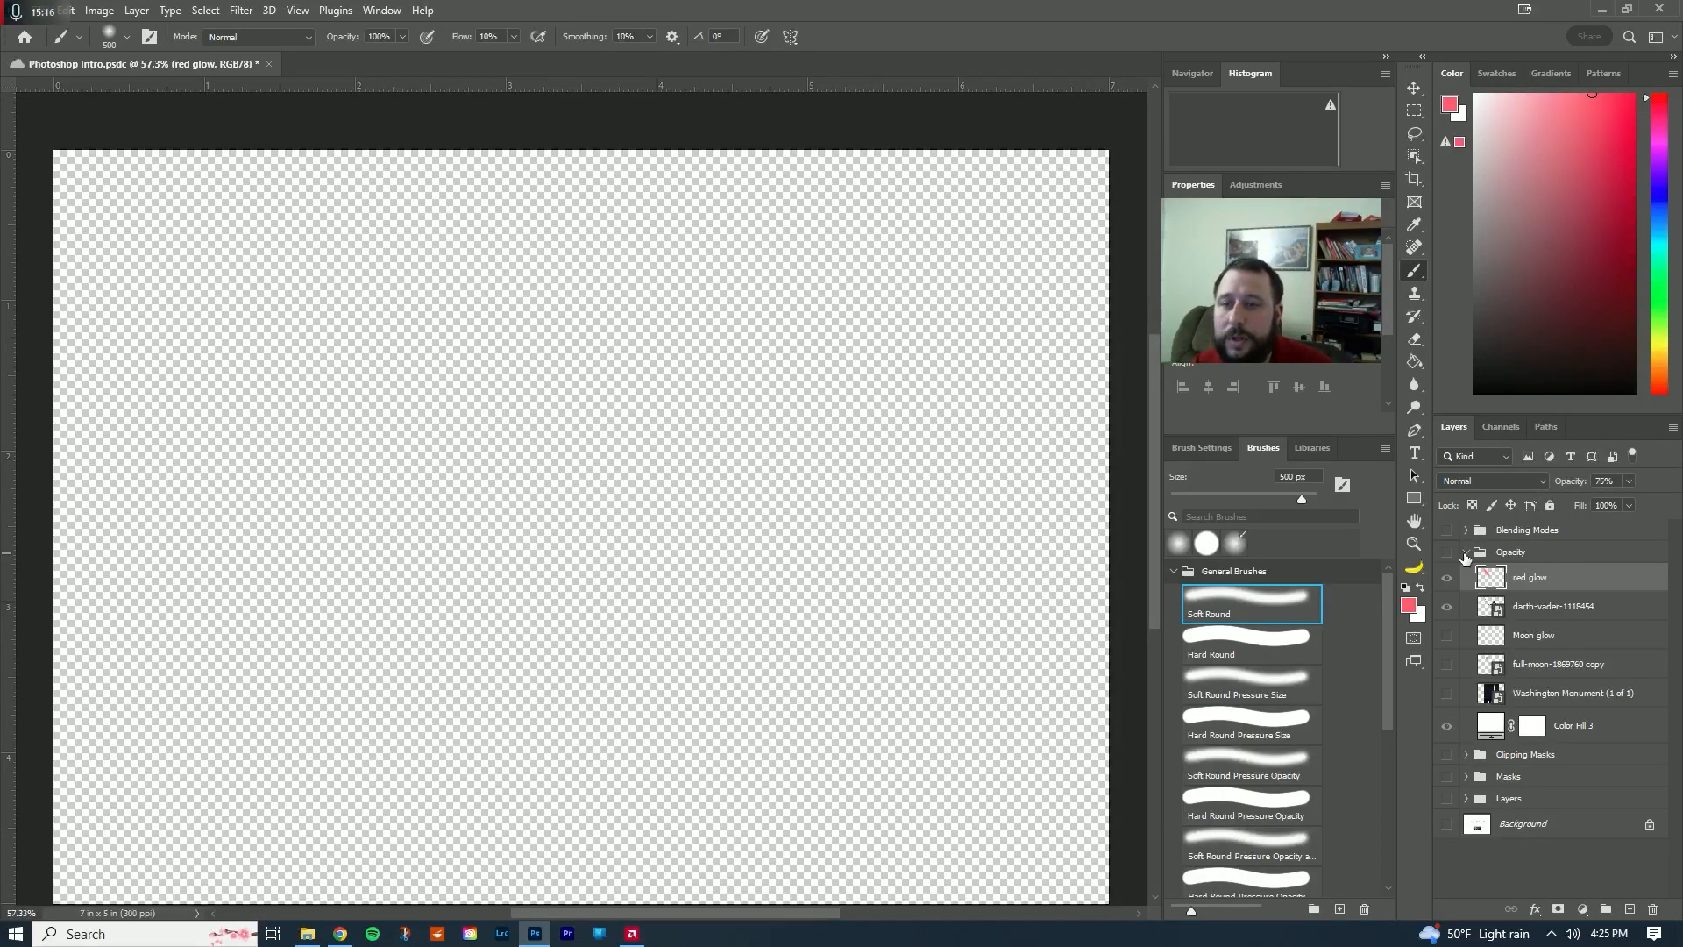
{"action": "left_click", "coordinate": [1466, 552]}
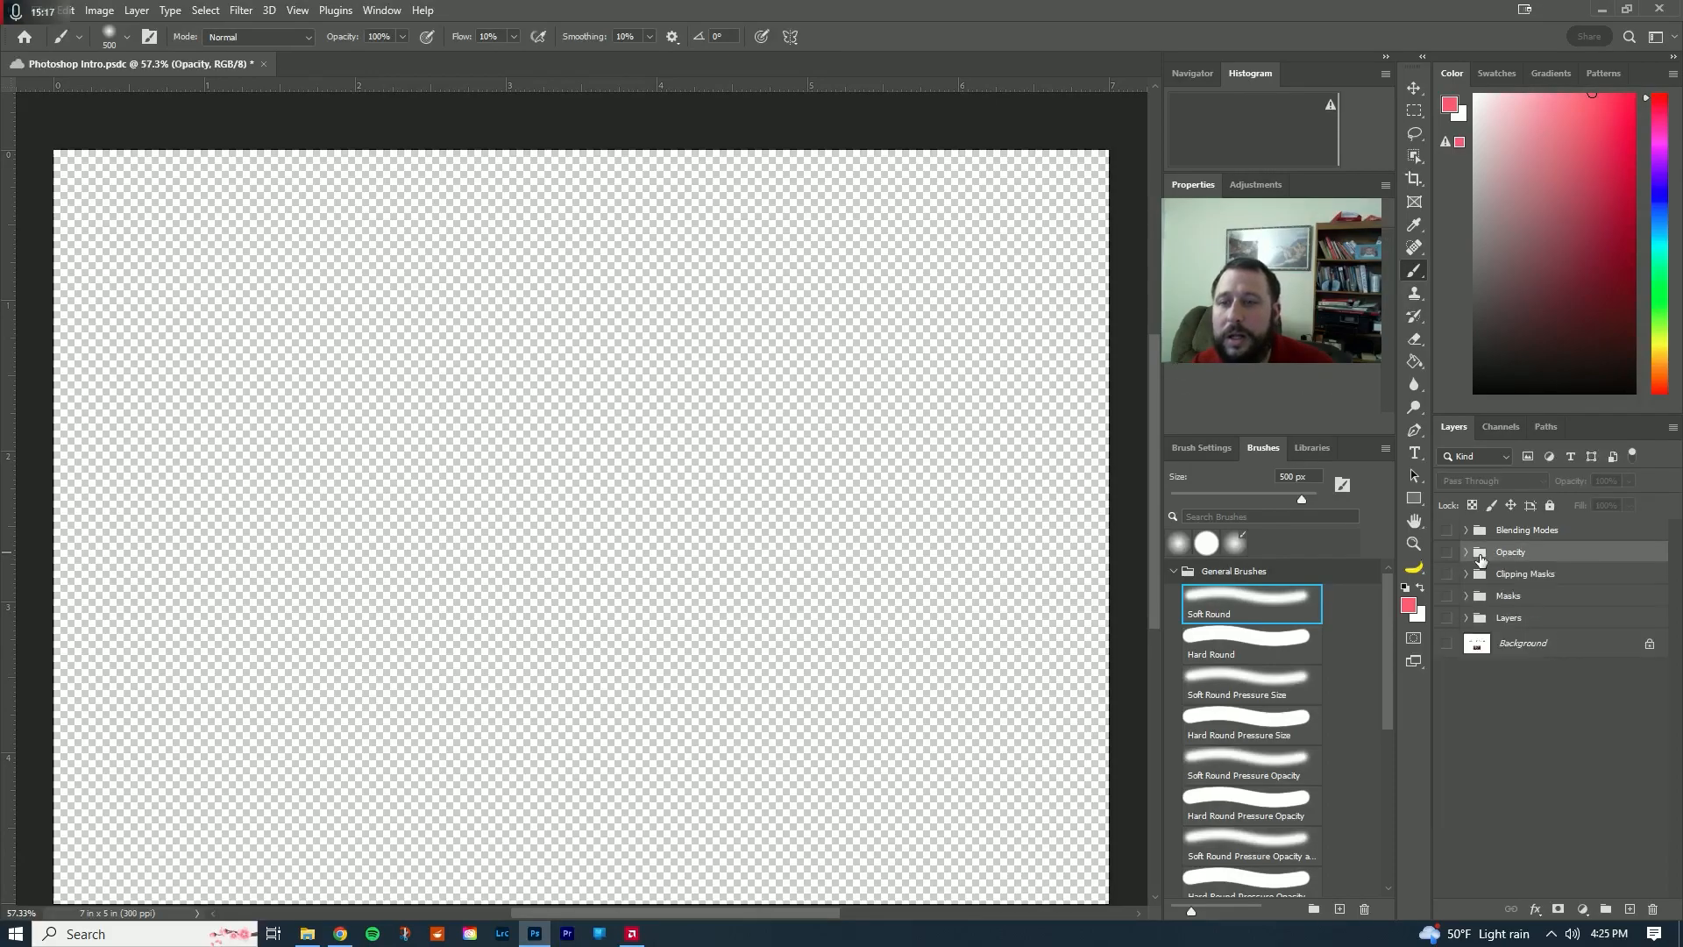
- Expand the Blending Modes group and look through the blend modes available for the car-1772797 layer
{"action": "left_click", "coordinate": [1527, 533]}
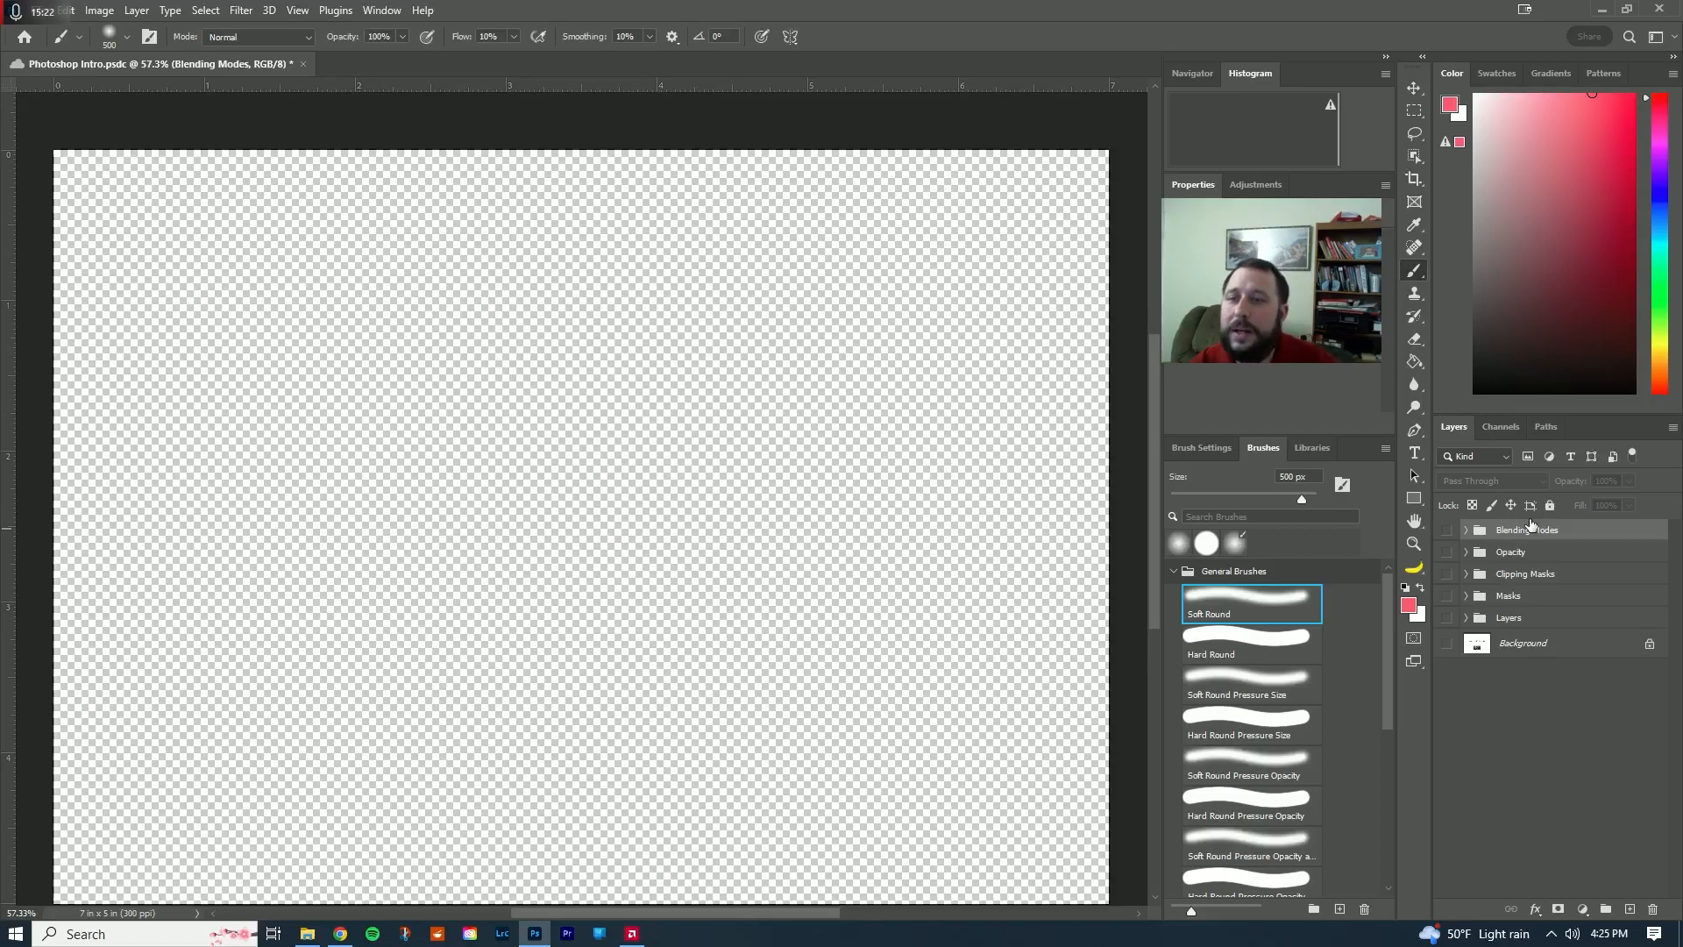
{"action": "left_click", "coordinate": [1465, 530]}
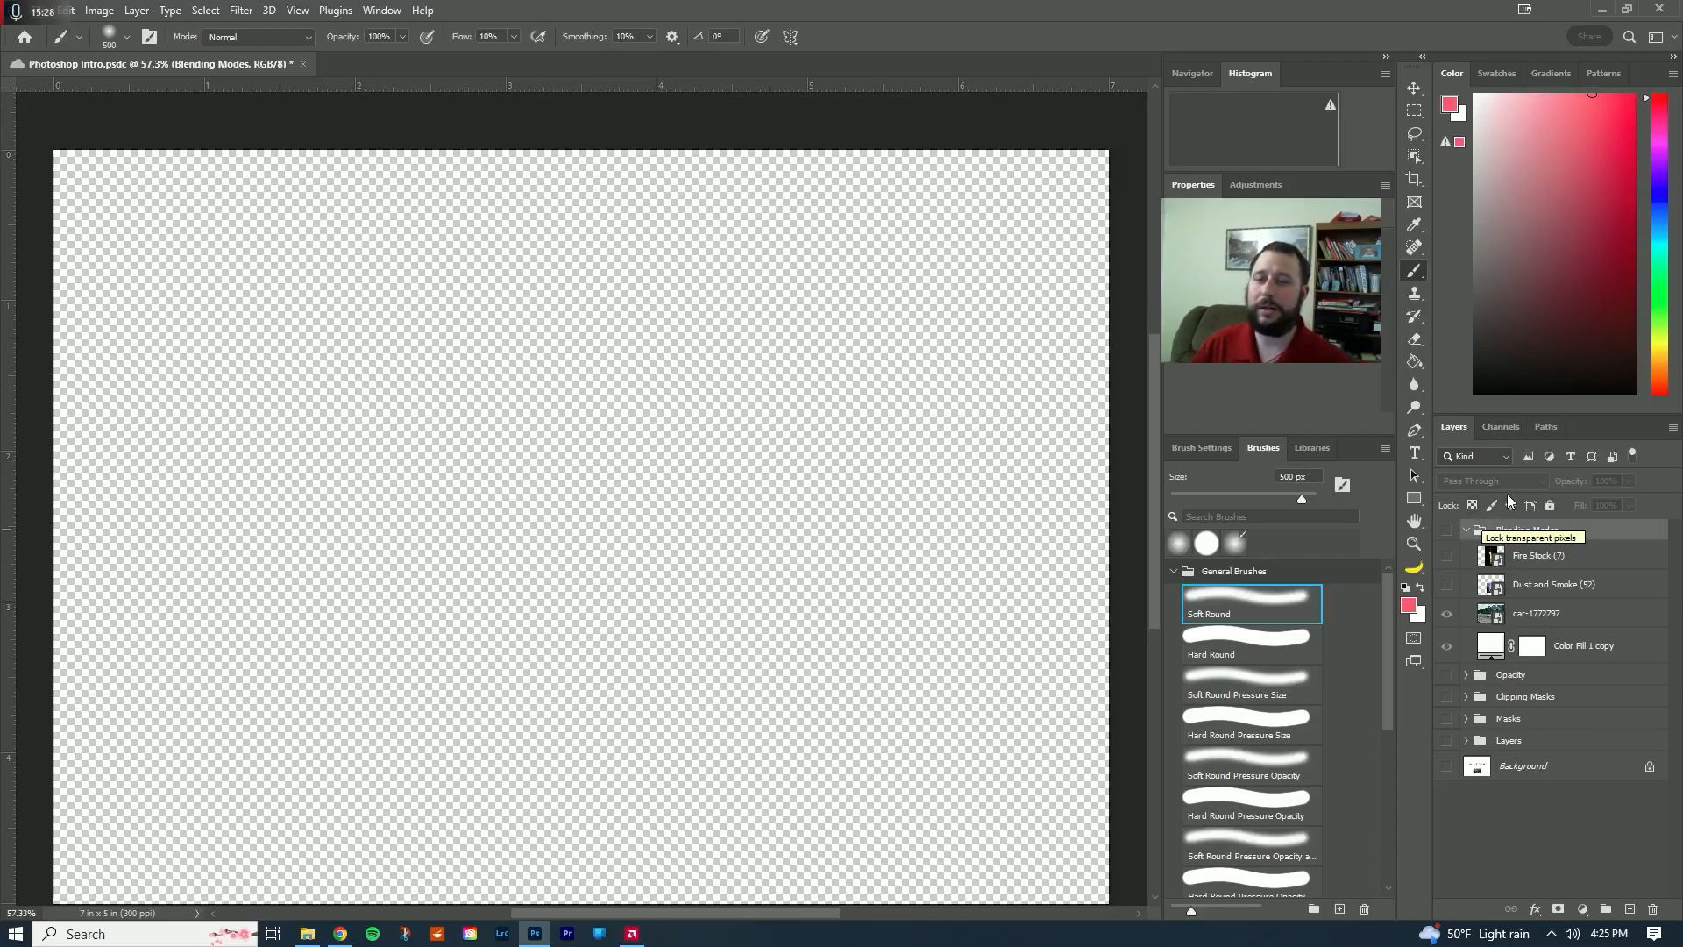
{"action": "left_click", "coordinate": [1541, 617]}
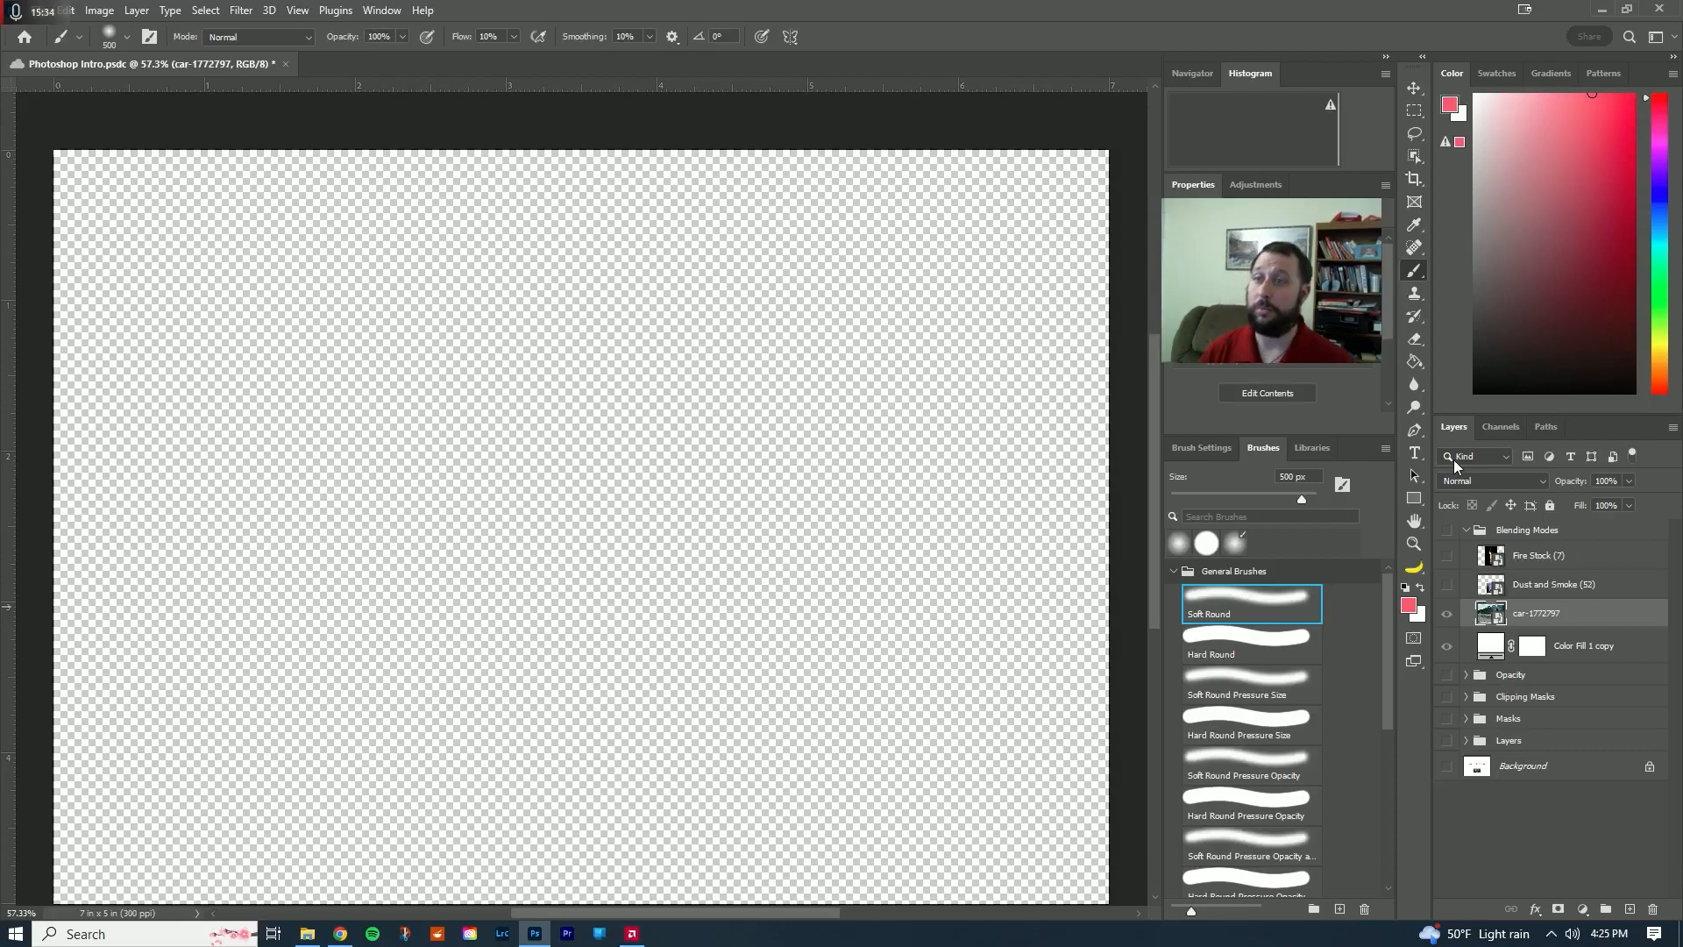
{"action": "left_click", "coordinate": [1539, 481]}
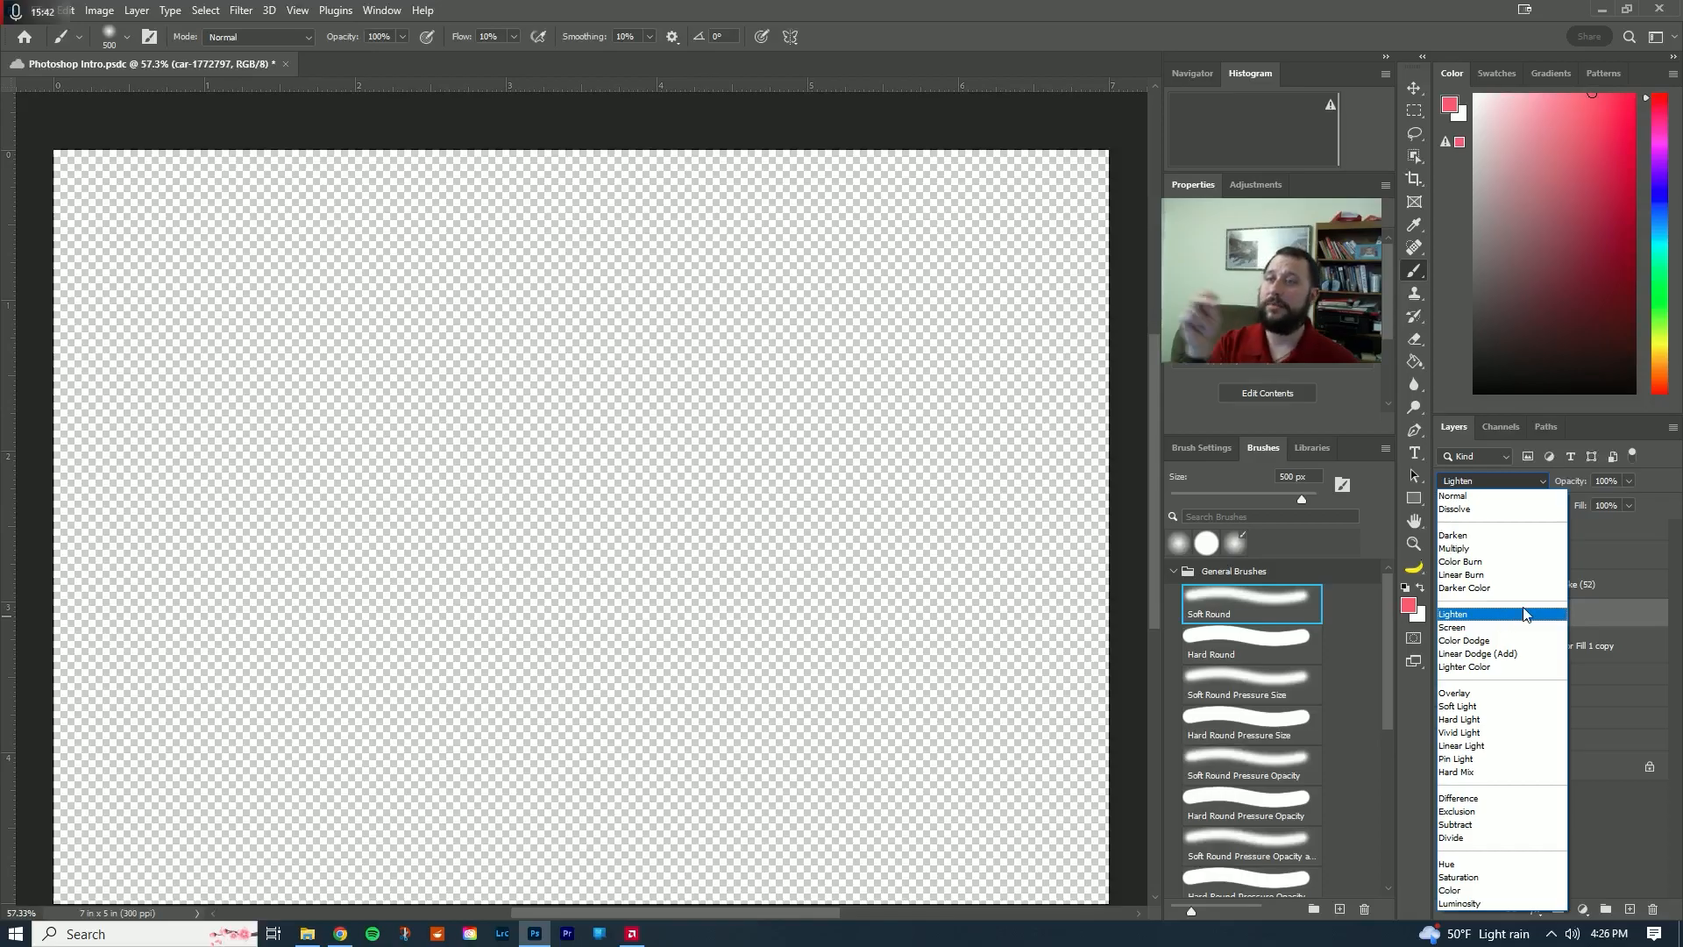
{"action": "left_click", "coordinate": [1629, 559]}
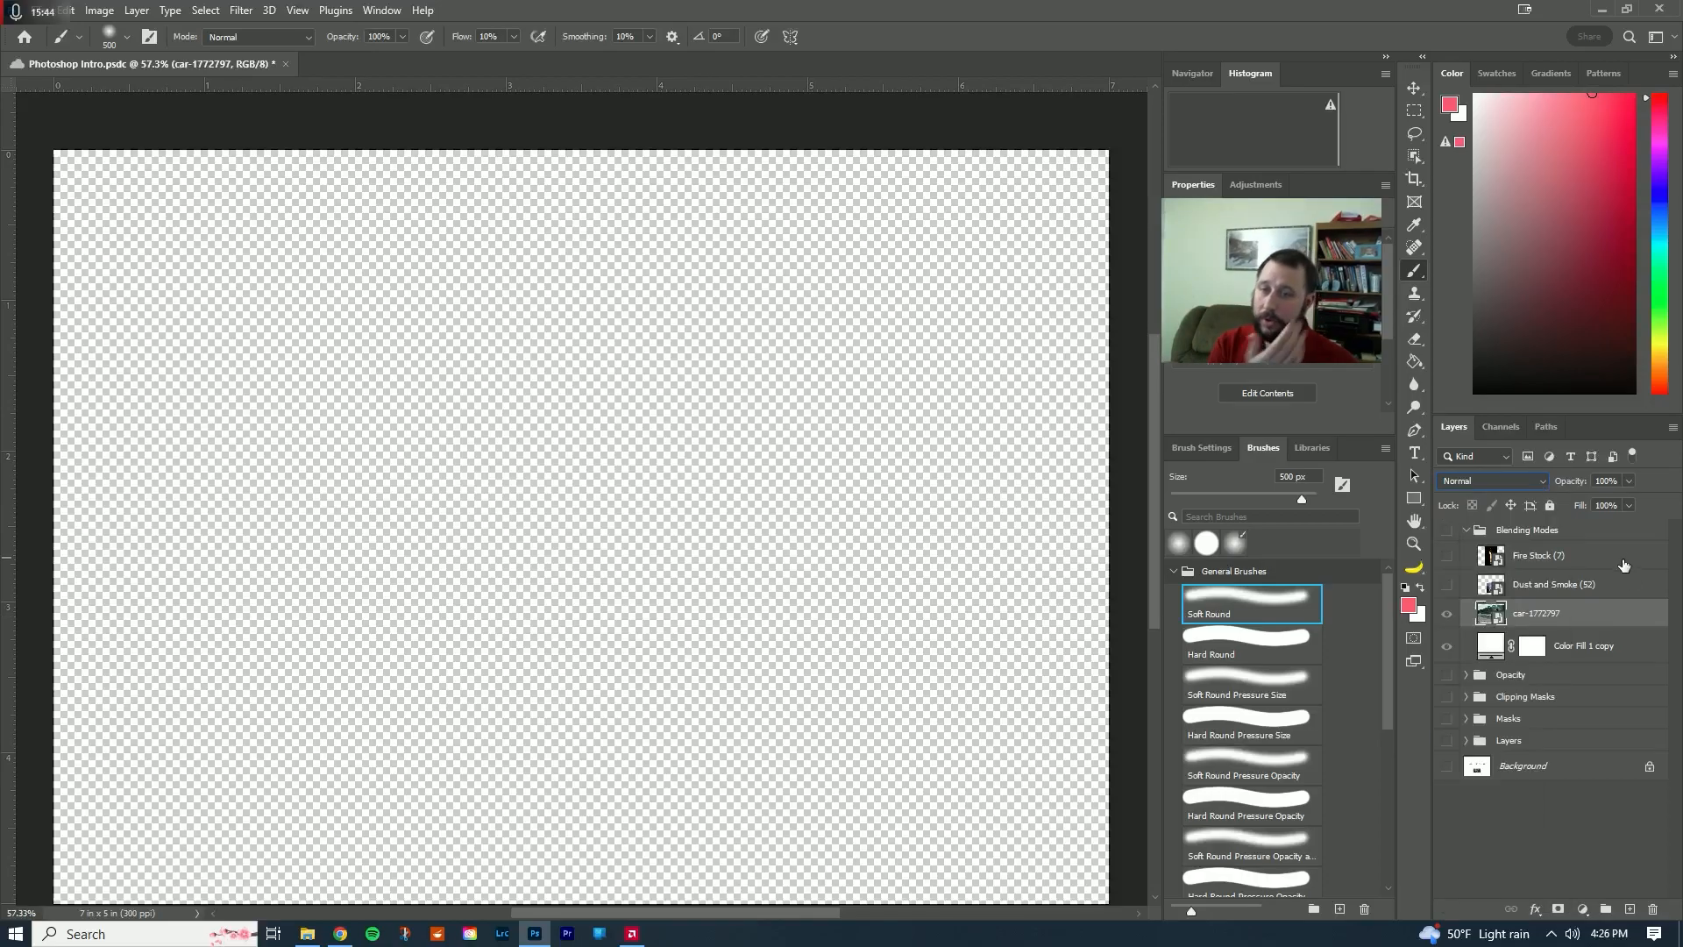
- Make the Blending Modes group visible and save the document
{"action": "left_click", "coordinate": [1446, 530]}
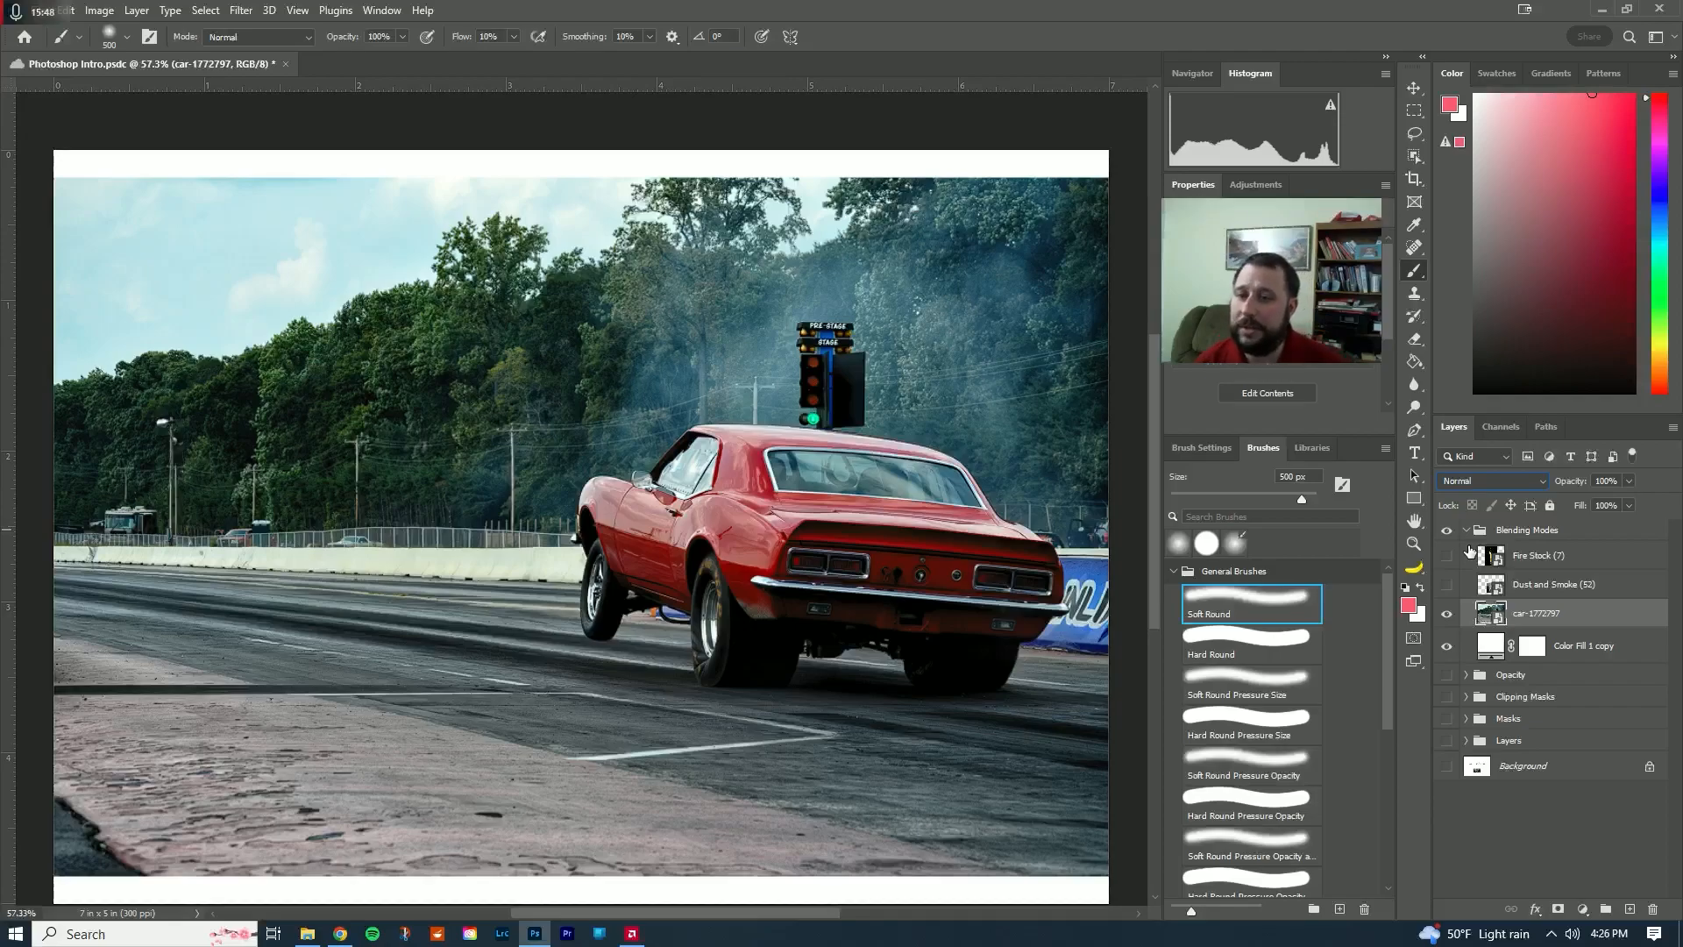
{"action": "key", "text": "ctrl+s"}
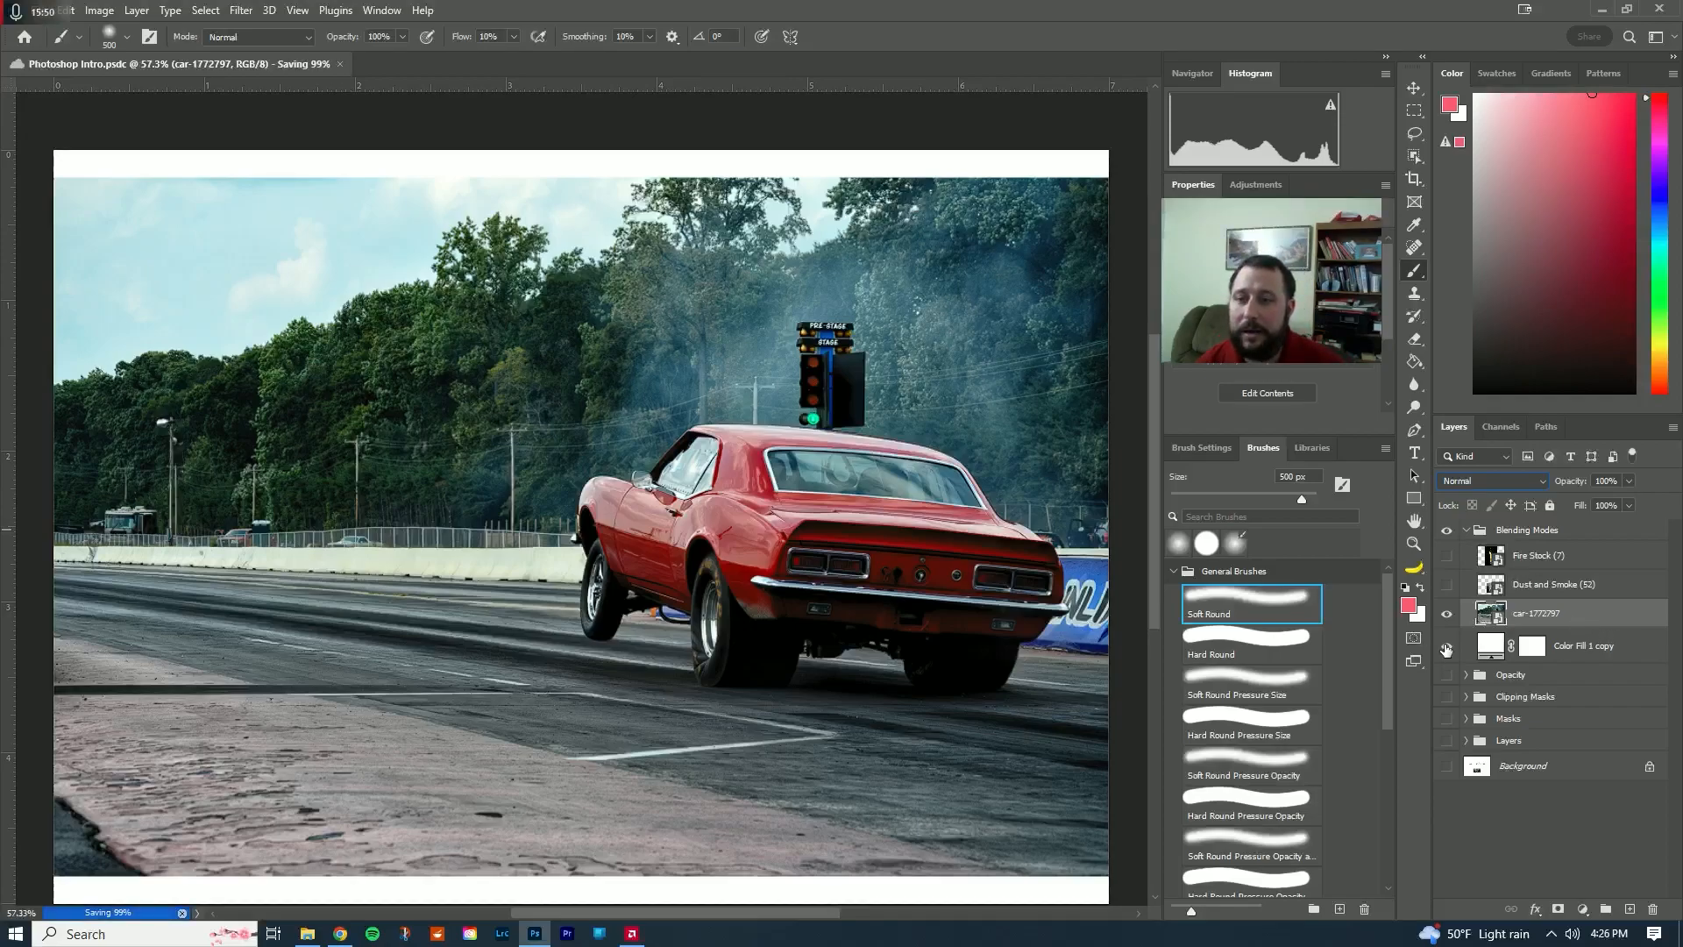
- Toggle the white Color Fill 1 copy layer off and on, and keep the car layer's blend mode at Normal
{"action": "left_click", "coordinate": [1446, 647]}
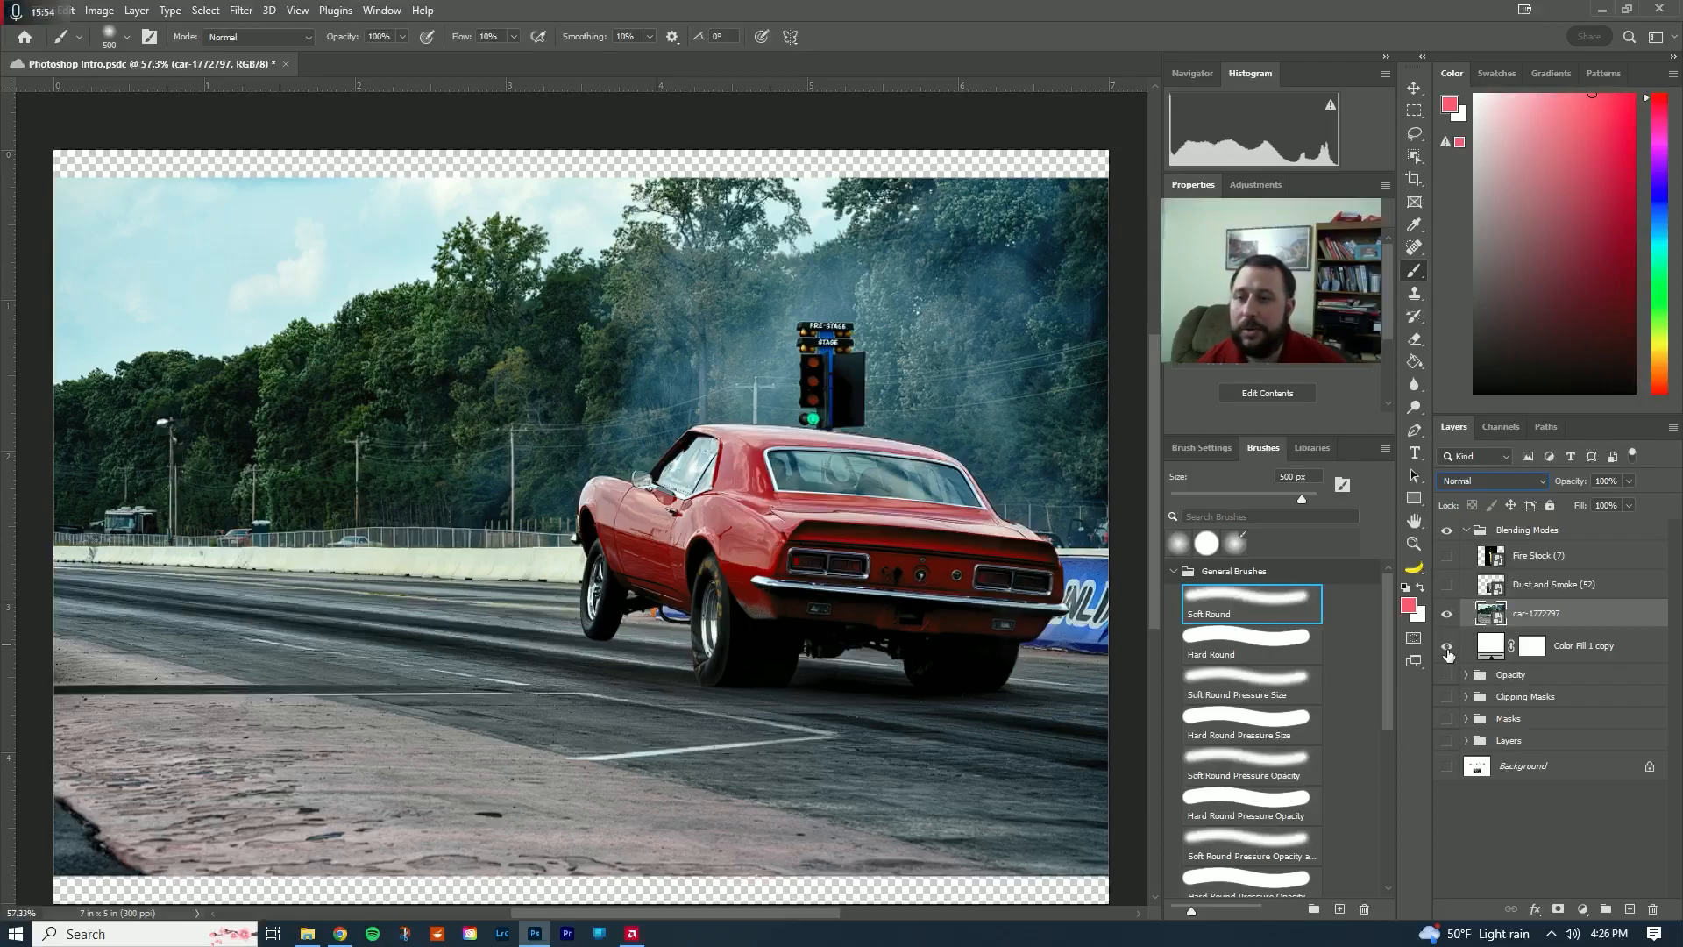
{"action": "left_click", "coordinate": [1447, 647]}
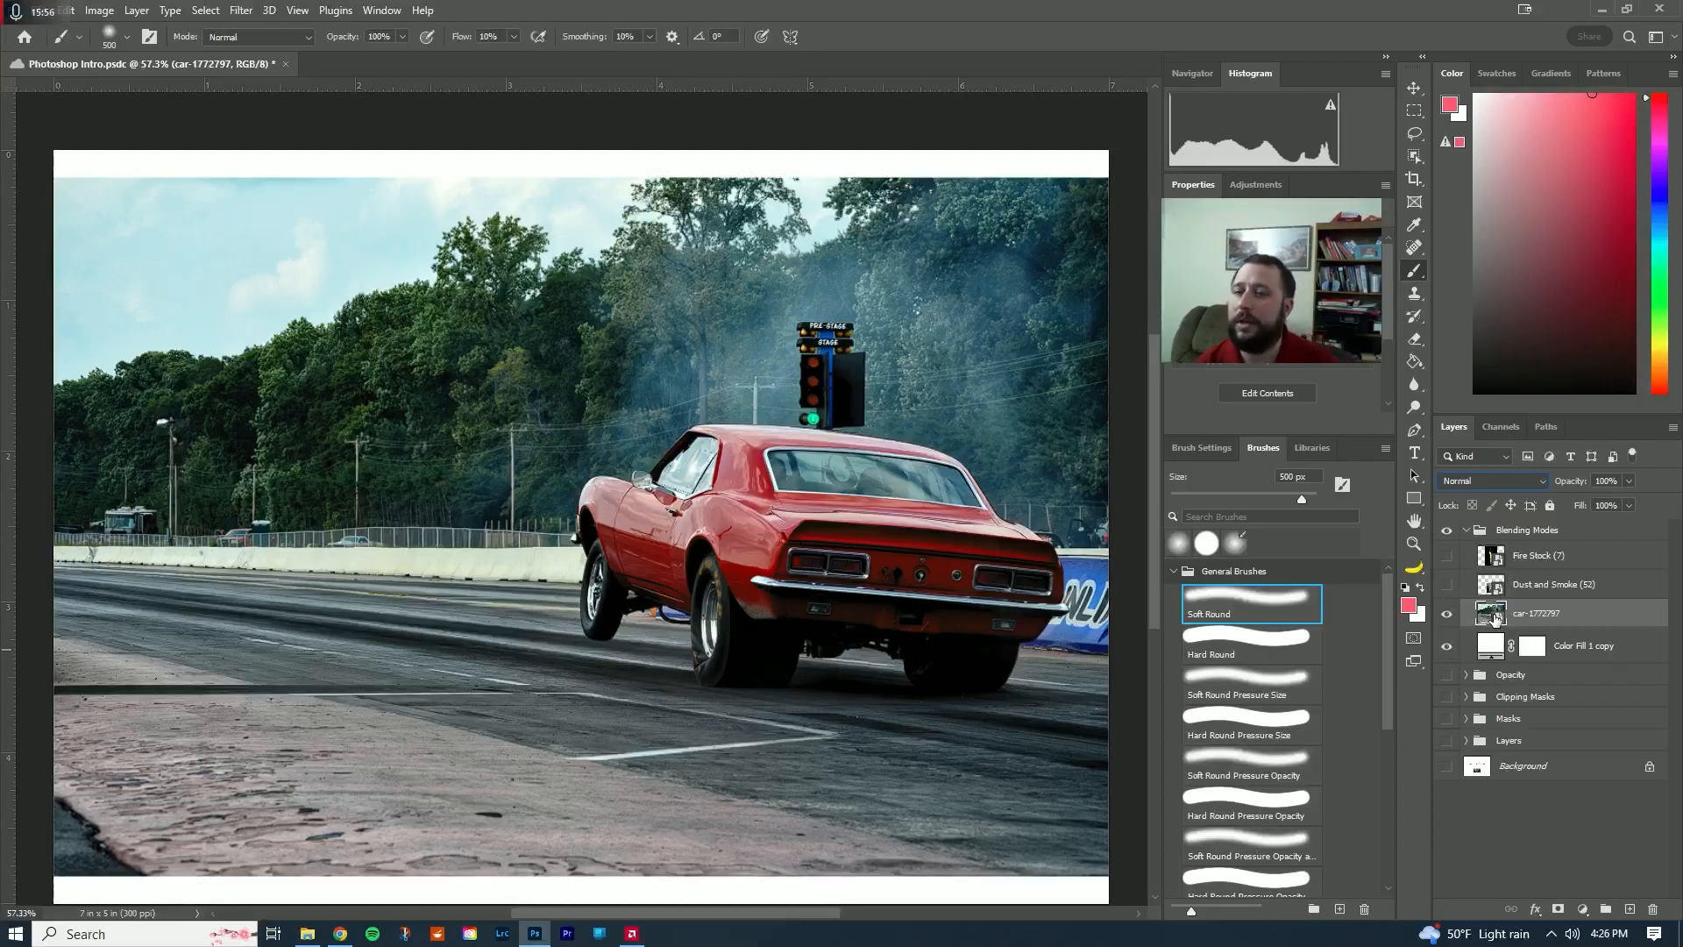
{"action": "left_click", "coordinate": [1476, 478]}
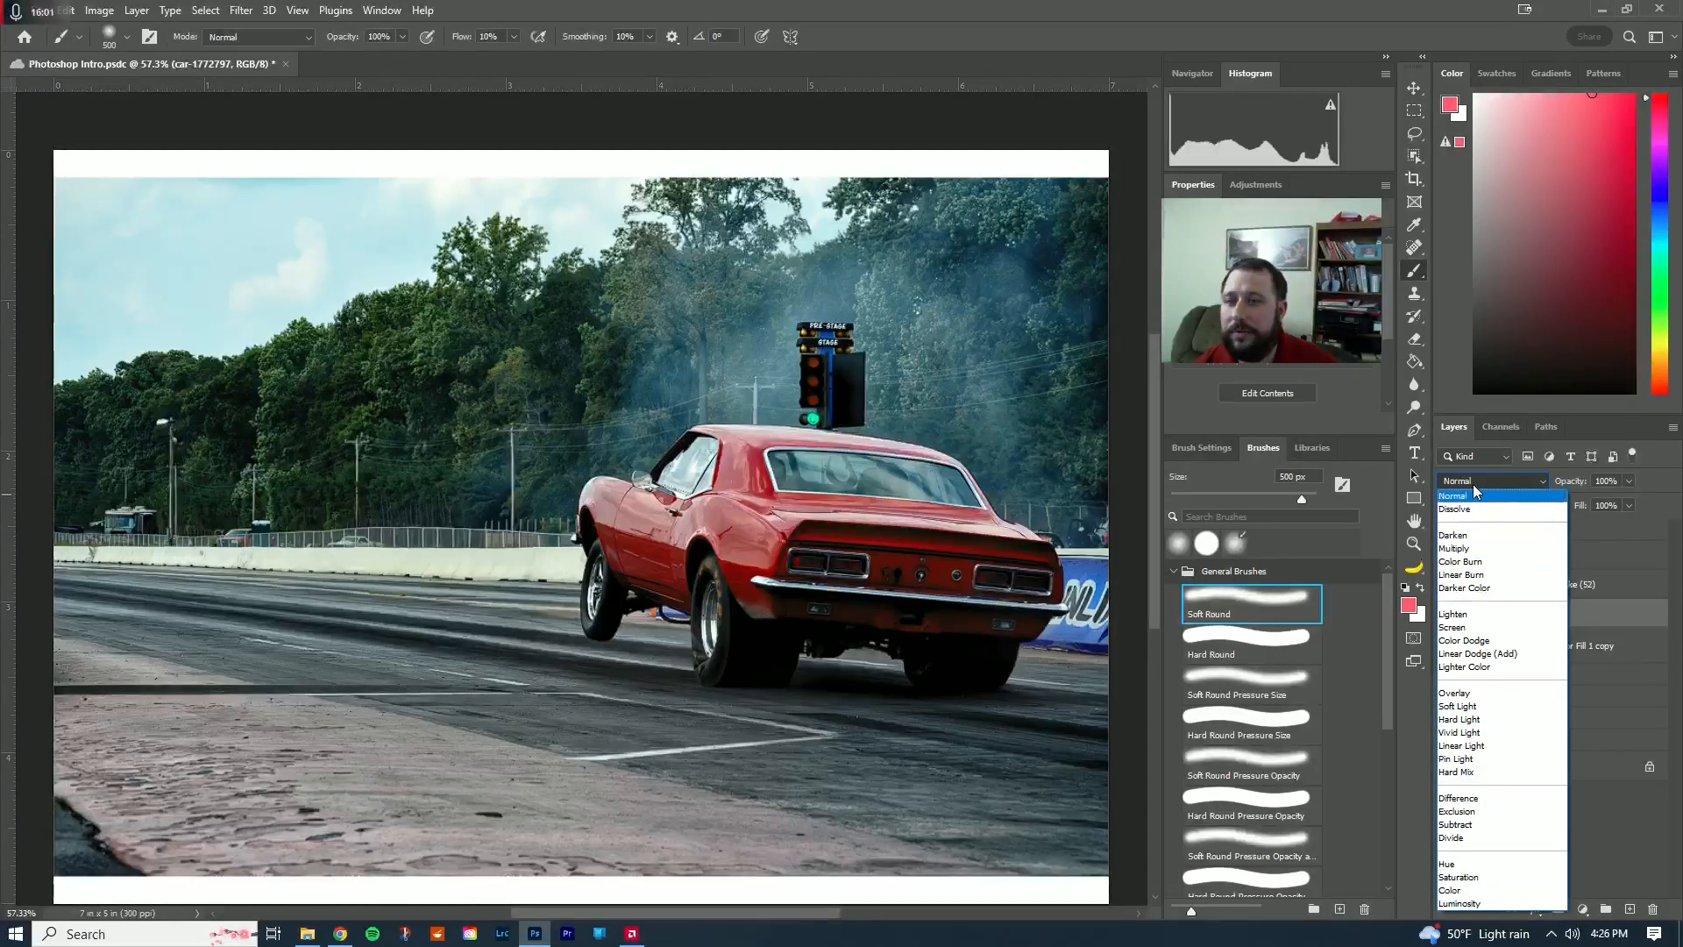
{"action": "left_click", "coordinate": [1469, 492]}
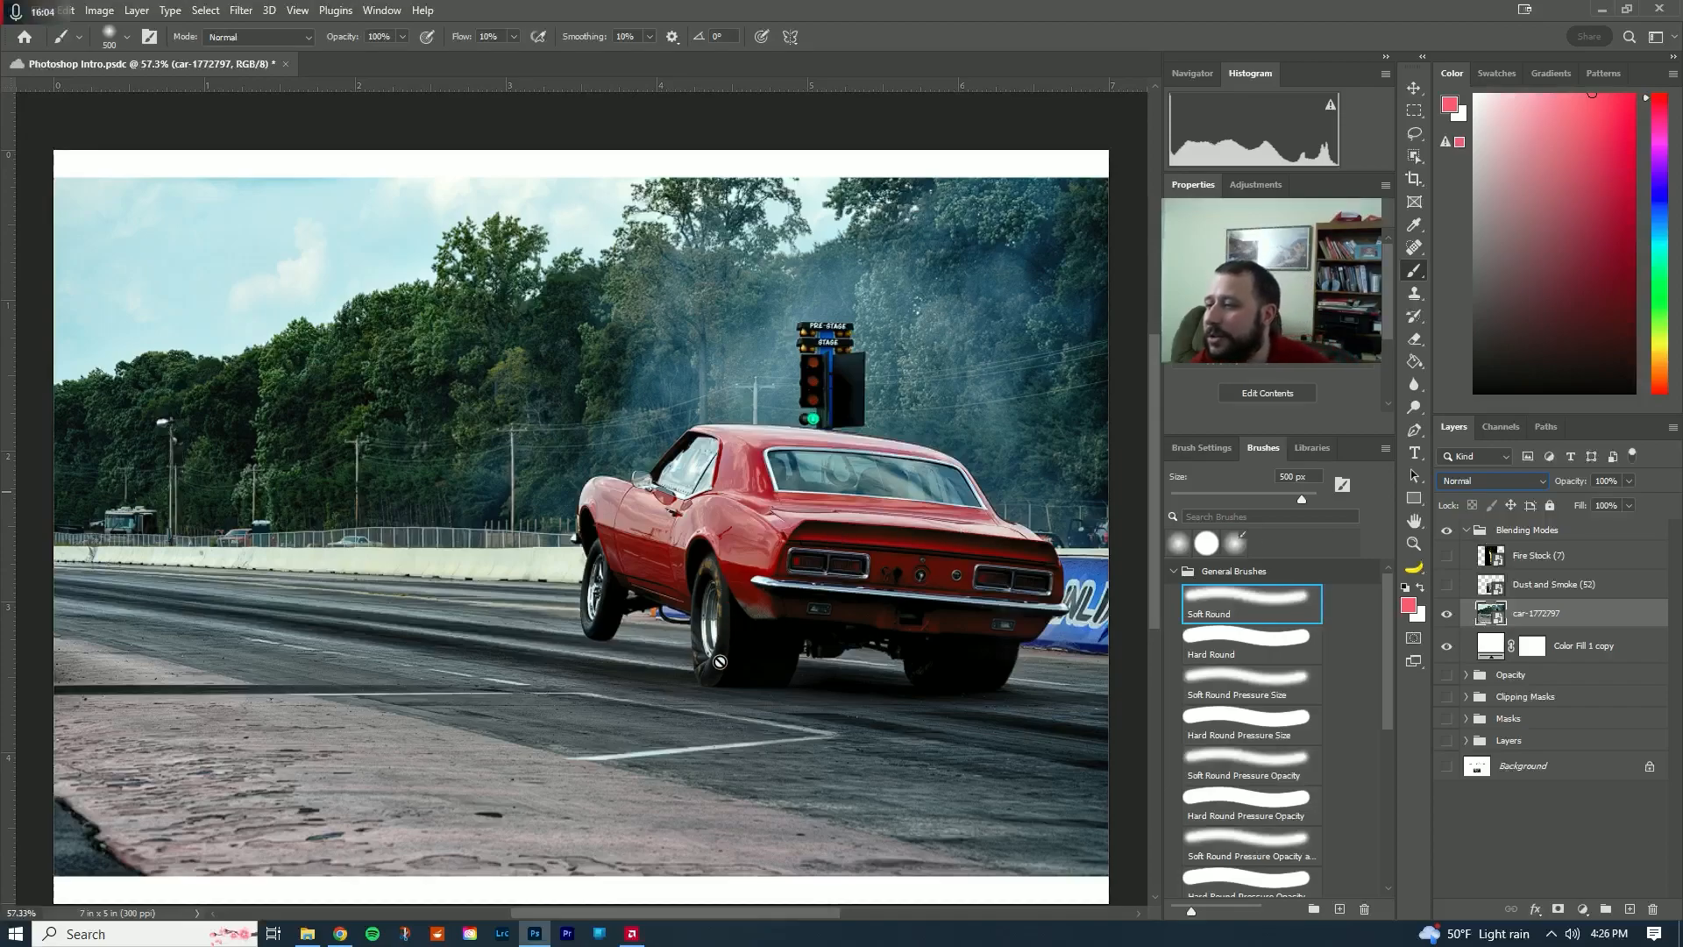
- Select the Dust and Smoke (52) layer and make it visible over the car photo
{"action": "left_click", "coordinate": [1556, 587]}
{"action": "left_click", "coordinate": [1448, 585]}
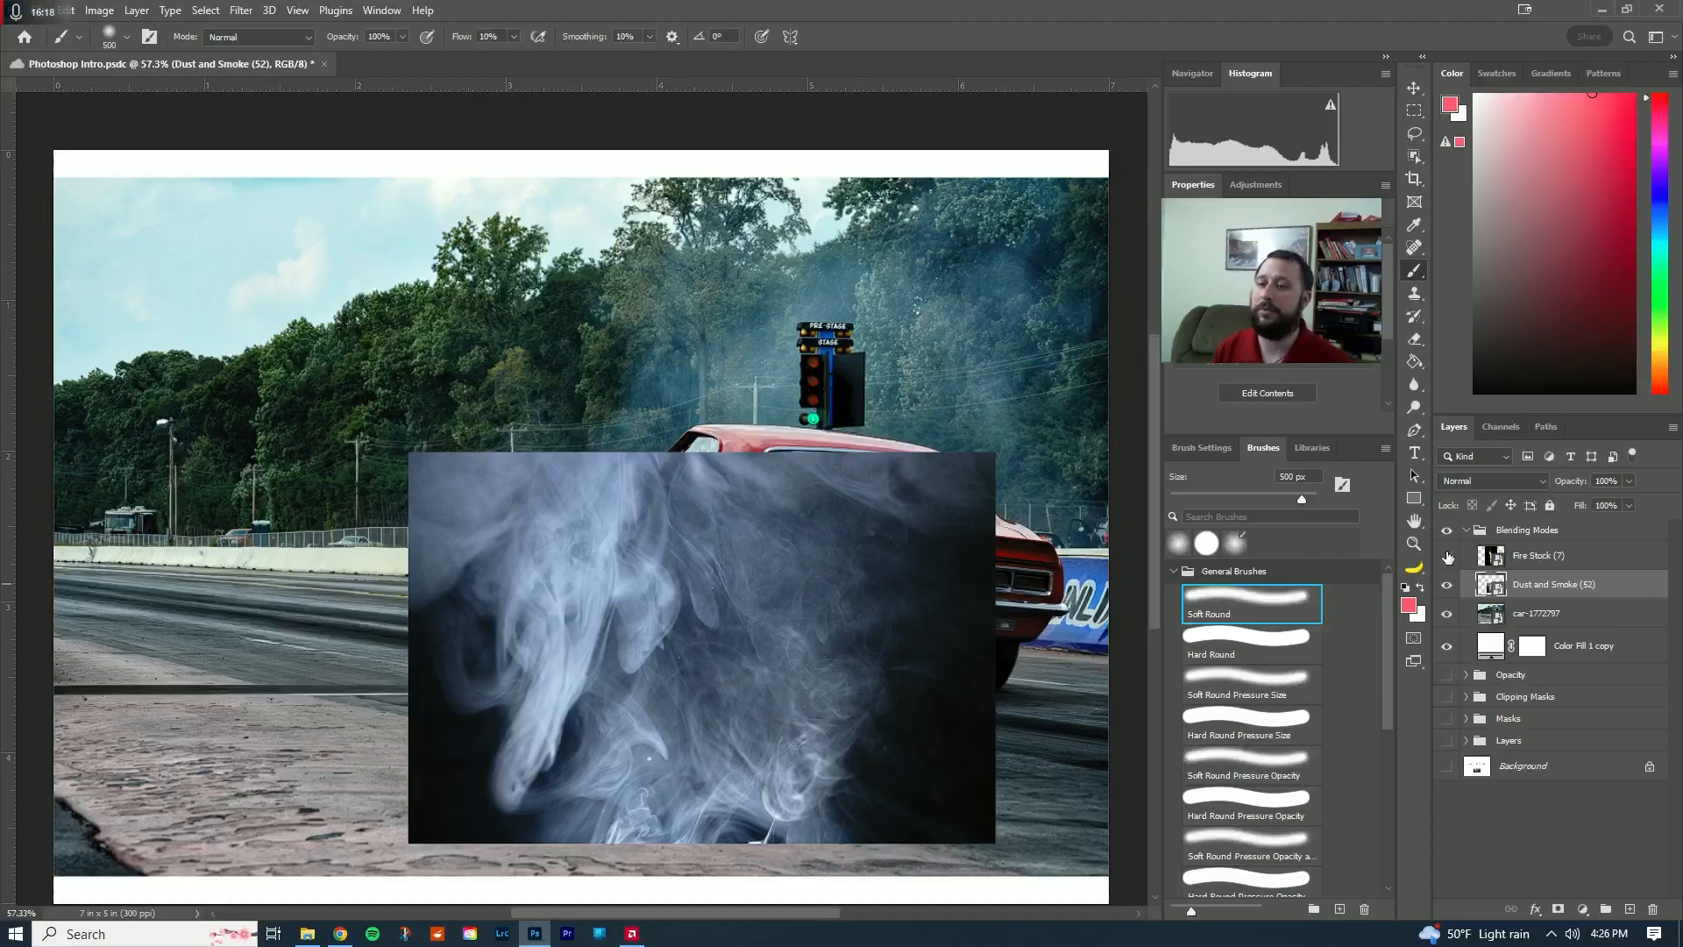
{"action": "left_click", "coordinate": [1447, 556]}
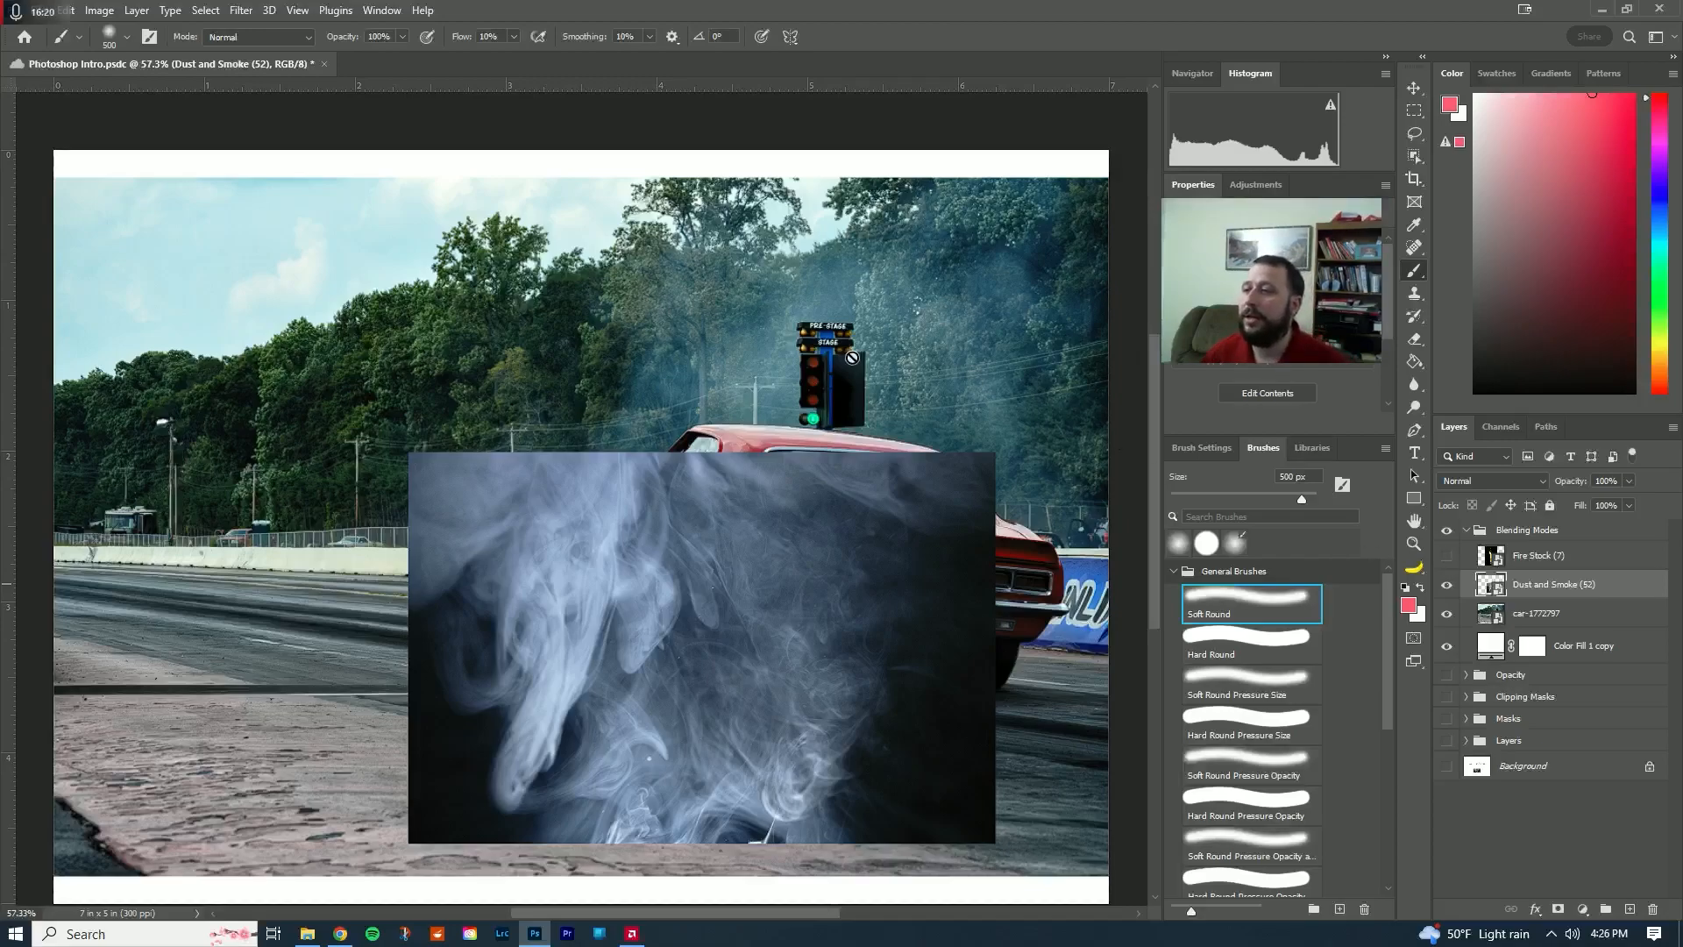
- Scale the smoke image down to about 1.64 by 1.09 in and move it below the car's near rear wheel
{"action": "key", "text": "v"}
{"action": "key", "text": "alt+v"}
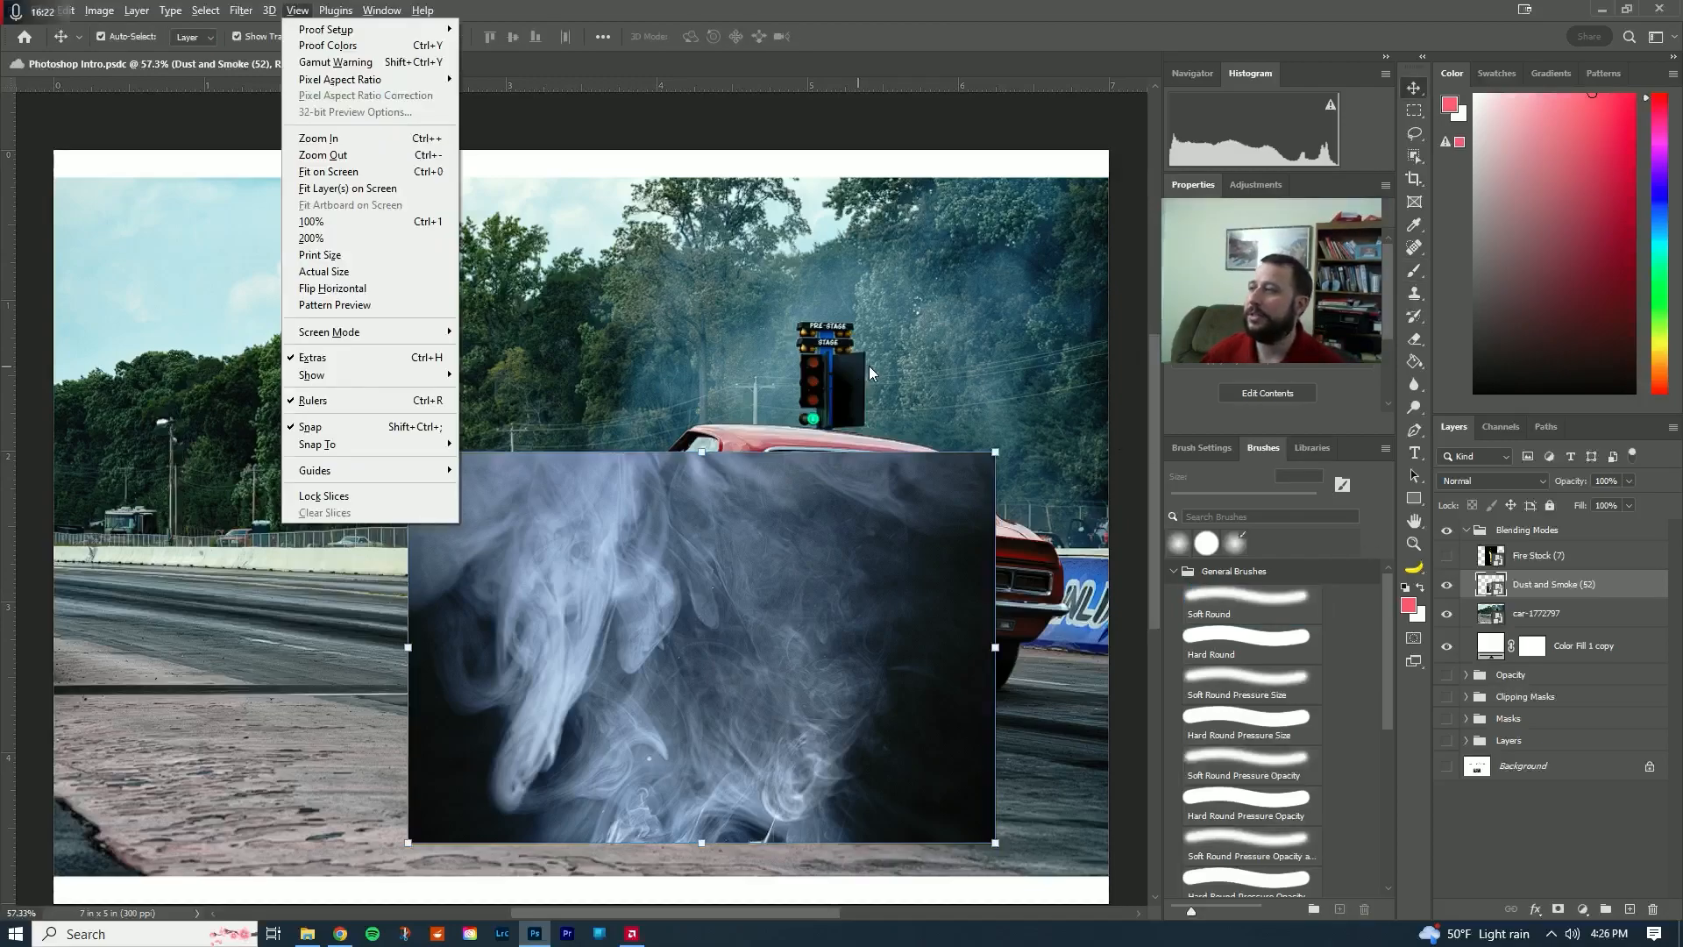
{"action": "left_click", "coordinate": [809, 537]}
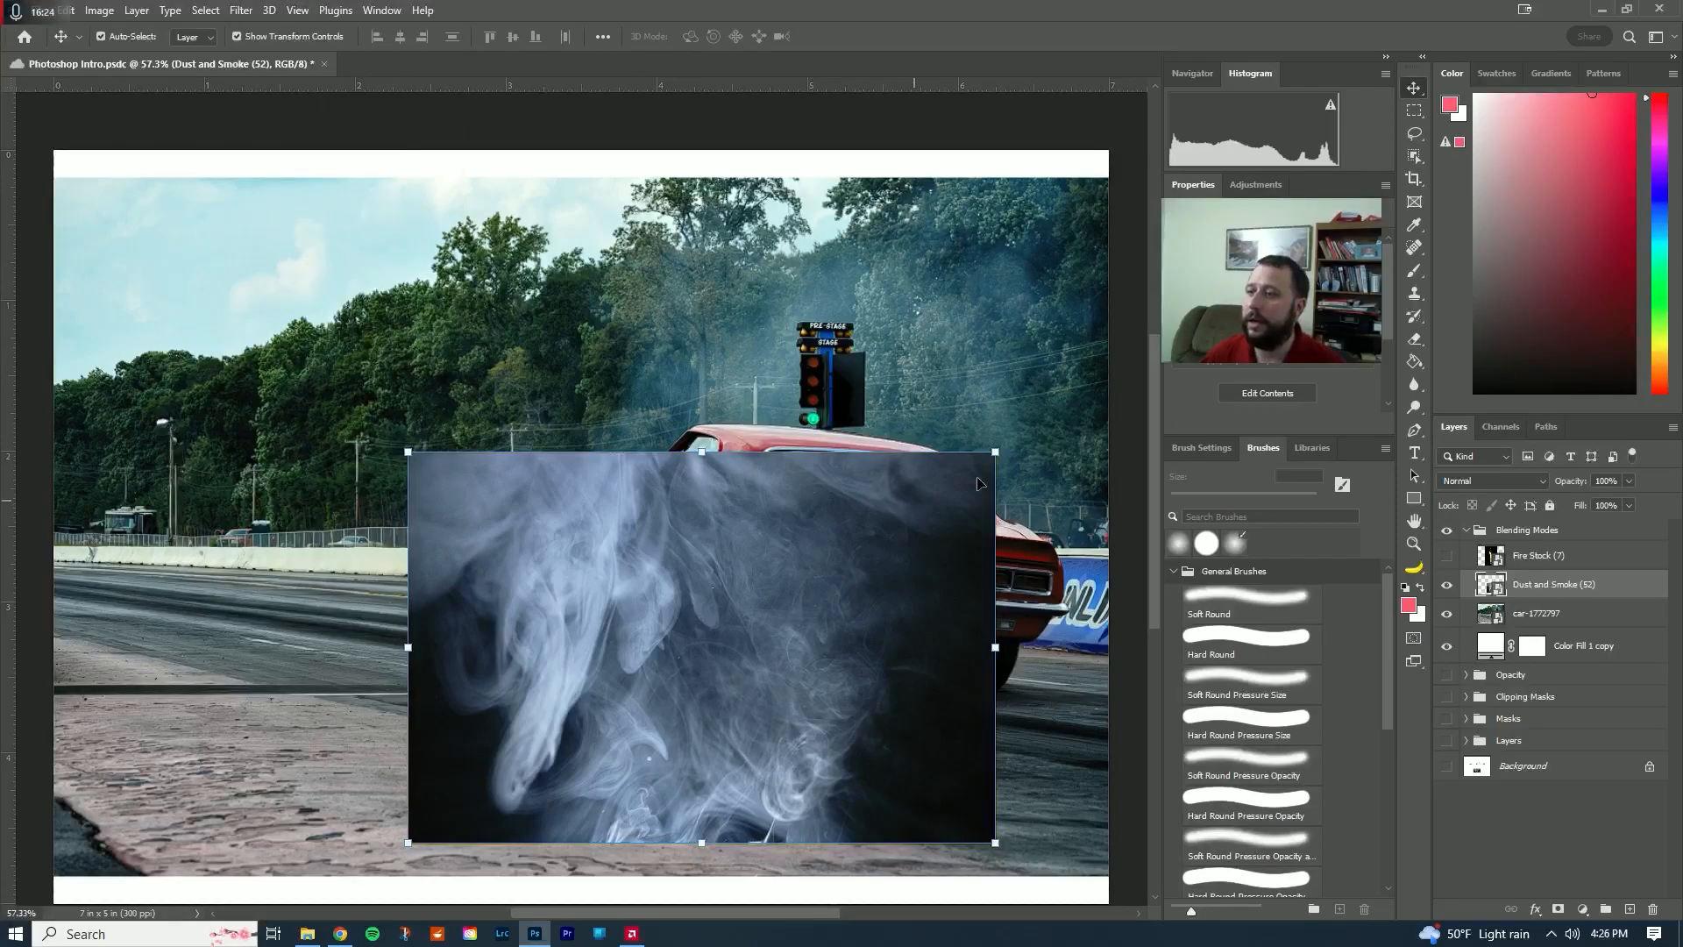
{"action": "left_click_drag", "start_coordinate": [995, 452], "coordinate": [654, 677]}
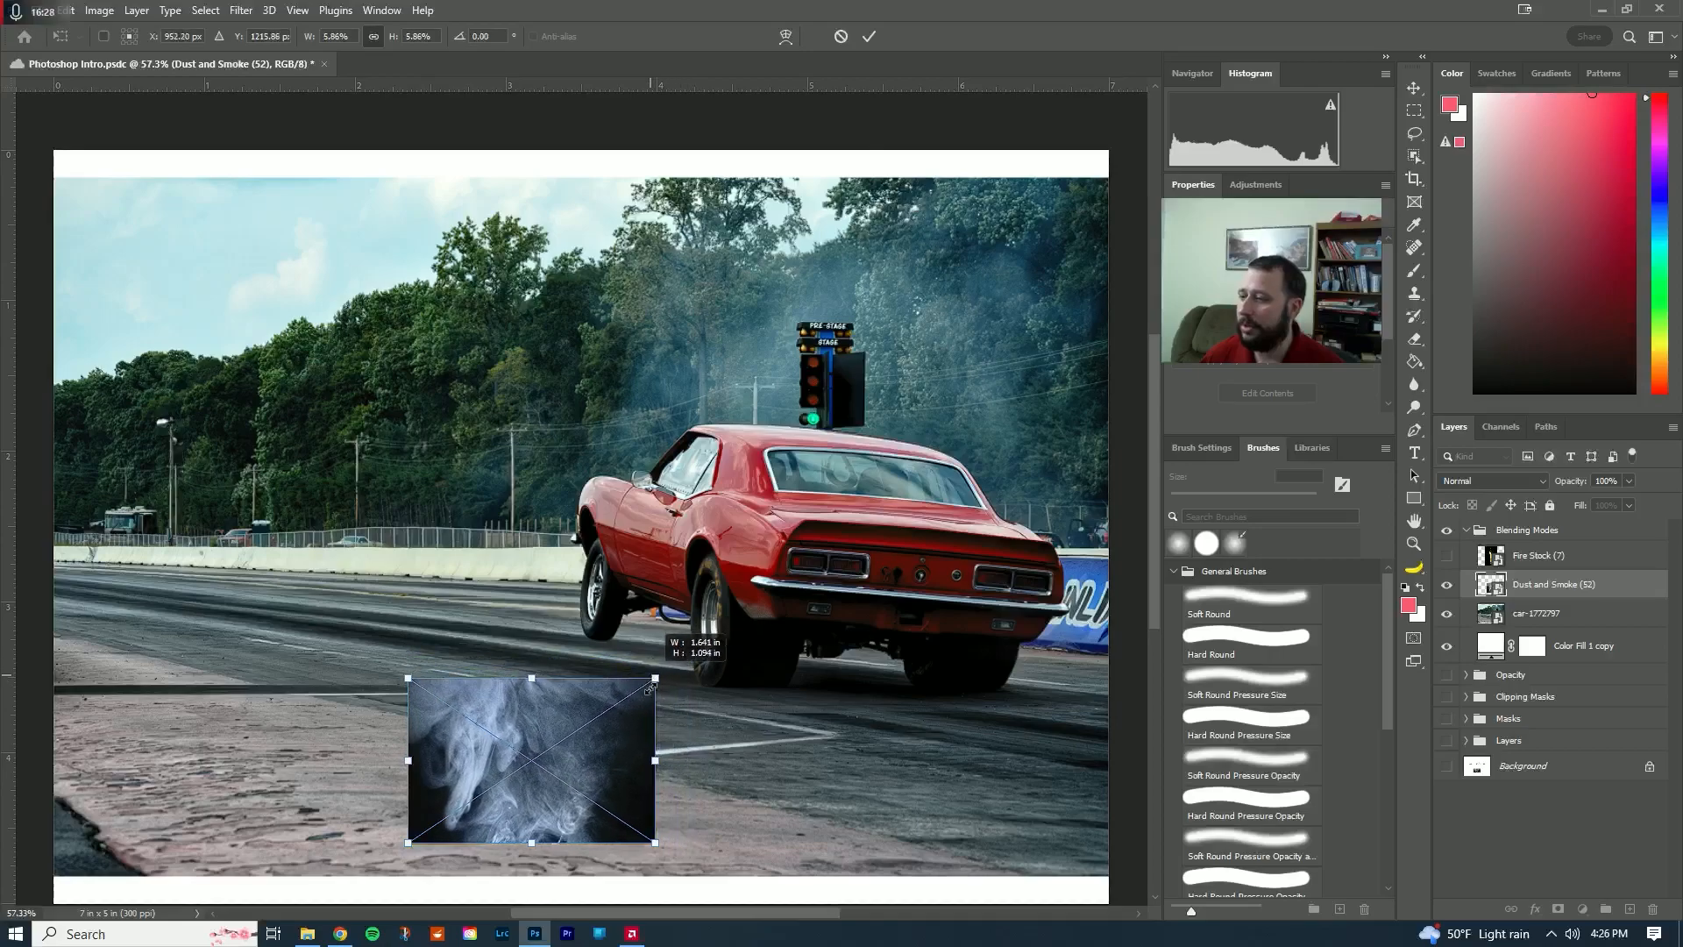
{"action": "left_click_drag", "start_coordinate": [628, 750], "coordinate": [835, 692]}
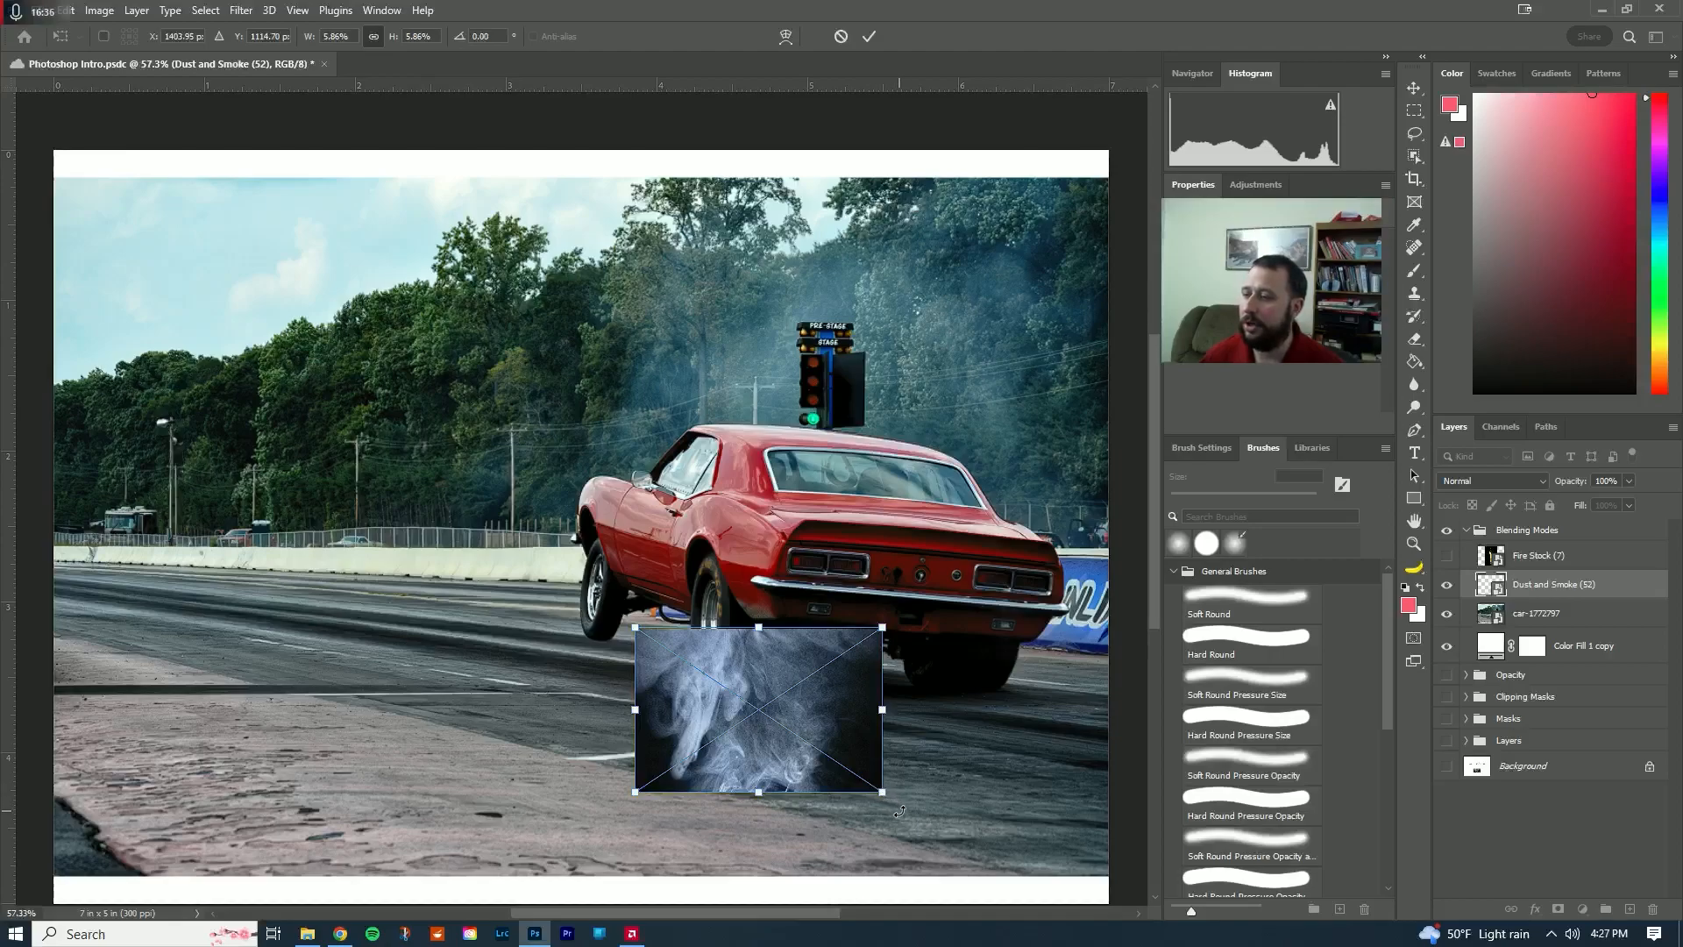
- Rotate the smoke image about -20° and narrow it to fit at the near rear wheel
{"action": "left_click_drag", "start_coordinate": [900, 812], "coordinate": [908, 741]}
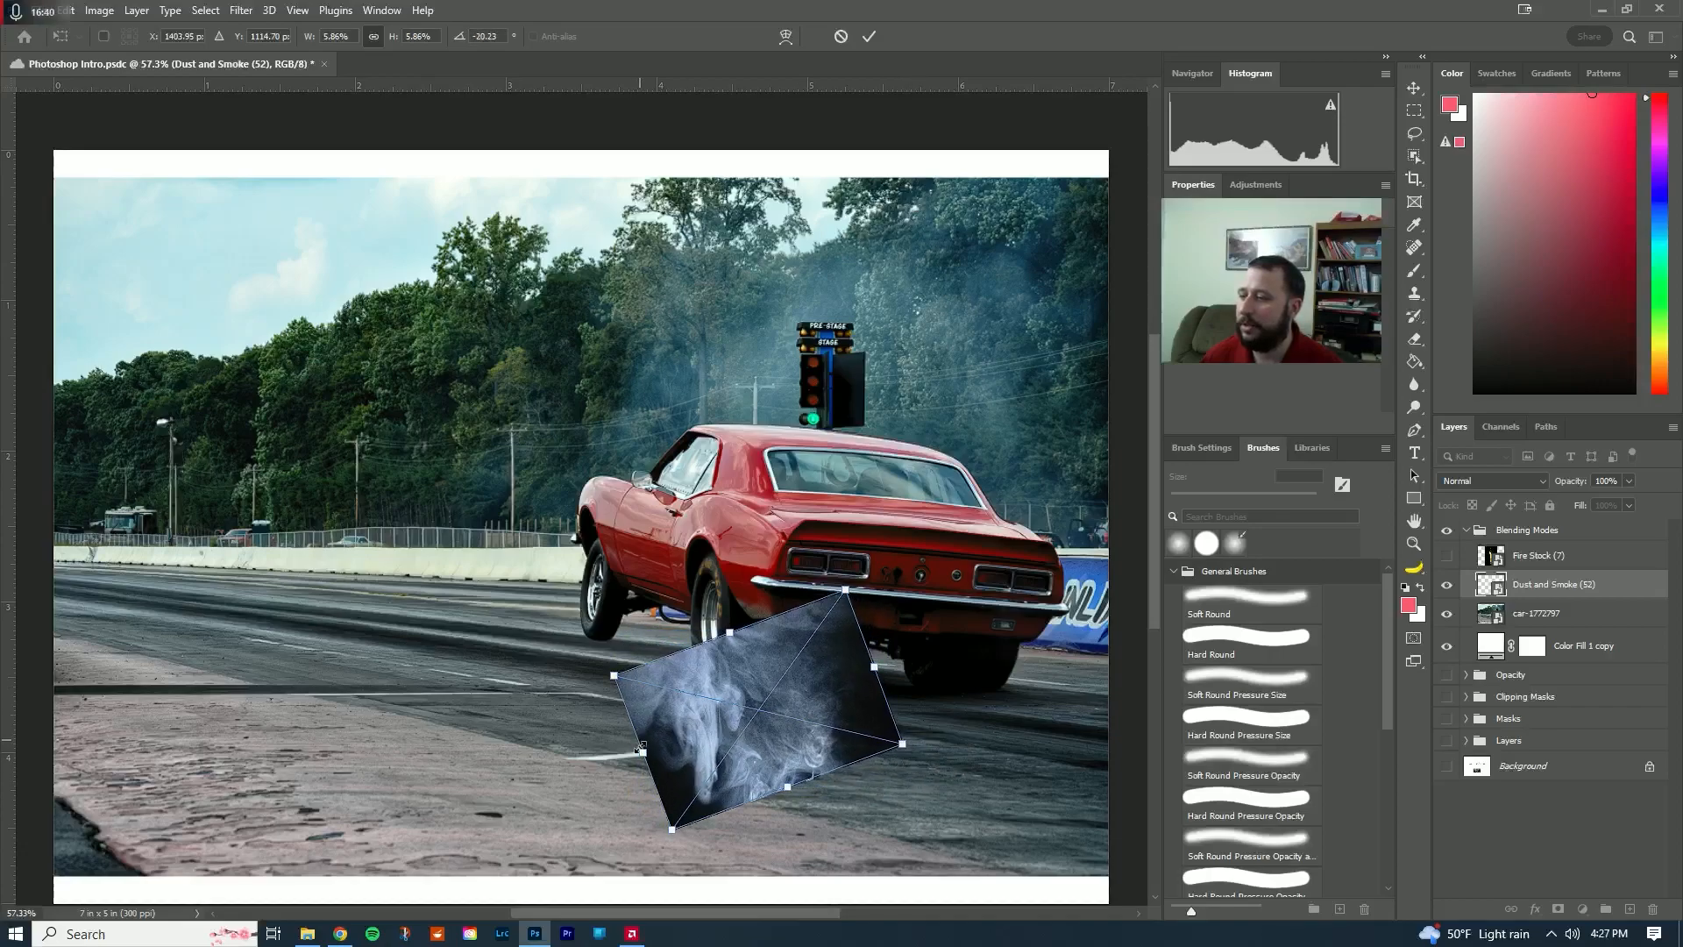
{"action": "left_click_drag", "start_coordinate": [643, 750], "coordinate": [676, 741]}
{"action": "left_click_drag", "start_coordinate": [844, 683], "coordinate": [801, 684]}
{"action": "left_click", "coordinate": [869, 36]}
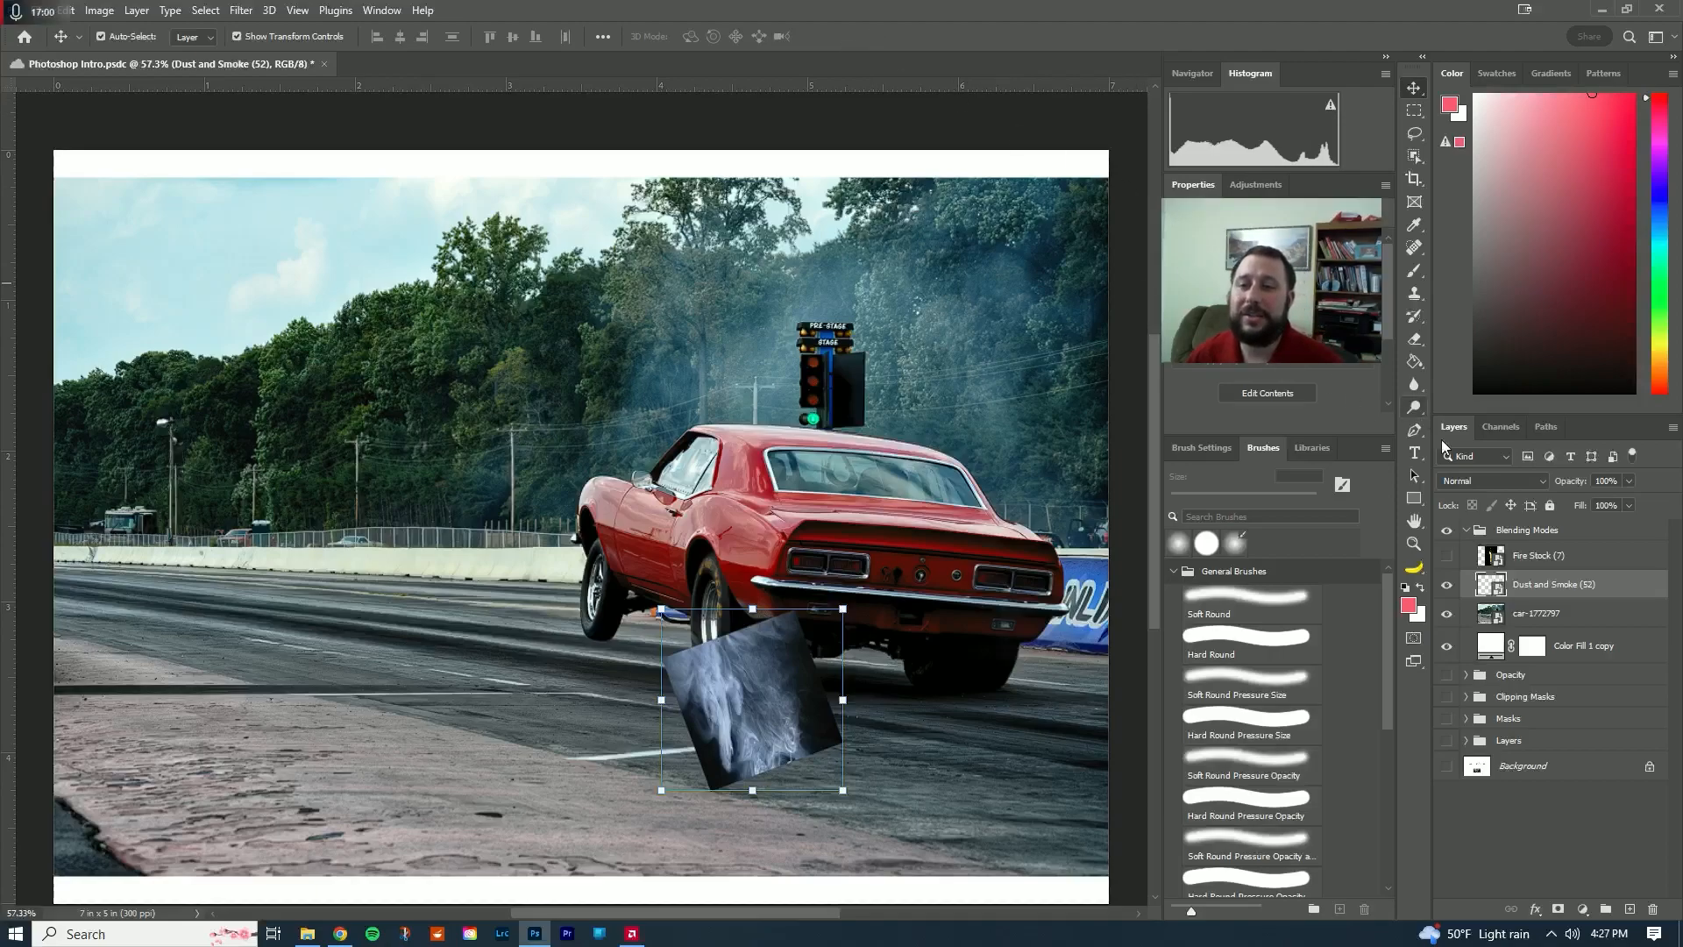
- Set the Dust and Smoke (52) layer's blend mode to Screen and add a layer mask to it
{"action": "left_click", "coordinate": [1472, 484]}
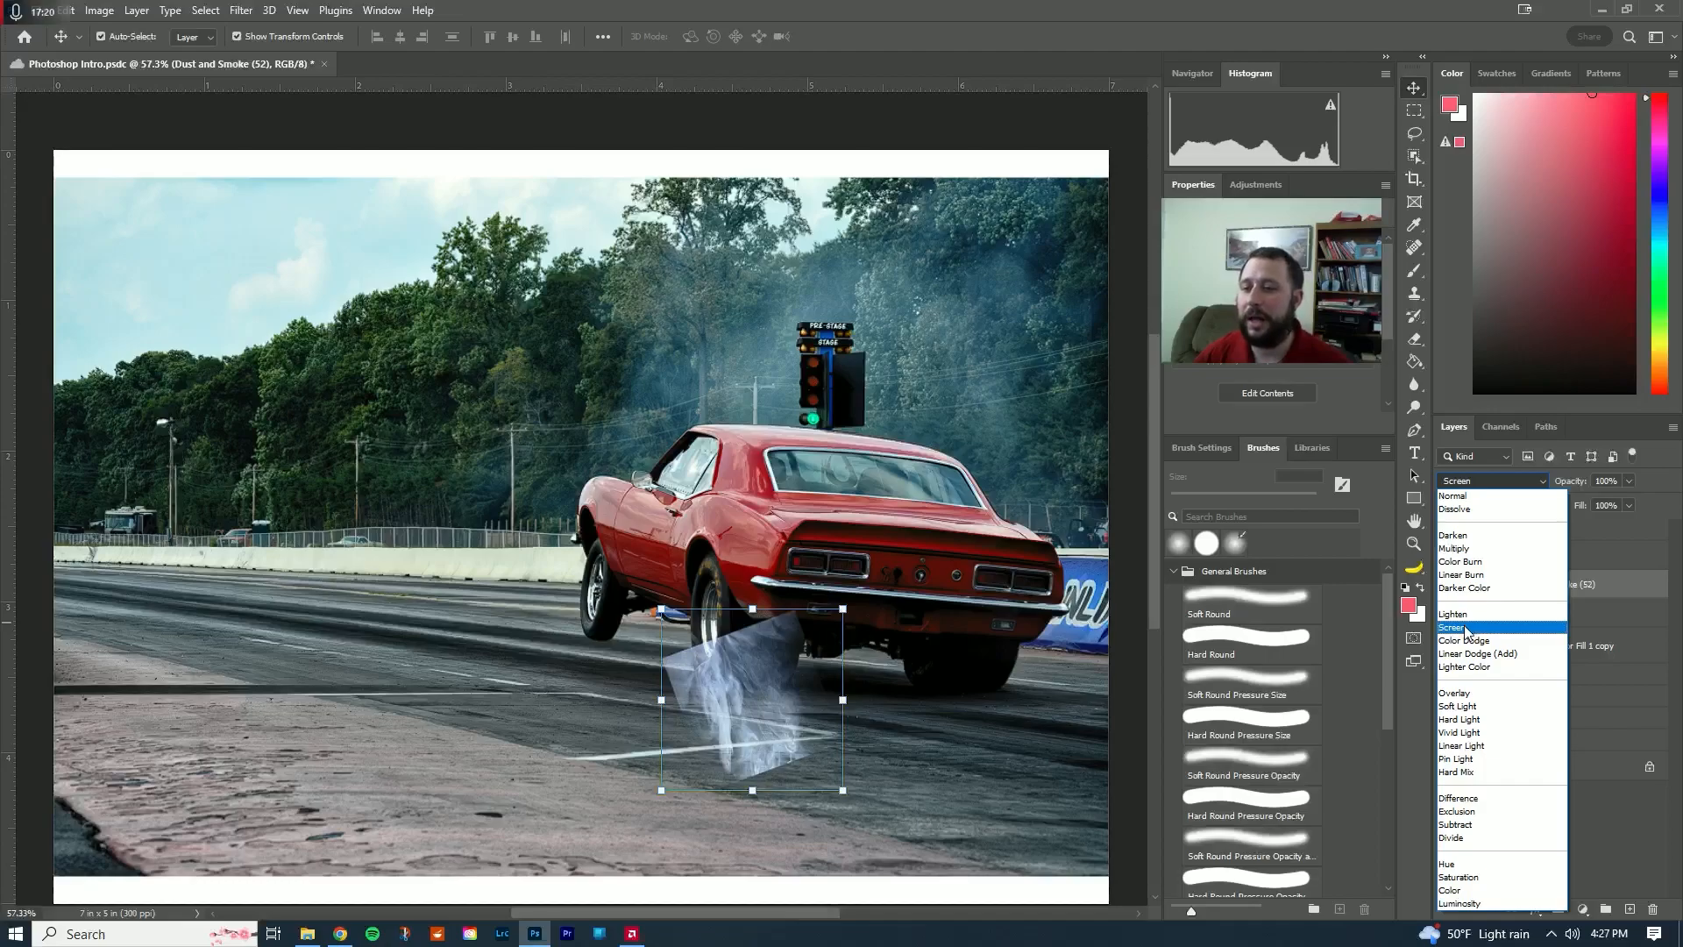
{"action": "left_click", "coordinate": [1465, 628]}
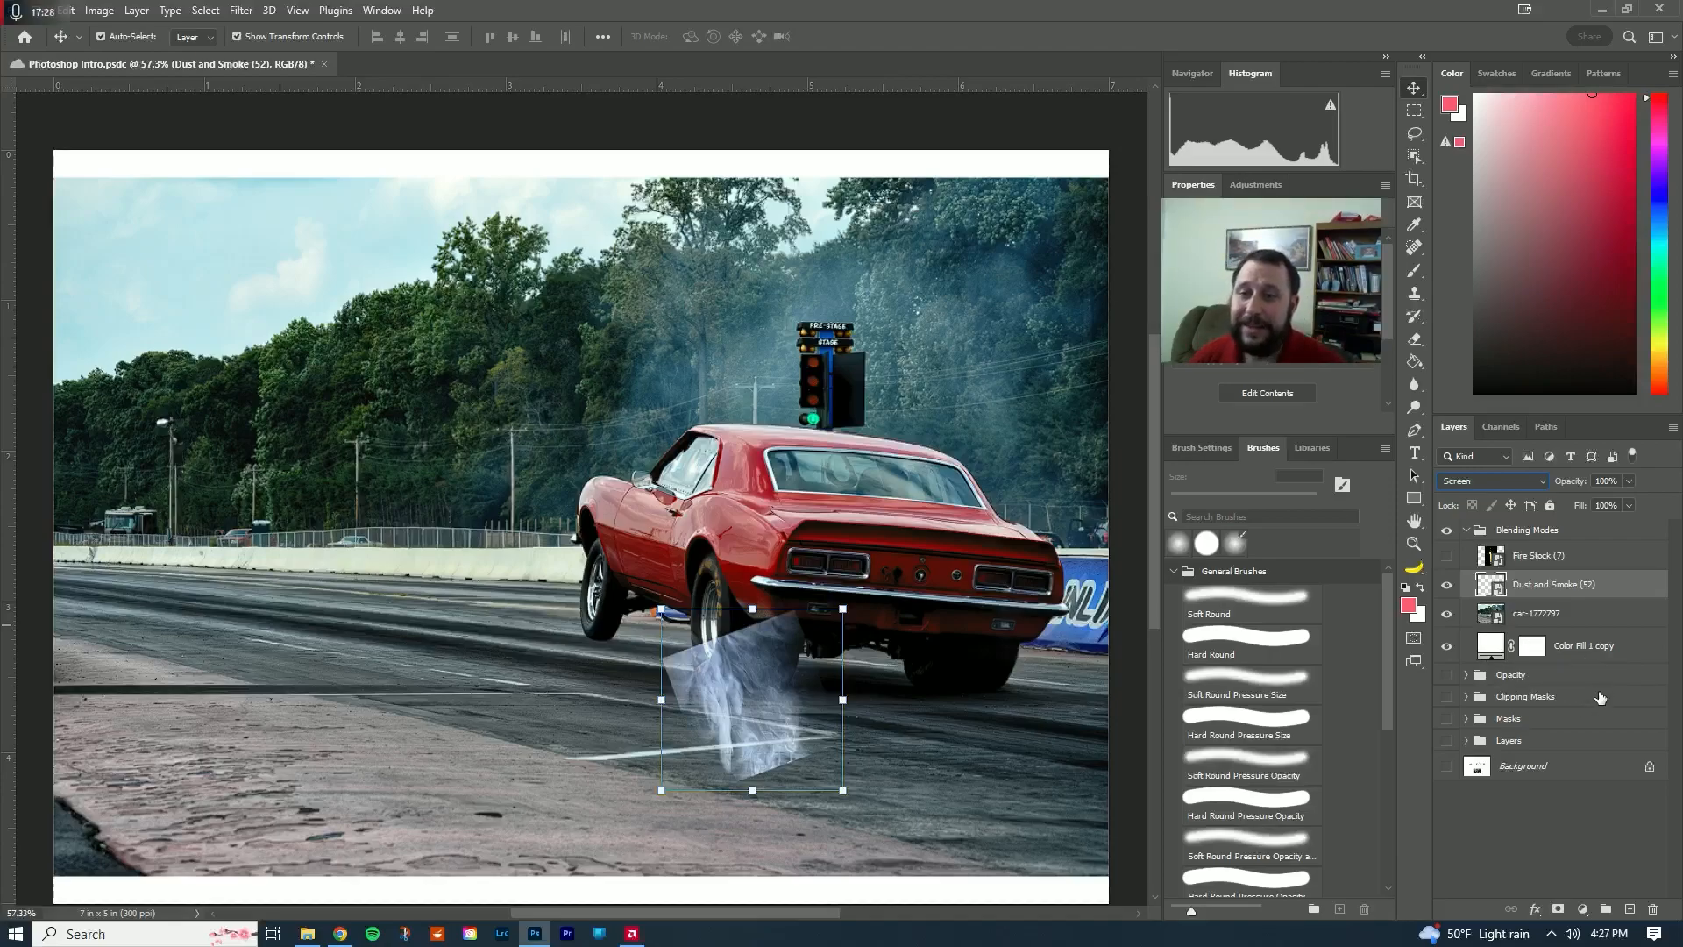
{"action": "left_click", "coordinate": [1557, 910]}
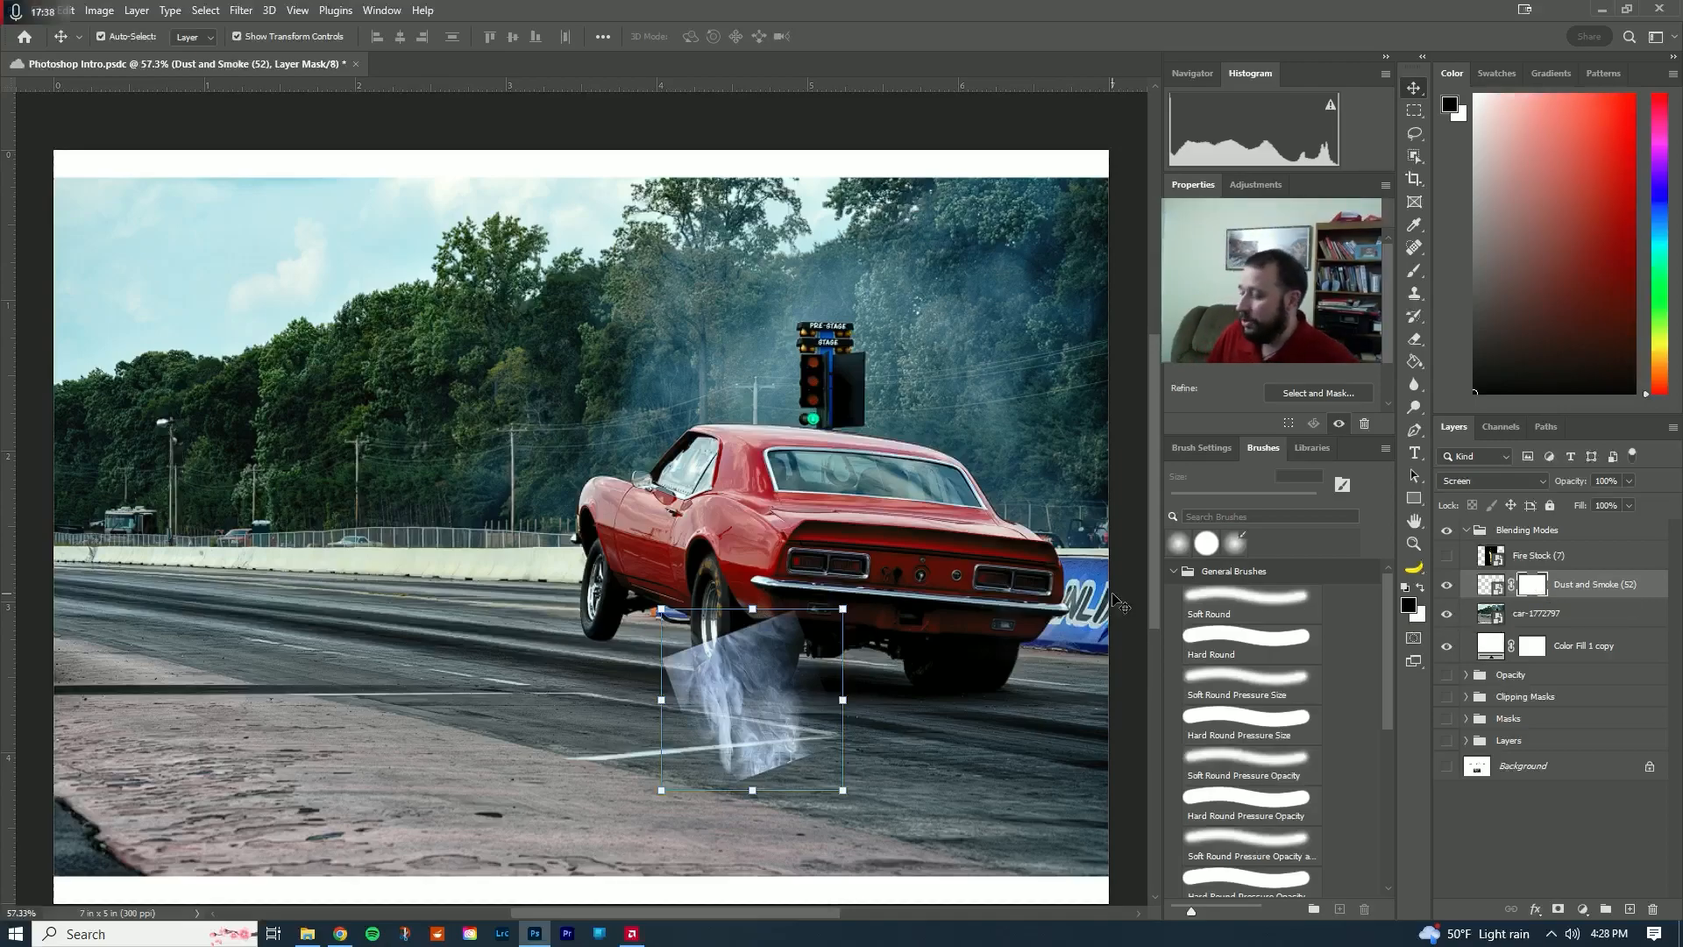
- Mask out the smoke image's hard edges by painting black with a 100 px soft brush, raising the flow to 29%
{"action": "key", "text": "b"}
{"action": "key", "text": "bracketleft"}
{"action": "key", "text": "bracketleft"}
{"action": "key", "text": "bracketleft"}
{"action": "key", "text": "bracketleft"}
{"action": "key", "text": "bracketleft"}
{"action": "key", "text": "bracketleft"}
{"action": "key", "text": "bracketleft"}
{"action": "key", "text": "bracketleft"}
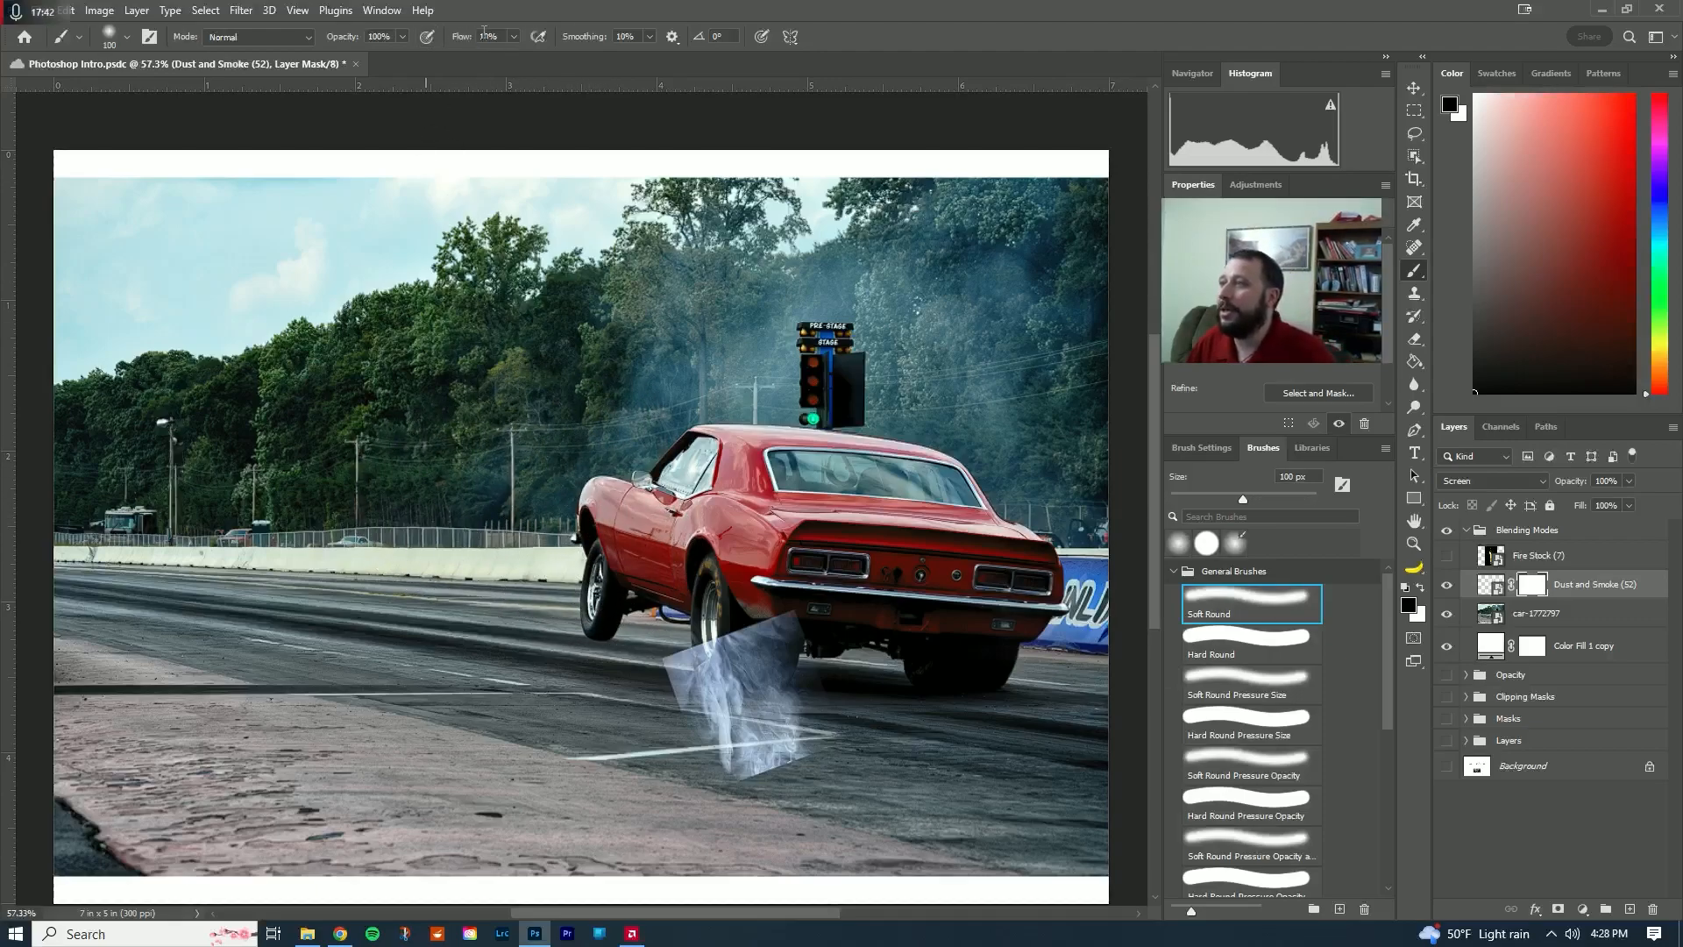
{"action": "mouse_move", "coordinate": [656, 667]}
{"action": "left_mouse_down"}
{"action": "mouse_move", "coordinate": [695, 638]}
{"action": "mouse_move", "coordinate": [657, 672]}
{"action": "mouse_move", "coordinate": [665, 726]}
{"action": "mouse_move", "coordinate": [681, 648]}
{"action": "mouse_move", "coordinate": [679, 703]}
{"action": "mouse_move", "coordinate": [739, 777]}
{"action": "left_mouse_up"}
{"action": "left_click_drag", "start_coordinate": [459, 37], "coordinate": [476, 36]}
{"action": "mouse_move", "coordinate": [808, 605]}
{"action": "left_mouse_down"}
{"action": "mouse_move", "coordinate": [718, 631]}
{"action": "mouse_move", "coordinate": [763, 612]}
{"action": "mouse_move", "coordinate": [801, 630]}
{"action": "mouse_move", "coordinate": [823, 739]}
{"action": "mouse_move", "coordinate": [746, 771]}
{"action": "mouse_move", "coordinate": [740, 751]}
{"action": "mouse_move", "coordinate": [774, 759]}
{"action": "mouse_move", "coordinate": [807, 740]}
{"action": "left_mouse_up"}
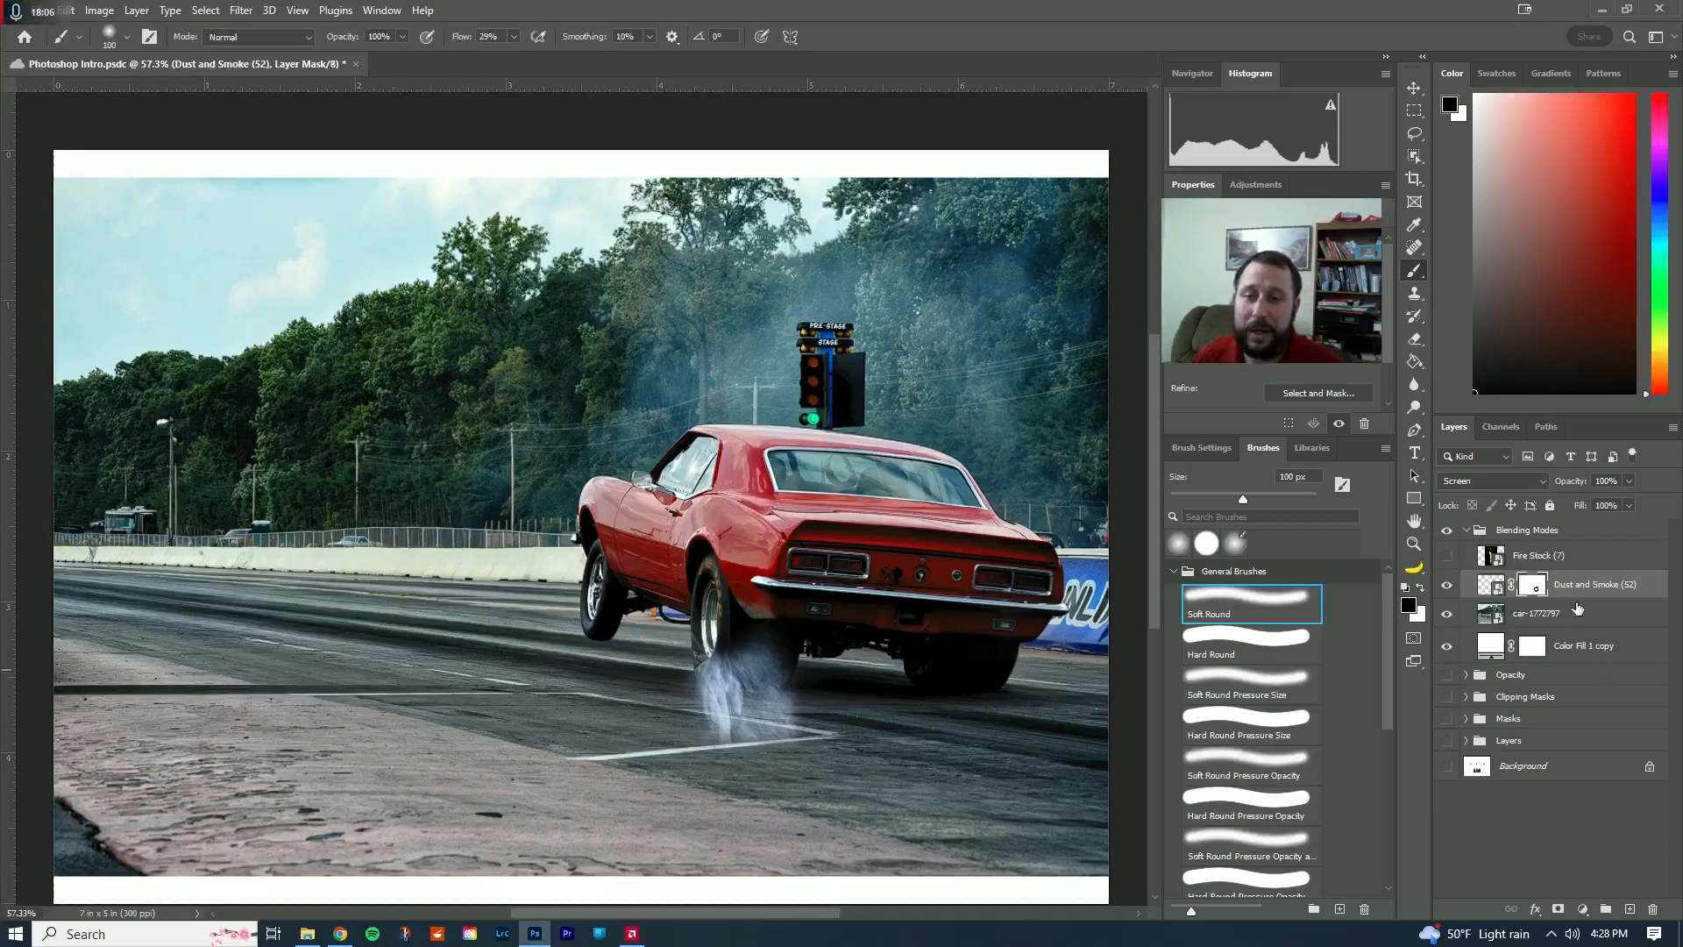
- Duplicate the masked smoke layer and rotate the copy about 66° over the original at the near rear wheel
{"action": "left_click", "coordinate": [1574, 585]}
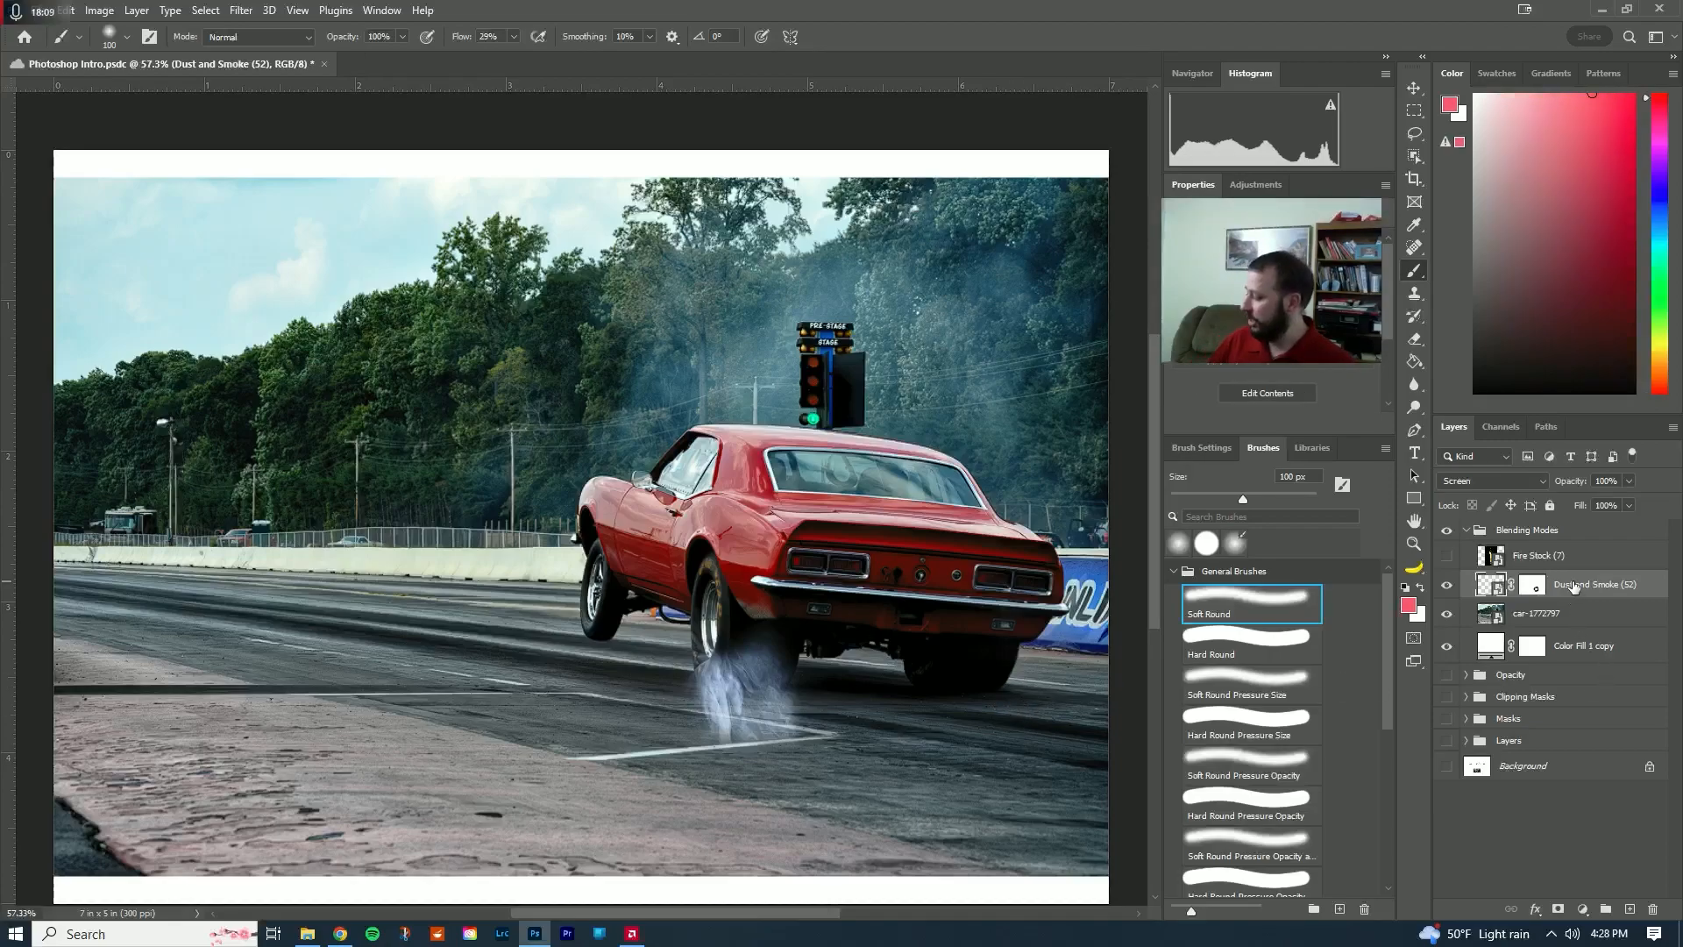
{"action": "key", "text": "ctrl+j"}
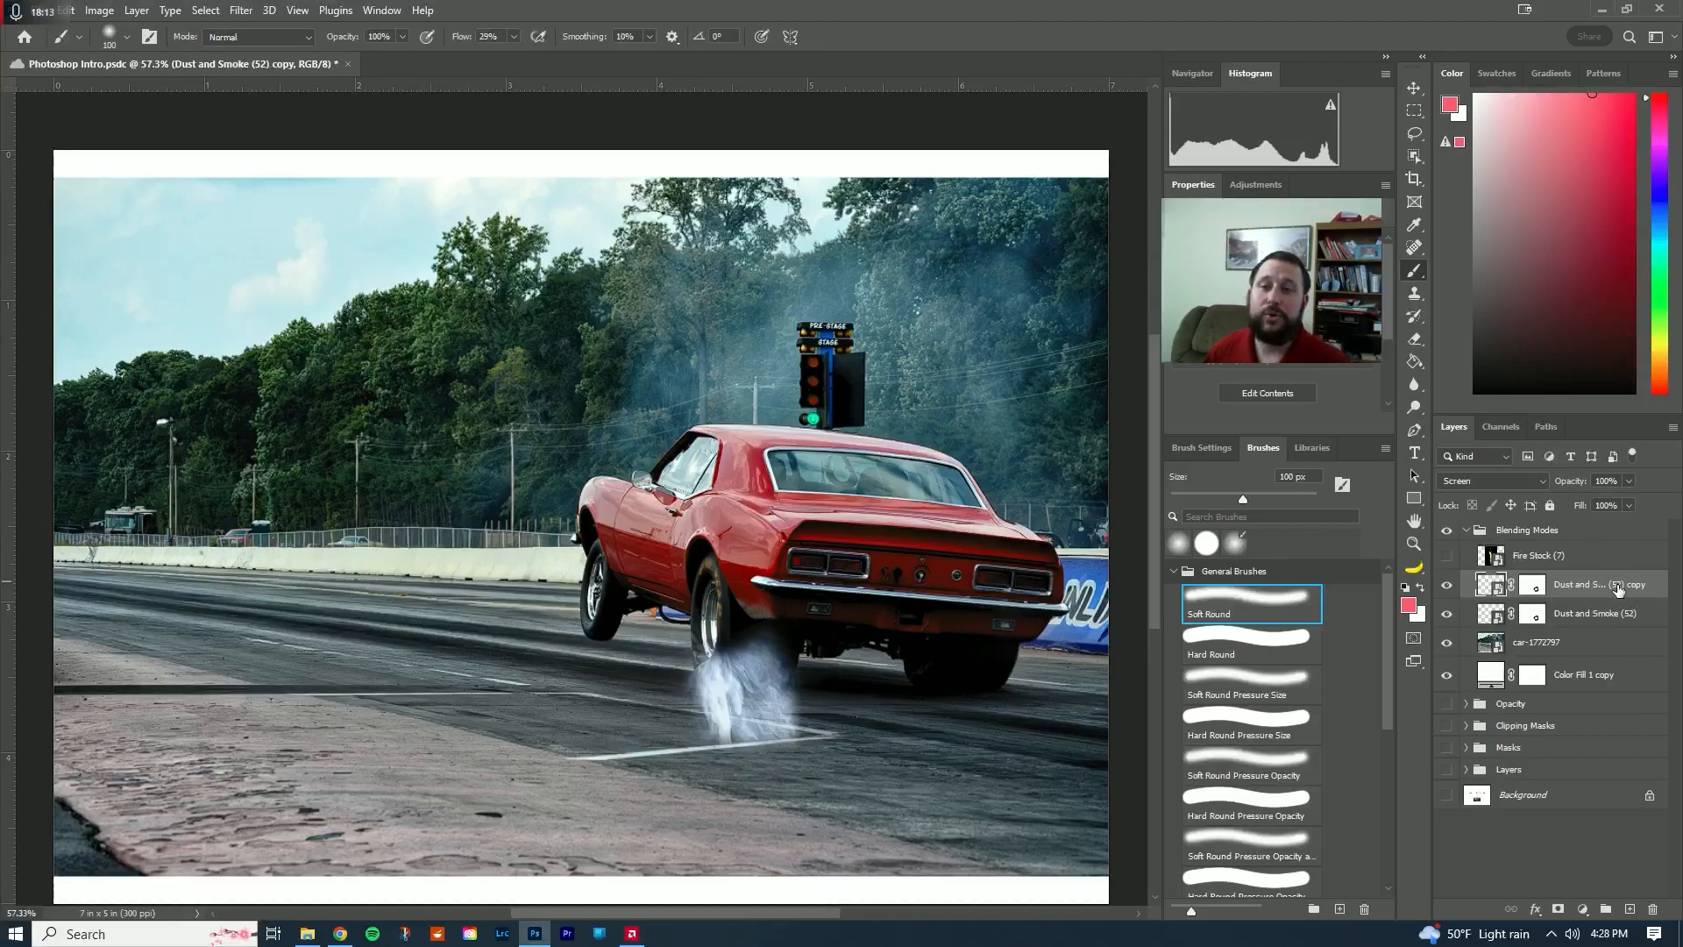
{"action": "key", "text": "v"}
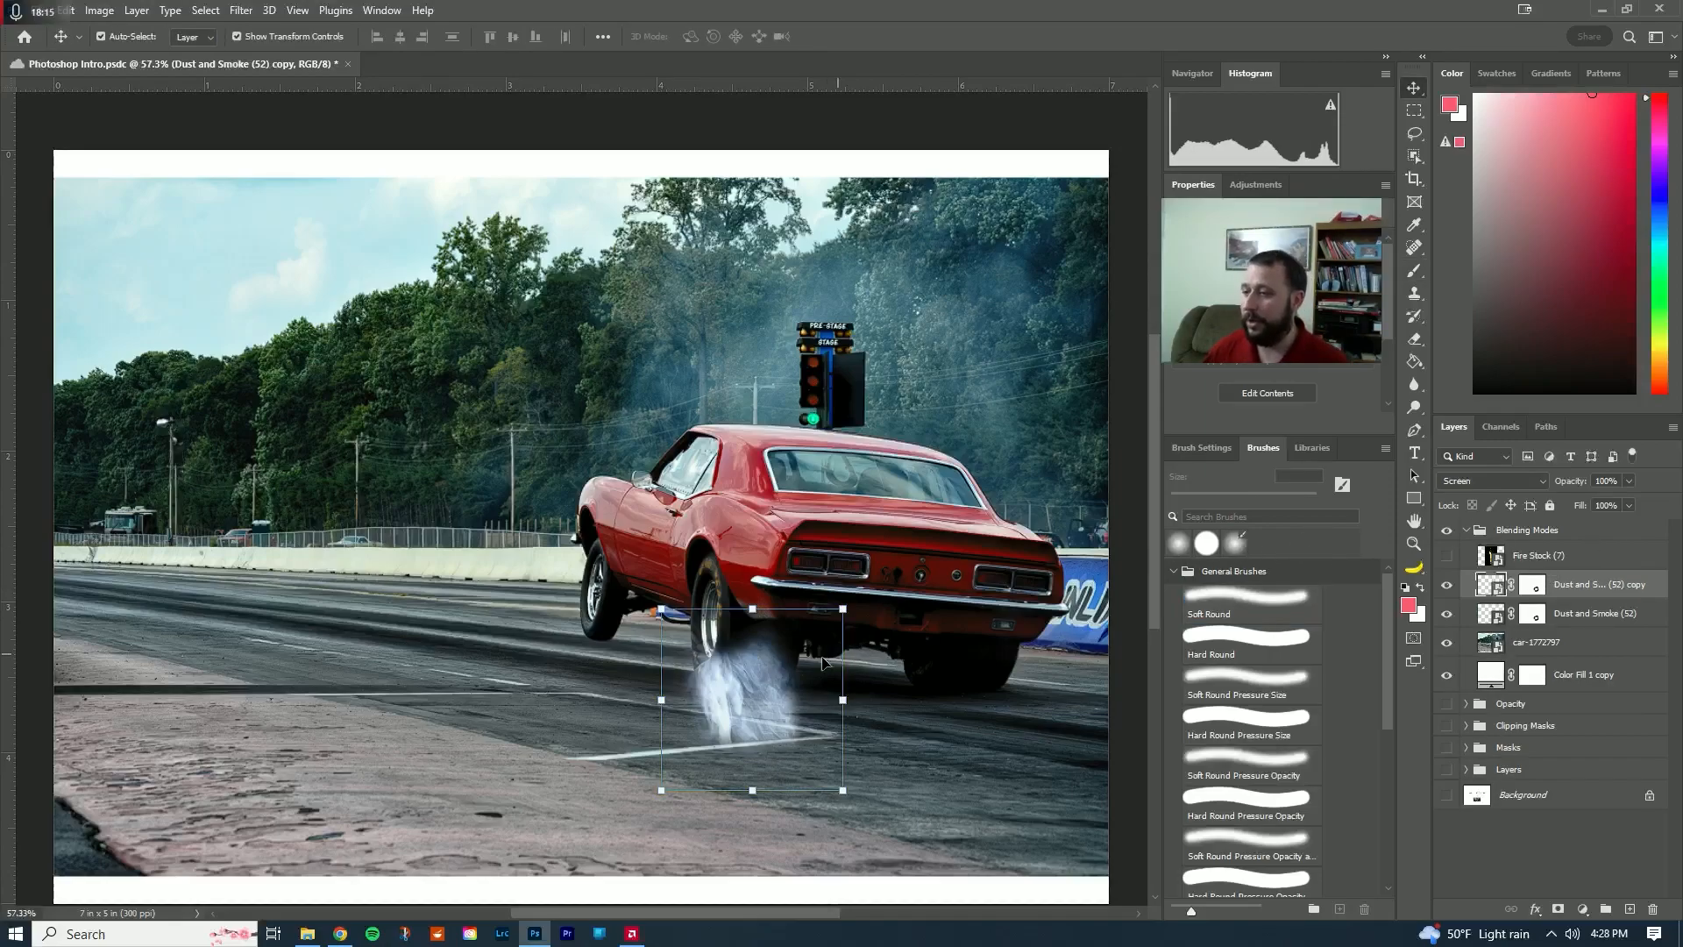
{"action": "left_click_drag", "start_coordinate": [781, 676], "coordinate": [808, 643]}
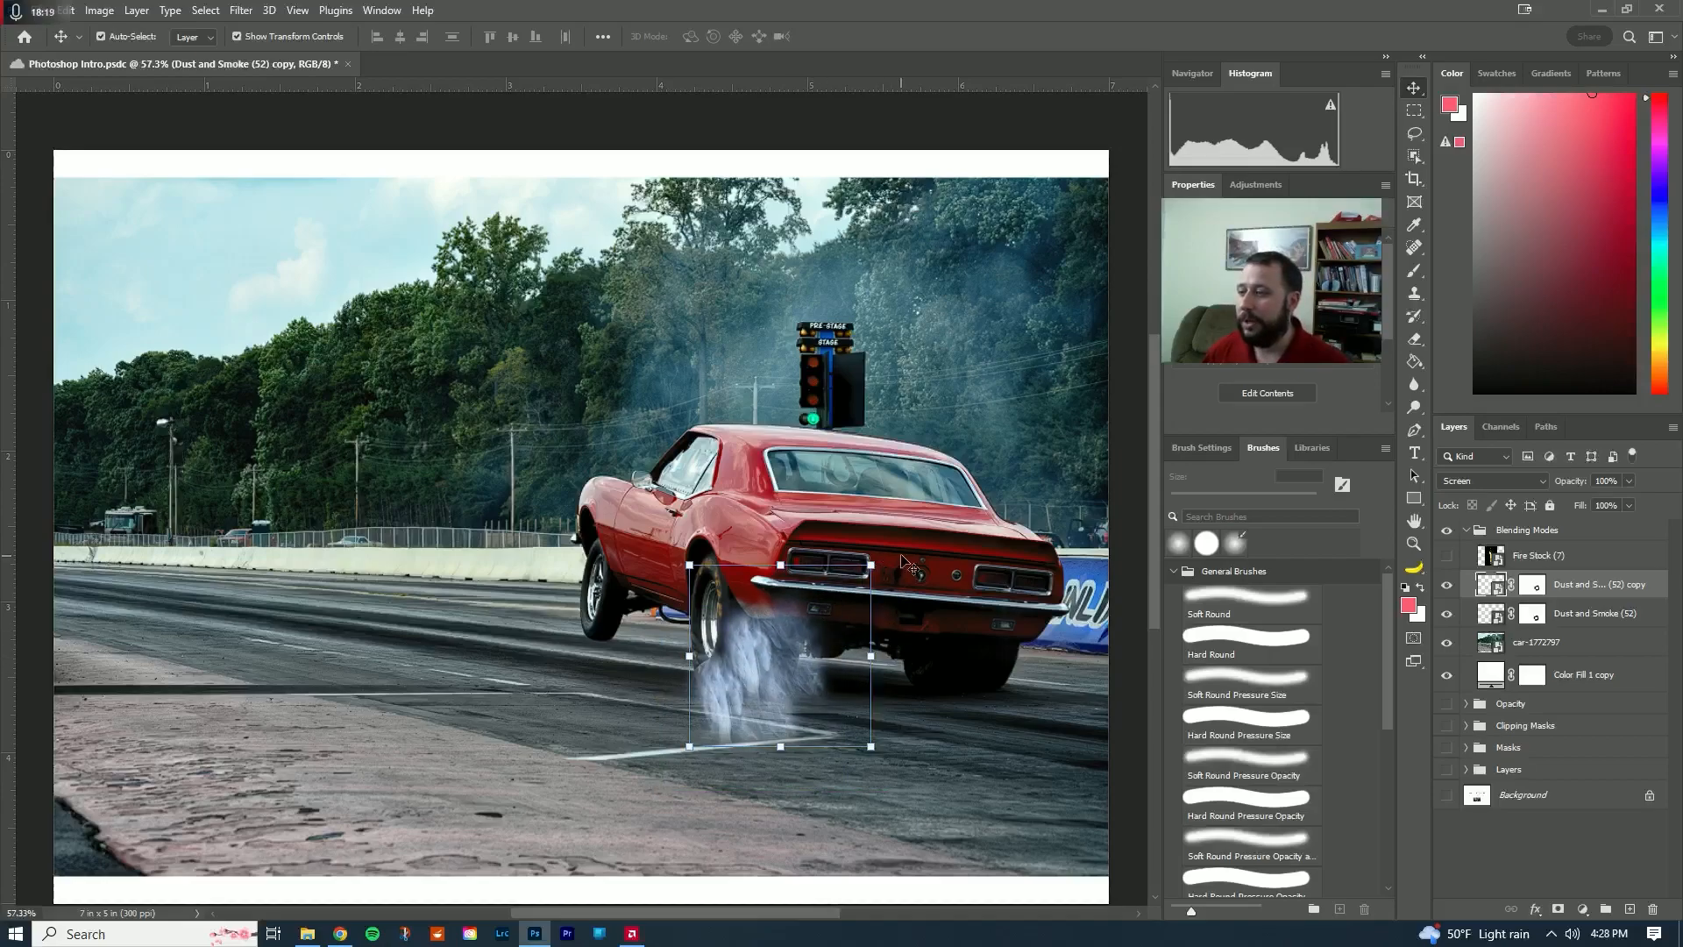
{"action": "left_click_drag", "start_coordinate": [880, 561], "coordinate": [907, 707]}
{"action": "left_click_drag", "start_coordinate": [791, 675], "coordinate": [787, 675]}
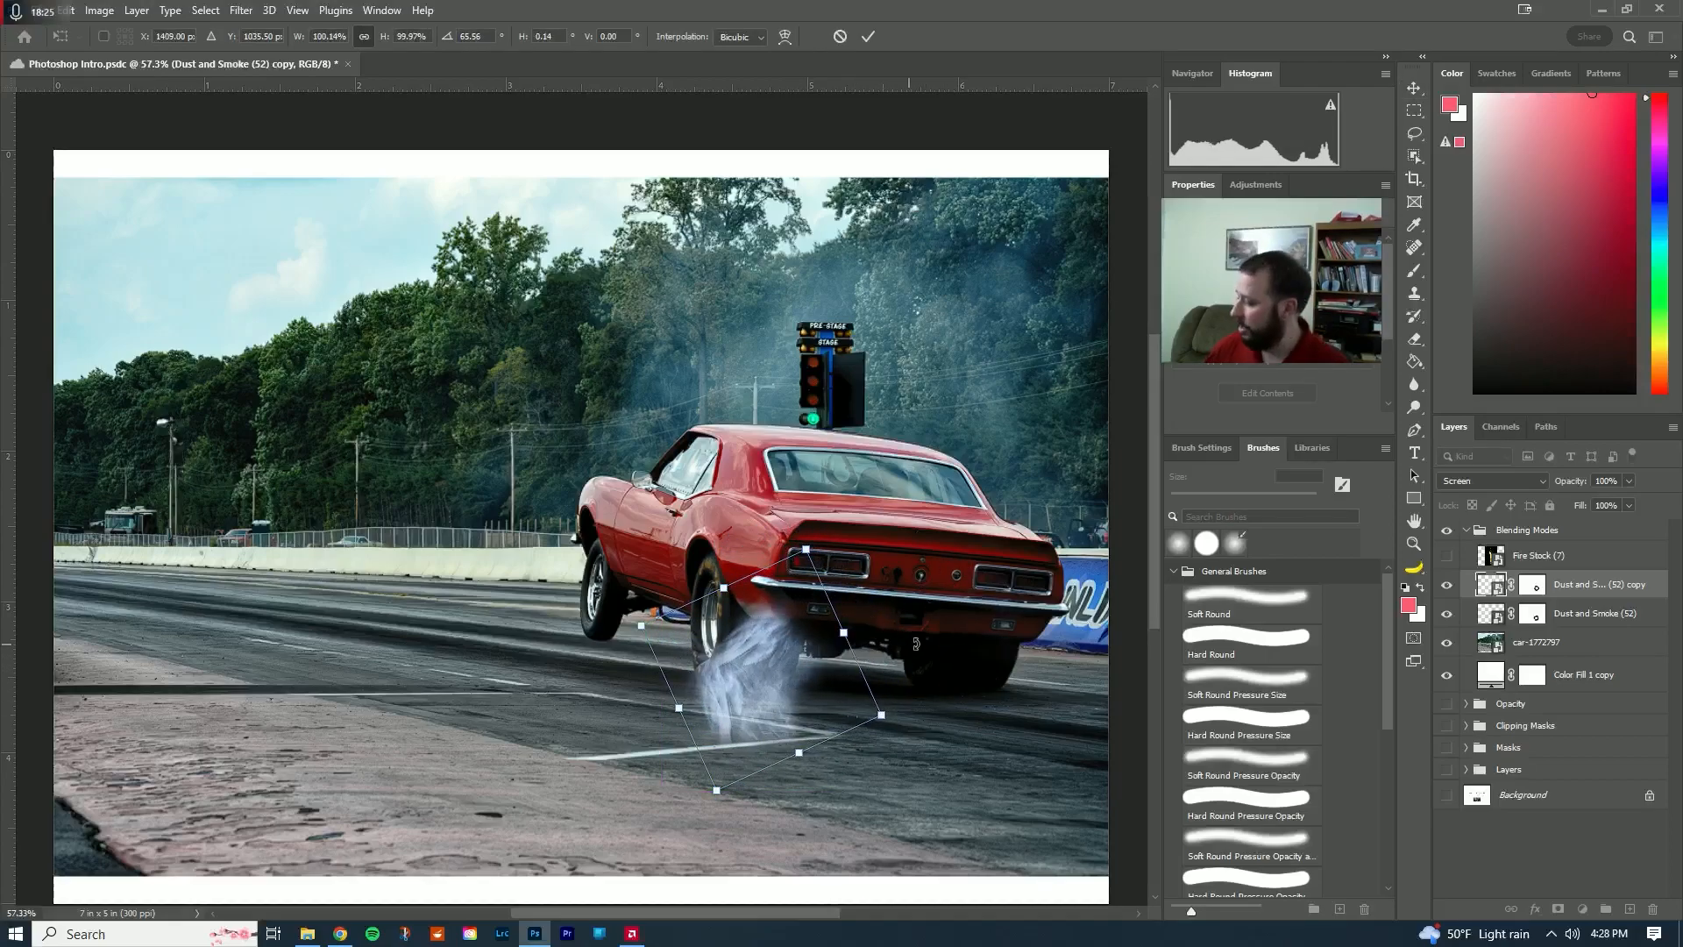
- Duplicate the rotated smoke copy and move the new copy to the car's far rear wheel
{"action": "left_click", "coordinate": [1585, 592]}
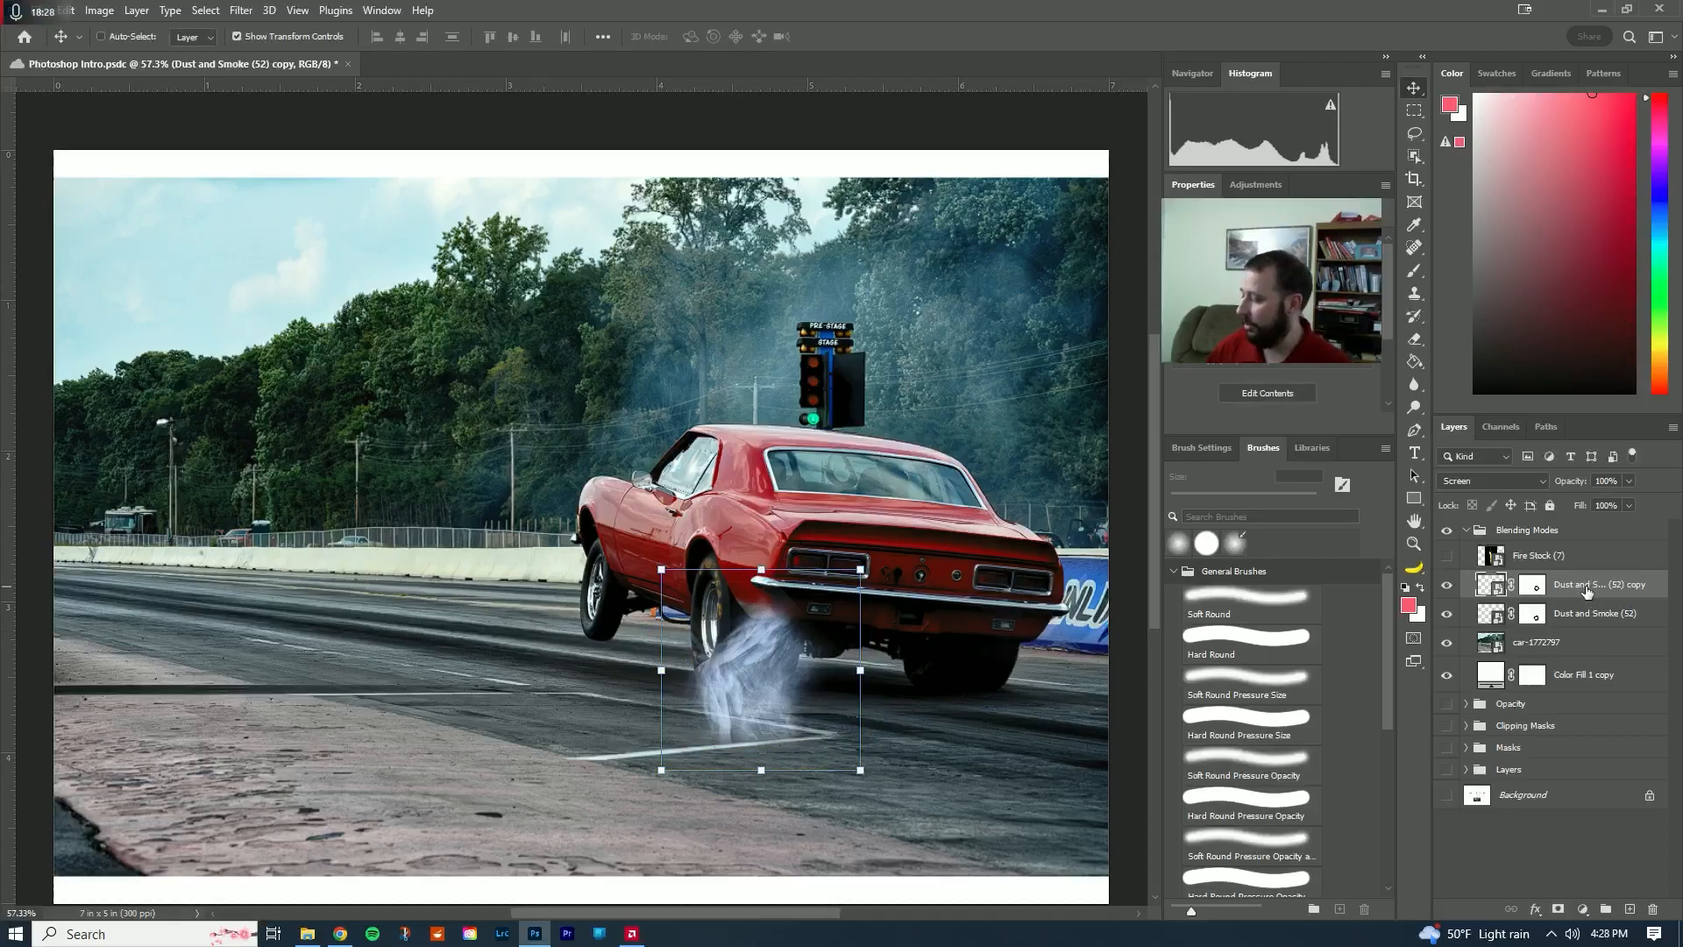
{"action": "key", "text": "ctrl+j"}
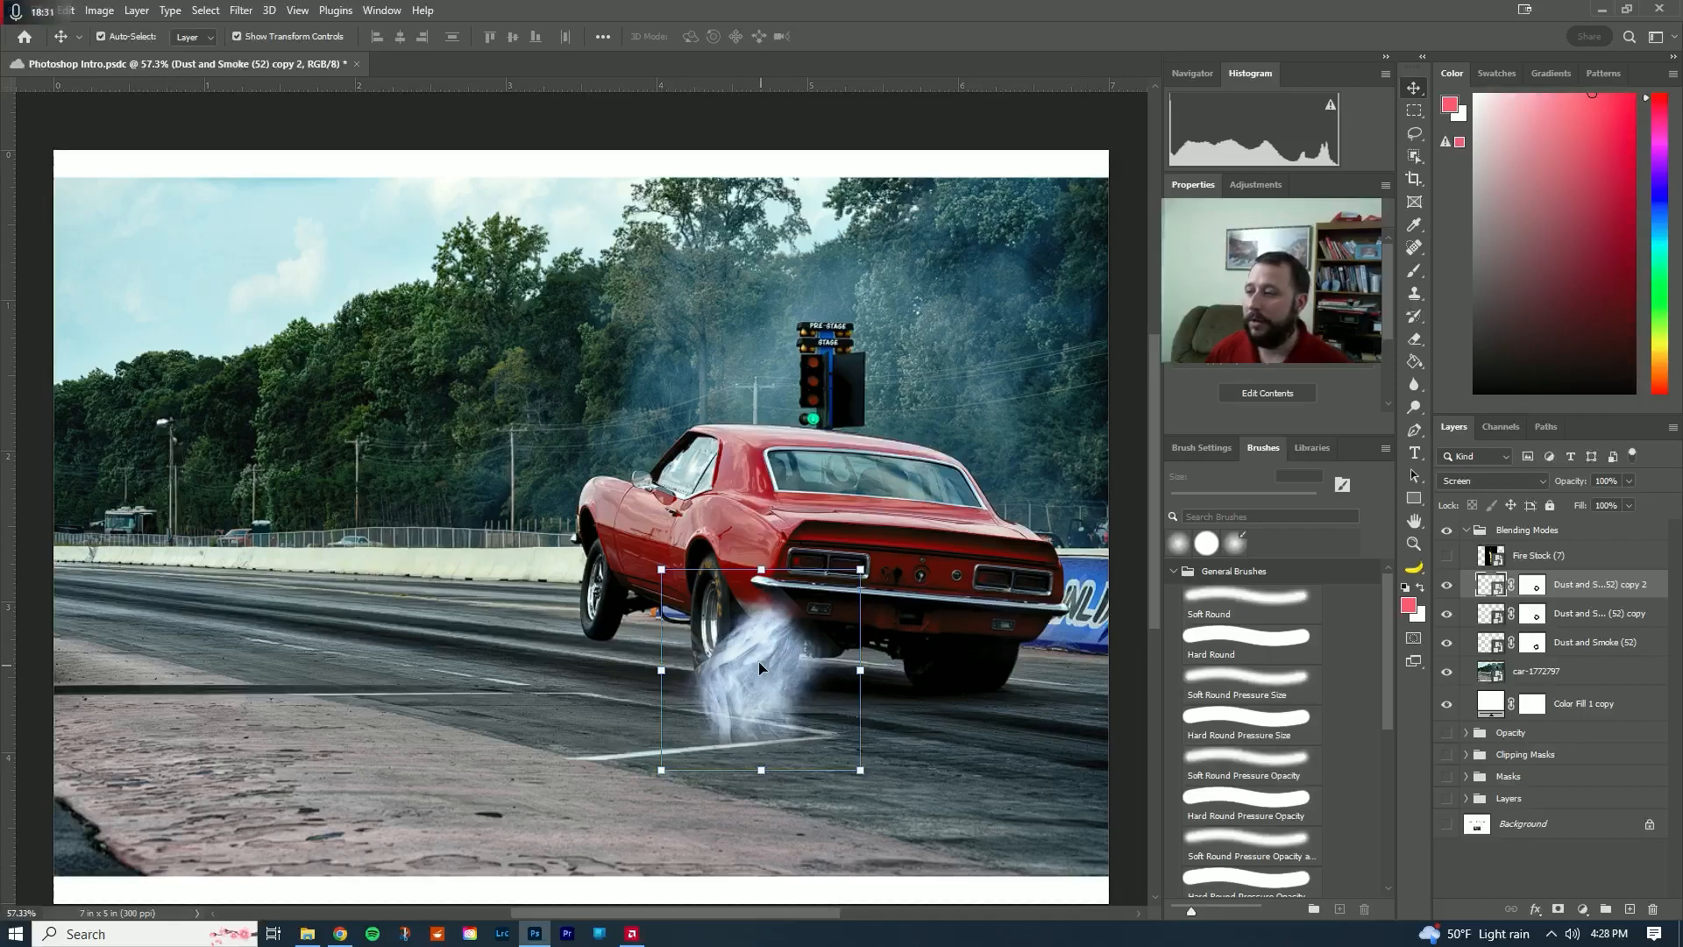
{"action": "left_click_drag", "start_coordinate": [763, 653], "coordinate": [955, 672]}
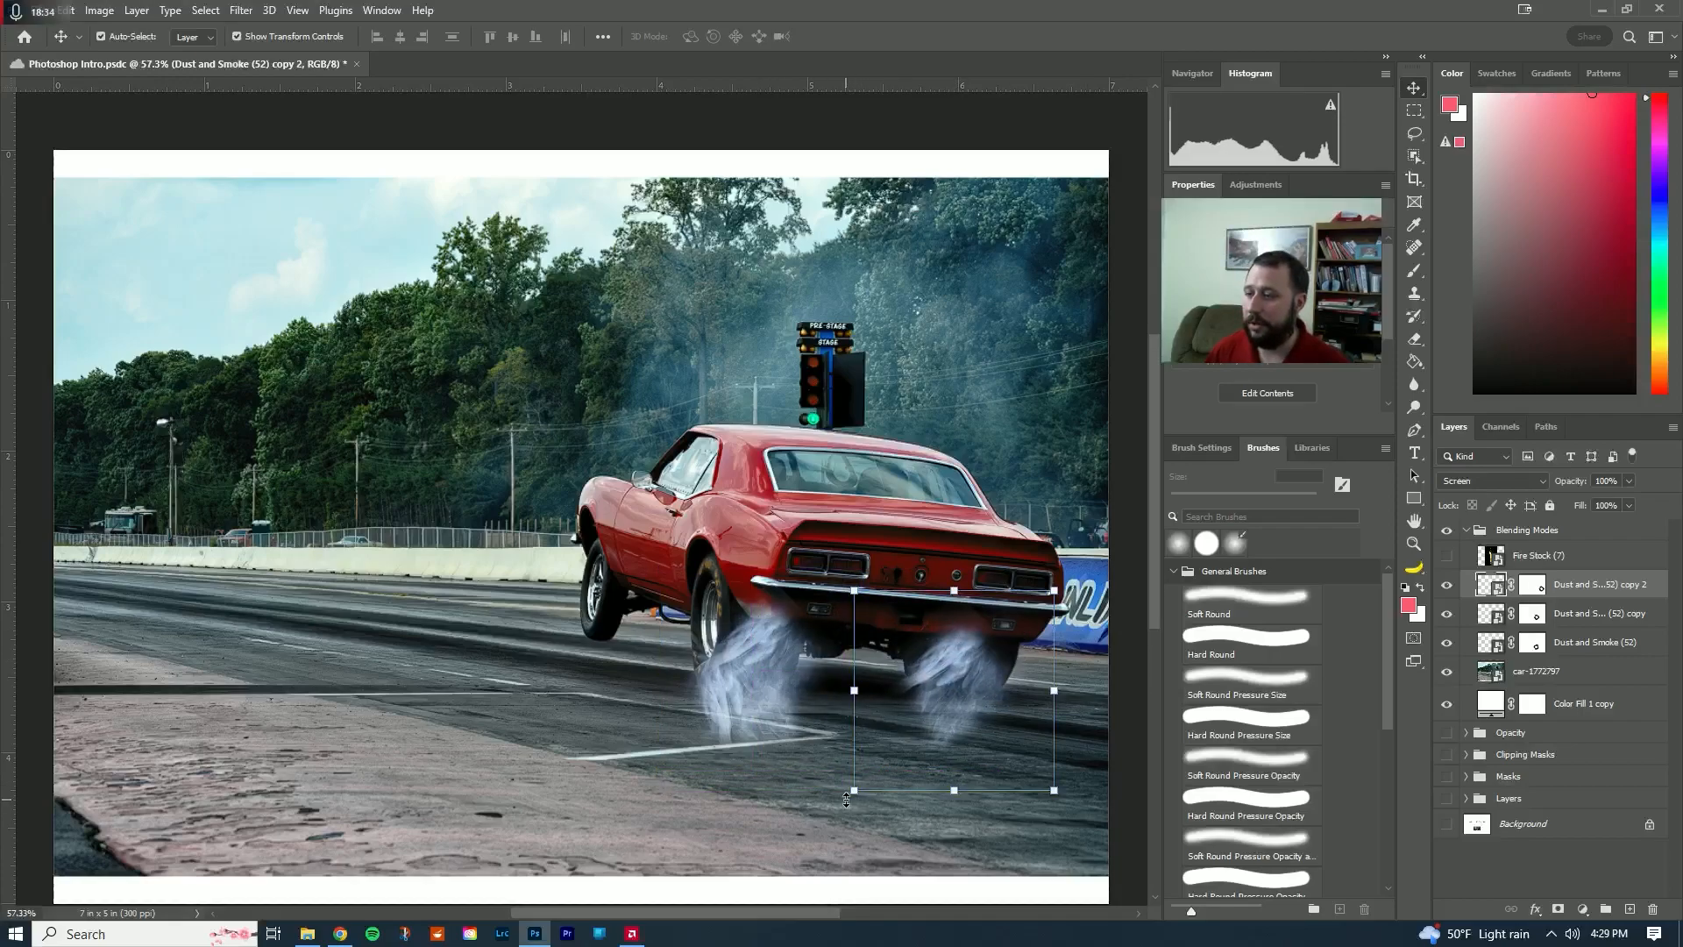
- Rotate and enlarge the far wheel's smoke so it trails onto the road behind the tire
{"action": "left_click_drag", "start_coordinate": [849, 807], "coordinate": [1087, 820]}
{"action": "left_click_drag", "start_coordinate": [859, 586], "coordinate": [811, 533]}
{"action": "left_click_drag", "start_coordinate": [945, 754], "coordinate": [992, 721]}
{"action": "left_click", "coordinate": [867, 37]}
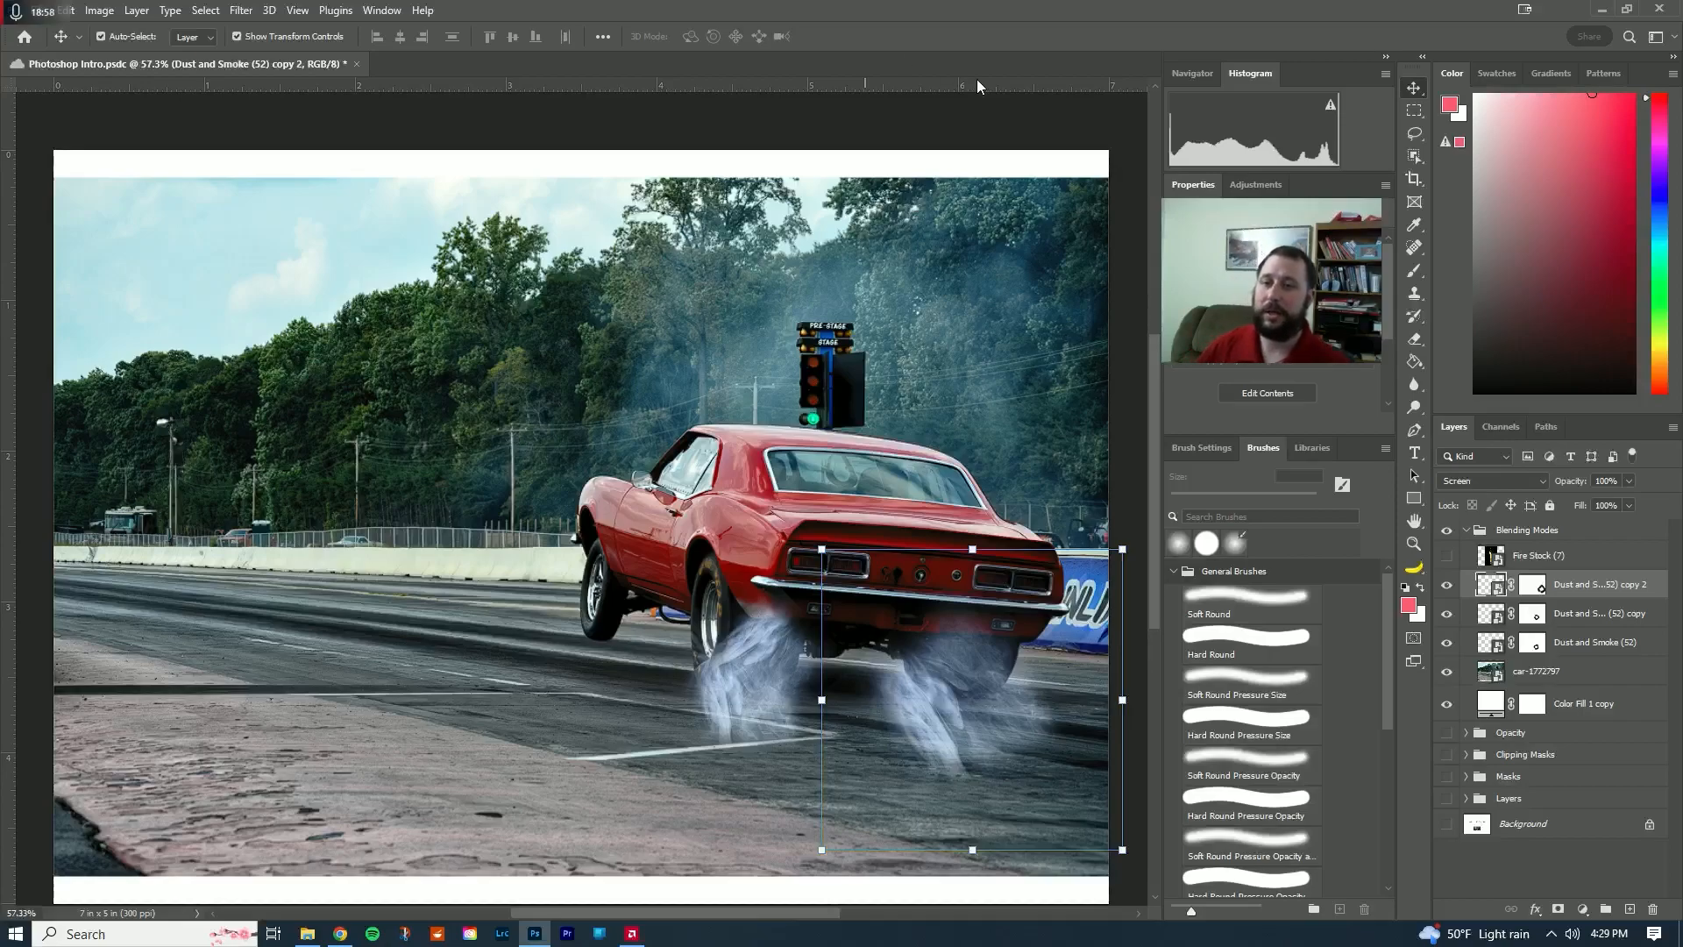
- Select the Fire Stock (7) layer and make it visible over the car photo
{"action": "left_click", "coordinate": [1550, 557]}
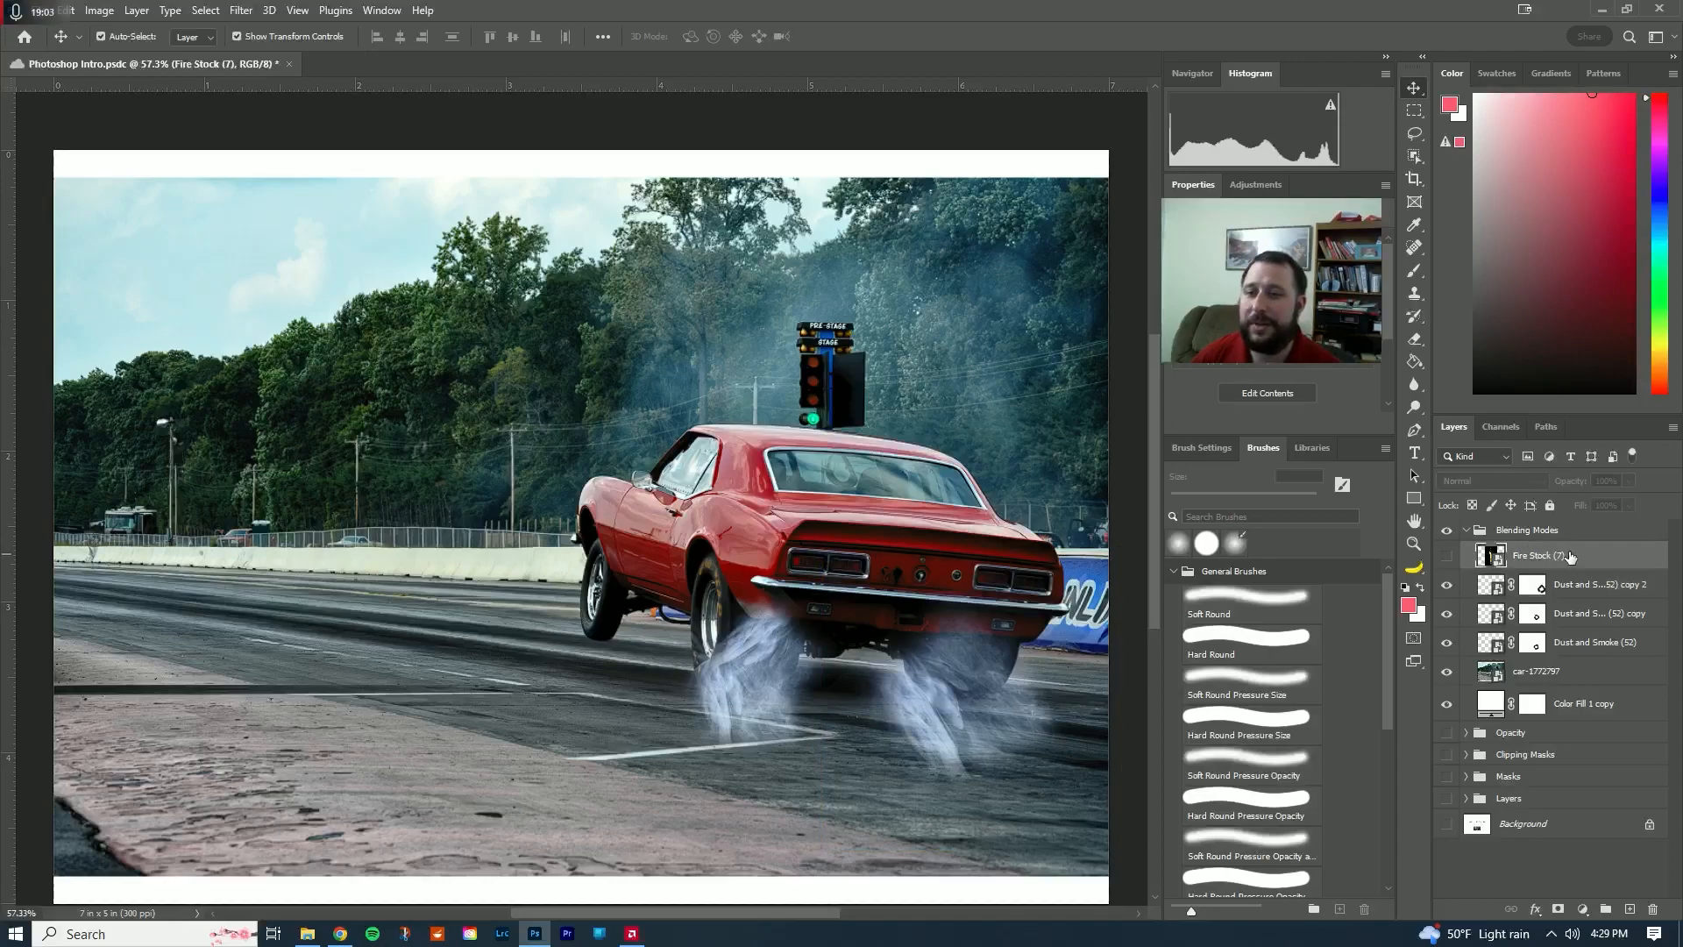
{"action": "left_click", "coordinate": [1449, 557]}
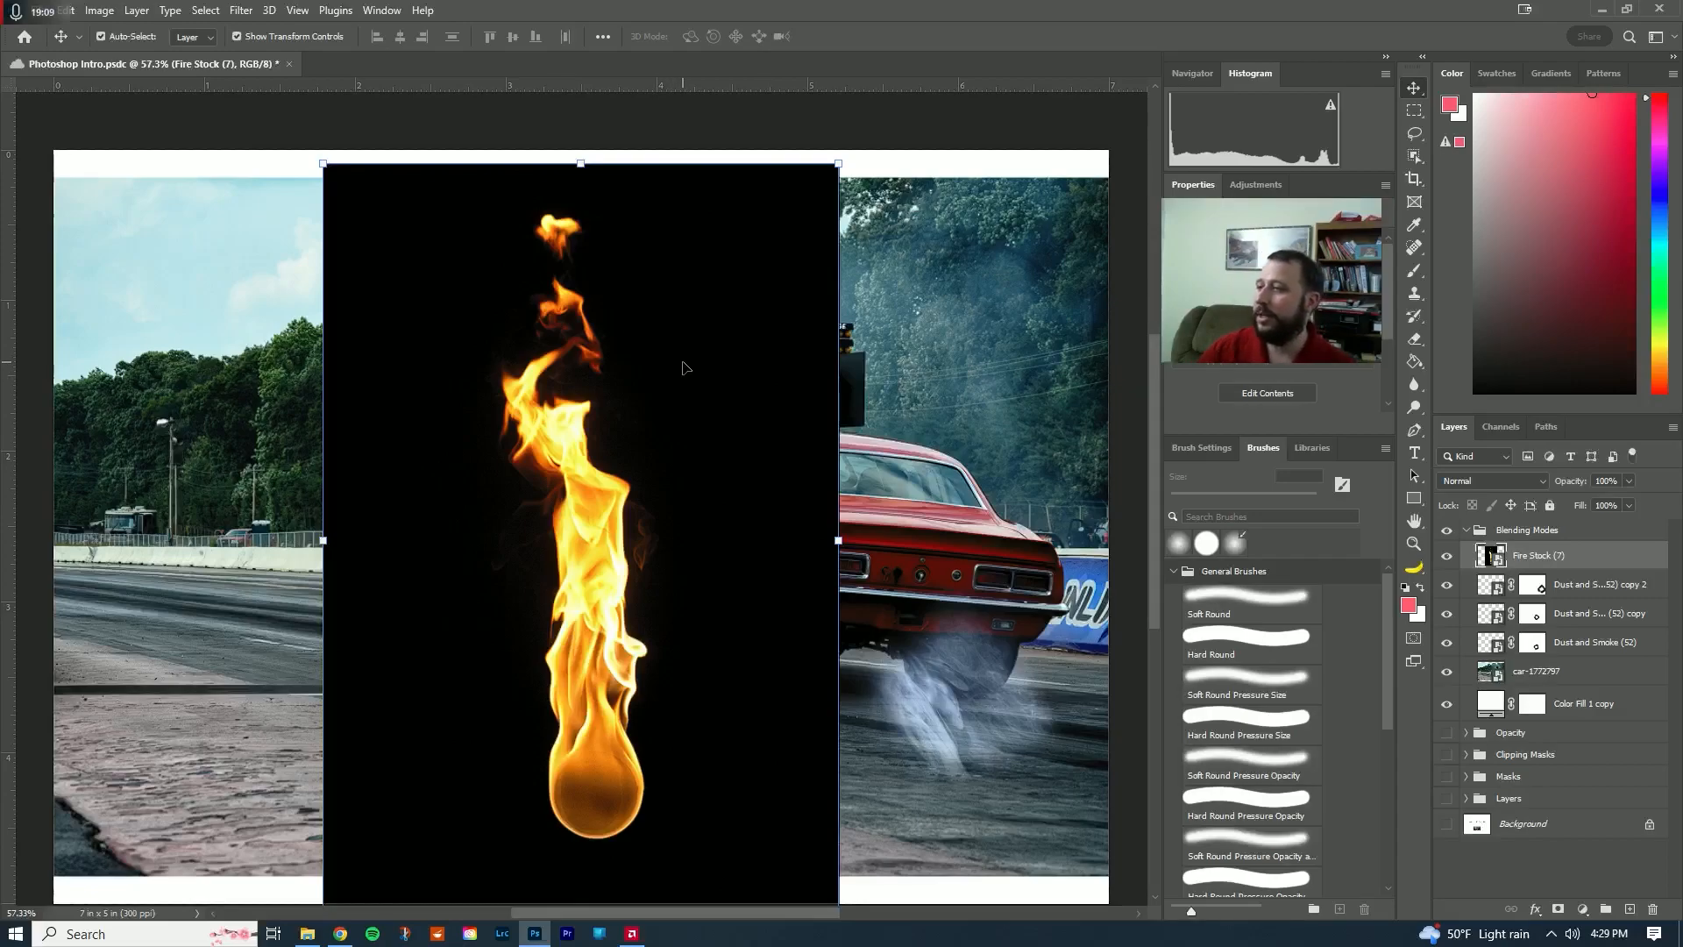
- Scale the fire image down to about 4.73%, rotate it about 156°, and place it beneath the car's rear bumper
{"action": "left_click_drag", "start_coordinate": [838, 164], "coordinate": [469, 703]}
{"action": "left_click_drag", "start_coordinate": [420, 762], "coordinate": [836, 668]}
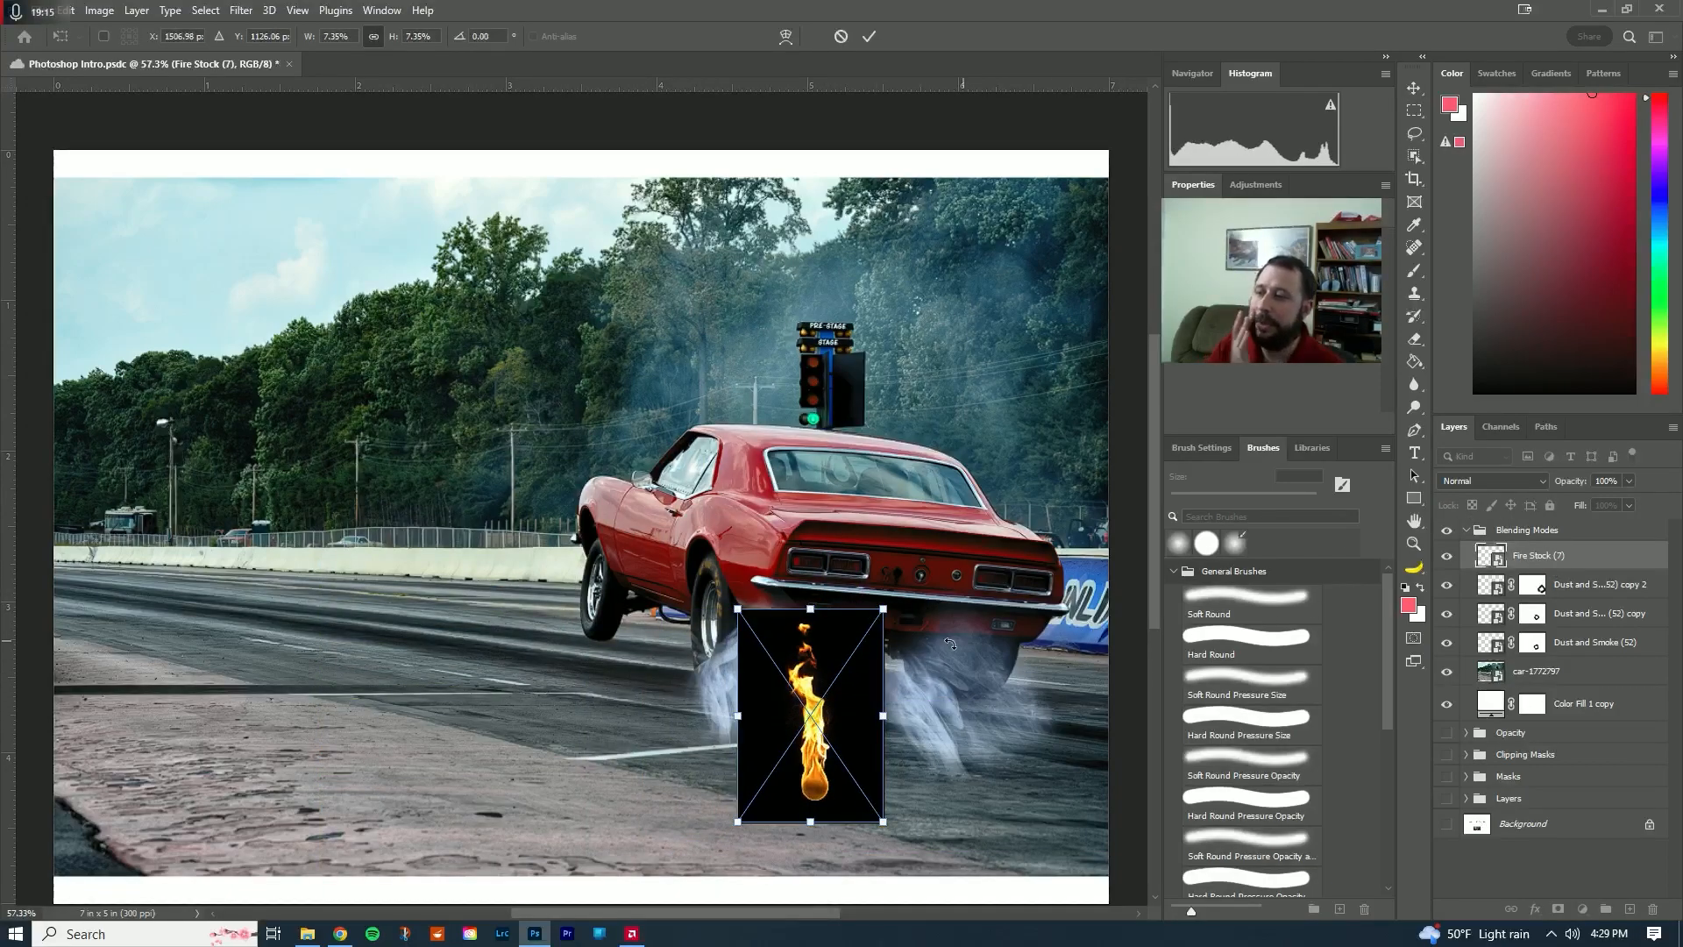
{"action": "left_click_drag", "start_coordinate": [903, 609], "coordinate": [863, 735]}
{"action": "left_click_drag", "start_coordinate": [839, 502], "coordinate": [924, 461]}
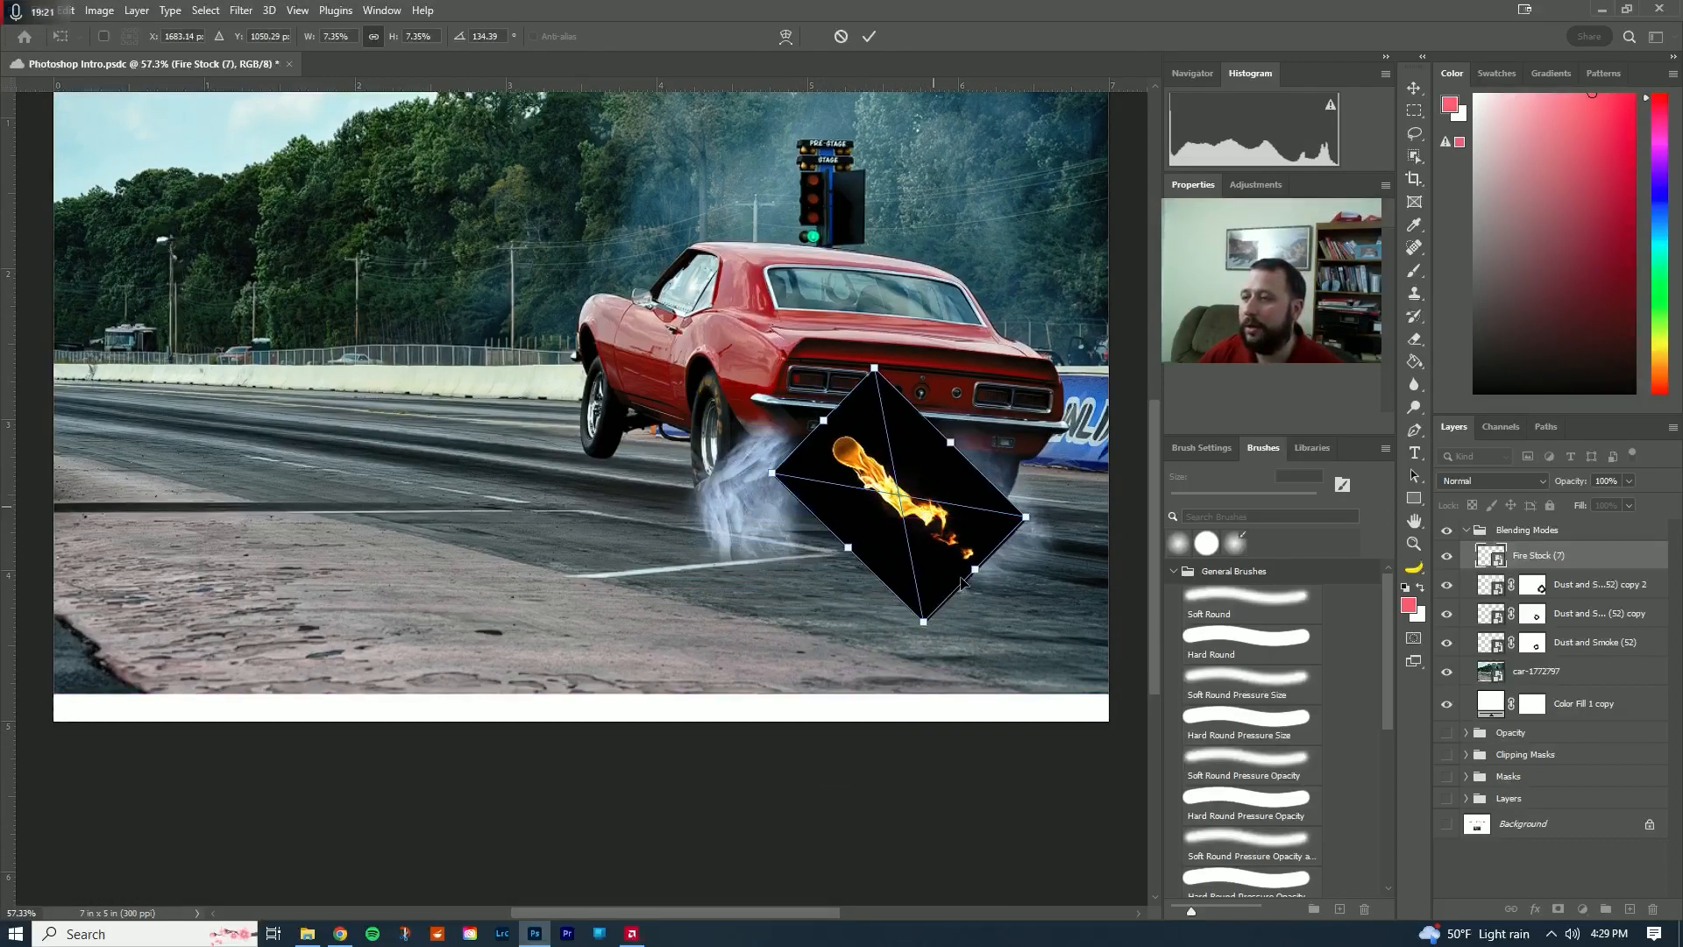
{"action": "left_click_drag", "start_coordinate": [920, 638], "coordinate": [883, 611]}
{"action": "left_click_drag", "start_coordinate": [931, 458], "coordinate": [915, 475]}
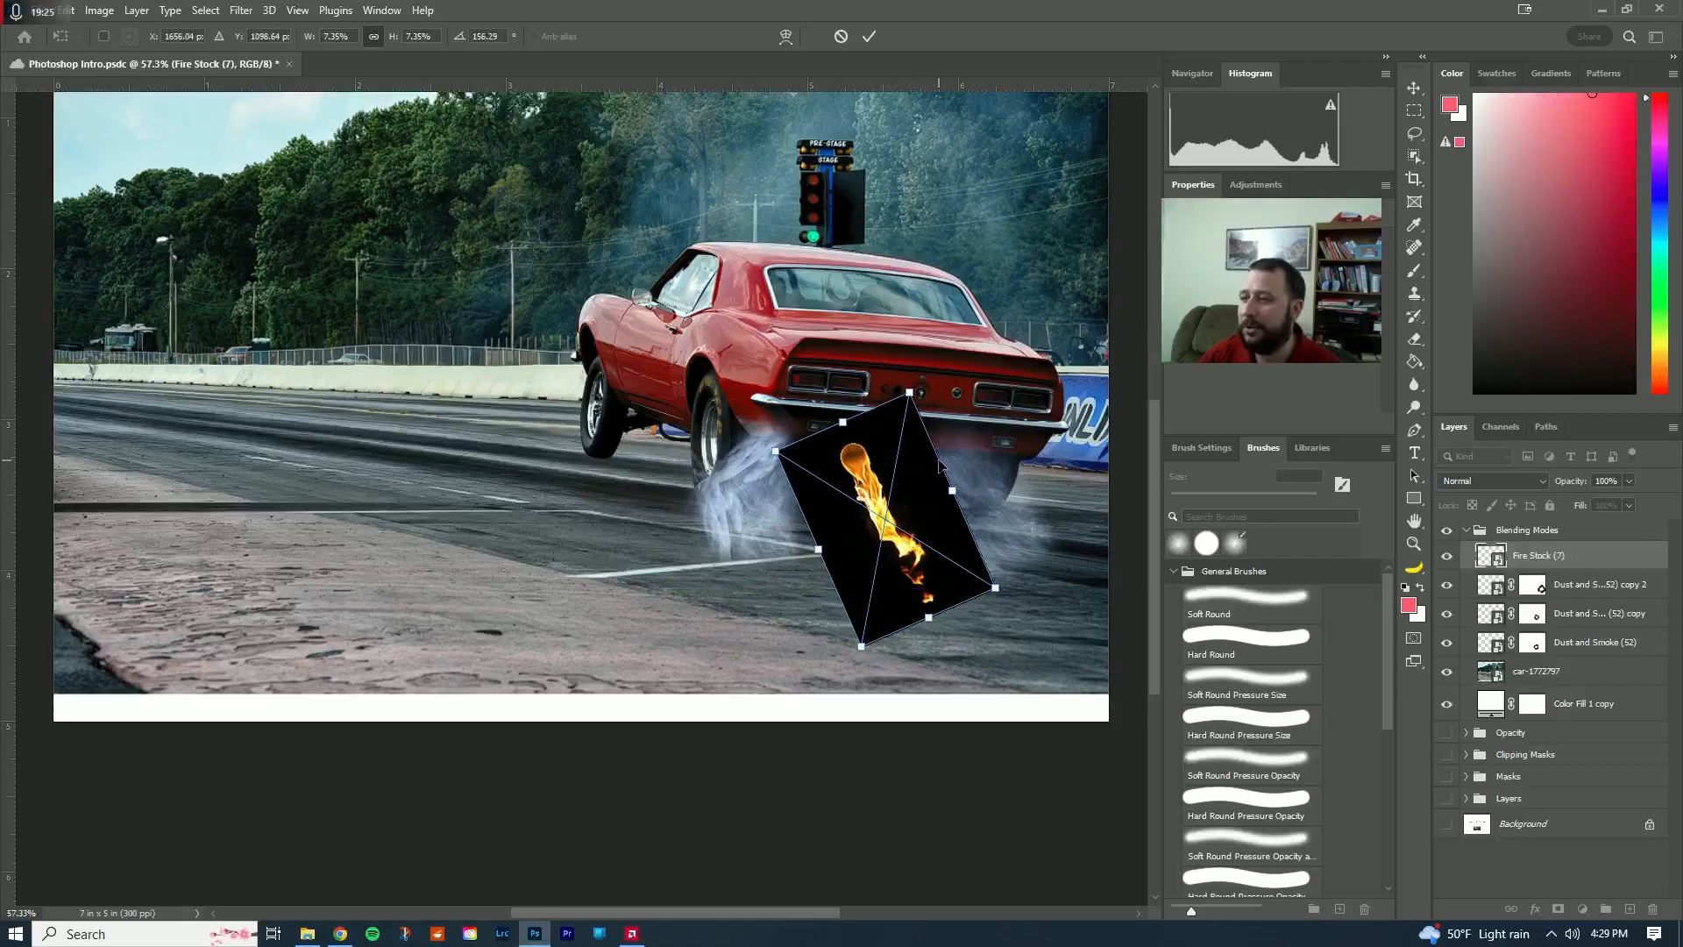
{"action": "left_click_drag", "start_coordinate": [994, 587], "coordinate": [935, 514]}
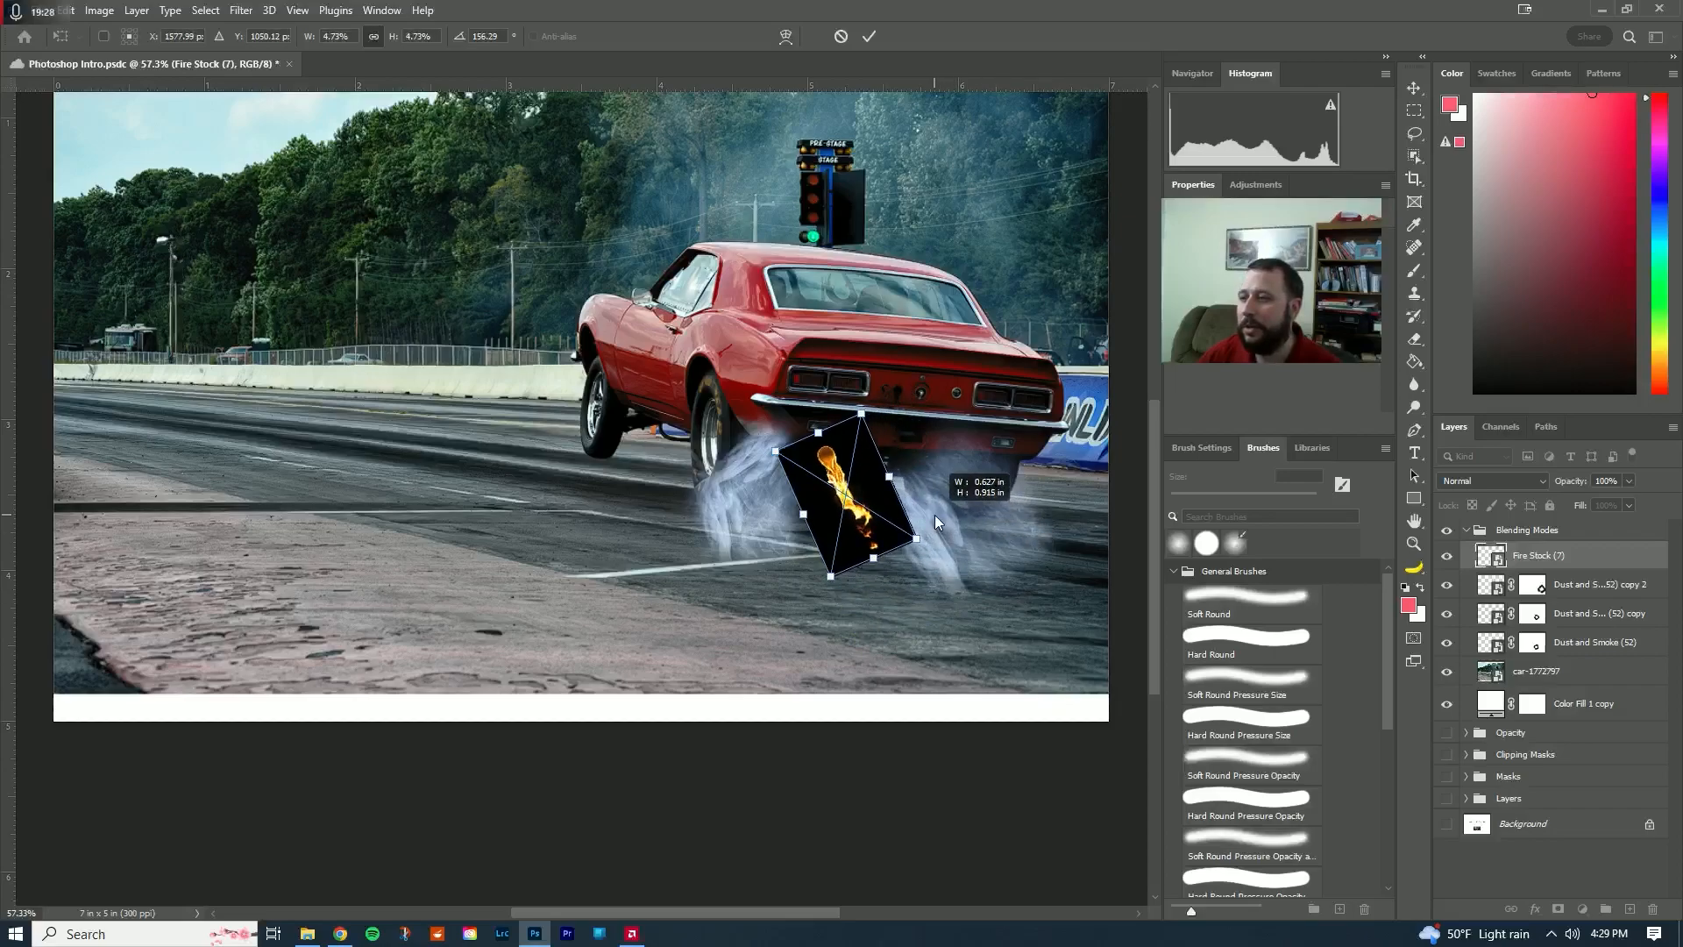
{"action": "left_click", "coordinate": [867, 37]}
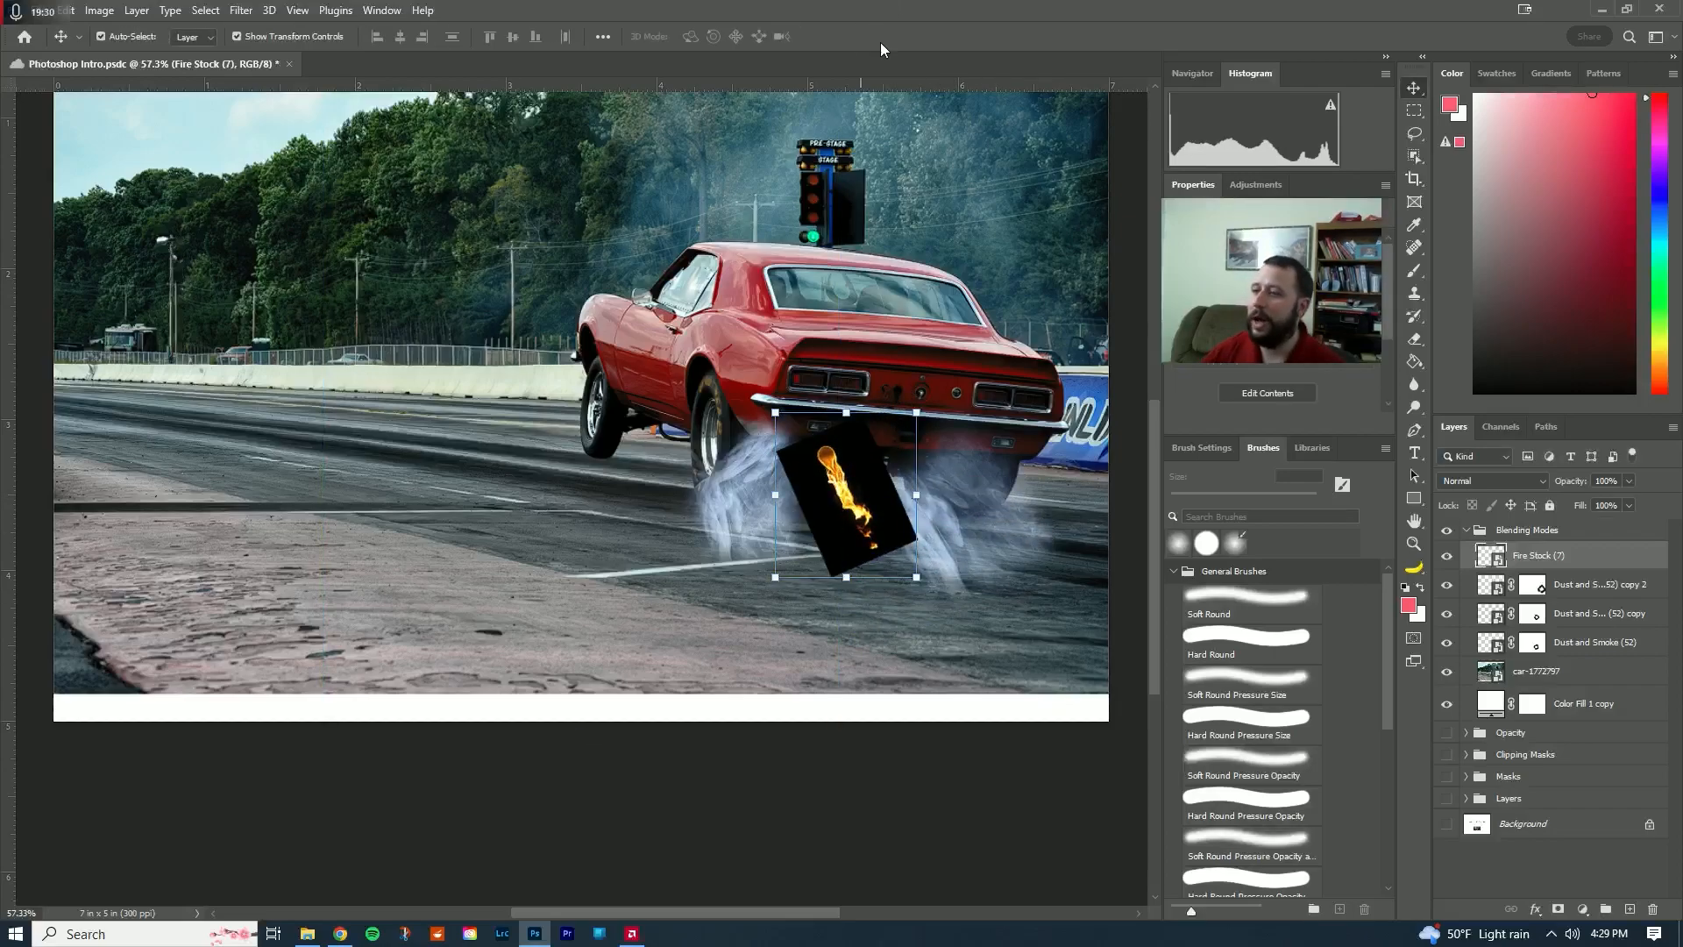
- Set the Fire Stock (7) layer's blending mode to Lighten and its opacity to 76%
{"action": "left_click", "coordinate": [1491, 482]}
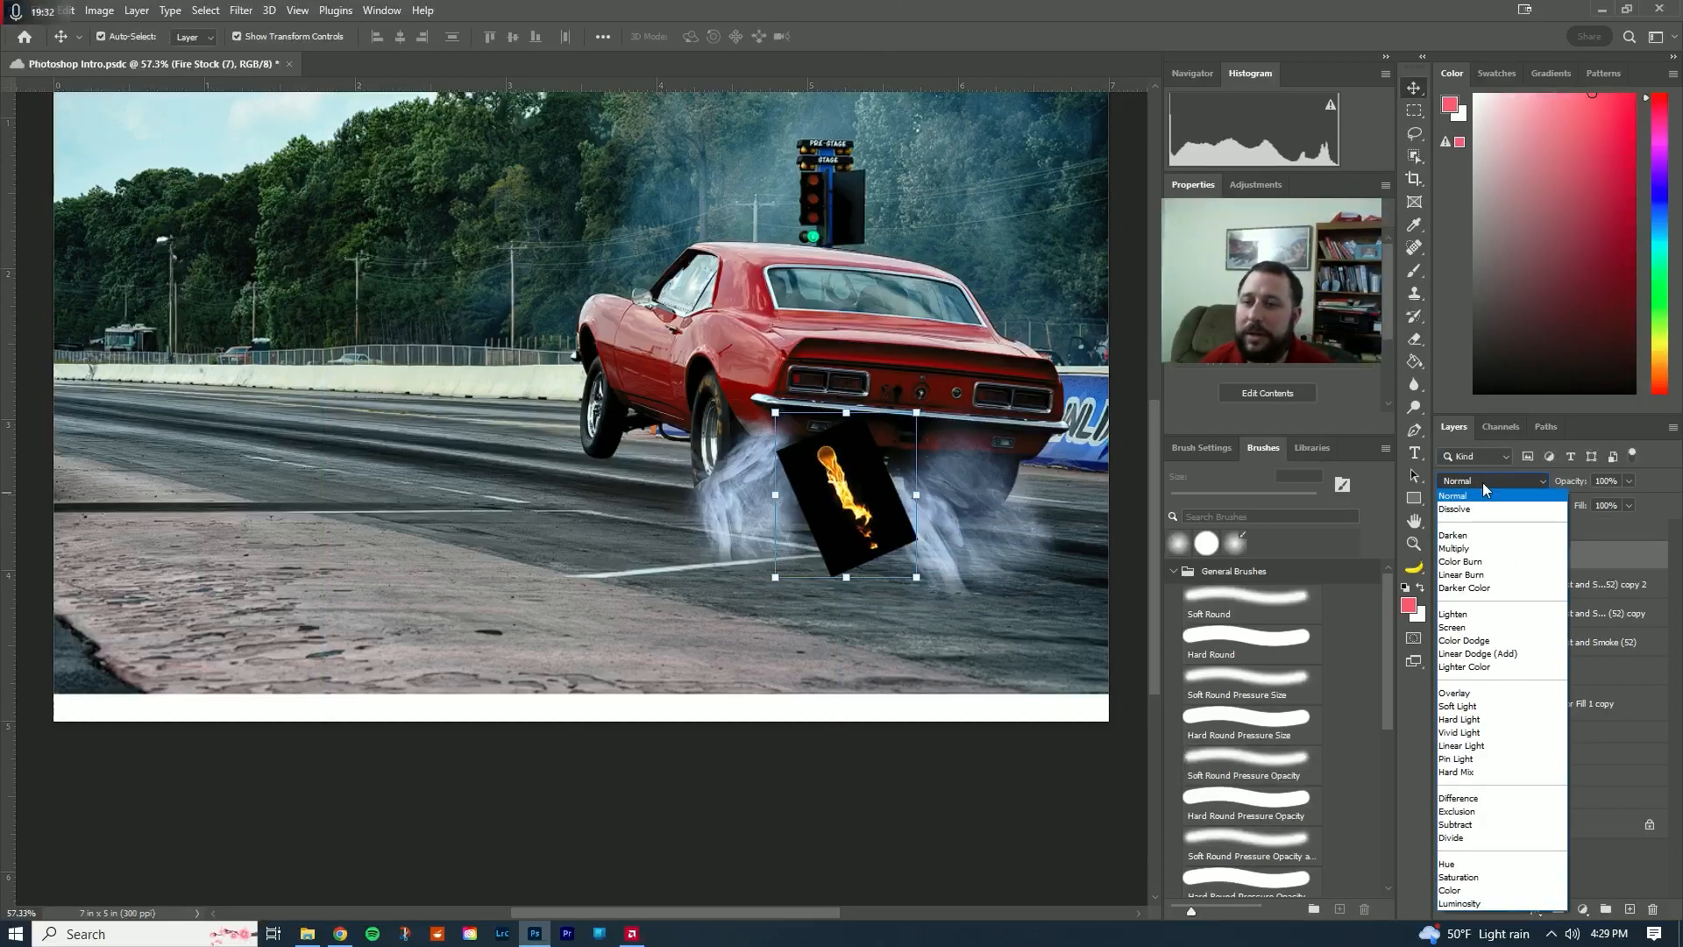
{"action": "left_click", "coordinate": [1463, 614]}
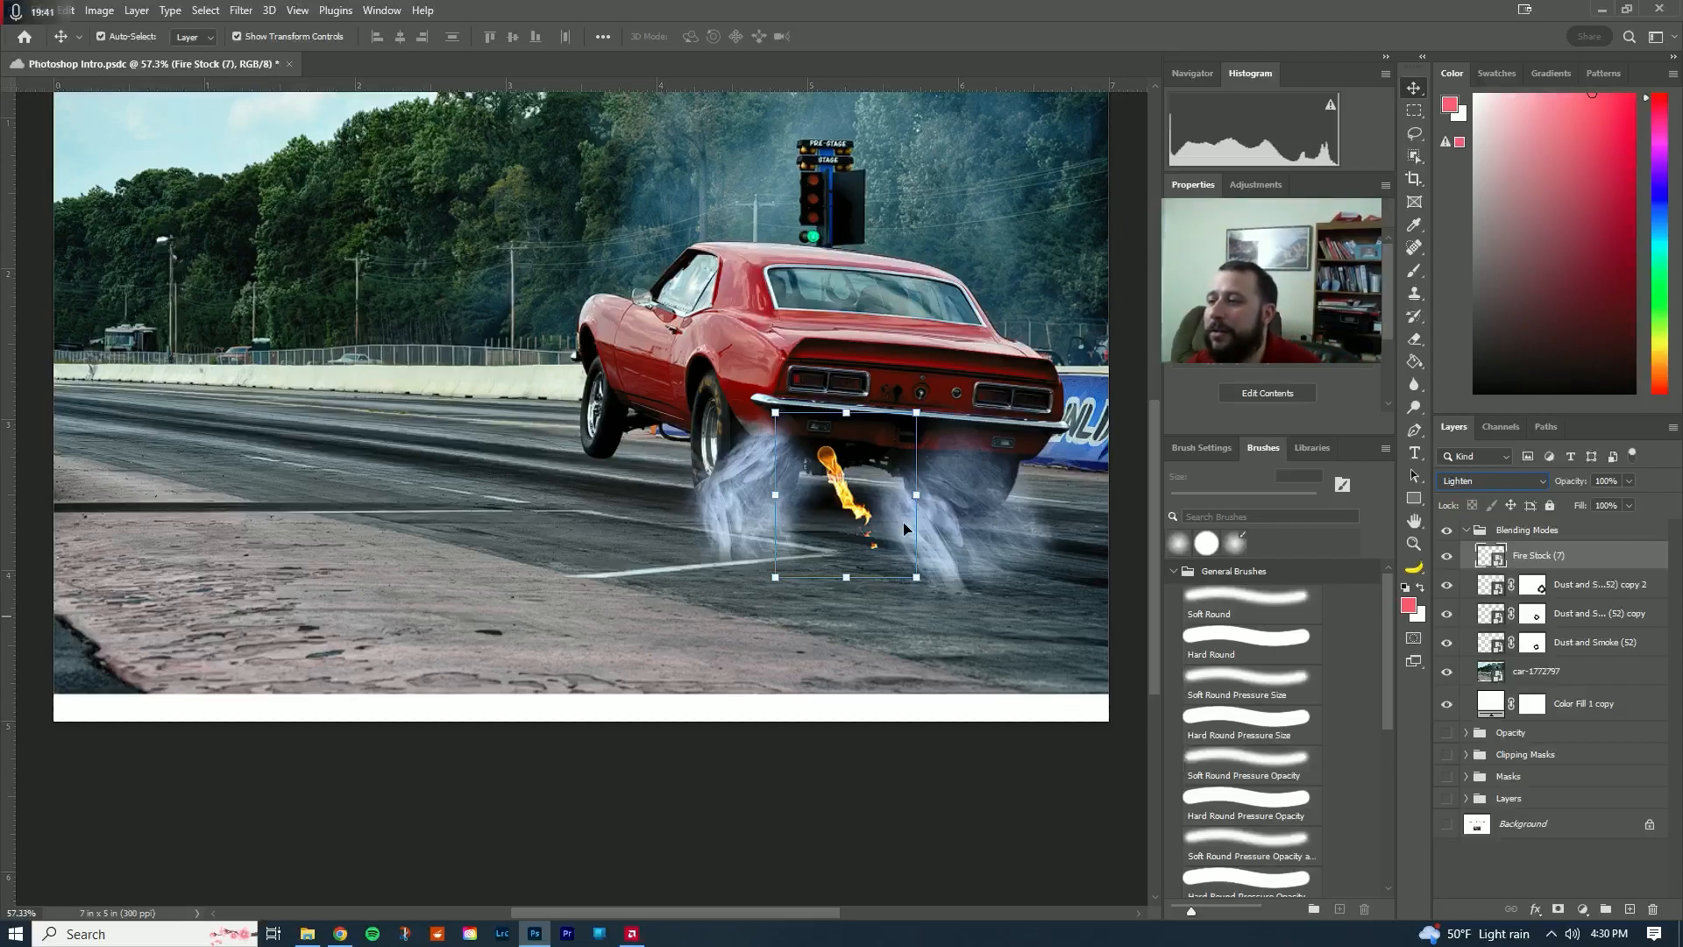
{"action": "left_click", "coordinate": [1627, 481]}
{"action": "left_click_drag", "start_coordinate": [1629, 500], "coordinate": [1628, 499]}
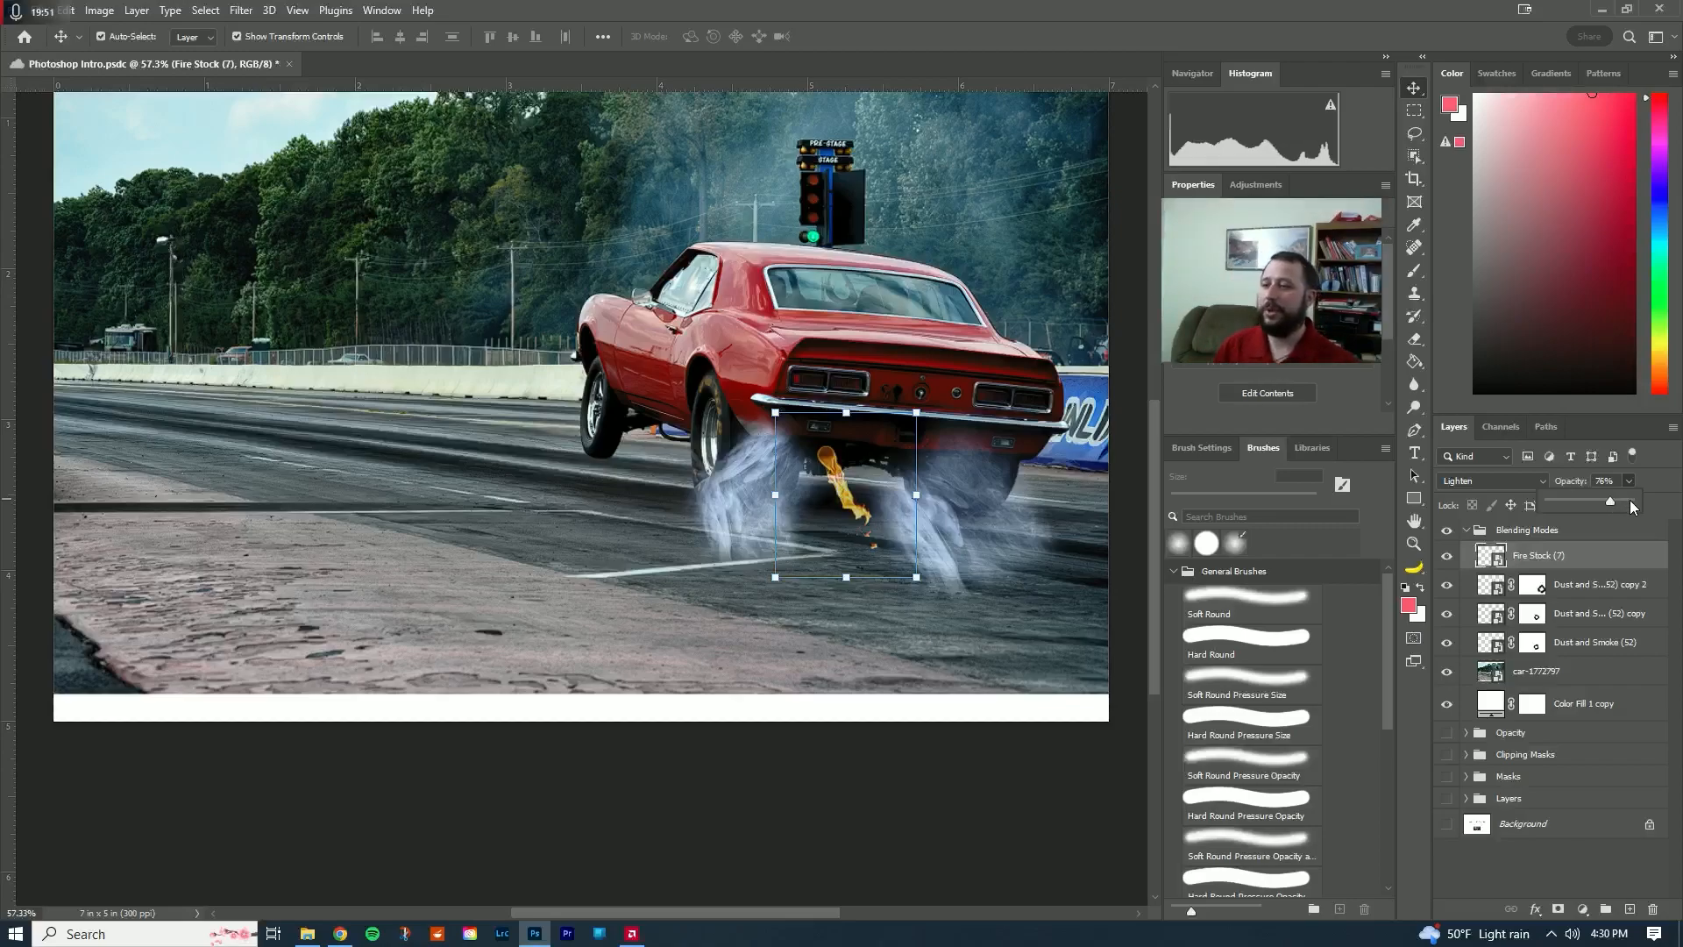
- Duplicate the Fire Stock (7) layer, rotate the copy to about 169°, and position it over the original flame
{"action": "left_click", "coordinate": [1575, 556]}
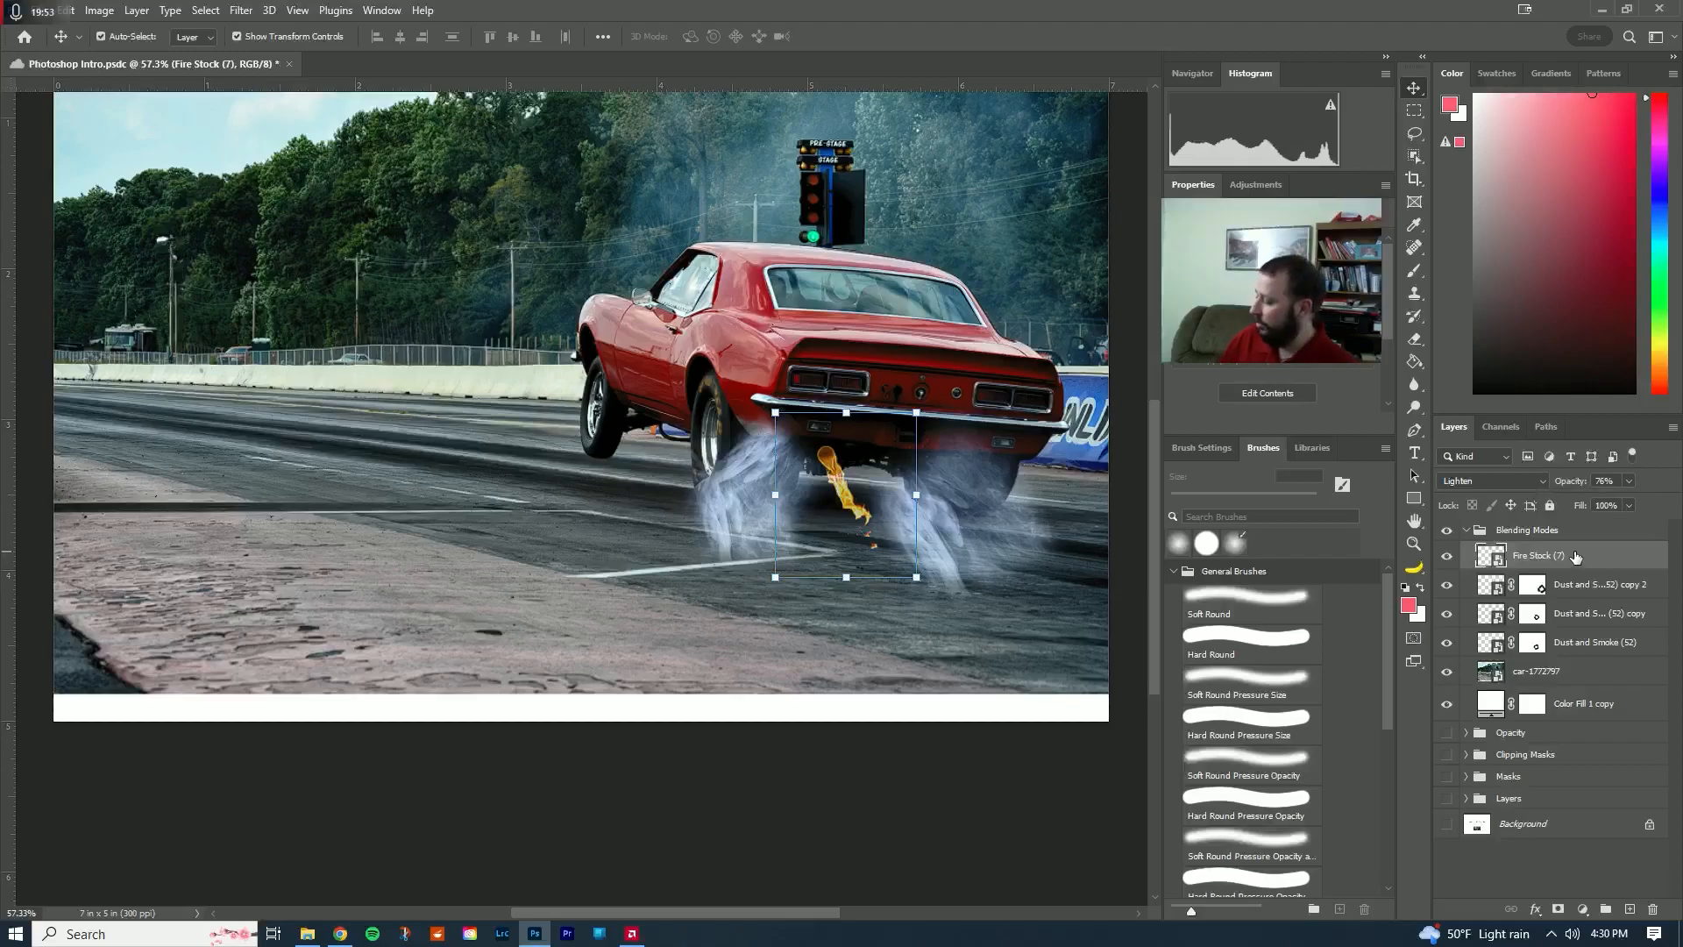
{"action": "key", "text": "ctrl+j"}
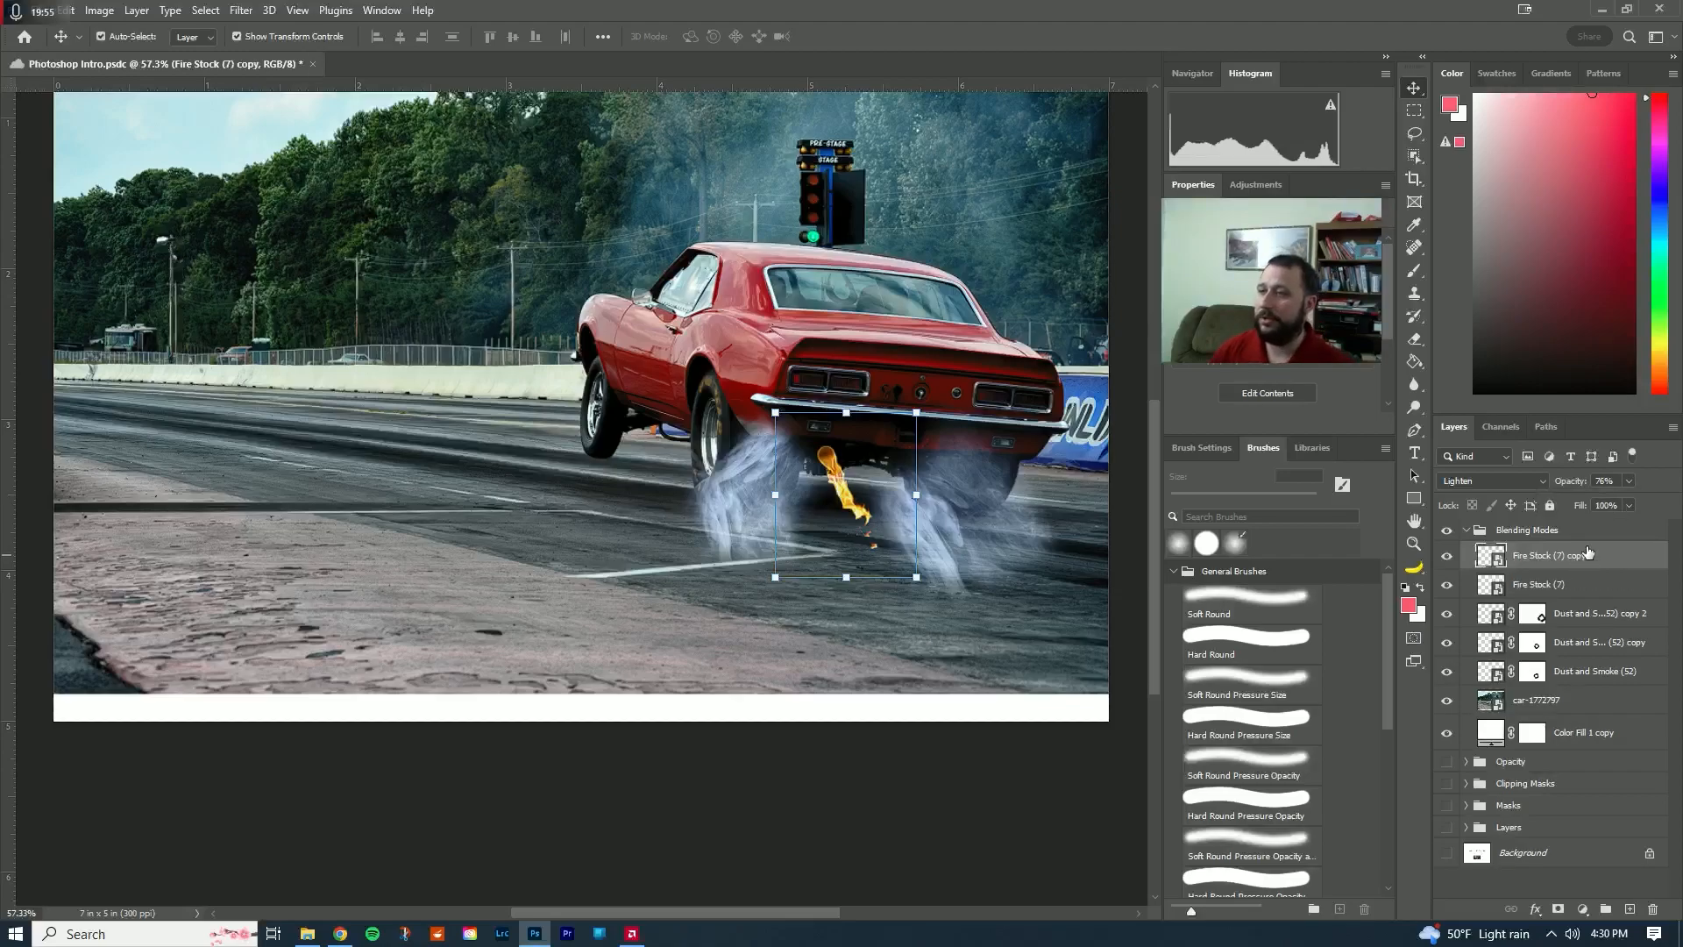
{"action": "left_click_drag", "start_coordinate": [877, 472], "coordinate": [892, 476]}
{"action": "left_click_drag", "start_coordinate": [940, 588], "coordinate": [918, 599]}
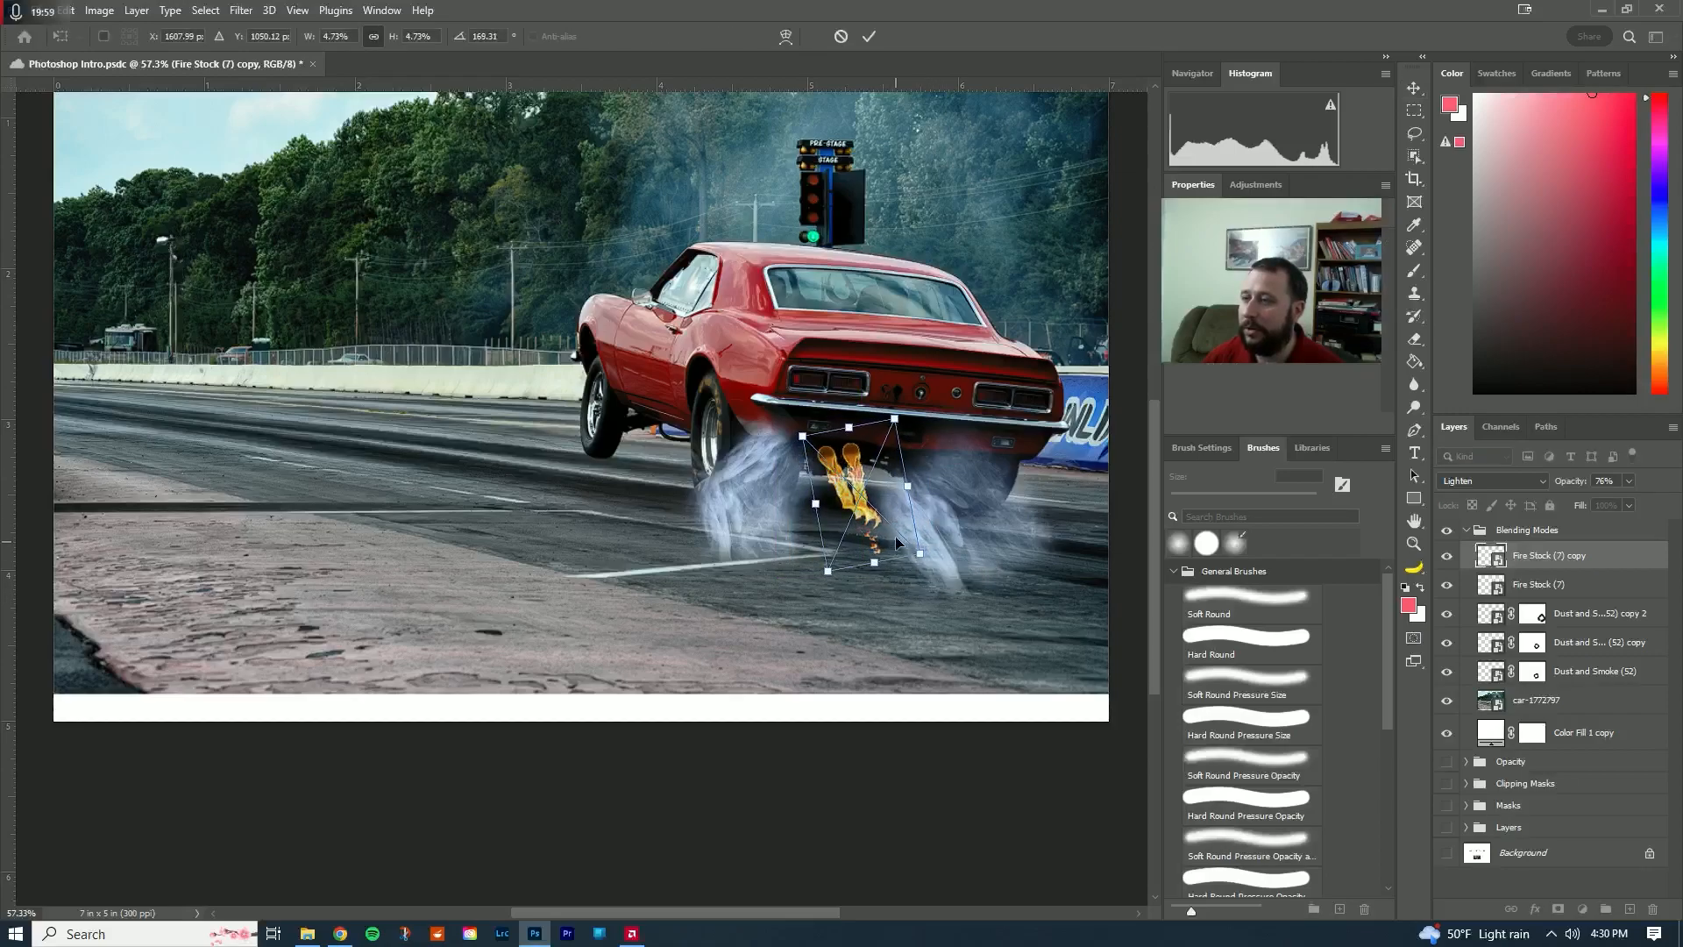
{"action": "left_click_drag", "start_coordinate": [887, 484], "coordinate": [868, 498]}
{"action": "key", "text": "Right"}
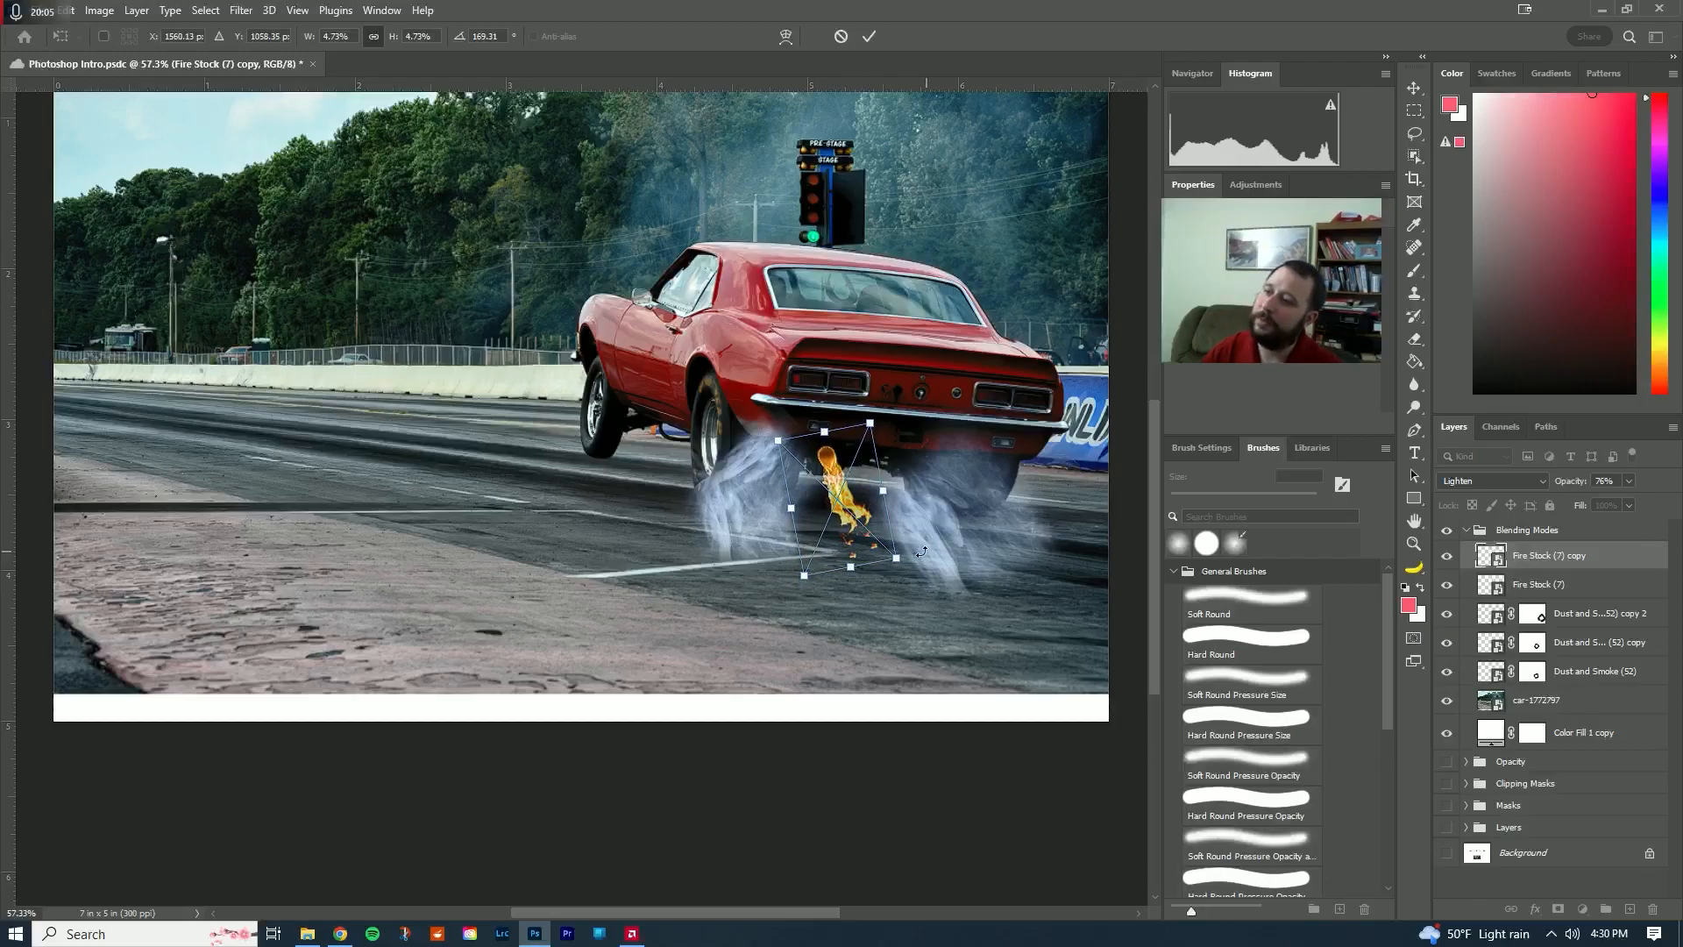
- Scale the fire copy down to about 3.24% and nudge it onto the original flame
{"action": "left_click_drag", "start_coordinate": [895, 557], "coordinate": [866, 513]}
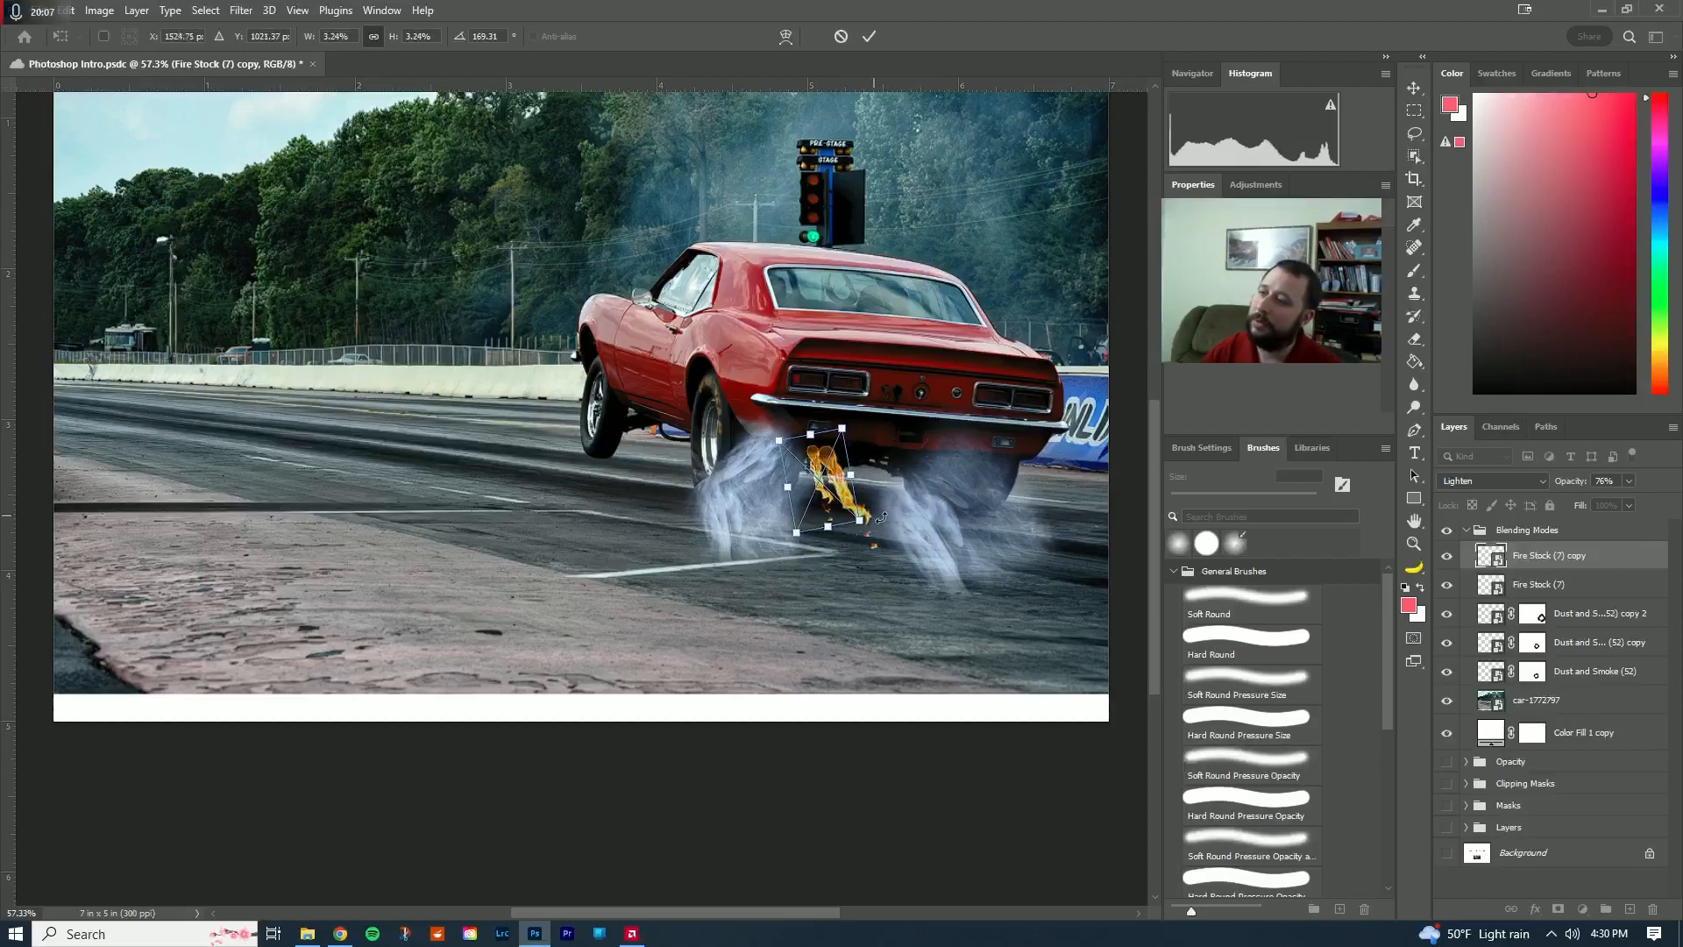
{"action": "key", "text": "Right"}
{"action": "key", "text": "Right"}
{"action": "key", "text": "Right"}
{"action": "key", "text": "Right"}
{"action": "key", "text": "Right"}
{"action": "key", "text": "Down"}
{"action": "key", "text": "Right"}
{"action": "key", "text": "Right"}
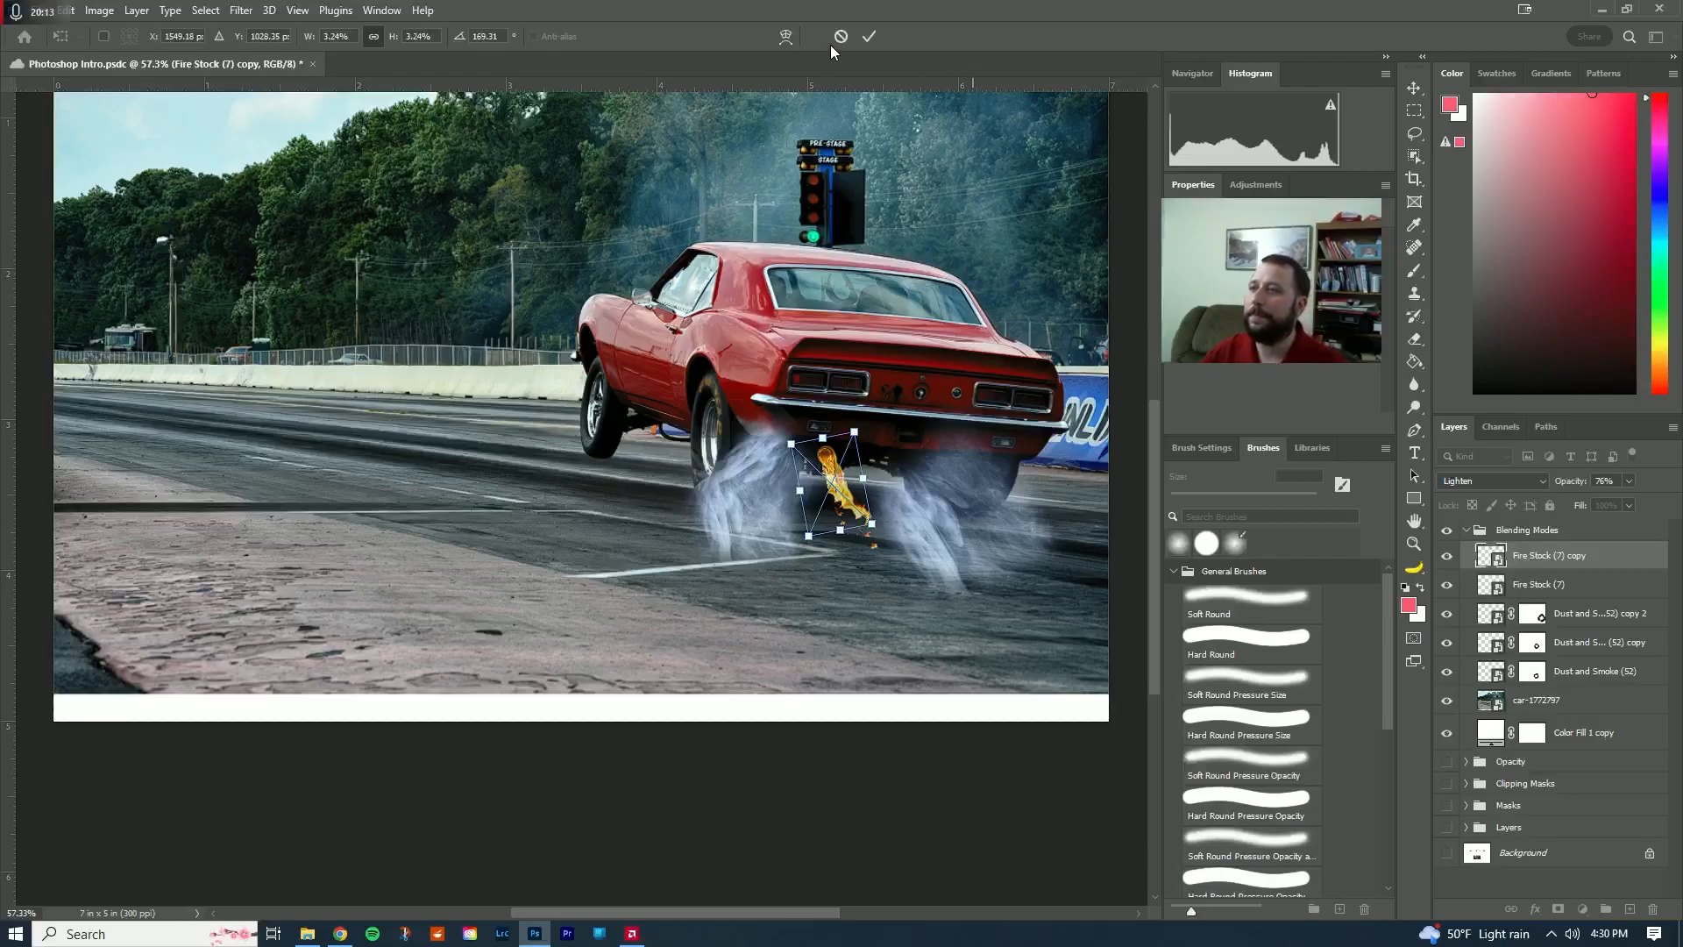
{"action": "left_click", "coordinate": [867, 37]}
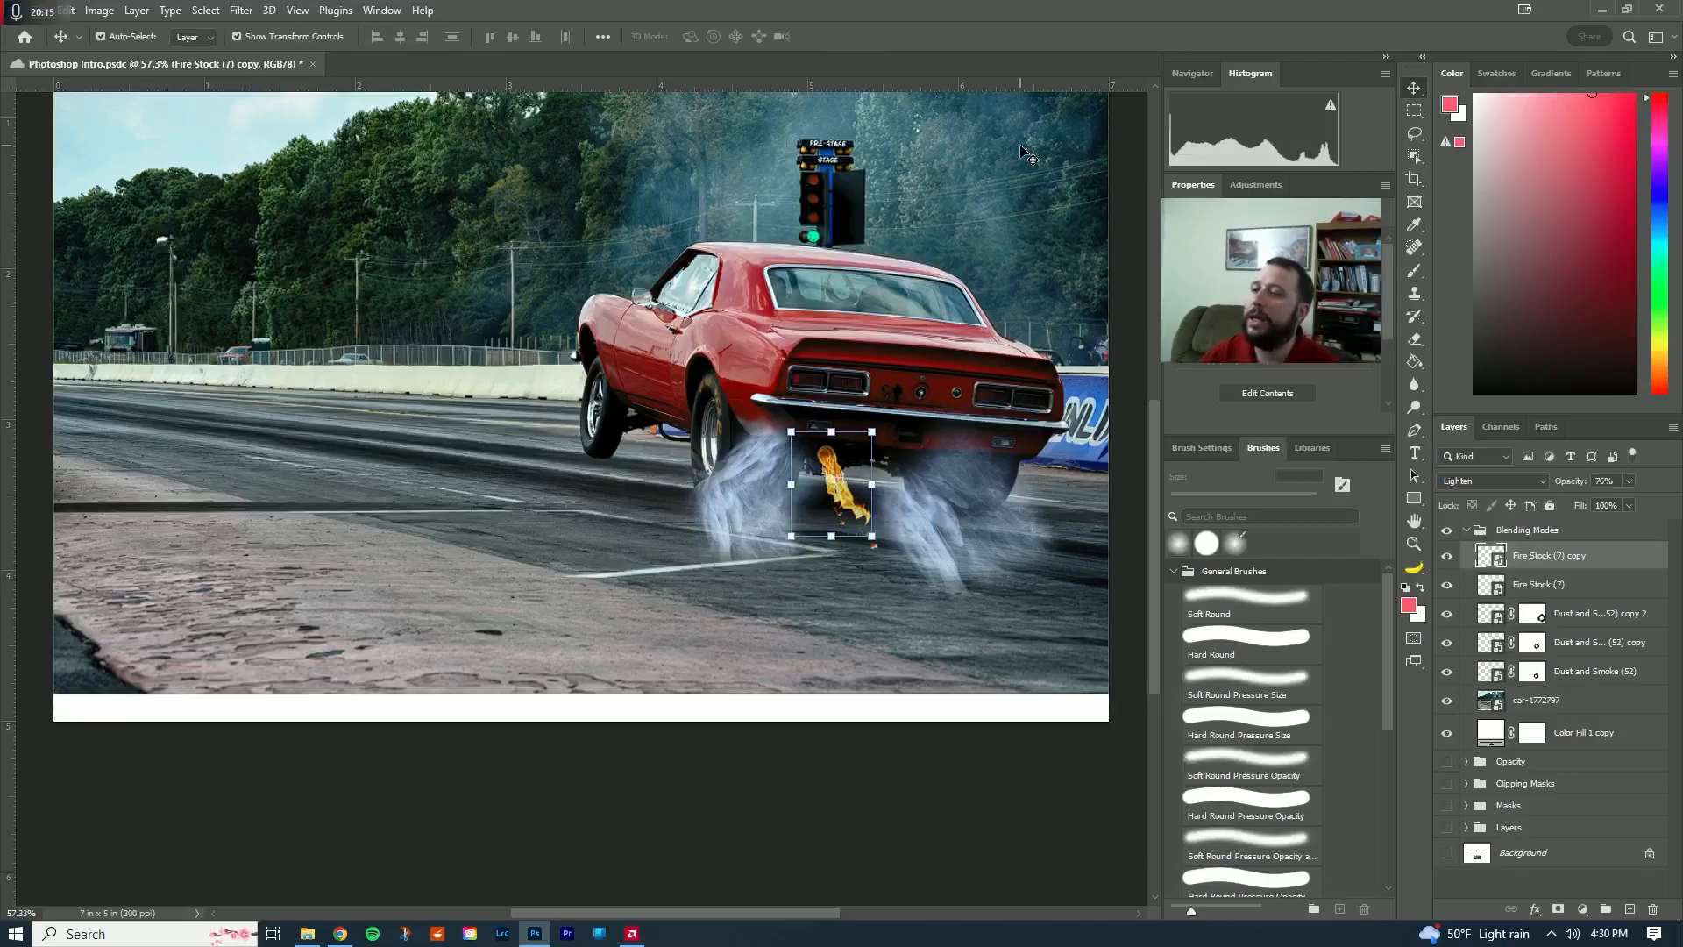
- Set the fire copy's blending mode to Screen and move both fire layers below the smoke layers, above the car photo
{"action": "left_click", "coordinate": [1469, 480]}
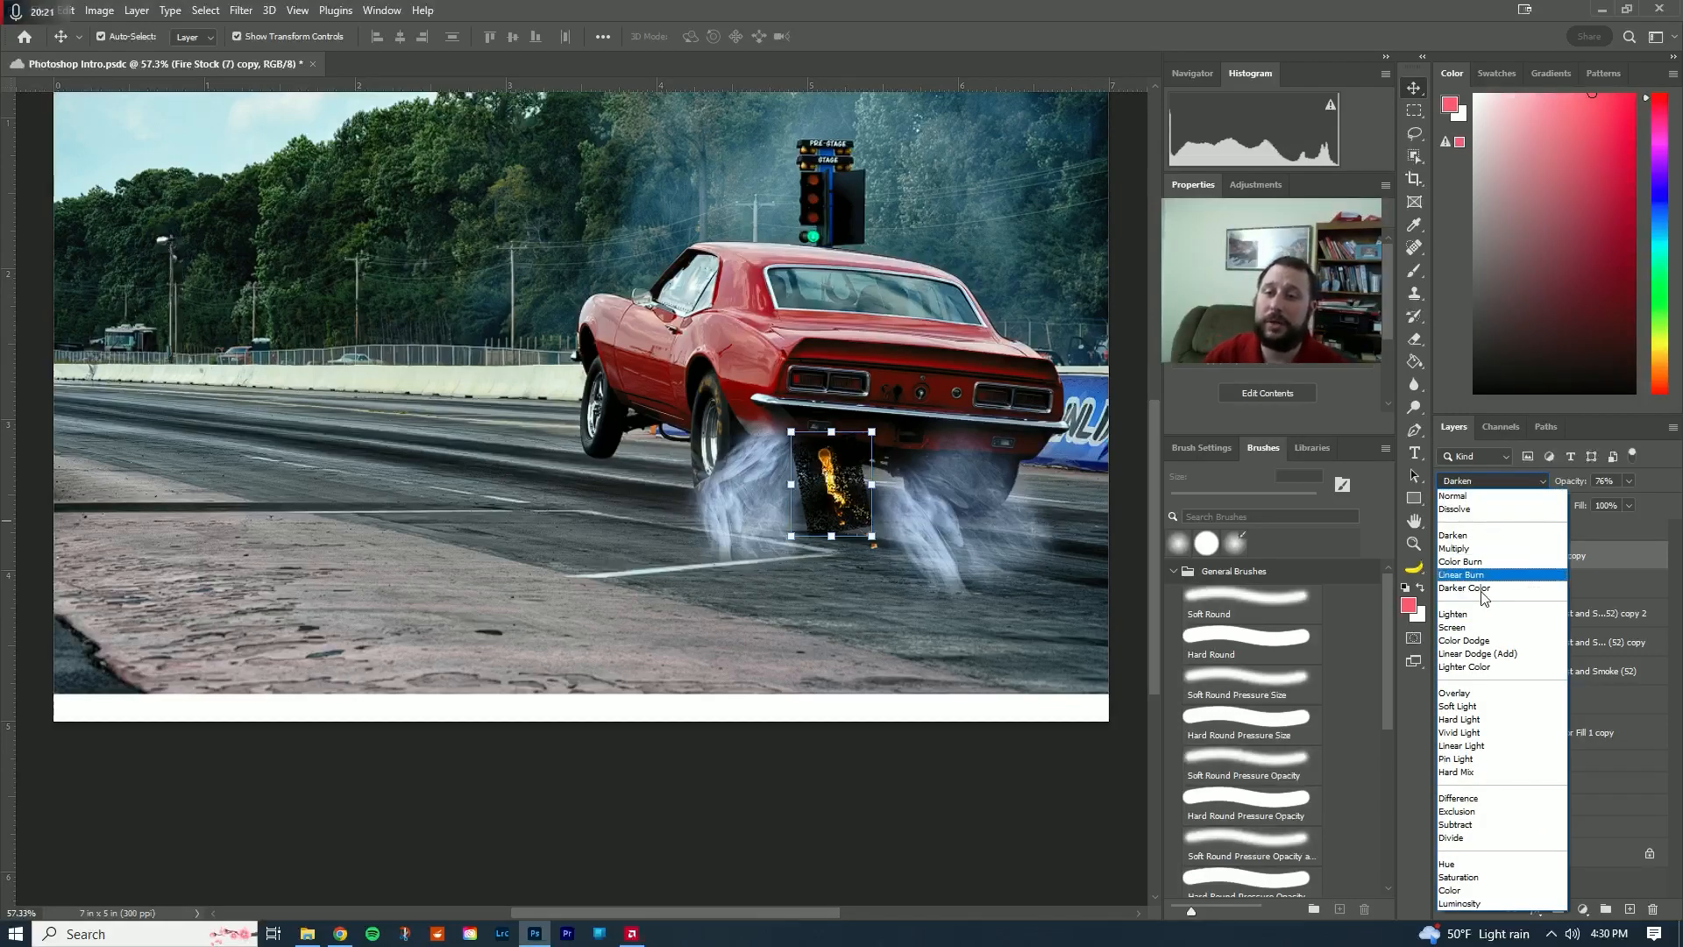
{"action": "left_click", "coordinate": [1479, 627]}
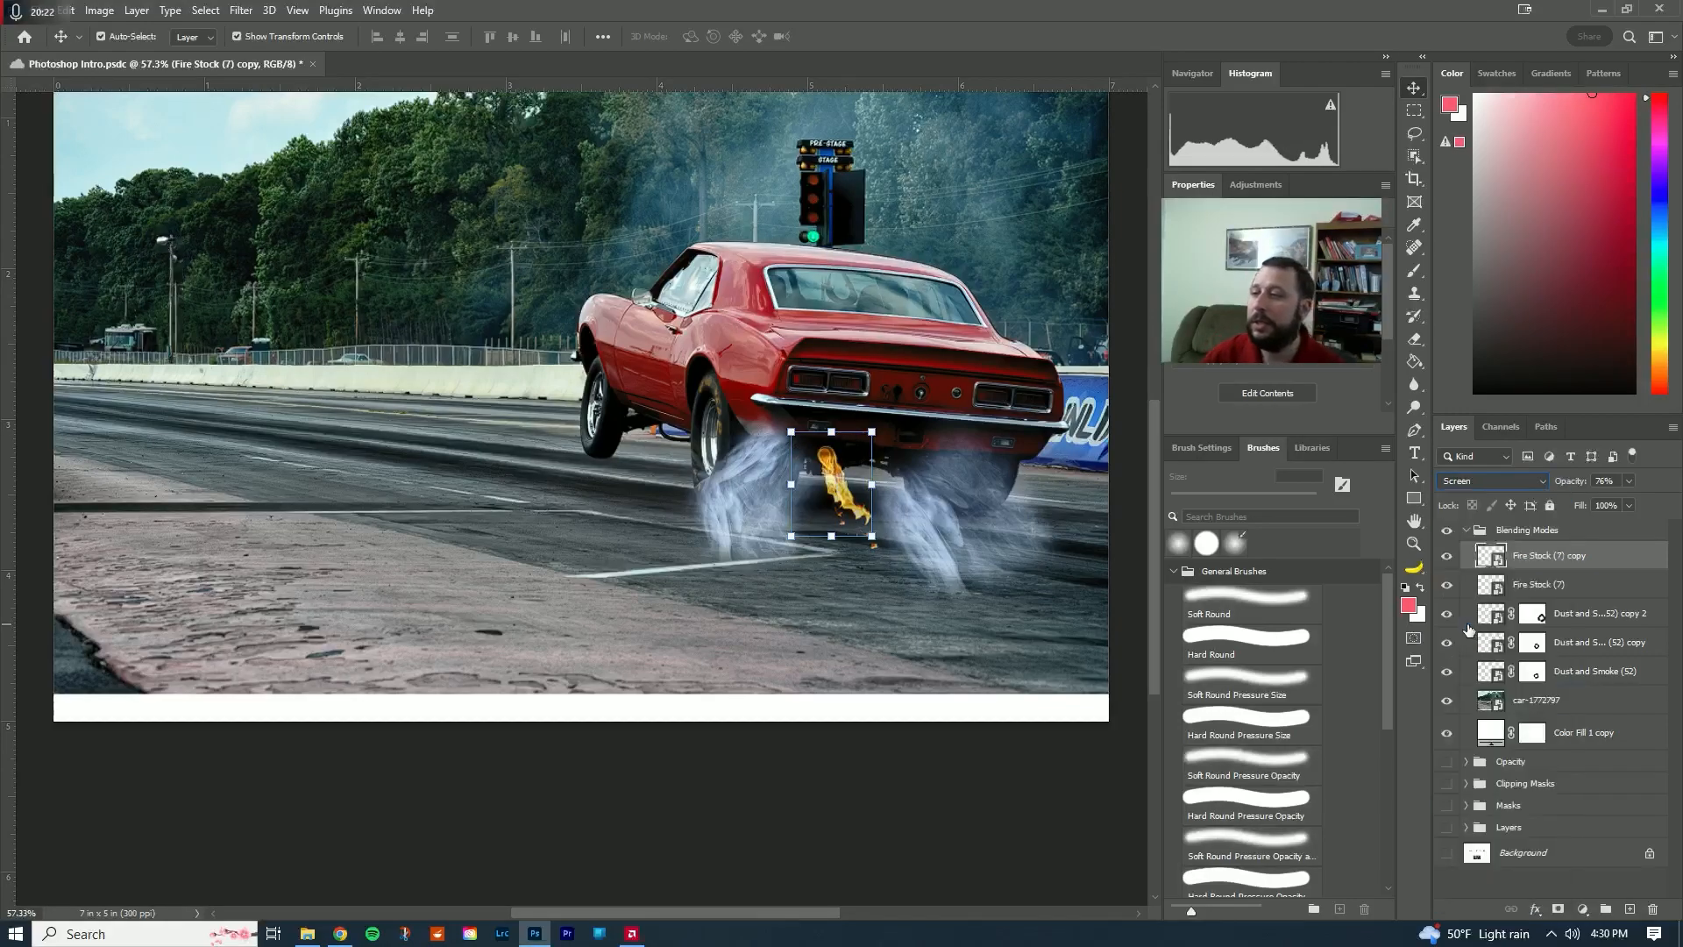
{"action": "left_click", "coordinate": [1560, 585], "text": "shift"}
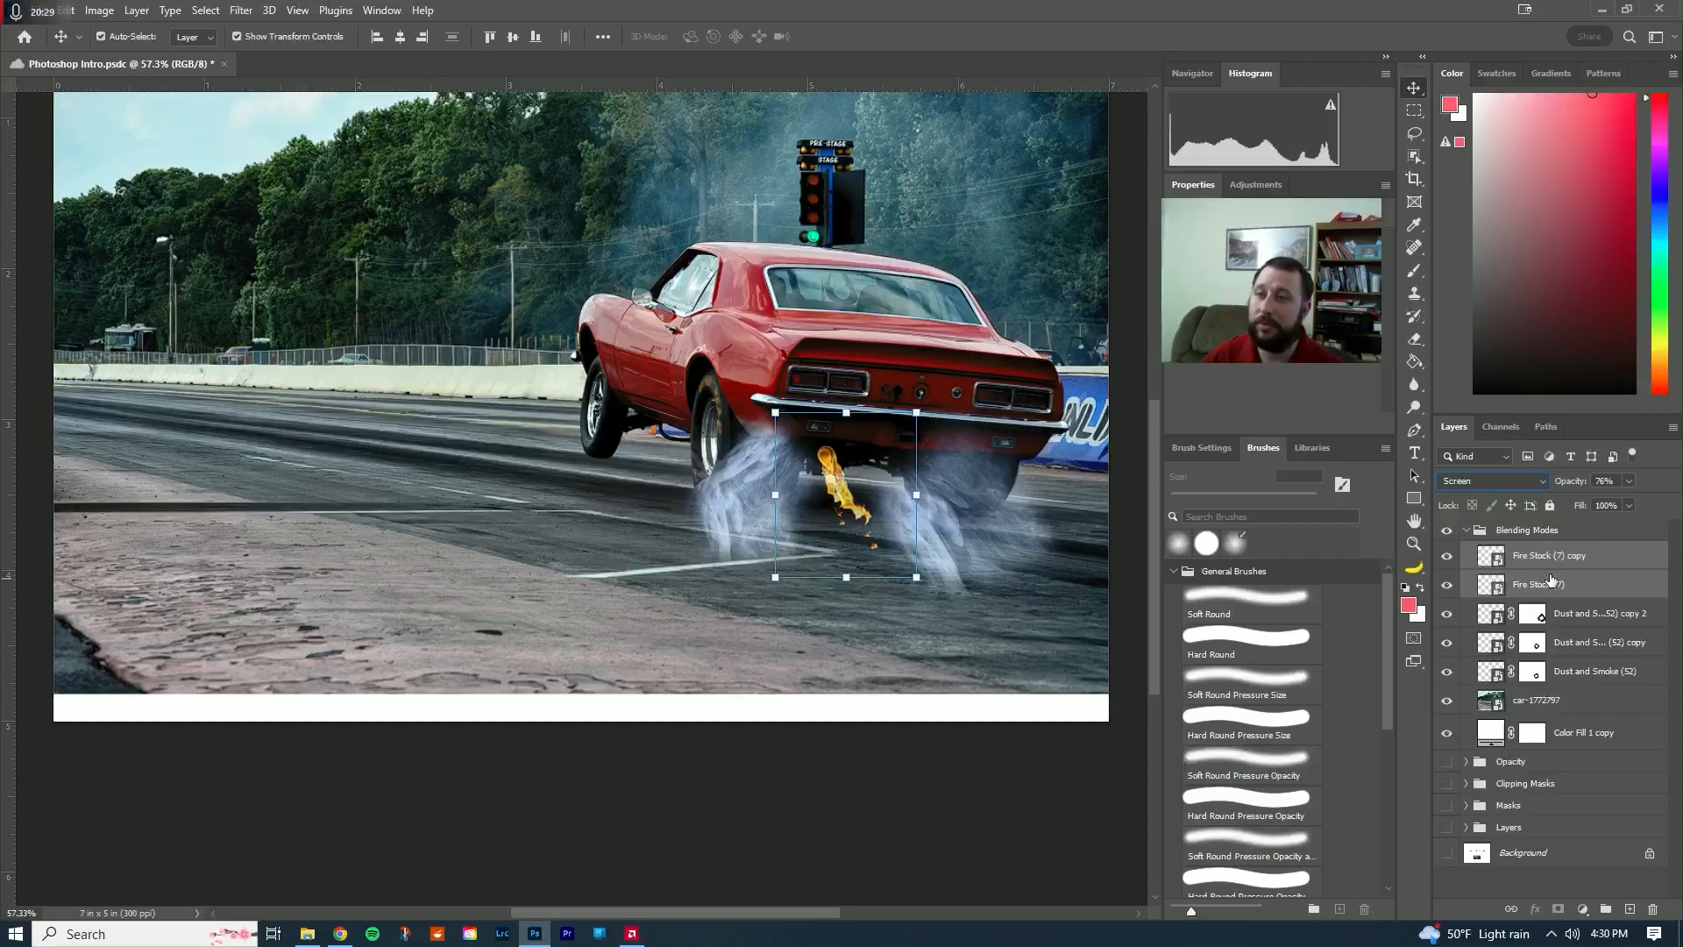
{"action": "left_click_drag", "start_coordinate": [1547, 566], "coordinate": [1555, 690]}
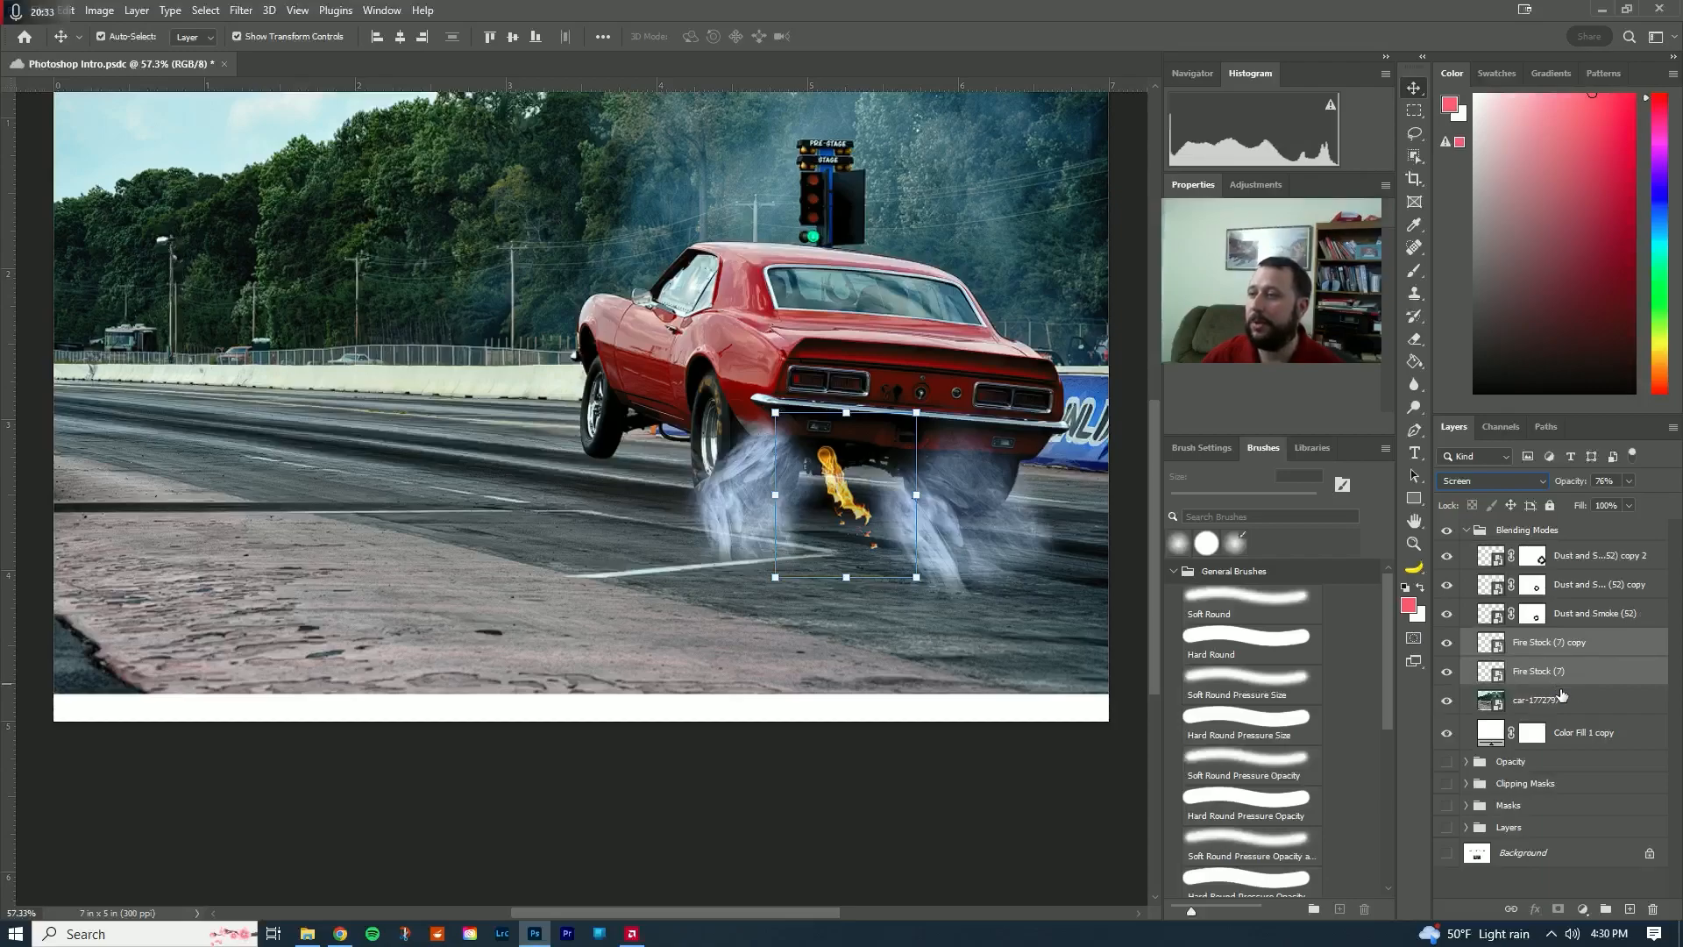
- Shift the Dust and Smoke (52) copy about 0.37 in right and 0.05 in down, over the flame
{"action": "left_click", "coordinate": [1581, 622]}
{"action": "left_click_drag", "start_coordinate": [803, 513], "coordinate": [830, 518]}
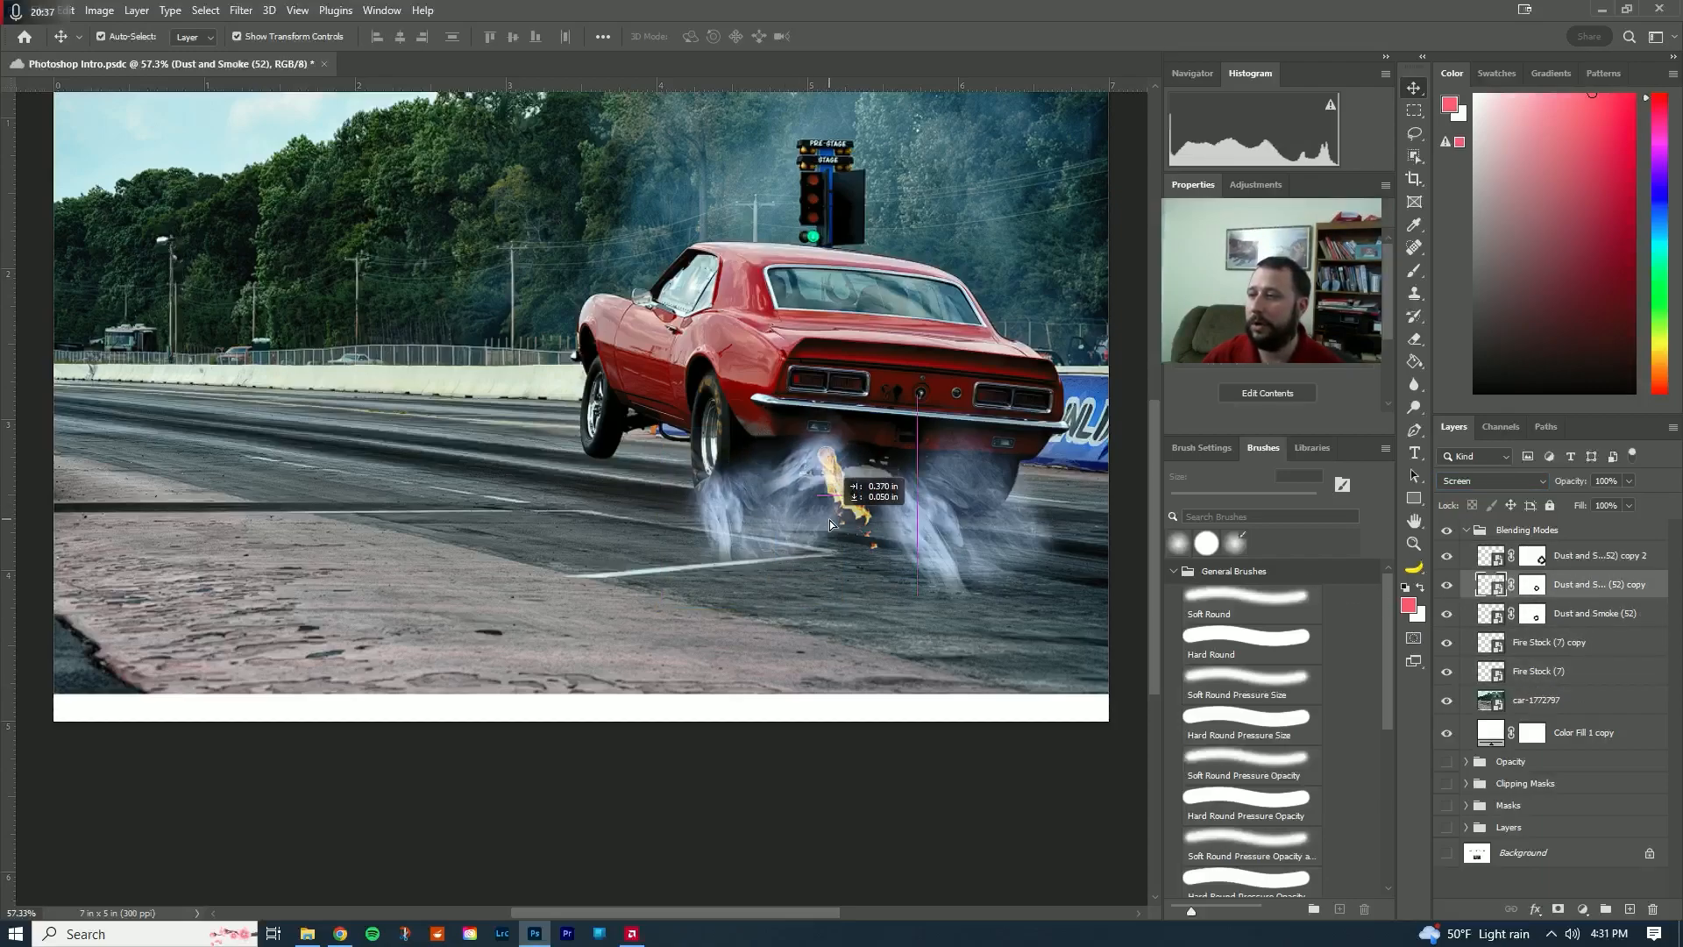
- Move both fire layers back above the smoke layers, at the top of the Blending Modes group
{"action": "left_click", "coordinate": [1532, 645]}
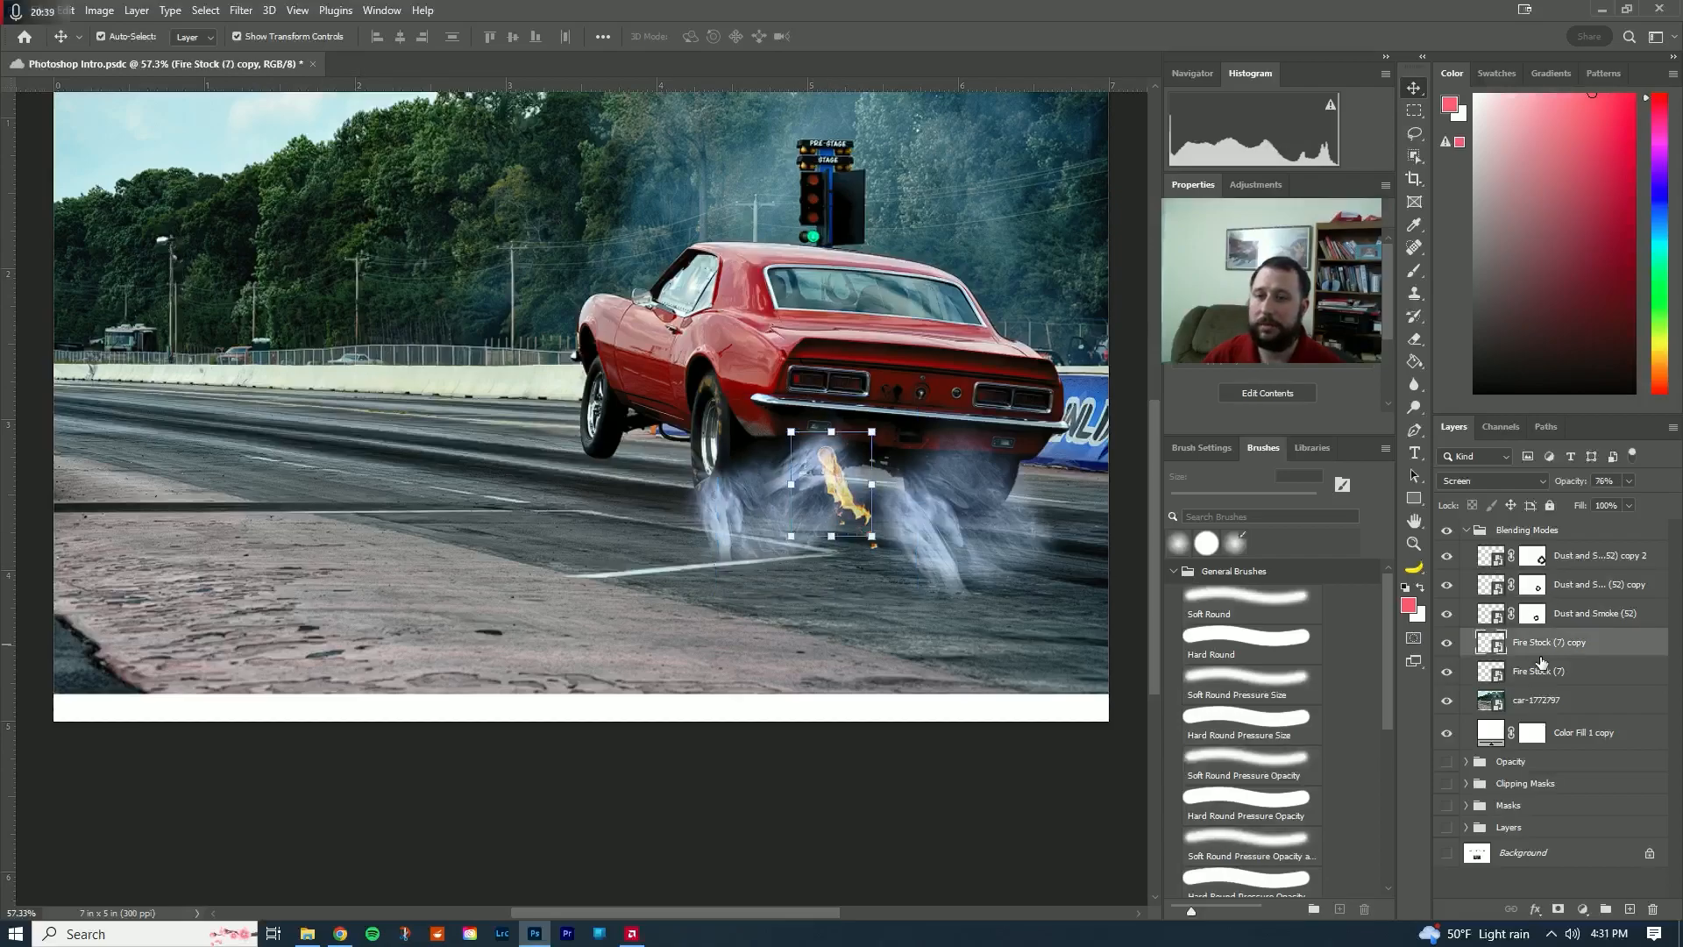
{"action": "left_click", "coordinate": [1547, 677], "text": "shift"}
{"action": "left_click_drag", "start_coordinate": [1555, 650], "coordinate": [1551, 545]}
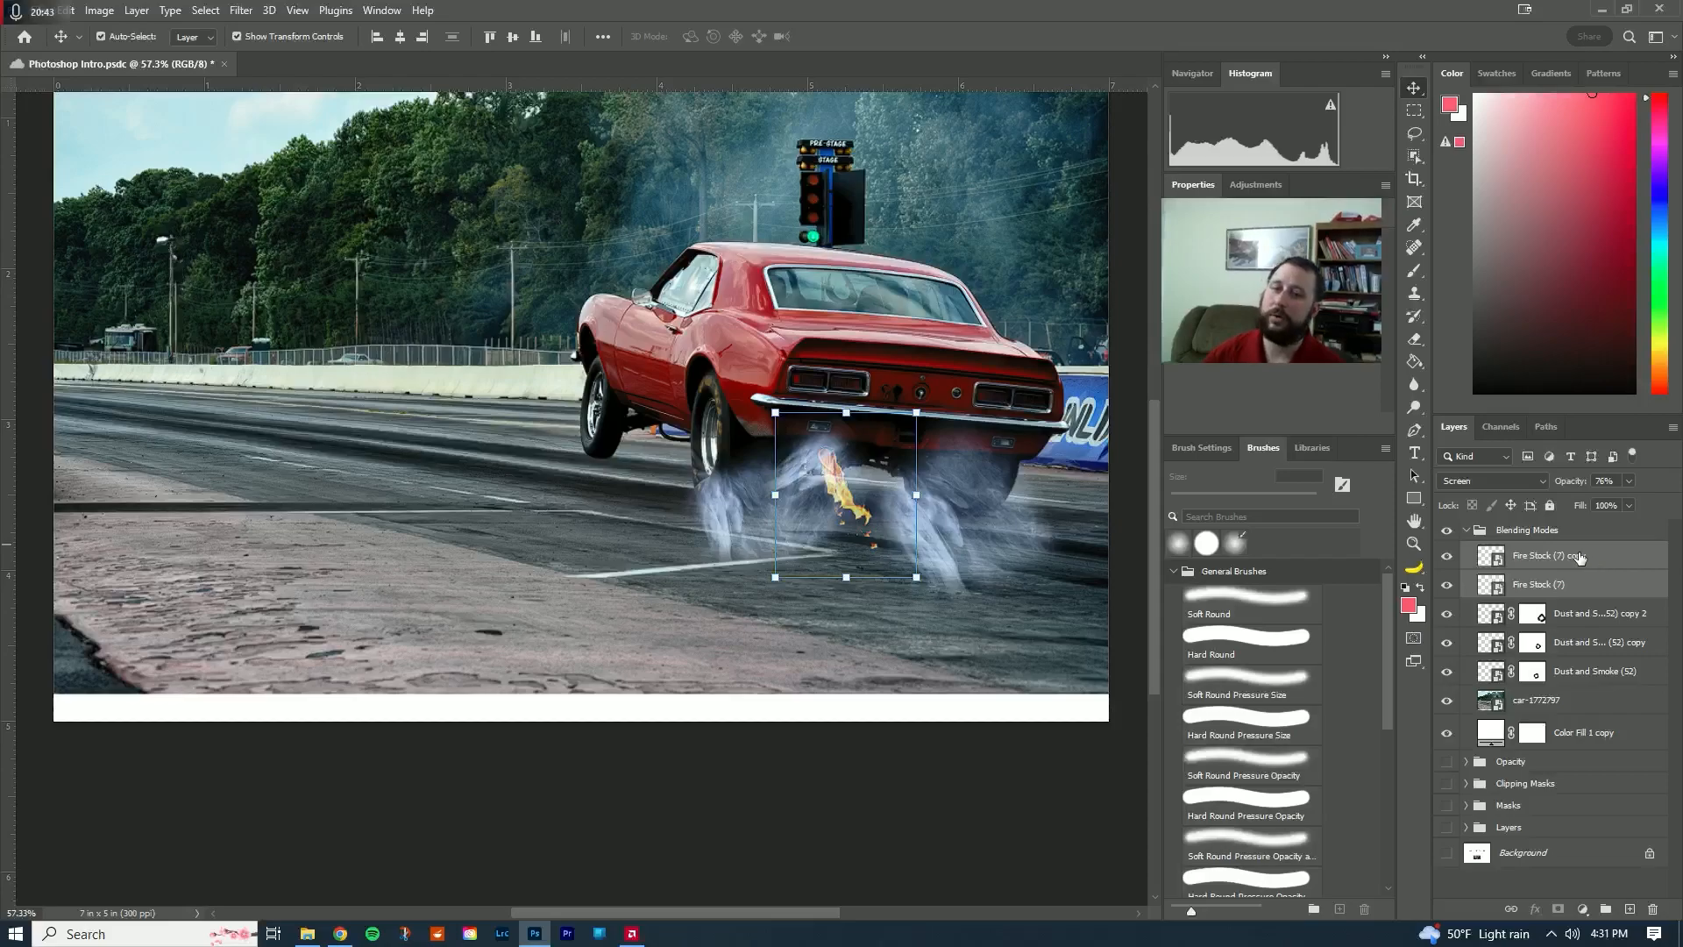